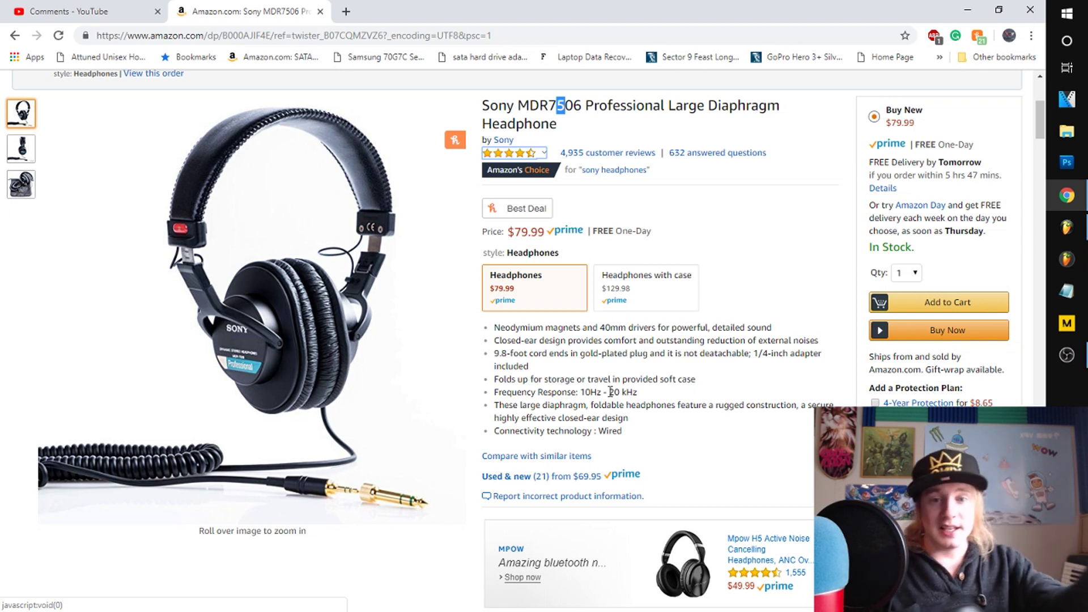
- Highlight the frequency response specification in the Sony MDR7506 product description
drag(522, 392, 644, 398)
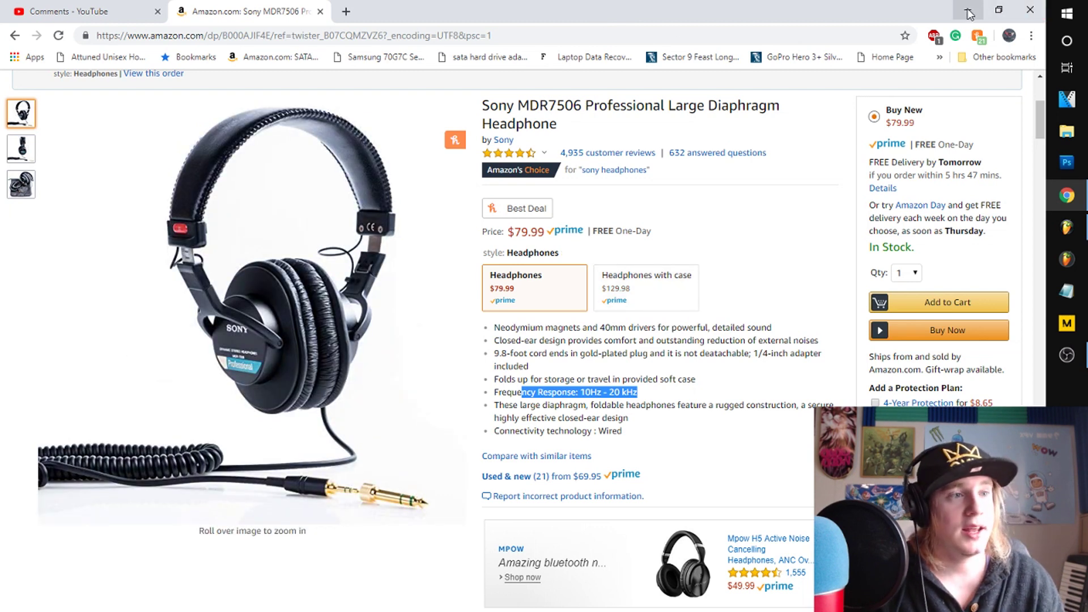
- Switch to FL Studio and select the whole arrangement in the playlist, from bar 1 to bar 97
mouse_move(453, 114)
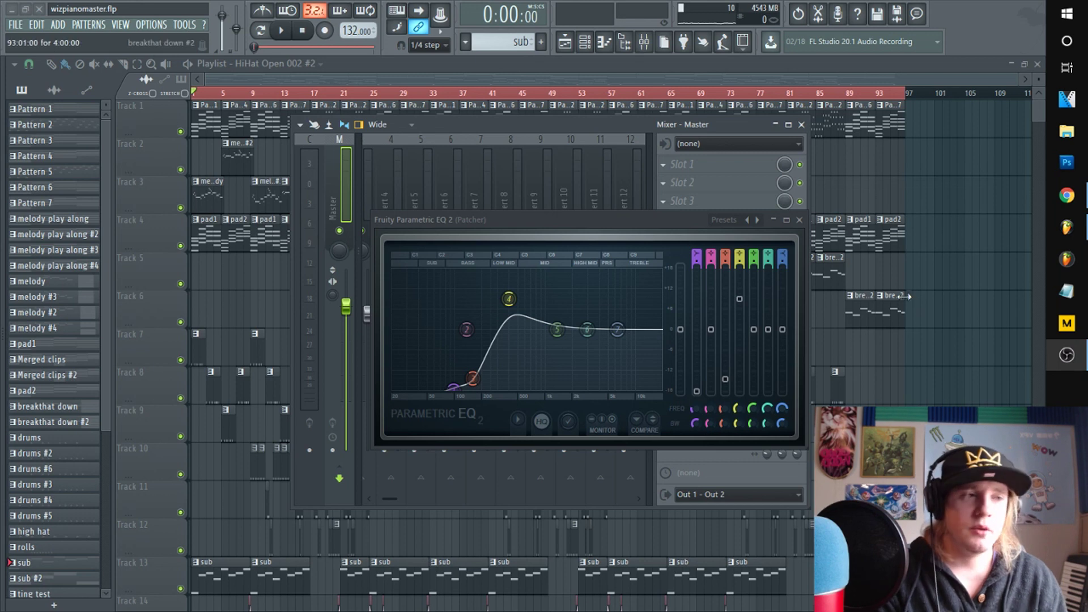
scroll(330, 100, up, 3)
scroll(521, 96, down, 3)
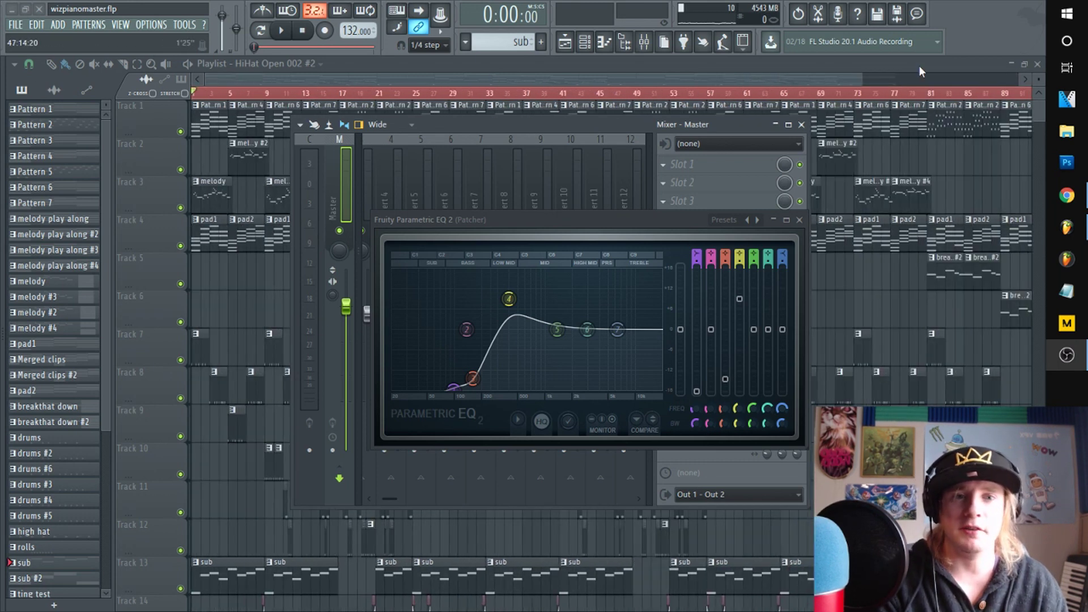
scroll(812, 99, down, 2)
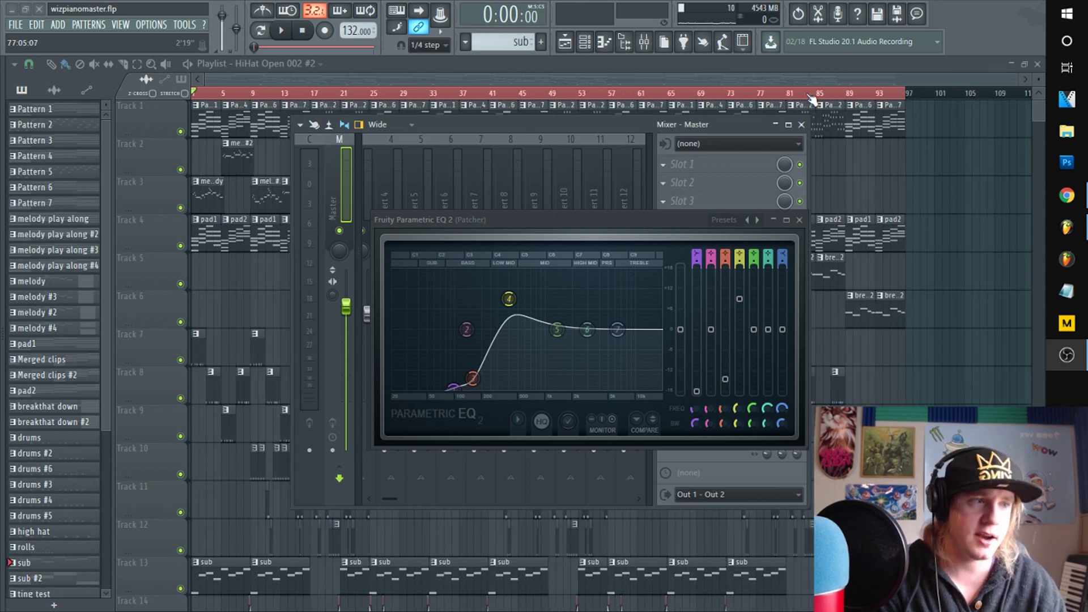
click(199, 95)
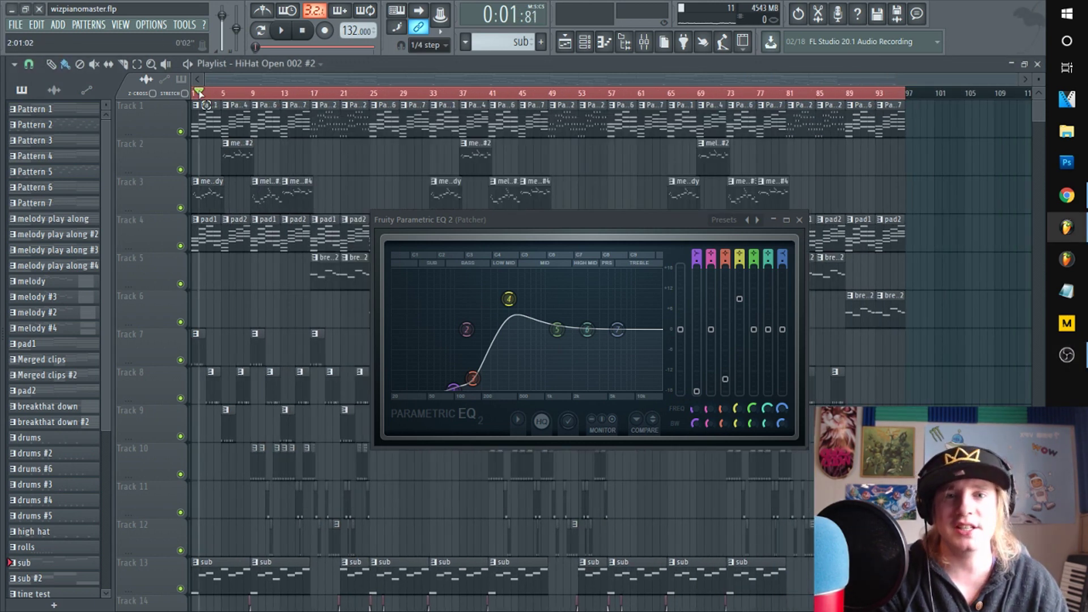
drag(904, 94, 194, 93)
- Show the mixer and move the Fruity Parametric EQ 2 and mixer windows so the tracks are uncovered
click(644, 42)
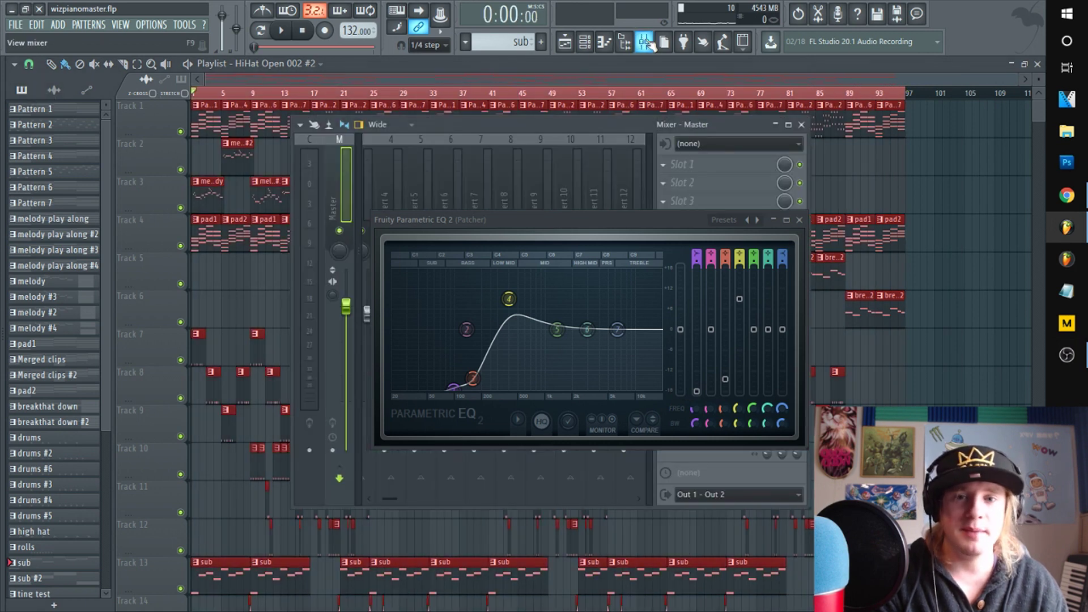
drag(628, 219, 754, 288)
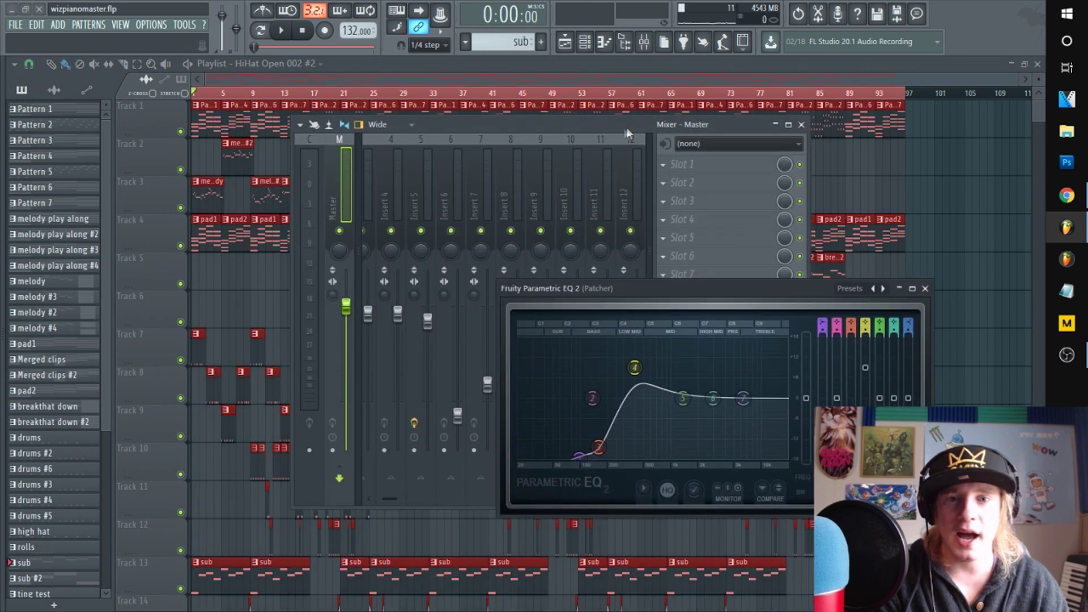
drag(604, 126, 530, 121)
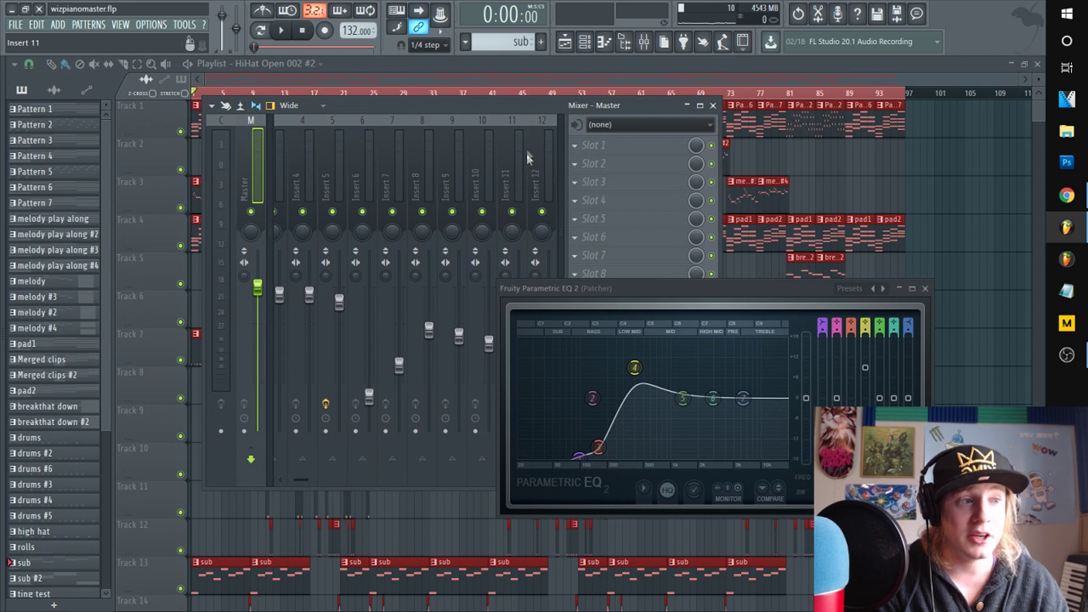
- Play the song and check the peak level on the Master track's meter
key(space)
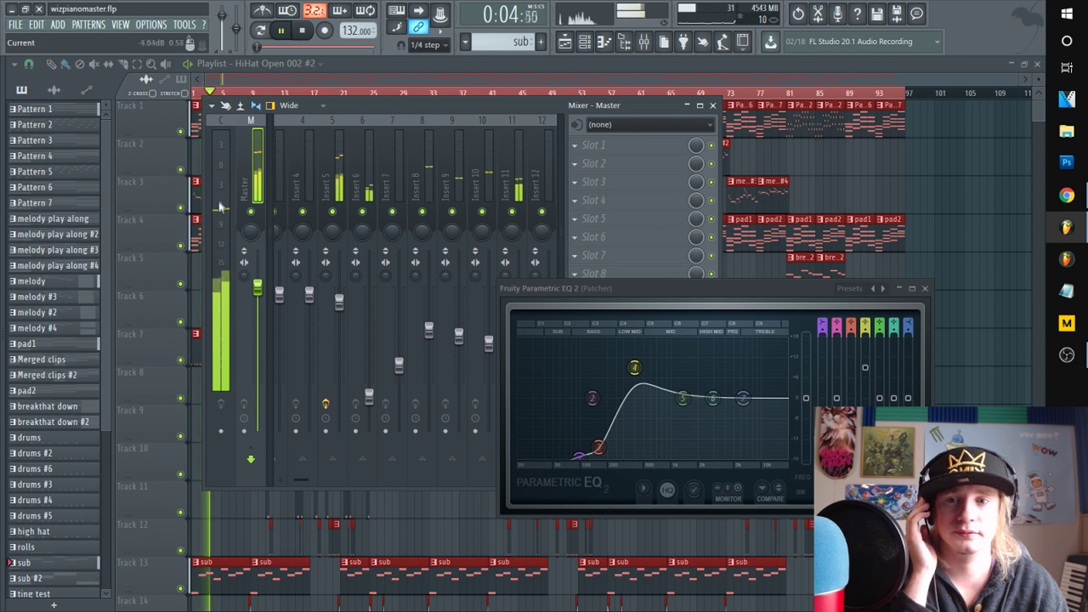
key(space)
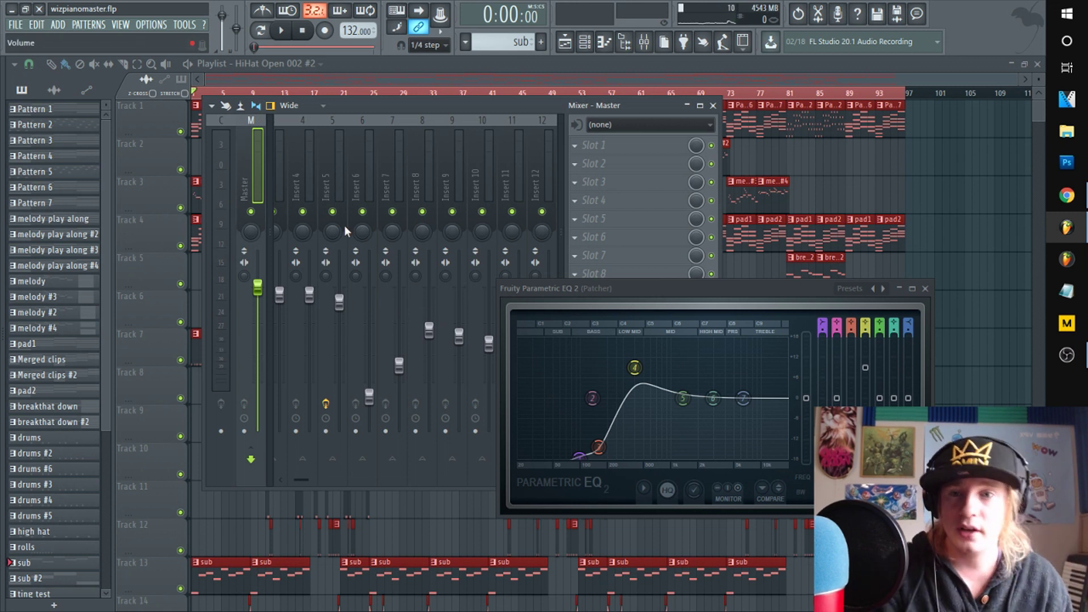
- Reposition the mixer, minimize the Fruity Parametric EQ 2 window and bring the first insert tracks into view
drag(365, 105, 496, 104)
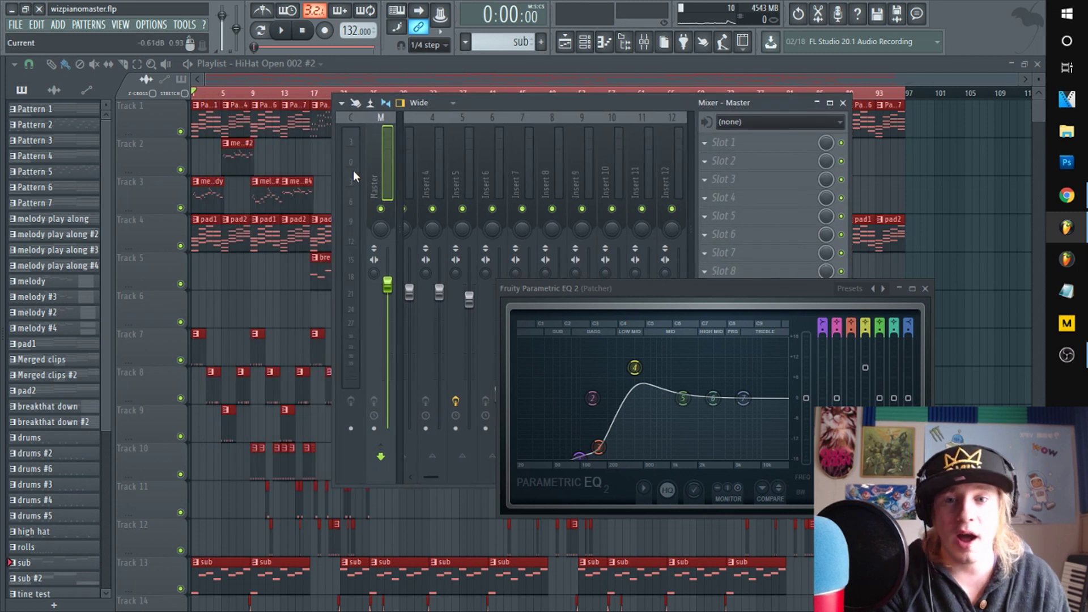
click(413, 165)
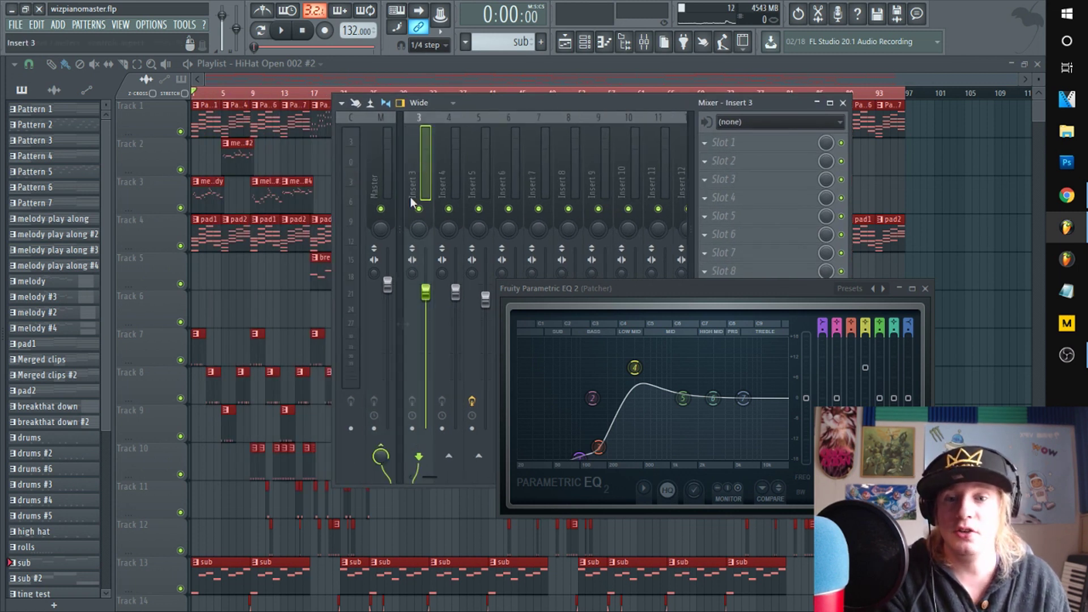
click(900, 289)
drag(427, 477, 404, 478)
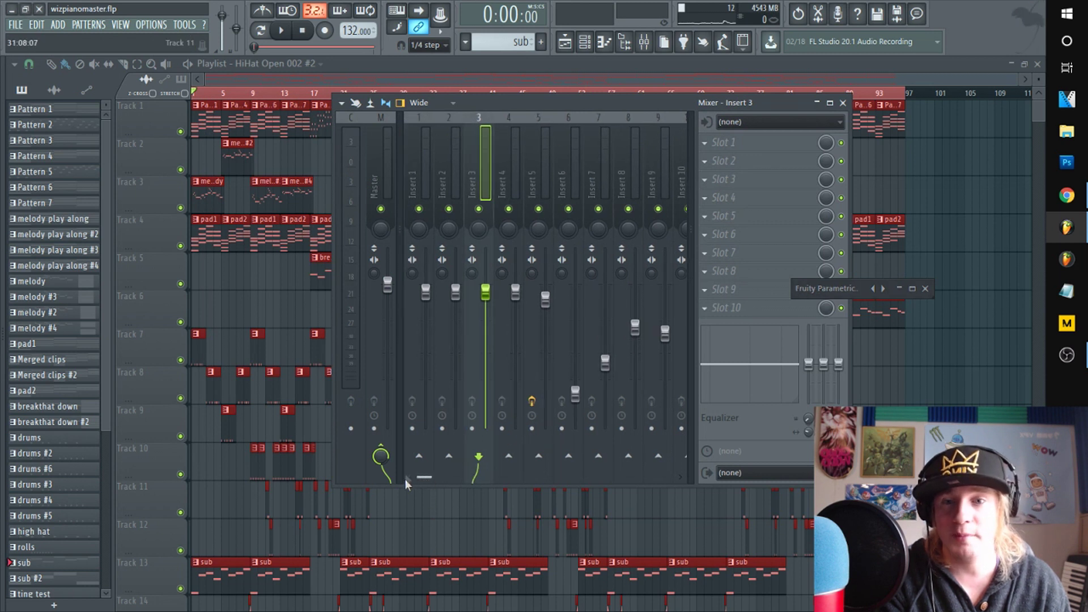
- Select all insert tracks and lower their faders together during playback, bringing Insert 8 to about 55% (-11.3 dB), checking the Master level
click(411, 172)
drag(411, 172, 933, 151)
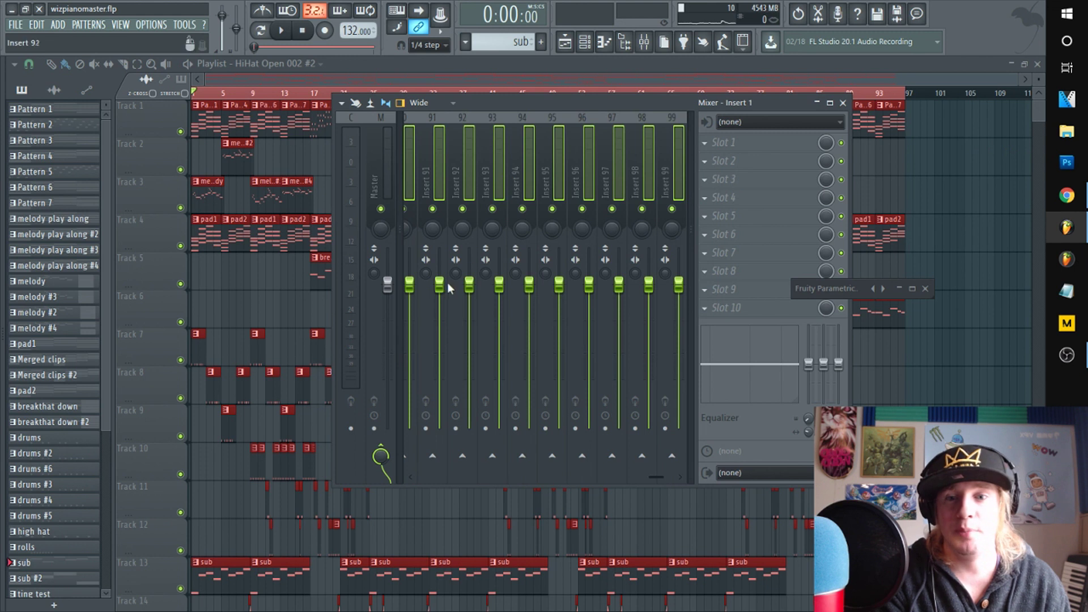
key(space)
drag(441, 287, 441, 330)
drag(652, 478, 379, 489)
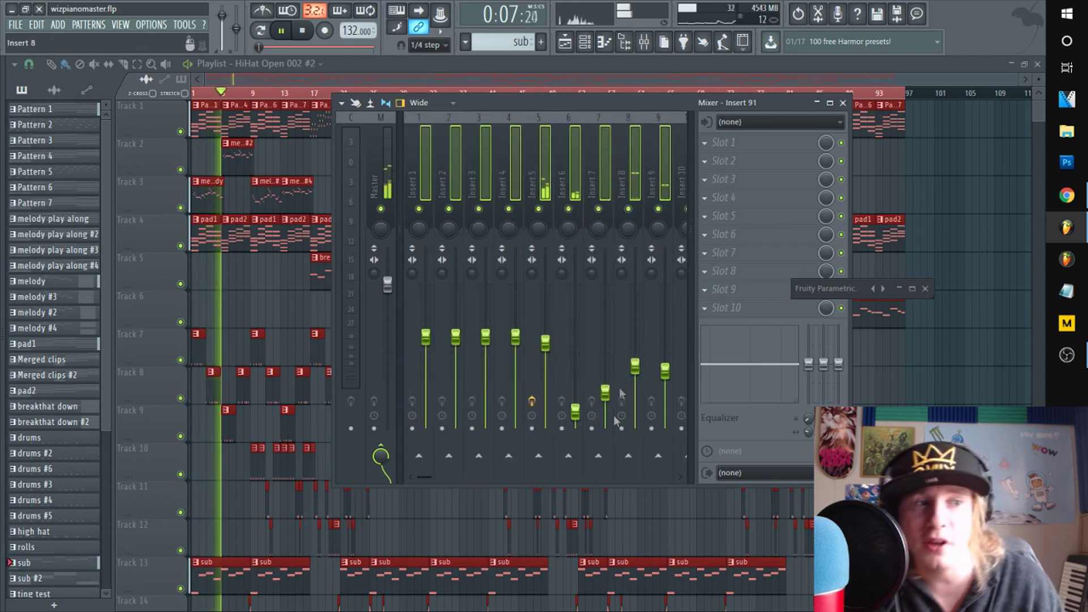
mouse_move(636, 368)
mouse_down()
mouse_move(636, 343)
mouse_move(636, 393)
mouse_move(636, 381)
mouse_up()
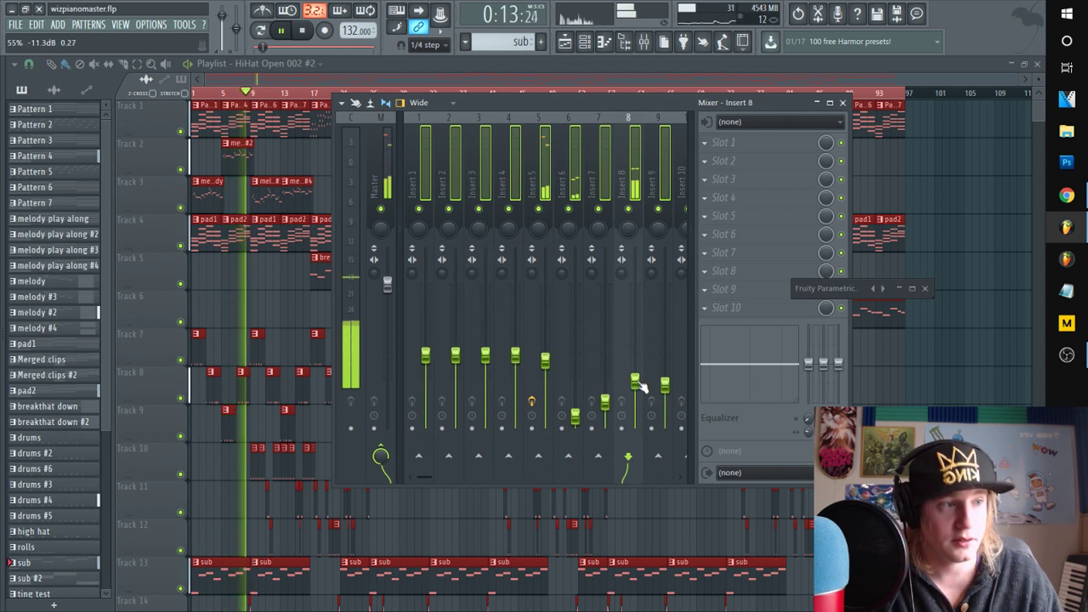
click(385, 169)
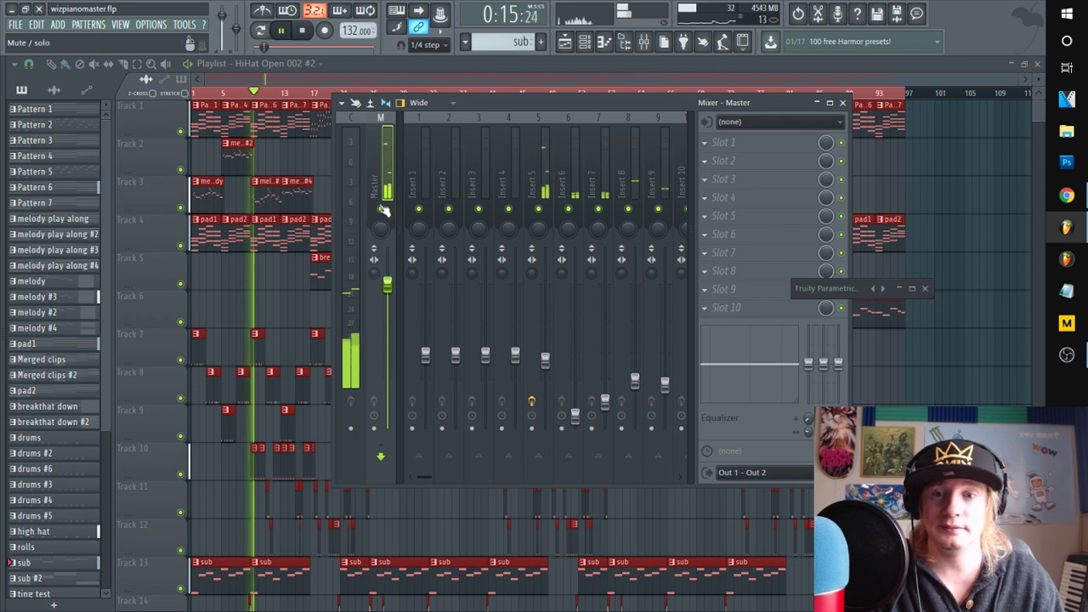
key(space)
- Select Insert 1 through 91 and raise their faders together during playback, bringing Insert 2 to about 85% (-3.6 dB), checking the Master level
click(417, 157)
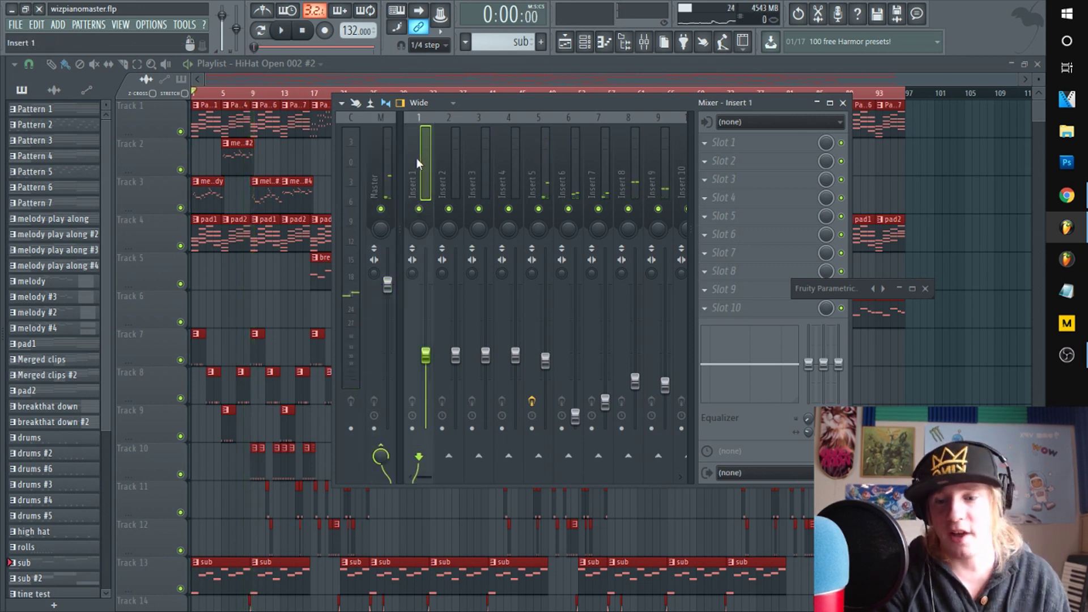
drag(415, 164, 688, 167)
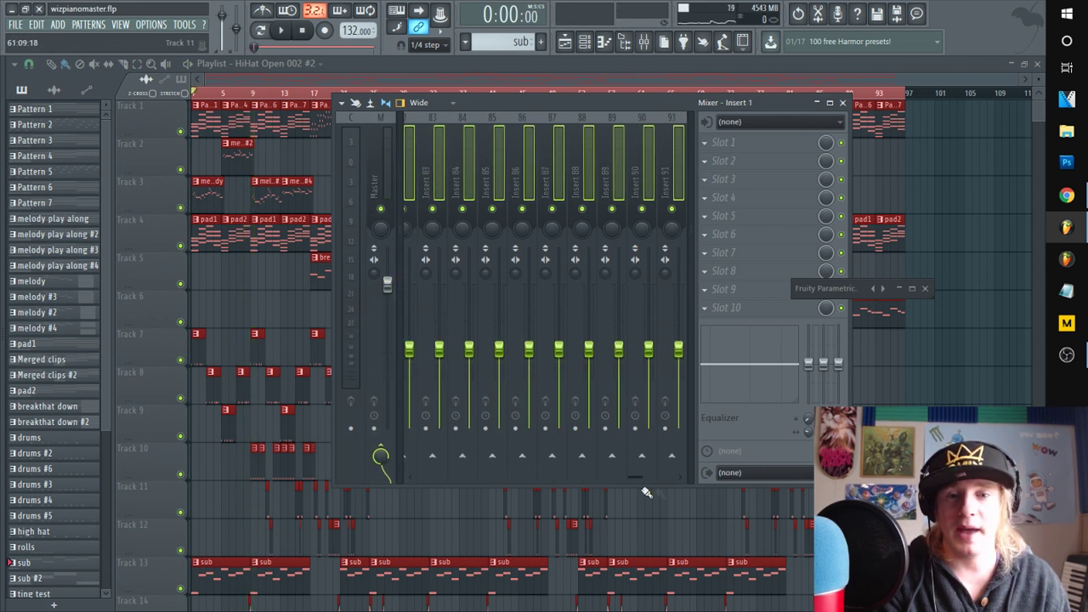
drag(637, 477, 366, 498)
key(space)
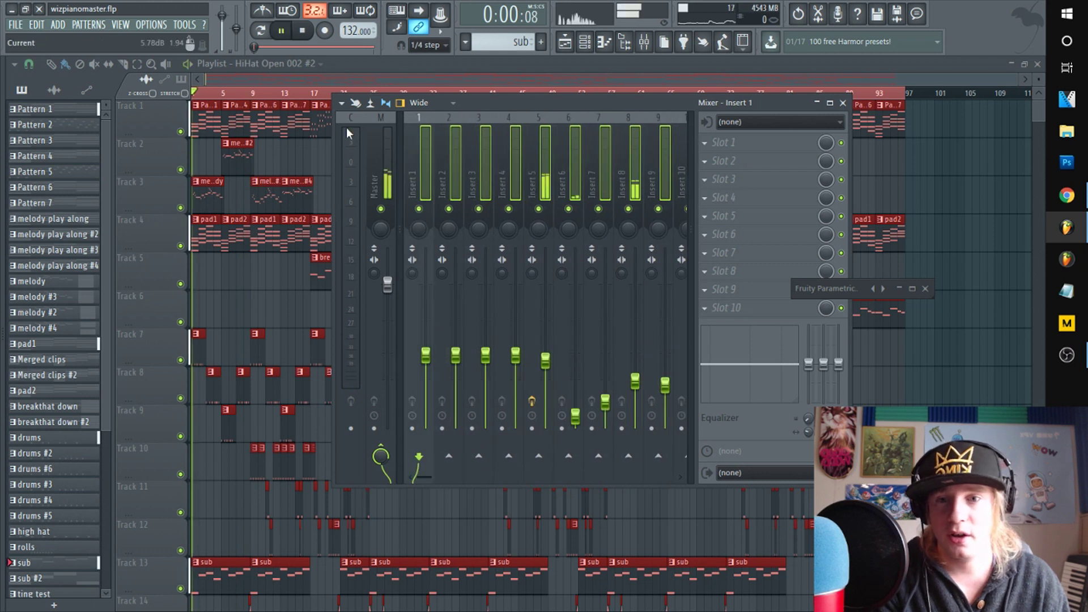
drag(455, 356, 455, 313)
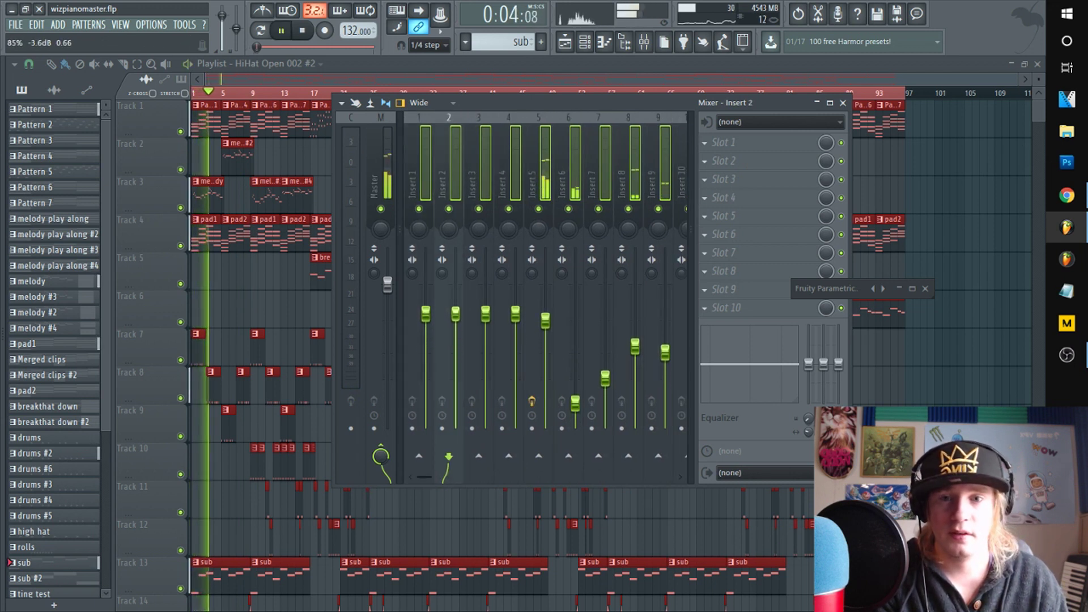
click(374, 158)
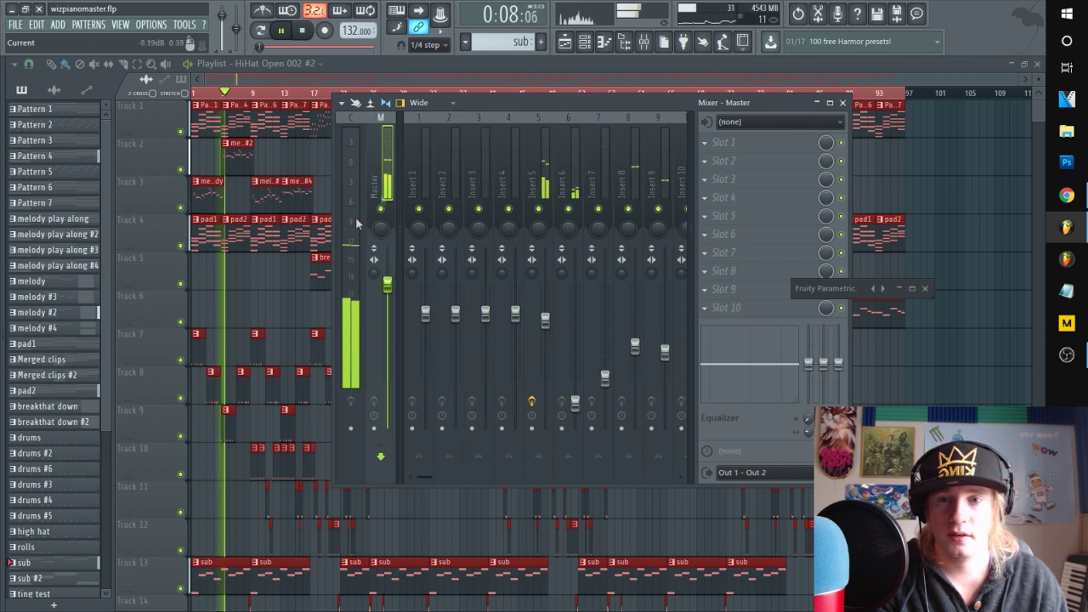
- Reselect all insert tracks from Insert 1 and raise their faders together slightly more, checking the Master level before stopping playback
drag(415, 155, 1023, 122)
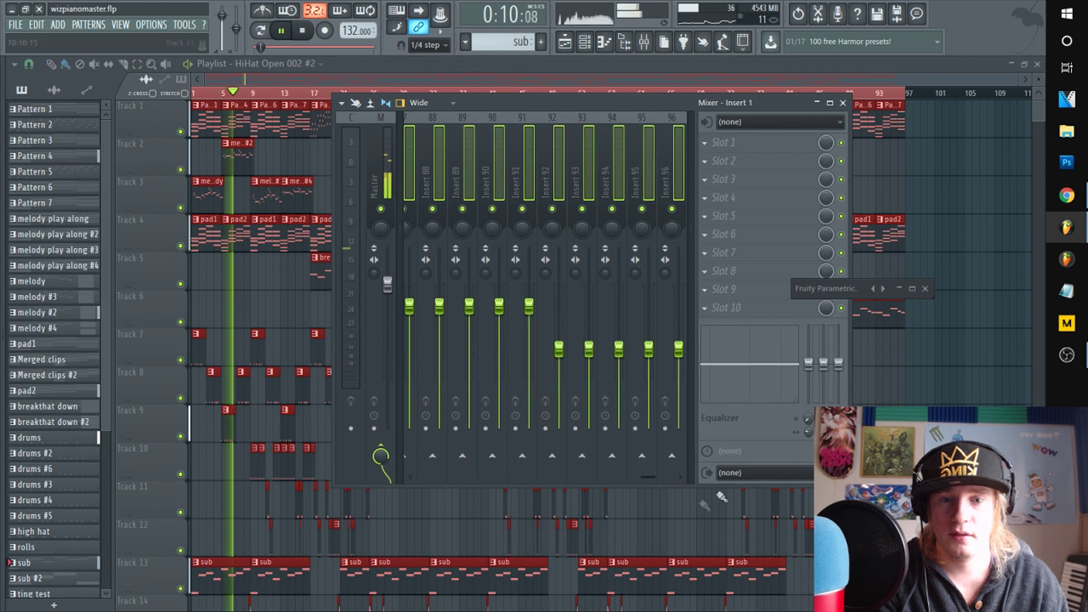
drag(655, 478, 375, 501)
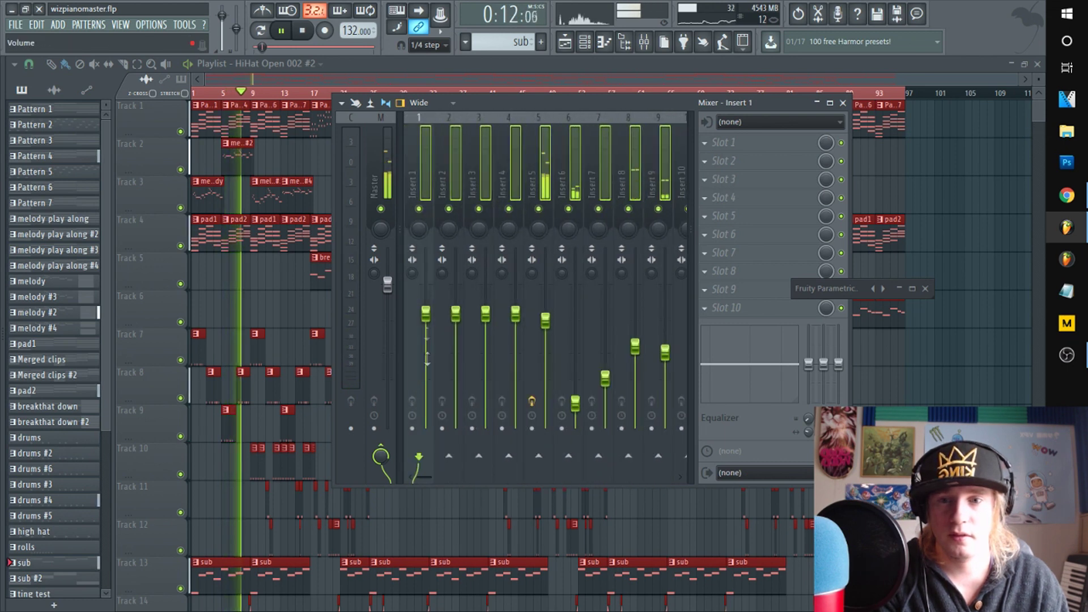
drag(427, 316, 426, 302)
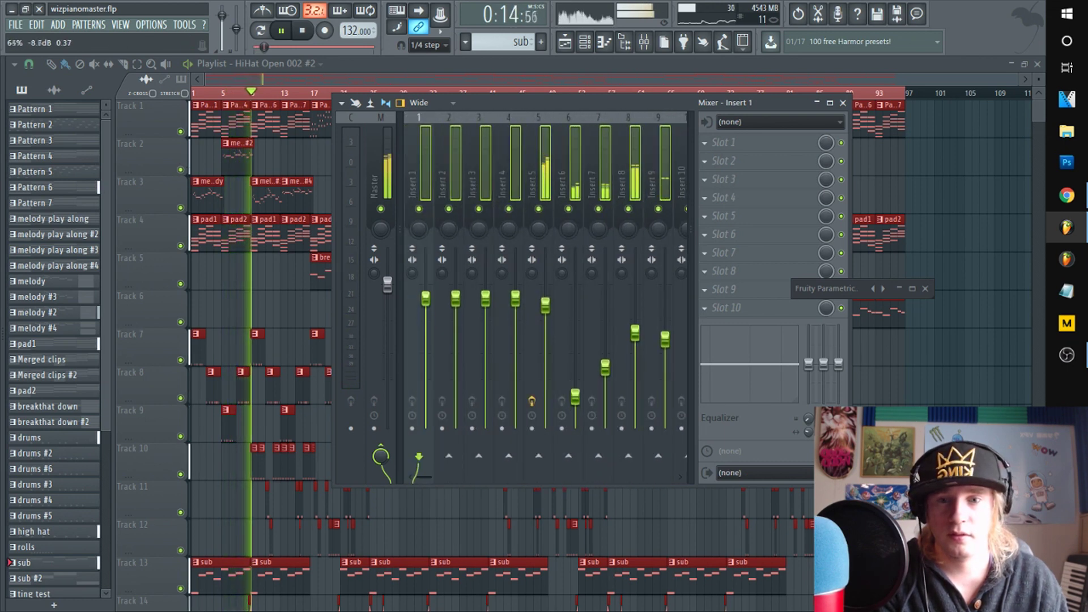
click(379, 167)
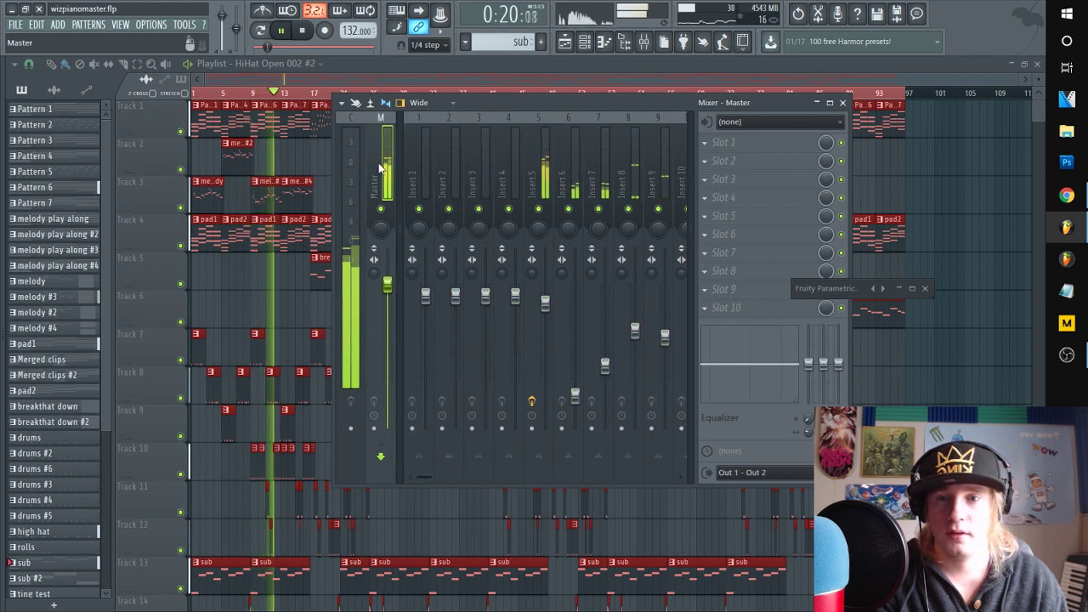
key(space)
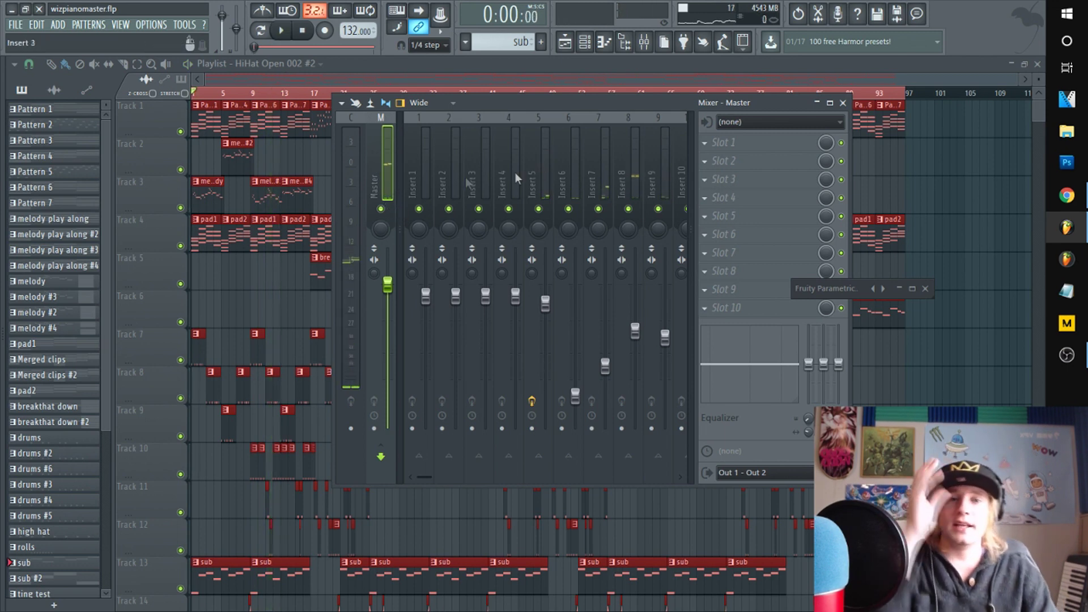
- Play the song briefly with the mixer hidden and watch the master output monitor
click(705, 309)
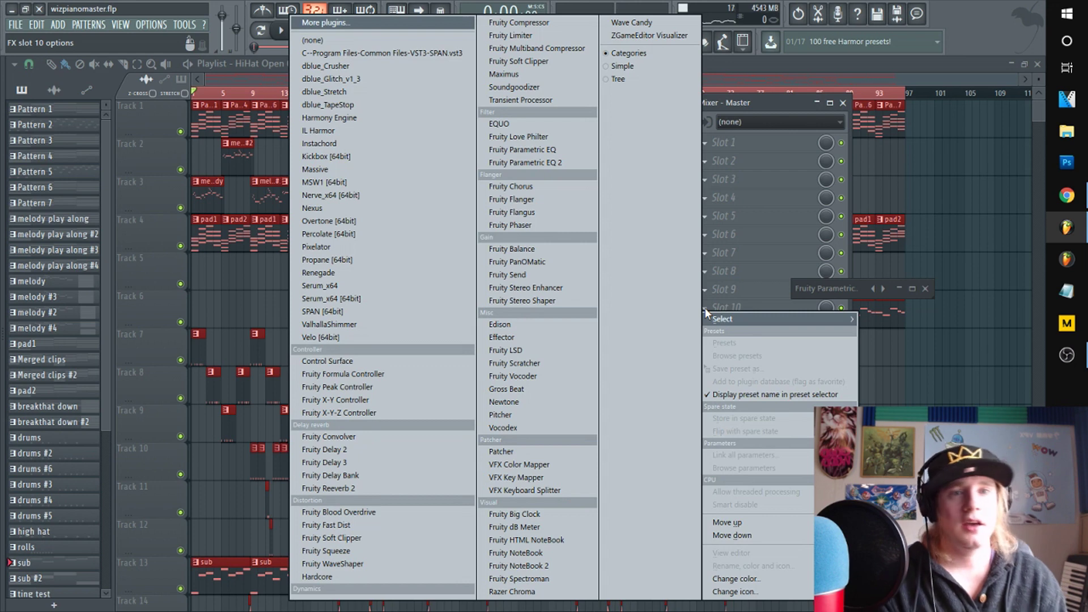
click(902, 60)
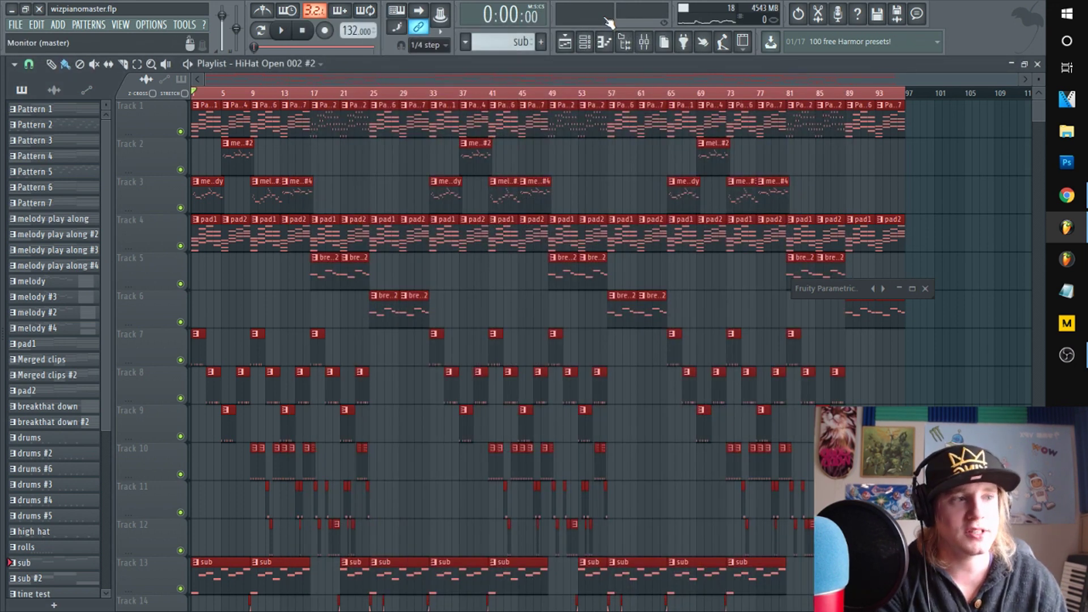
key(space)
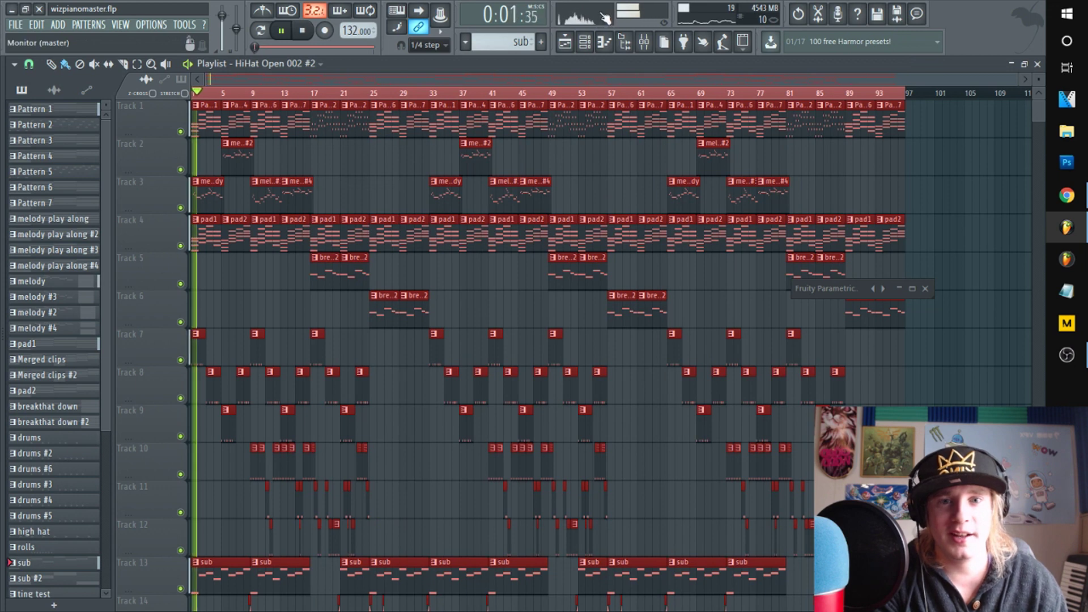
key(space)
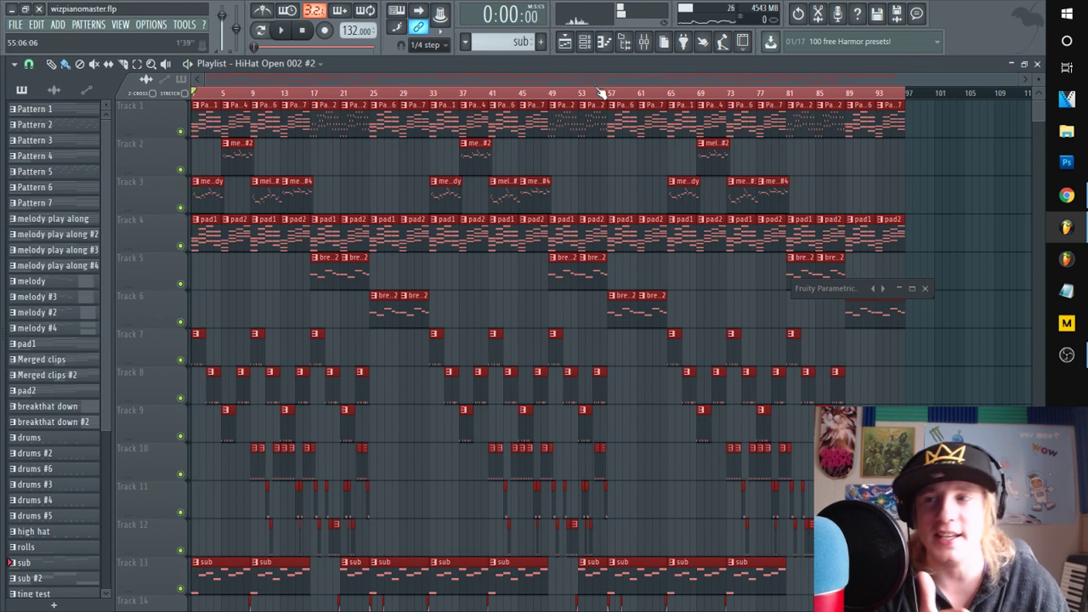
- Load the VST3 version of SPAN [64bit] into slot 10 of the Master track and move its window to the screen centre
click(644, 41)
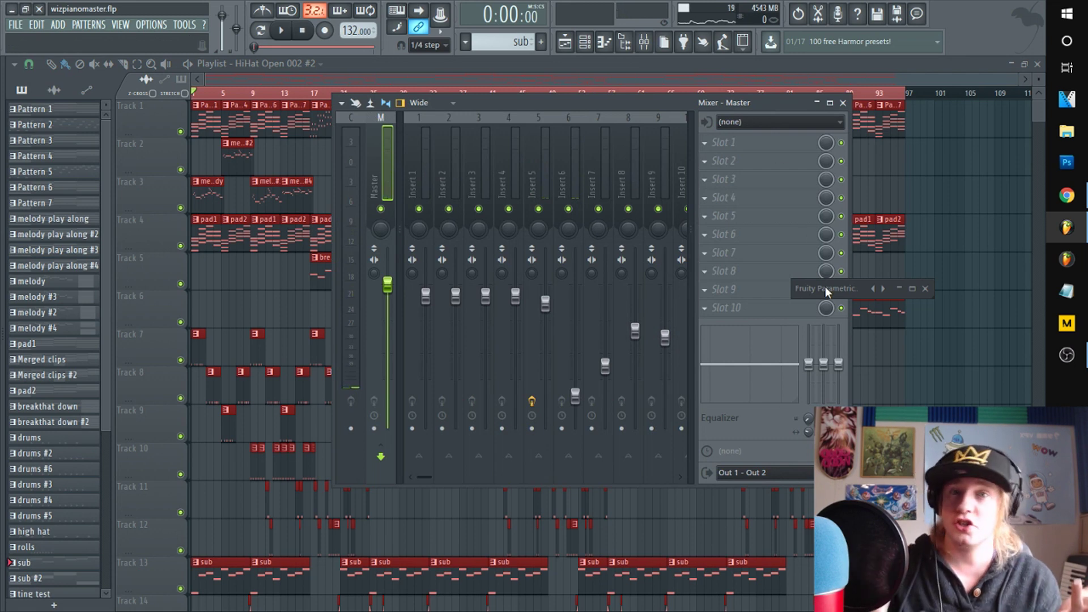
click(721, 308)
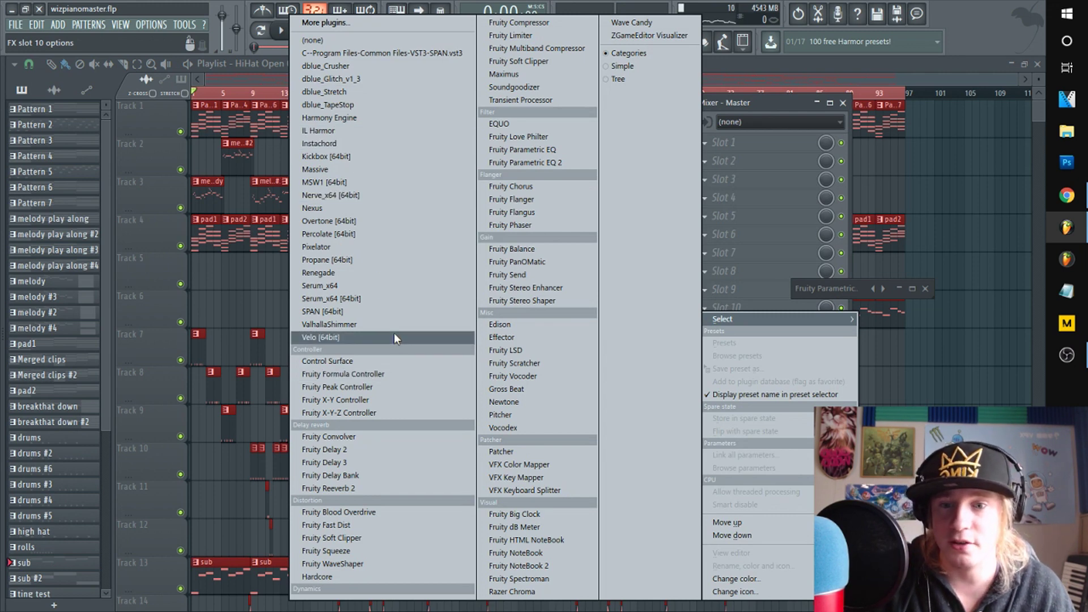
key(Escape)
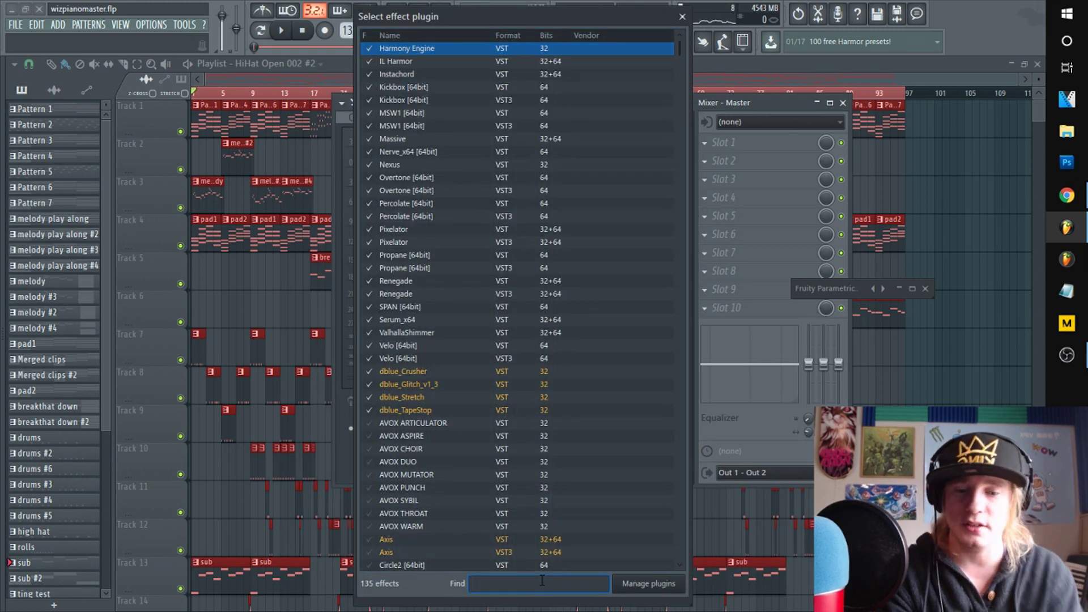
click(542, 580)
text(span)
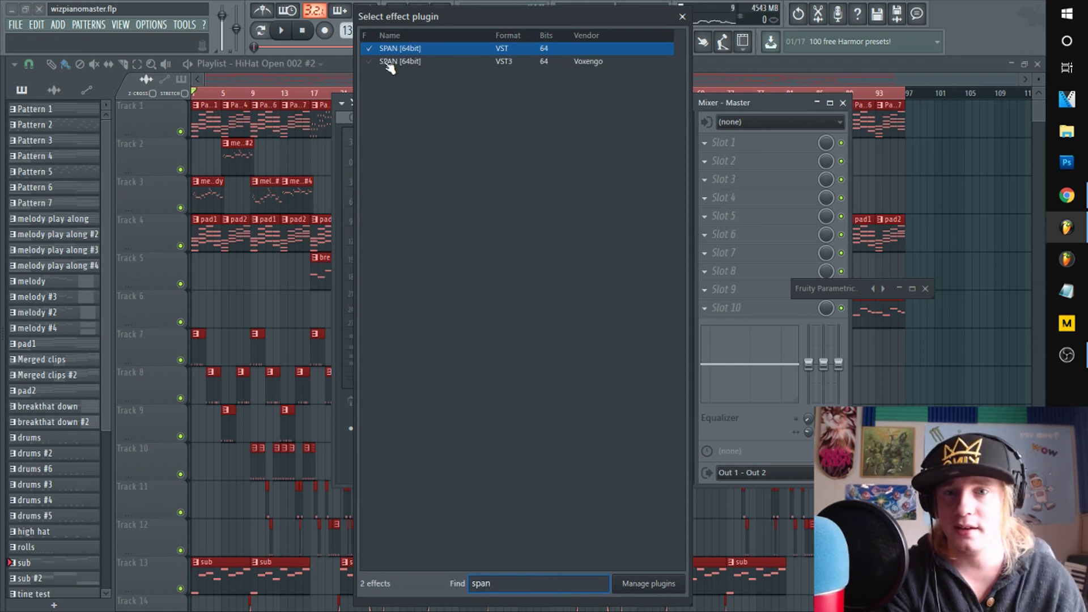
double_click(399, 61)
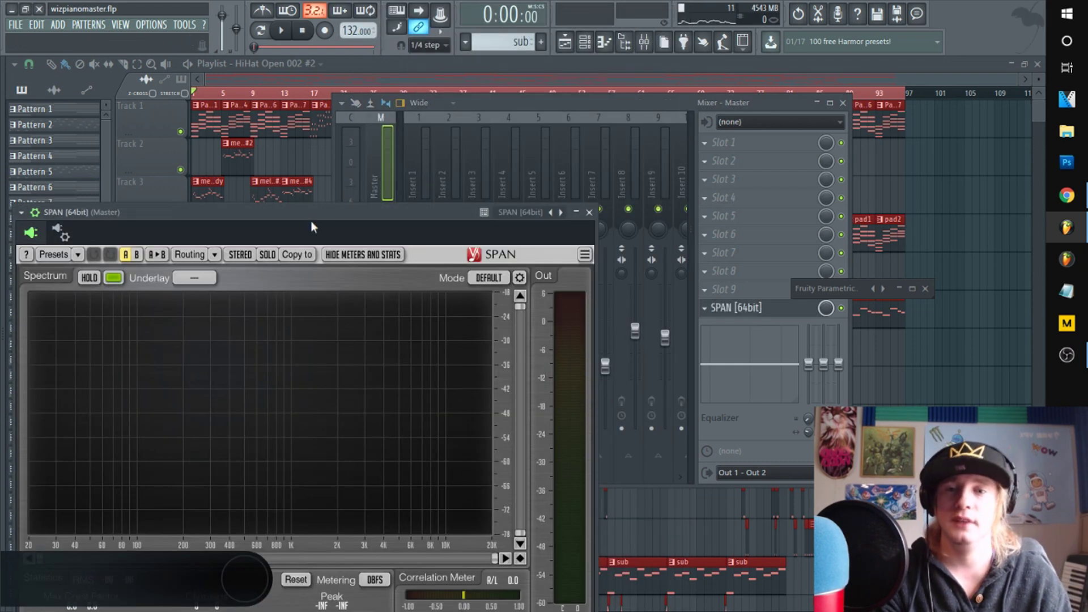
drag(311, 226, 538, 118)
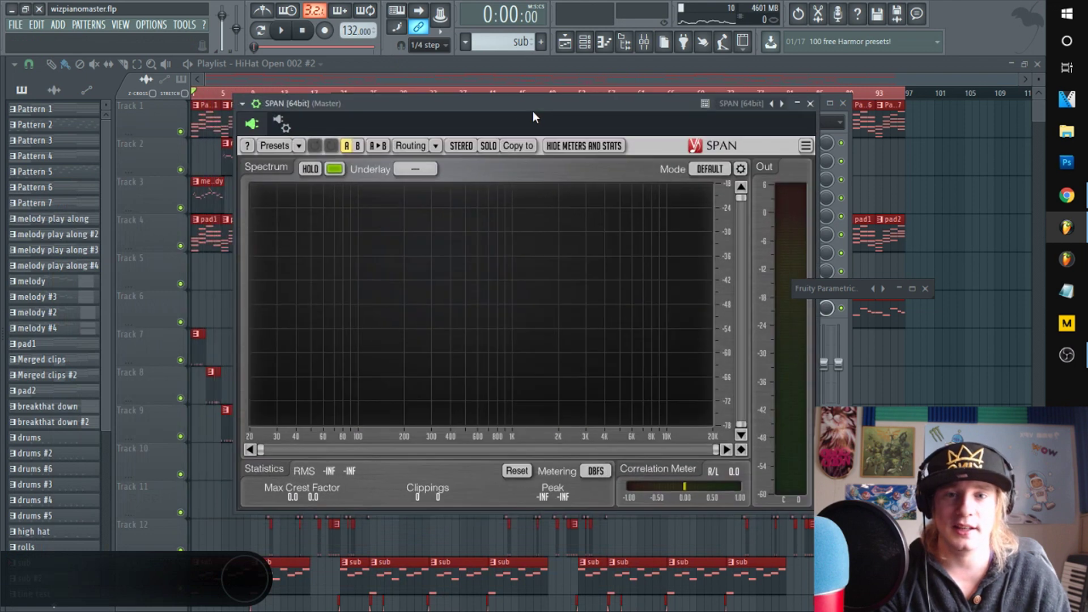
- Play the song briefly while watching the SPAN spectrum, and set the analyzer mode to SLOWER
key(space)
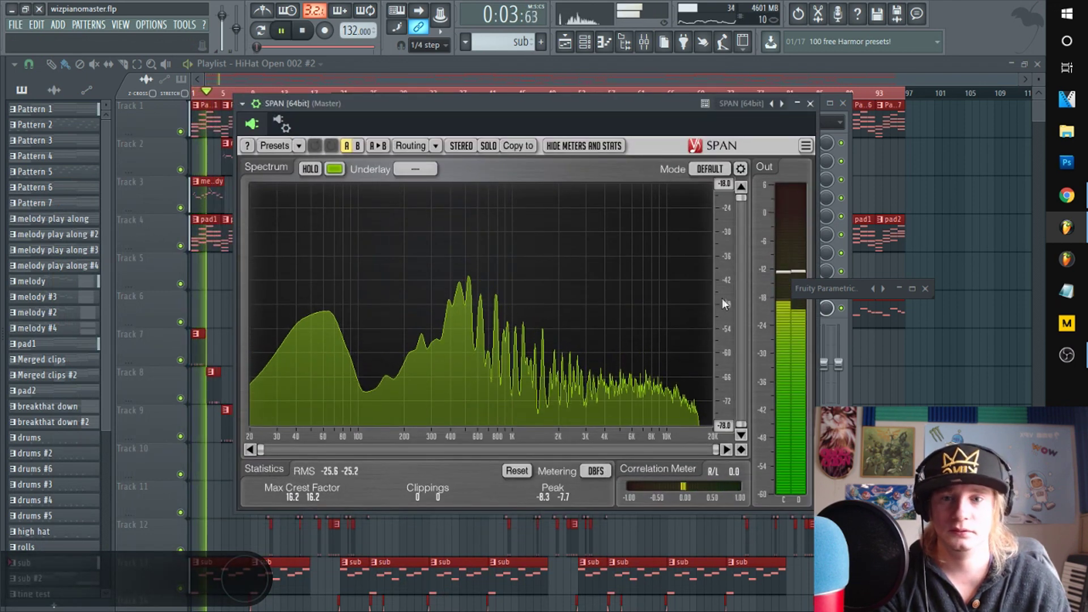
key(space)
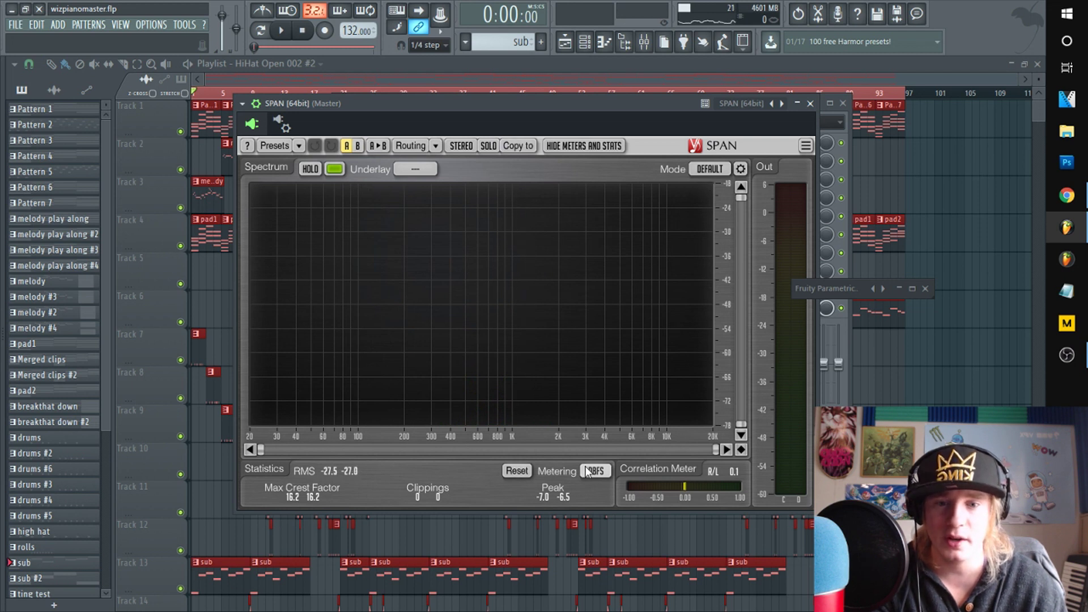
click(707, 169)
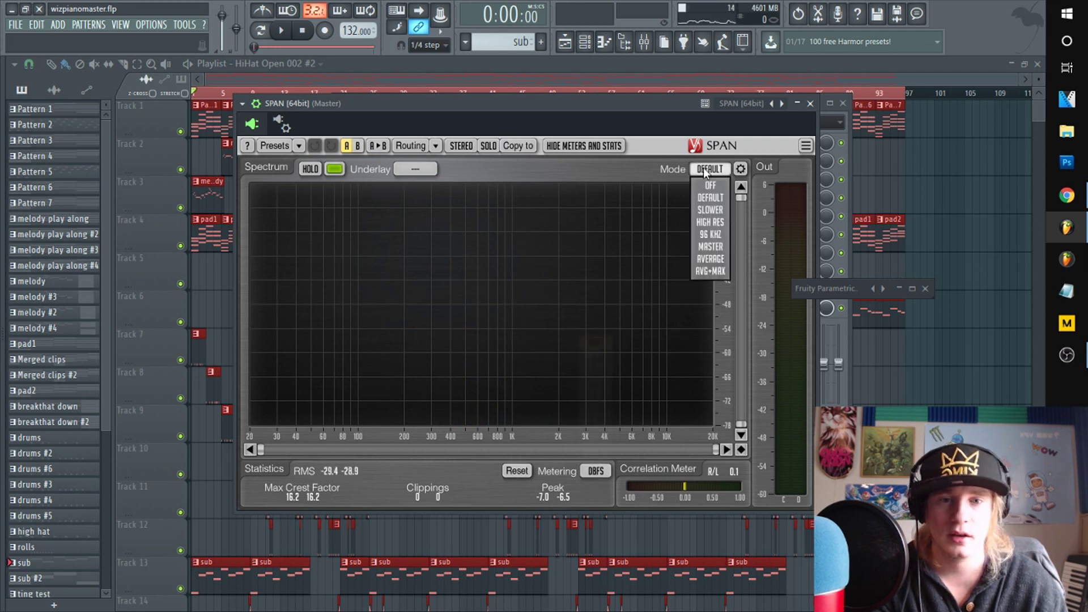
click(712, 208)
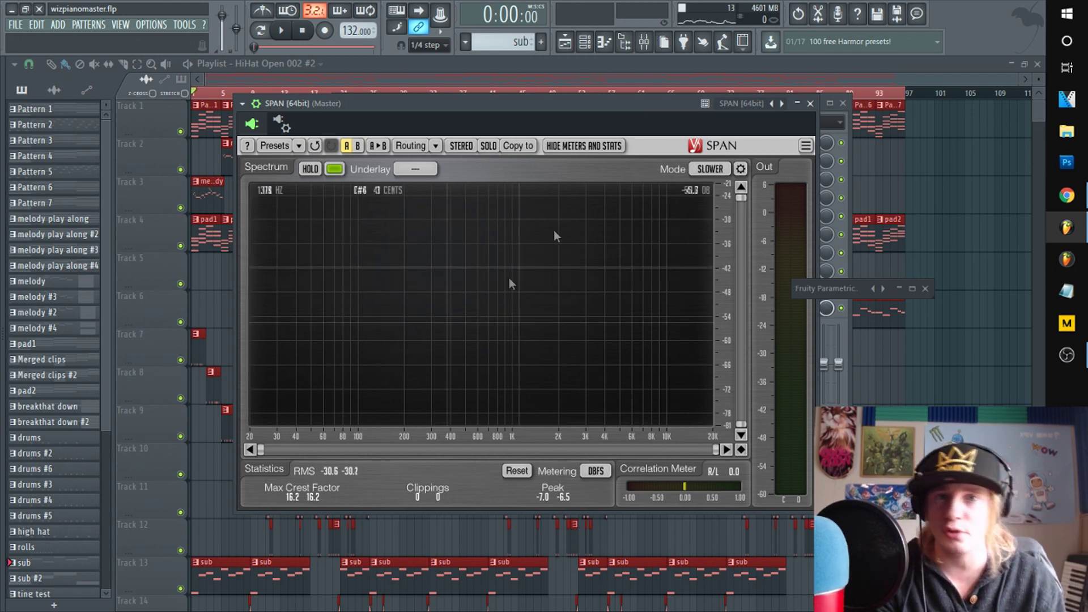
- Play the song again with the SPAN mode set to AVERAGE, examine the averaged spectrum and stop playback
key(space)
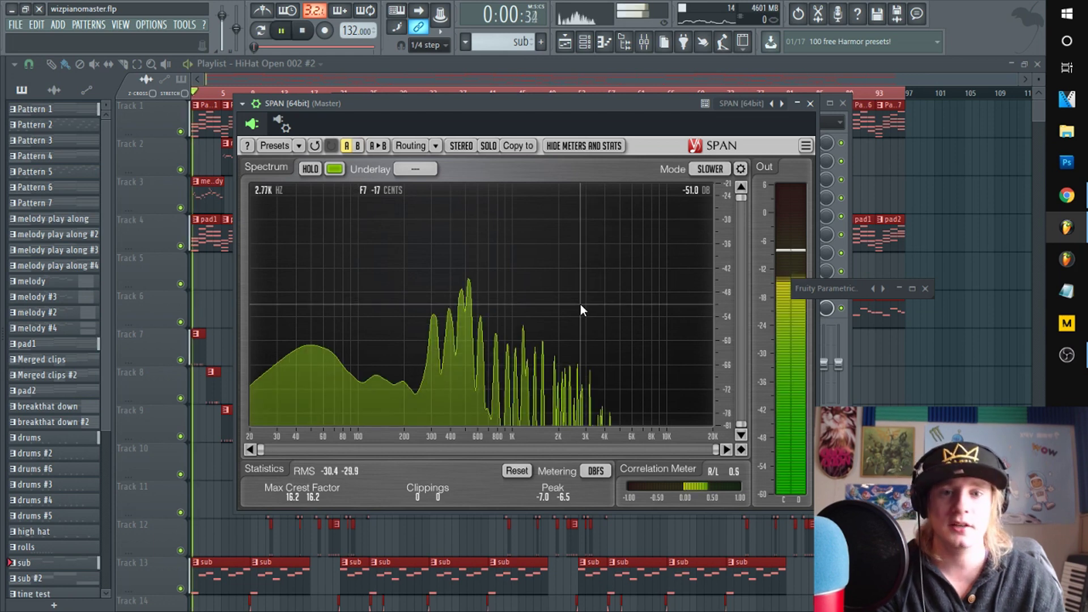
click(710, 169)
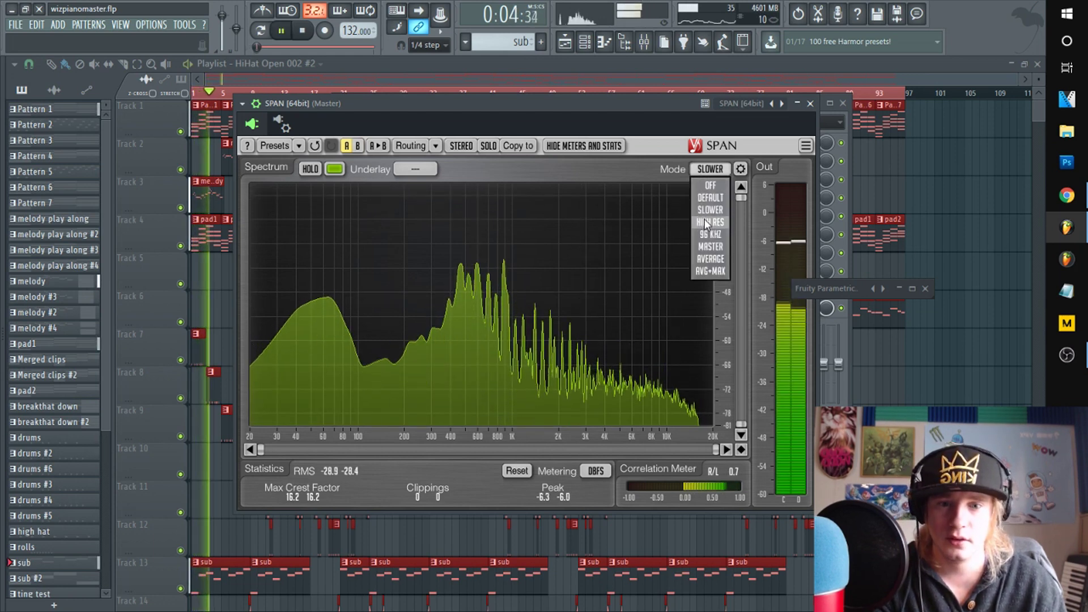
click(710, 259)
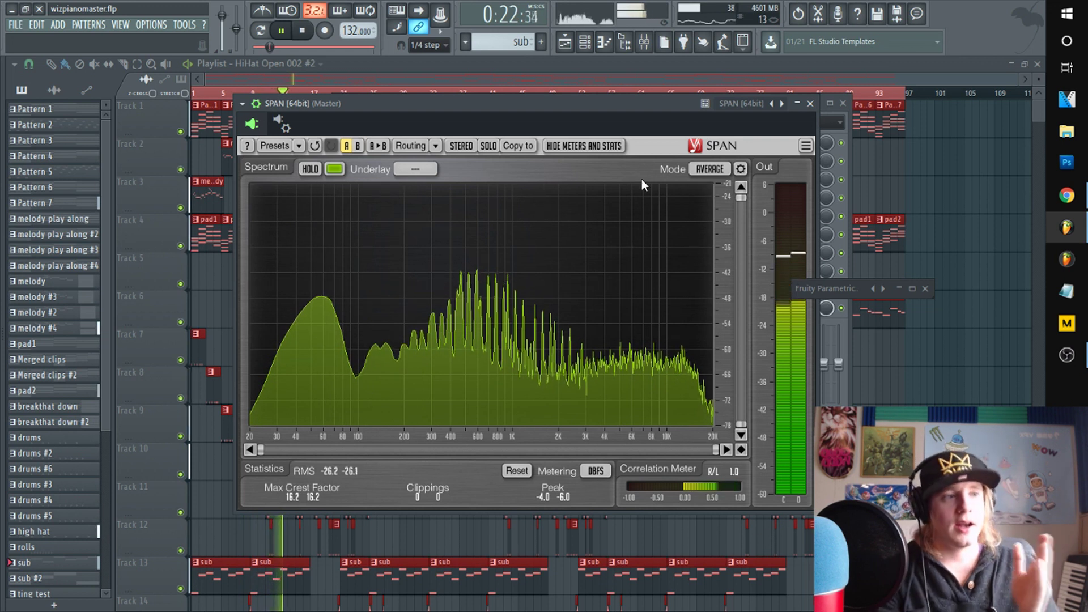
key(space)
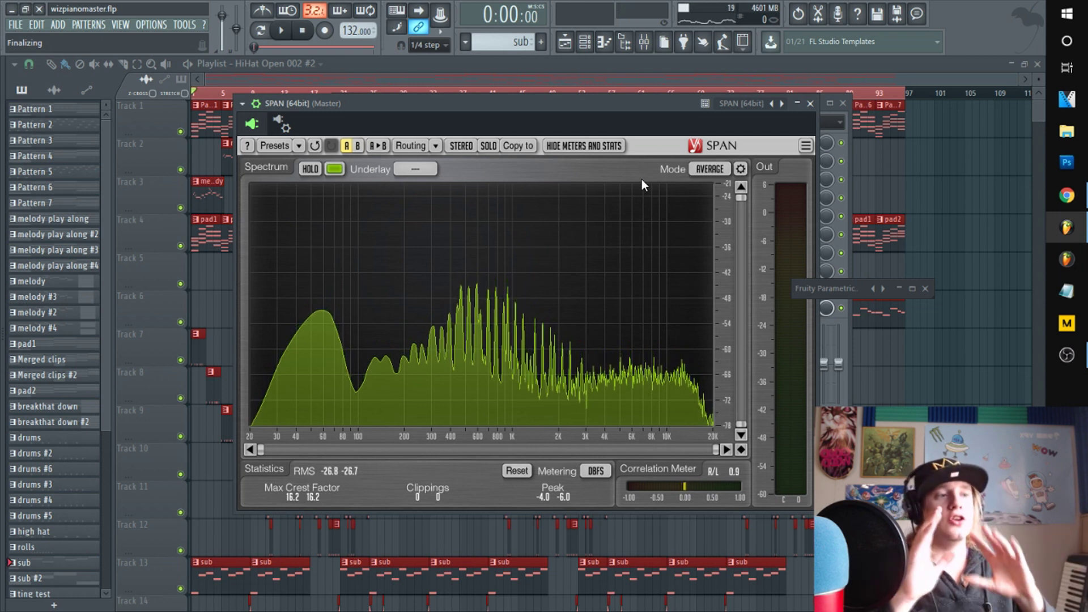
click(646, 44)
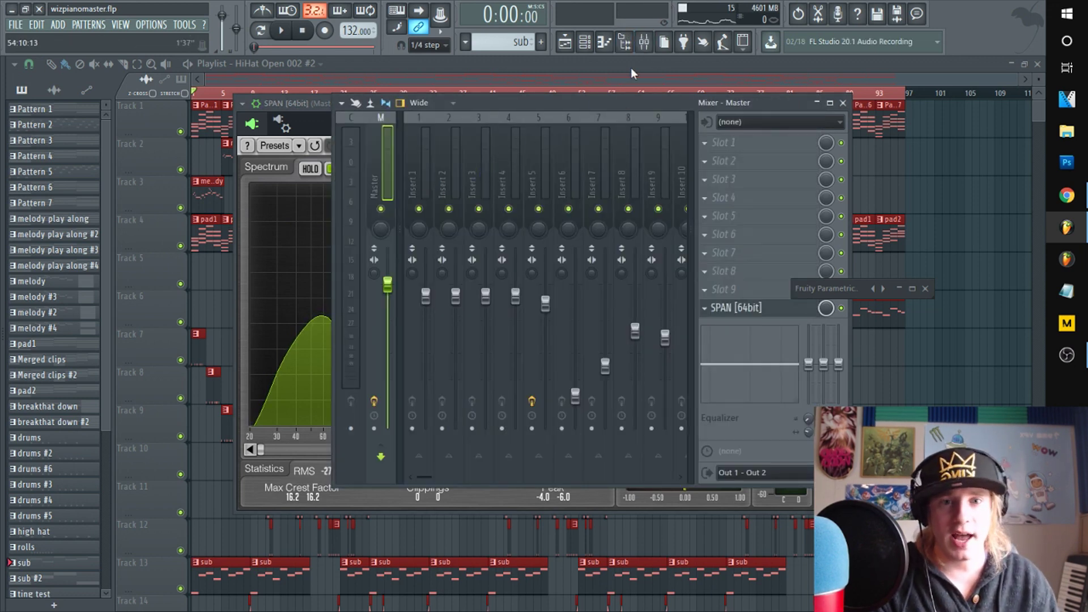
key(F12)
scroll(590, 276, down, 4)
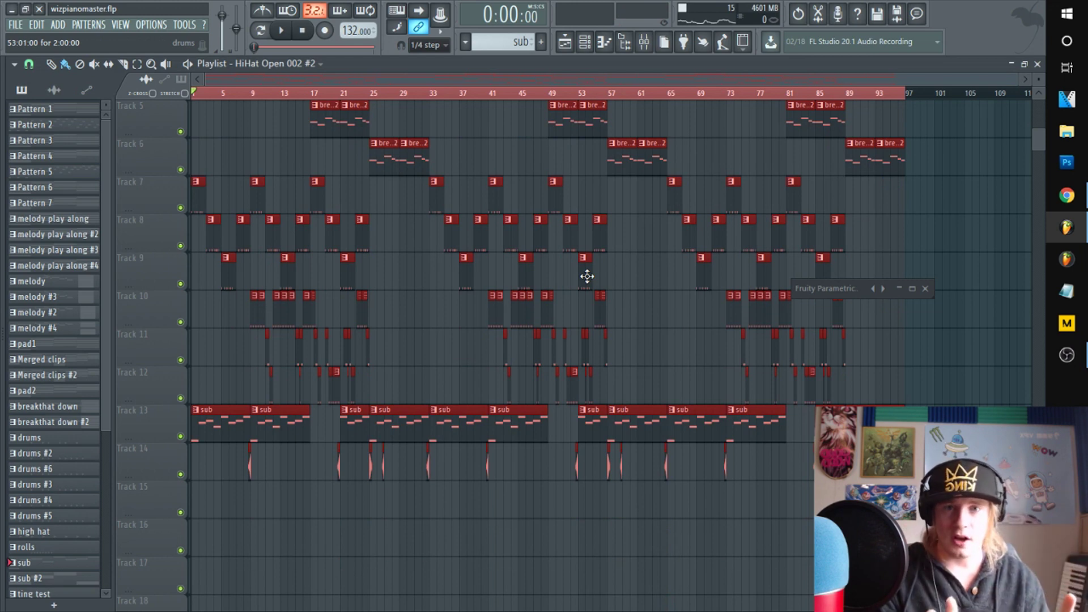
click(644, 41)
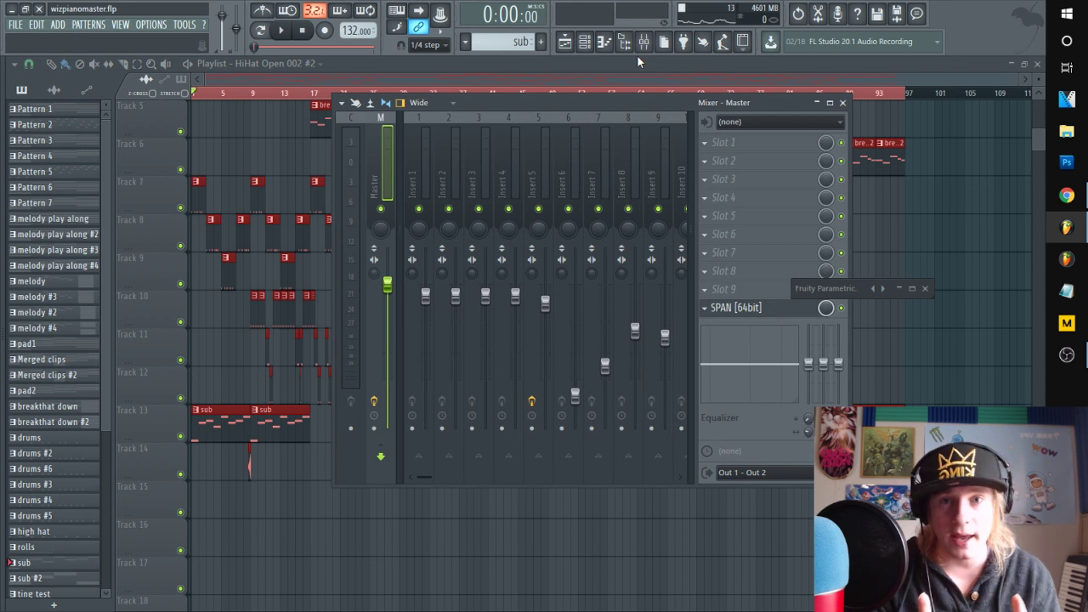
click(388, 67)
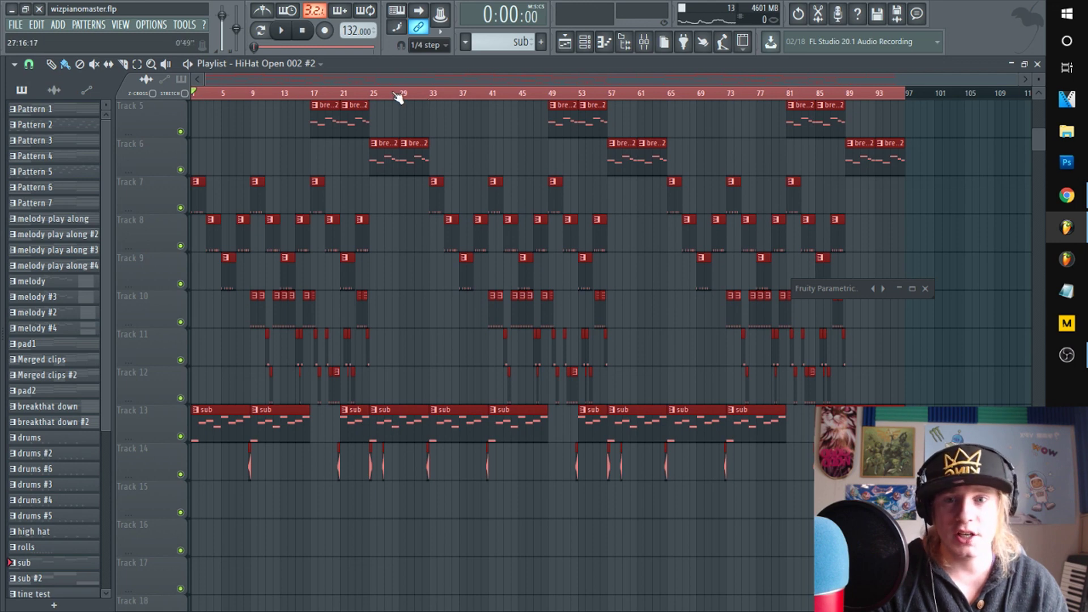
scroll(801, 117, up, 4)
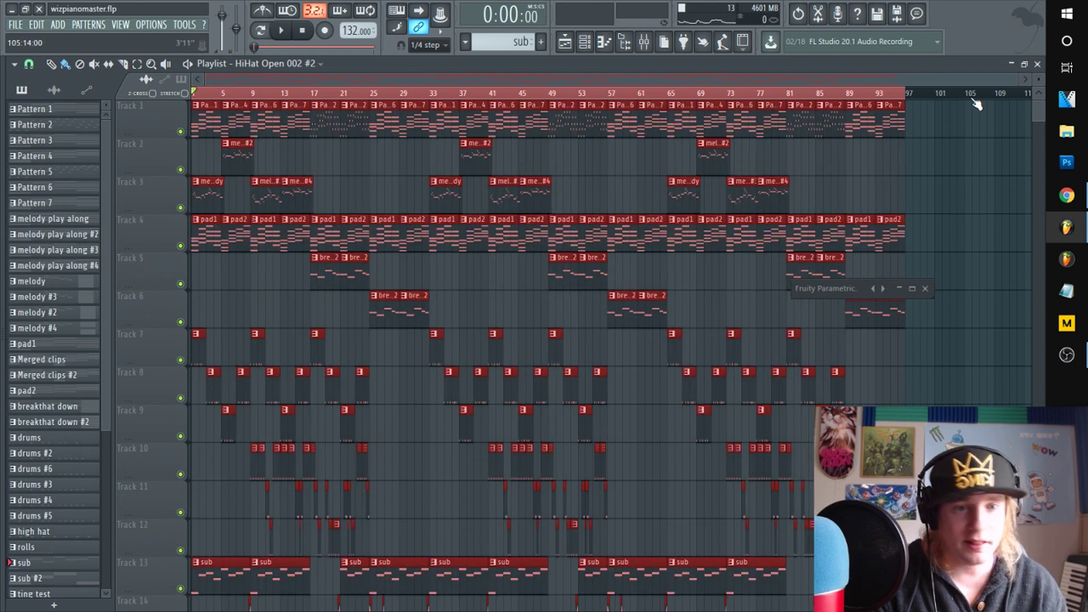
click(645, 43)
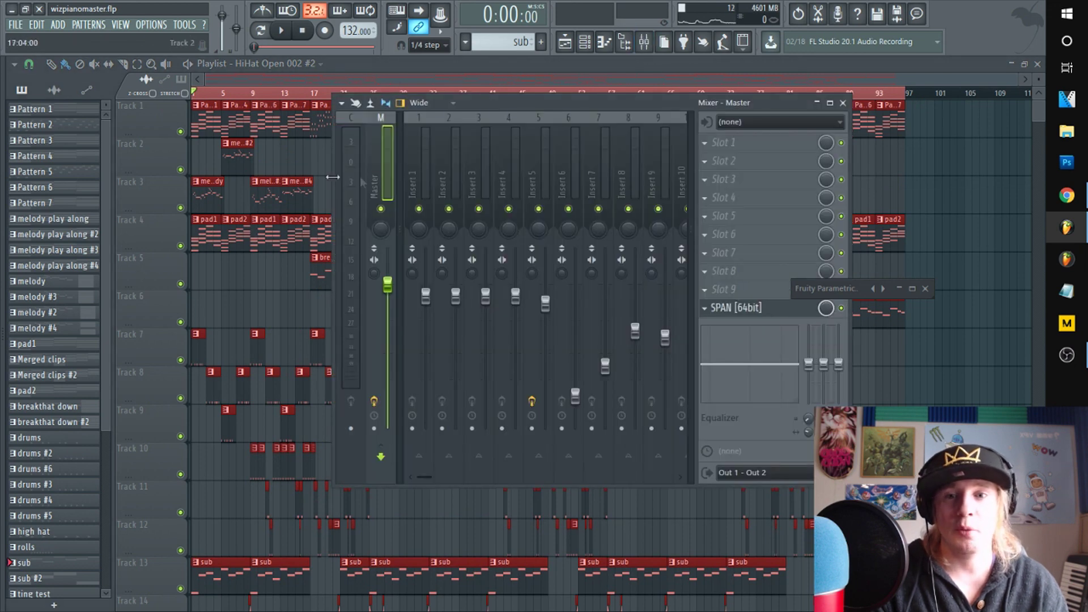
- Play the song from around bar 34 with the mixer shown and check the Master level before stopping playback
click(313, 93)
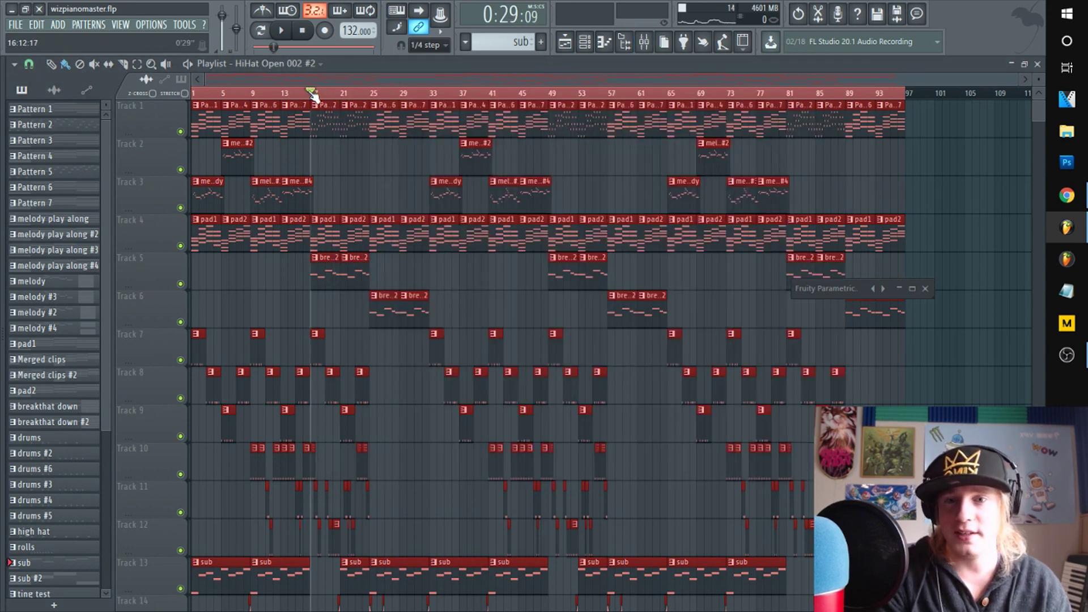
key(space)
click(440, 93)
key(F9)
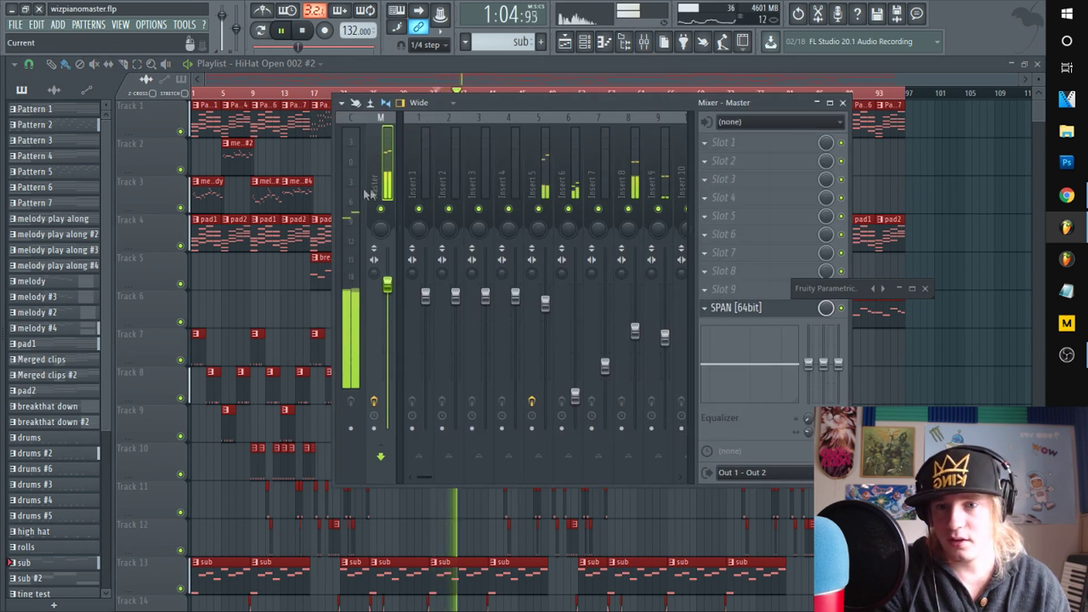
key(space)
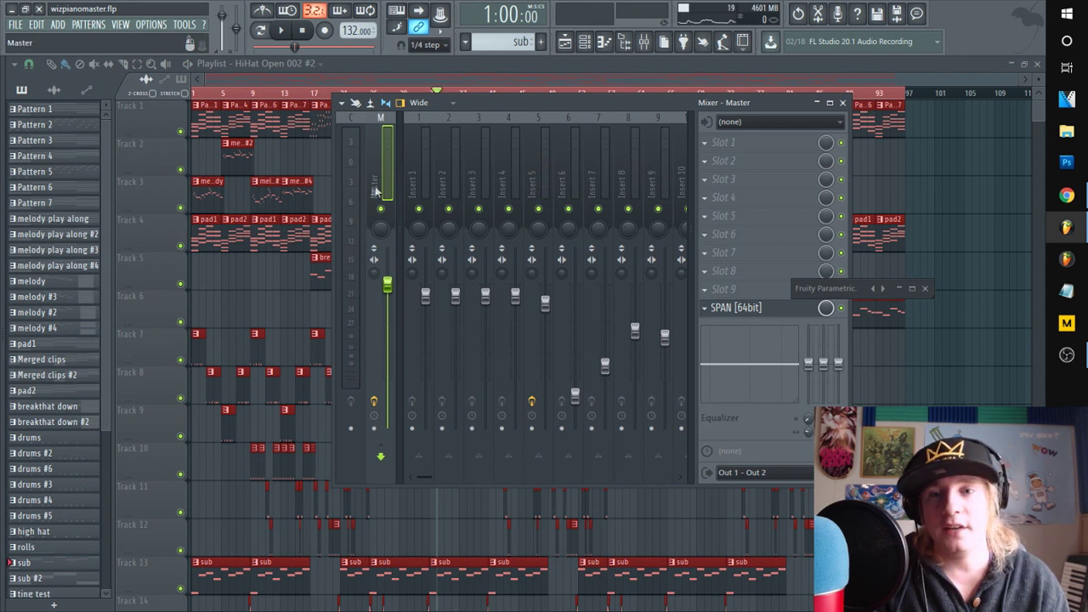
- Export the project as a WAV file named wizpiano pre master on the Desktop
click(16, 24)
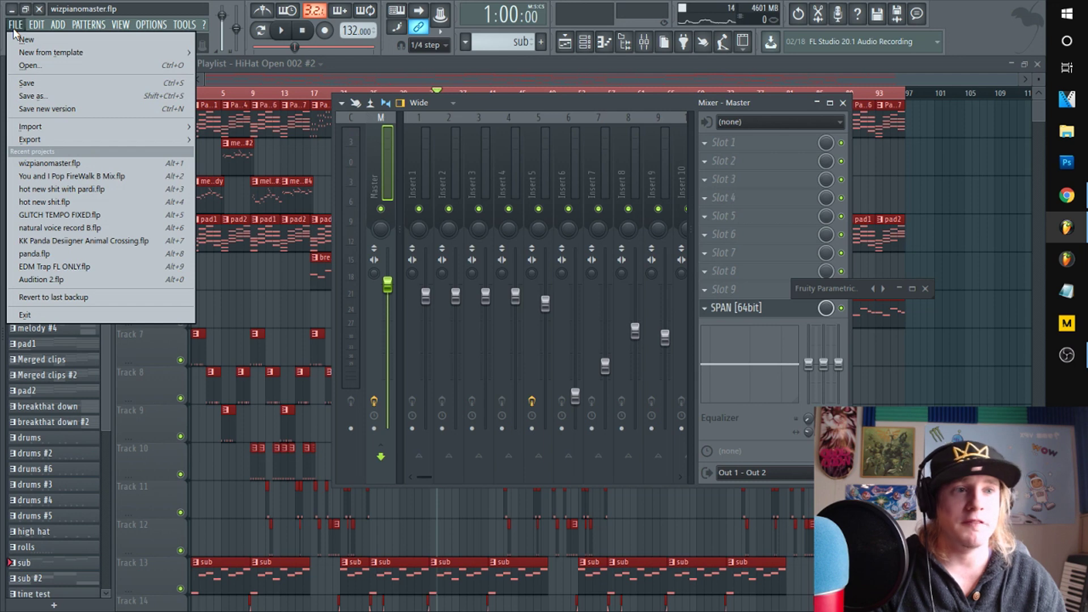
mouse_move(54, 141)
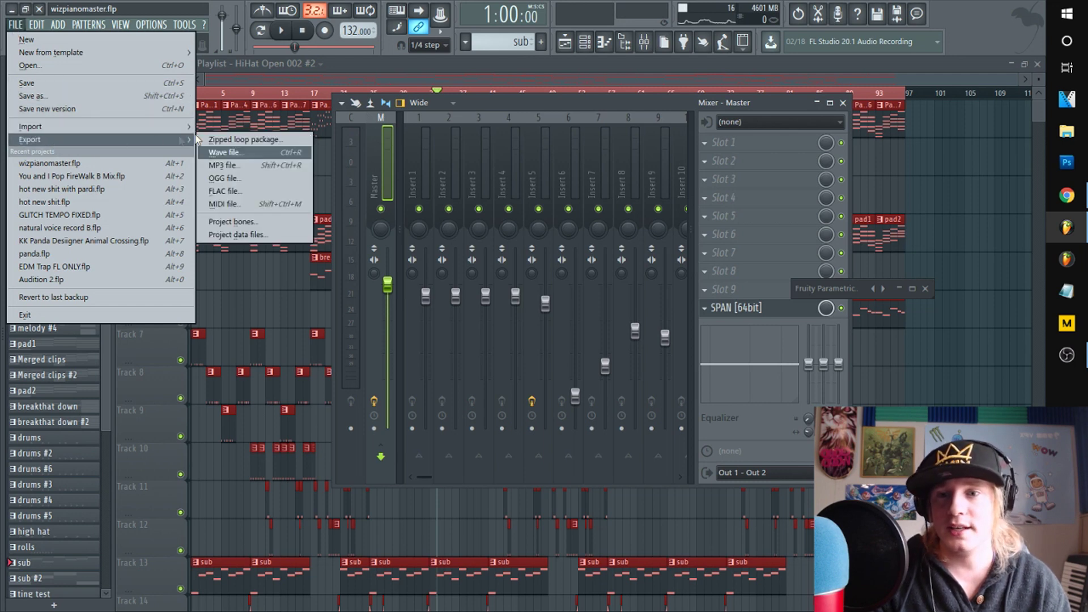
click(236, 153)
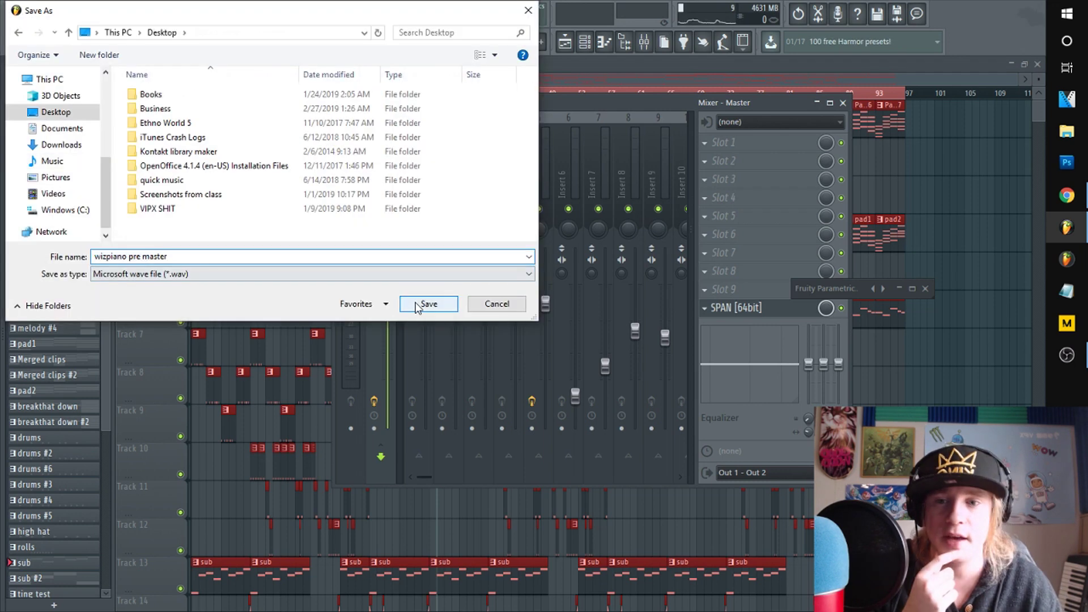
key(Return)
- Set the render options to Song selection mode, 24Bit int WAV bit depth and 512-point sinc resampling
click(468, 166)
click(470, 167)
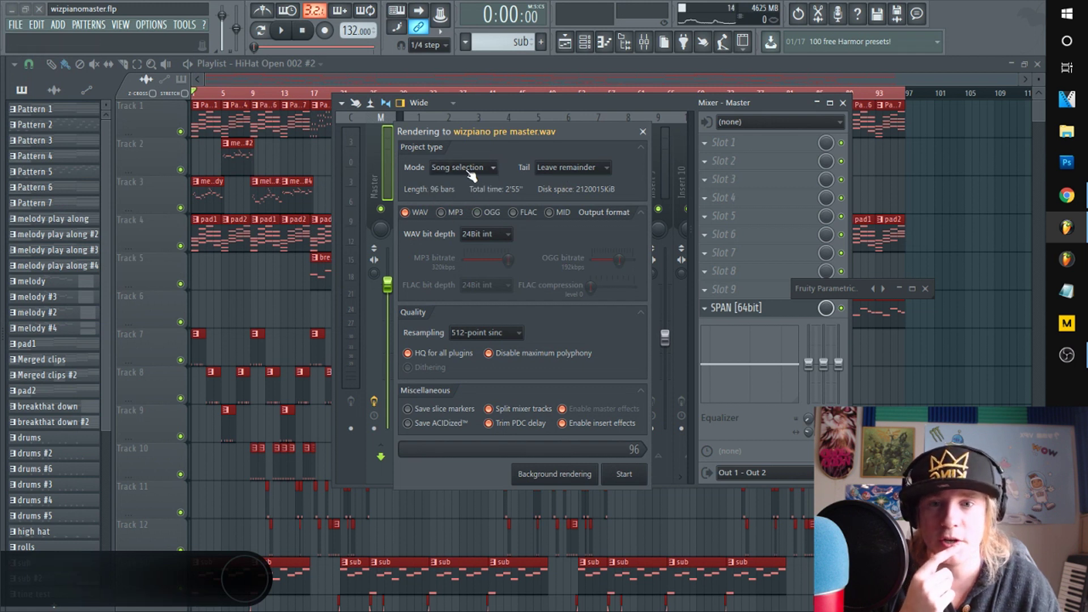
click(473, 234)
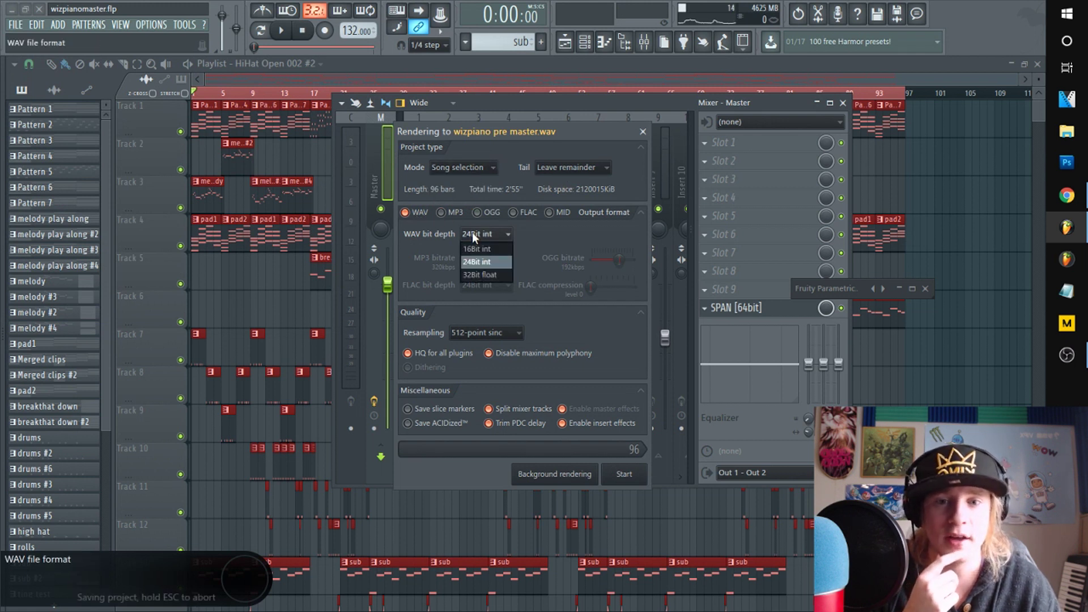
click(488, 263)
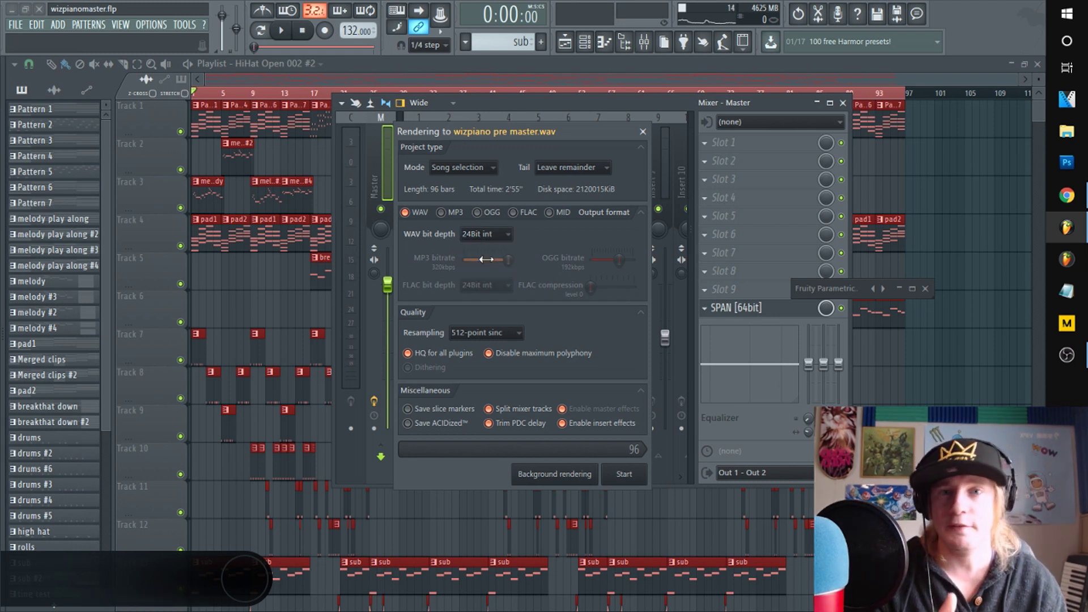
click(504, 335)
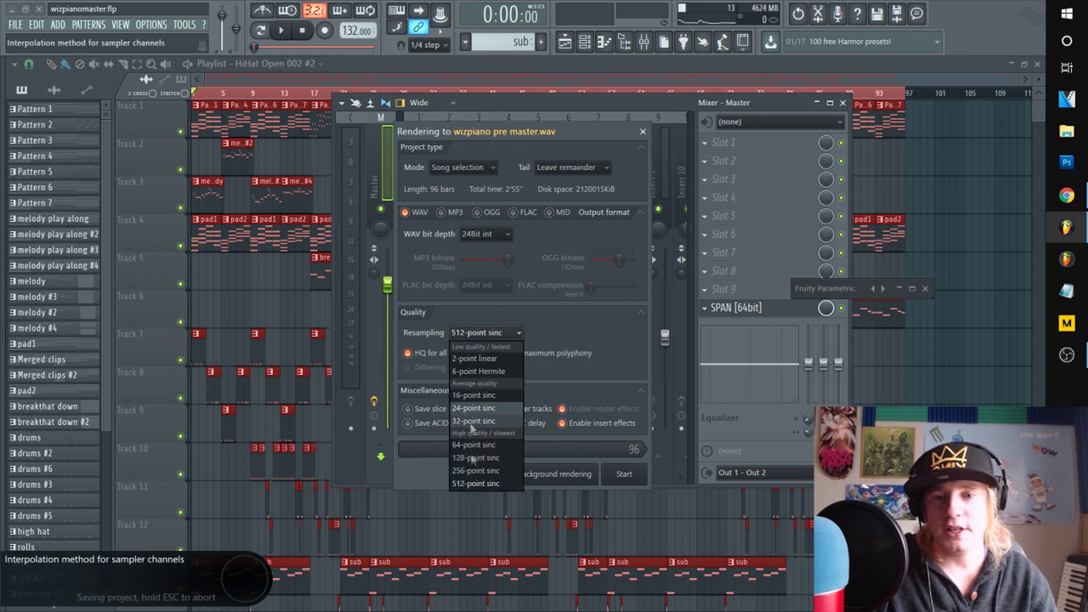
click(473, 485)
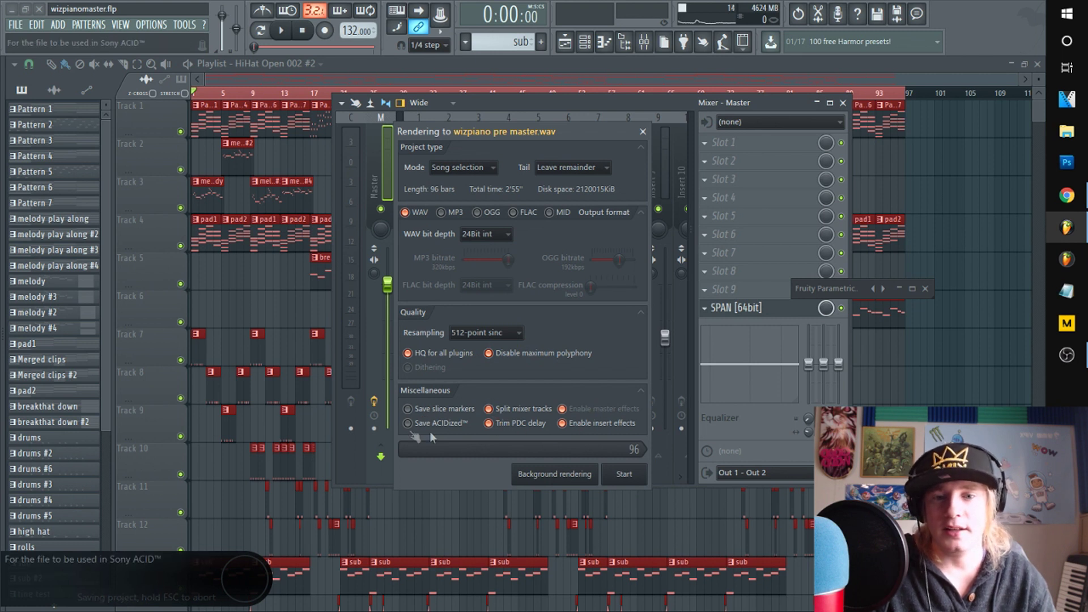
- Turn off Split mixer tracks in the render options and start rendering the song
click(497, 414)
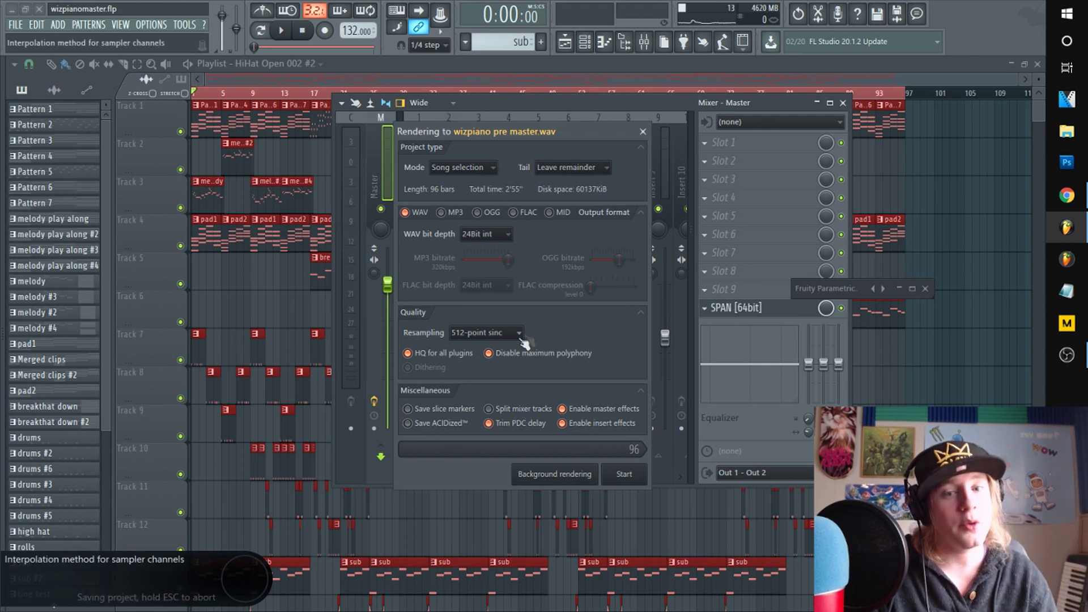
click(493, 411)
click(493, 410)
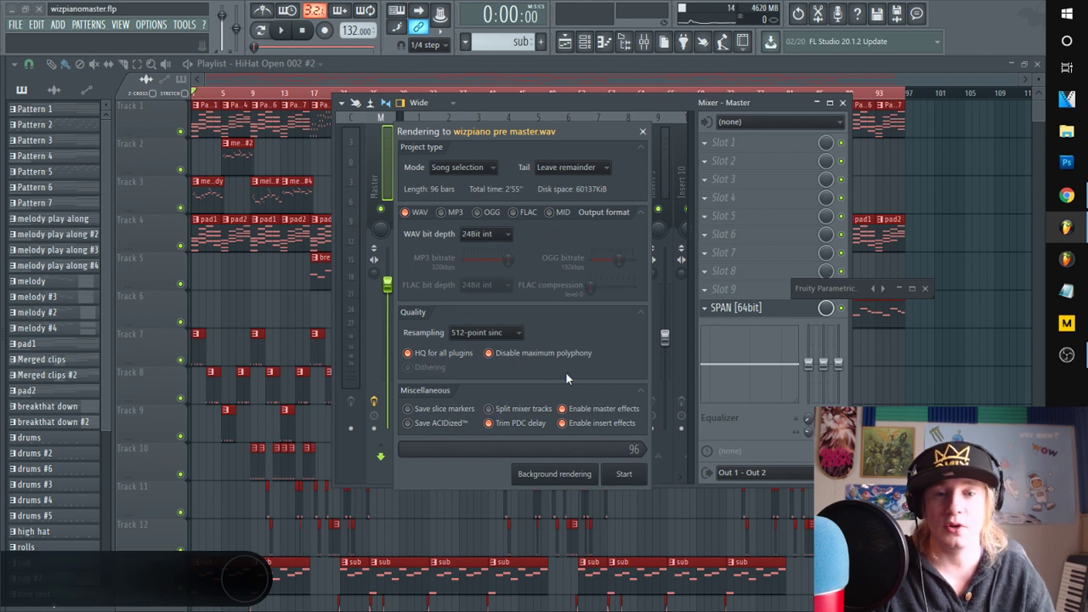
click(614, 479)
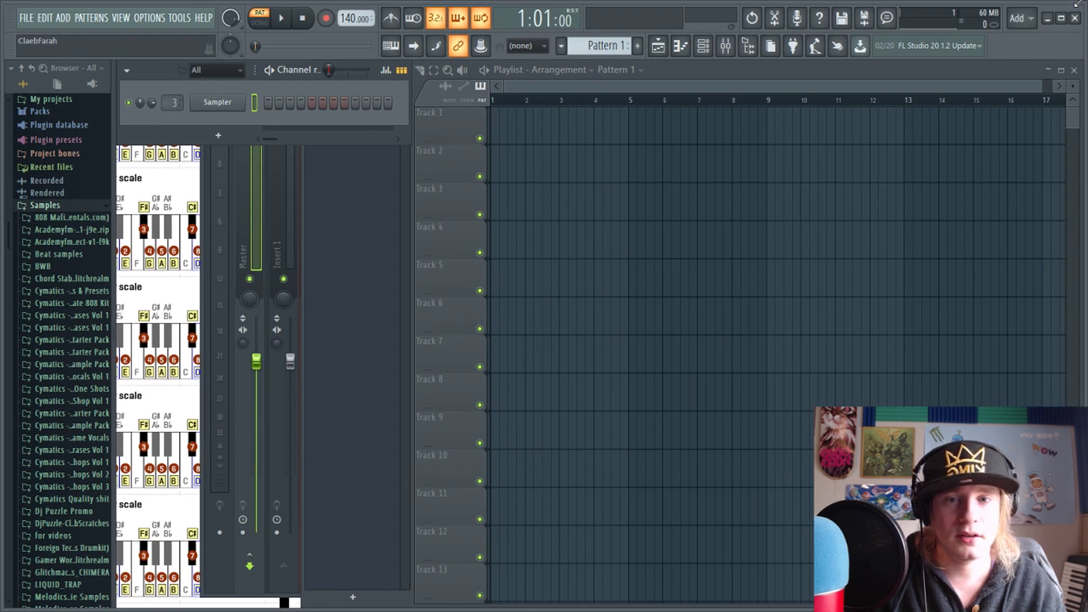
- Shrink the new empty project's window to reveal the desktop and set the tempo to 132 BPM
drag(1076, 4, 816, 168)
drag(340, 186, 340, 193)
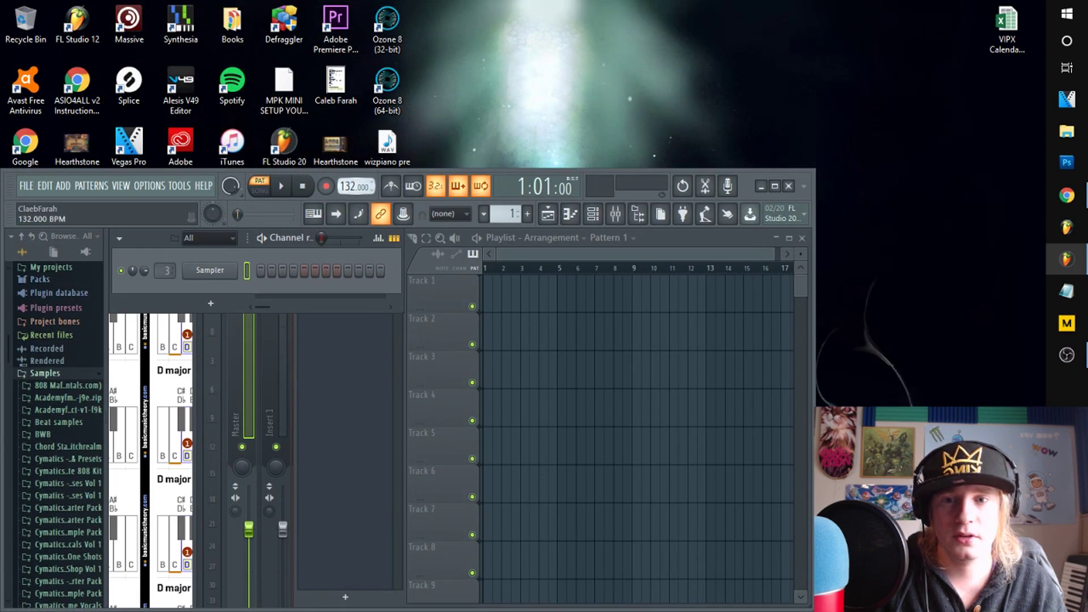
- Import the wizpiano pre master WAV from the desktop onto Track 2 of the playlist and maximize the project window
click(509, 195)
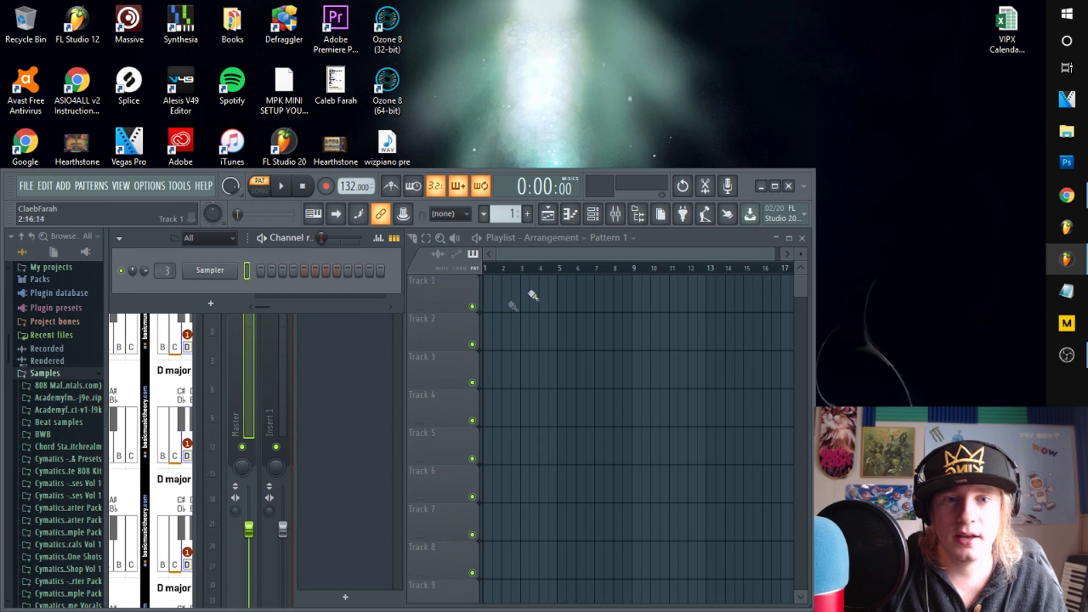
drag(747, 180, 893, 255)
drag(389, 159, 538, 172)
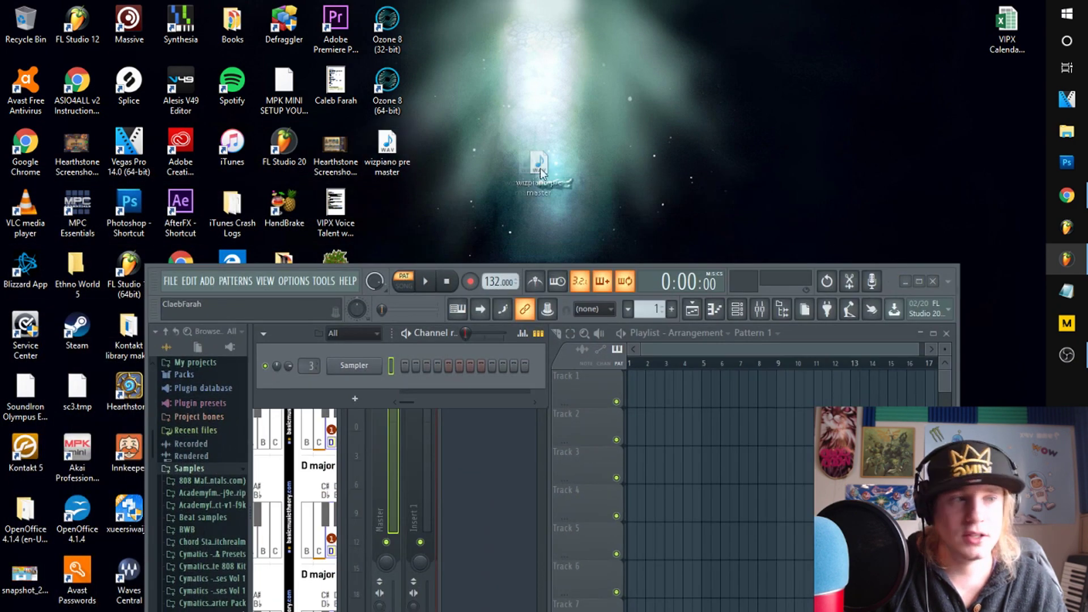
drag(691, 439, 658, 423)
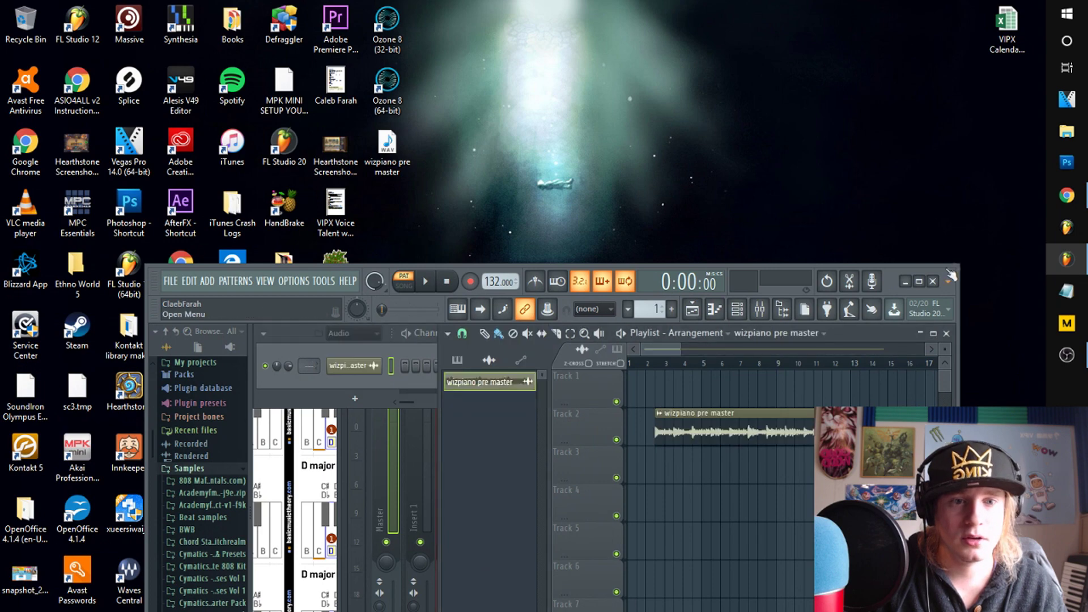
drag(897, 275, 871, 23)
- Move the wizpiano pre master clip to start at bar 33 on Track 2 and enlarge the track's height
drag(716, 159, 547, 108)
scroll(546, 87, down, 3)
scroll(546, 86, right, 11)
scroll(554, 98, right, 1)
scroll(553, 97, down, 2)
drag(553, 125, 756, 178)
drag(443, 178, 443, 494)
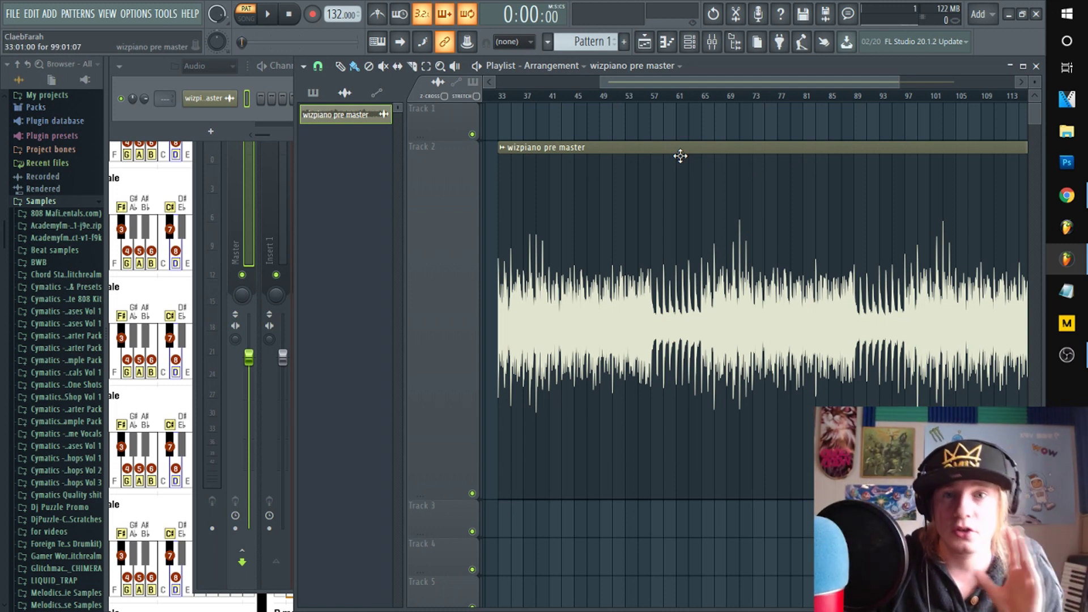
- Play the start of the wizpiano pre master clip from bar 33 in Song mode
click(712, 41)
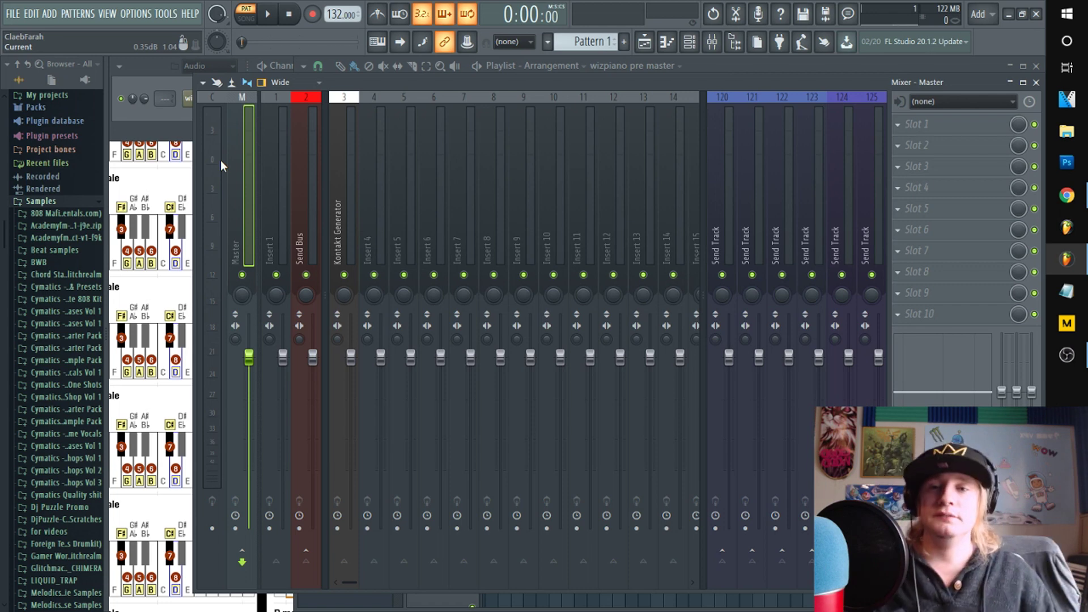
click(770, 66)
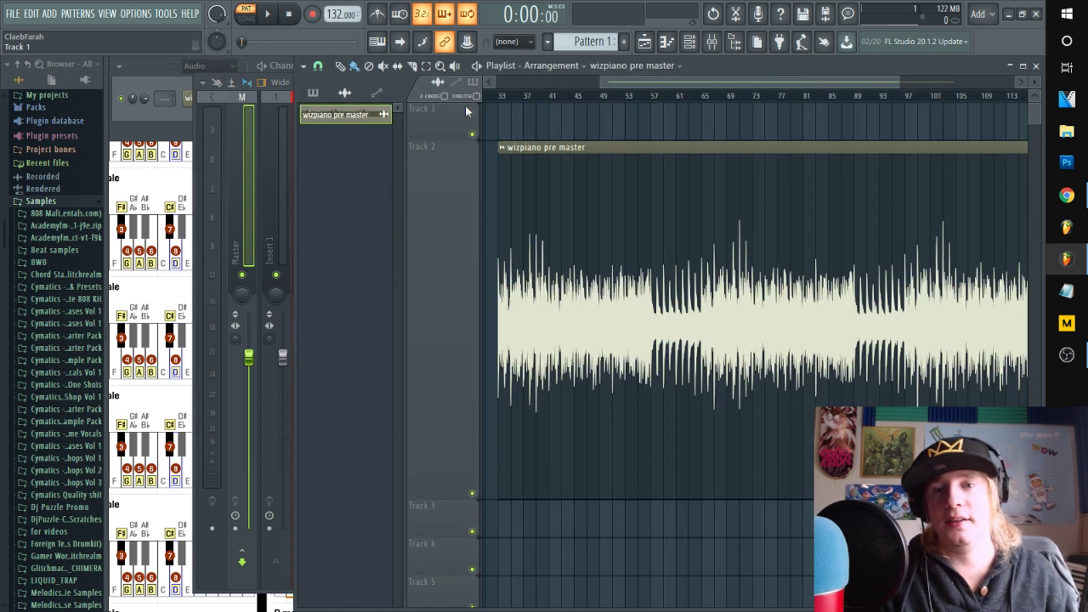
click(503, 104)
key(space)
scroll(503, 103, up, 3)
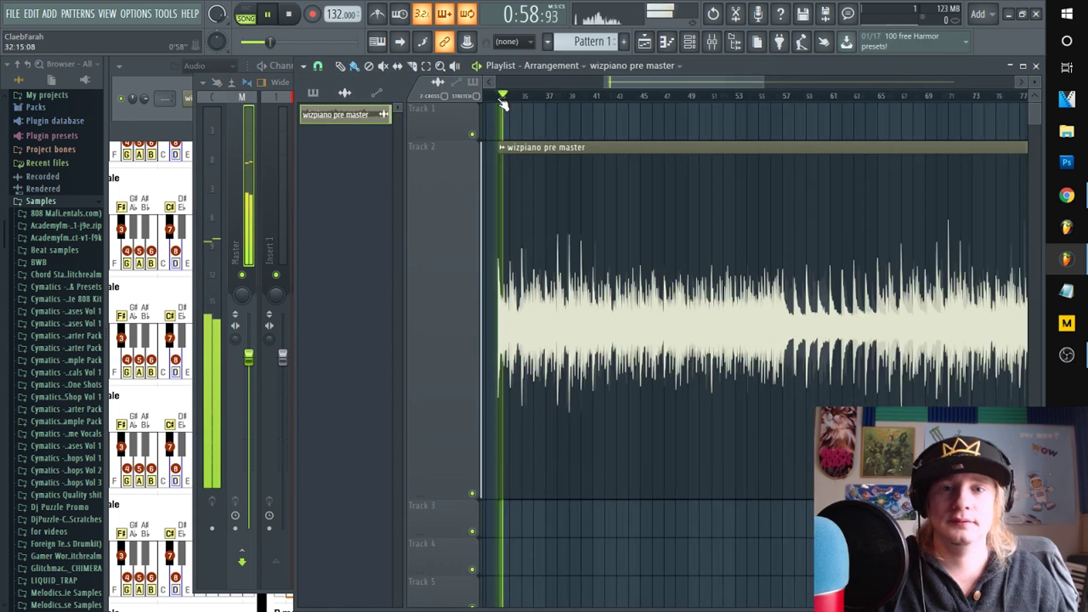
key(space)
scroll(620, 86, down, 3)
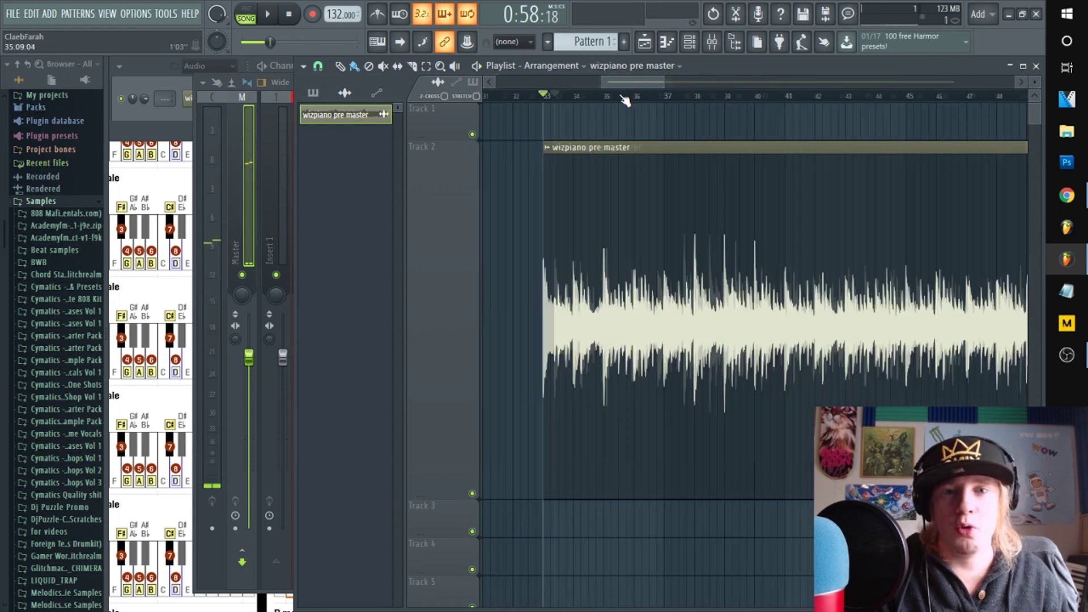
- Play the tail of the wizpiano pre master clip from about bar 128 to examine how it ends
drag(624, 83, 947, 90)
click(646, 98)
key(space)
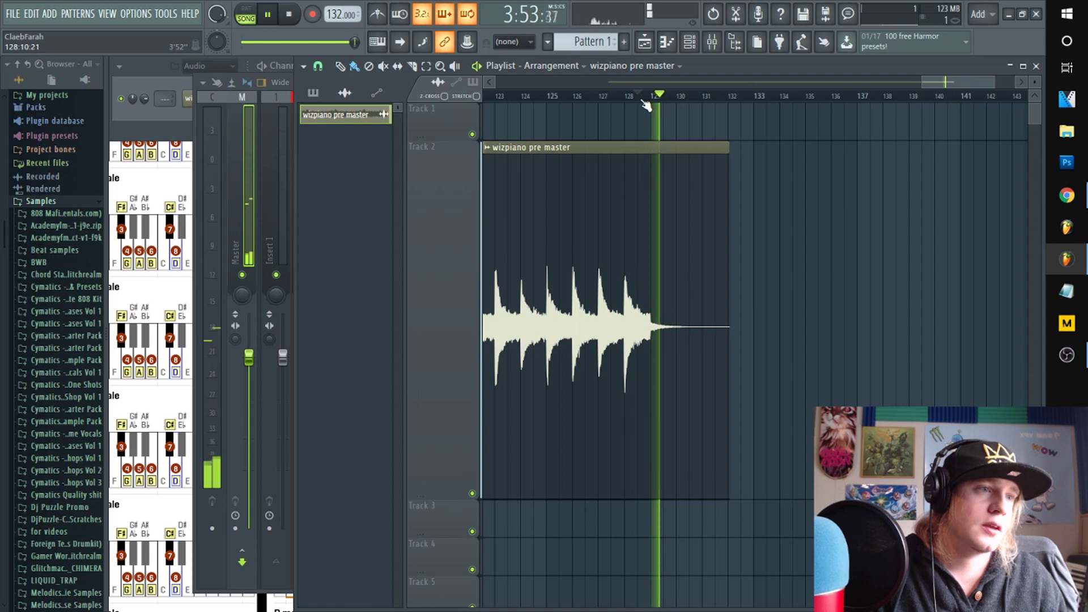
scroll(842, 85, down, 3)
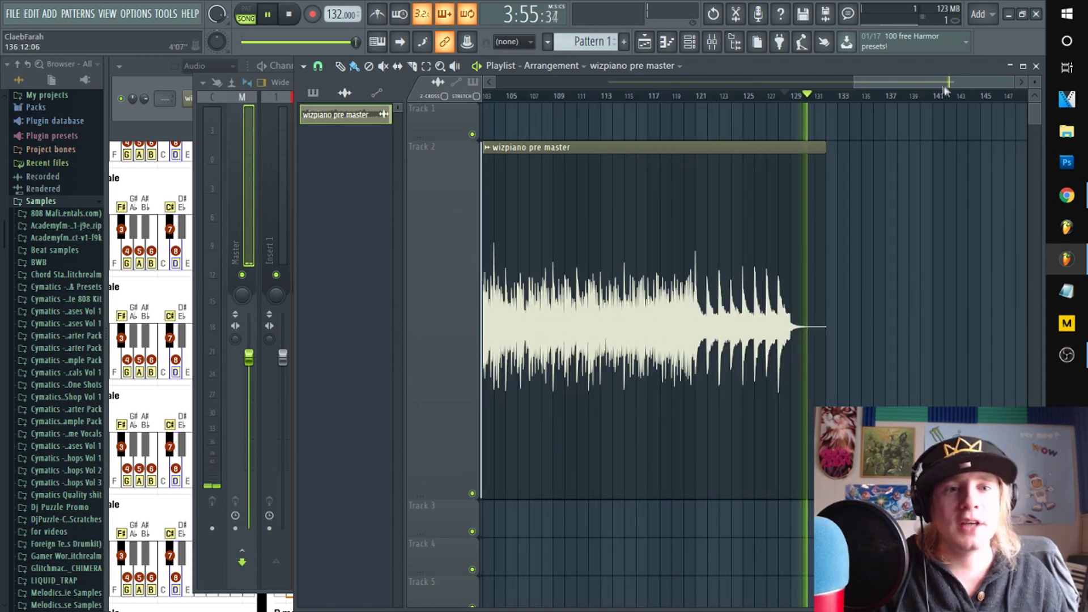
drag(842, 82, 968, 113)
key(space)
- Select the playlist time range from just before bar 33 to just past the clip's end
scroll(570, 108, down, 4)
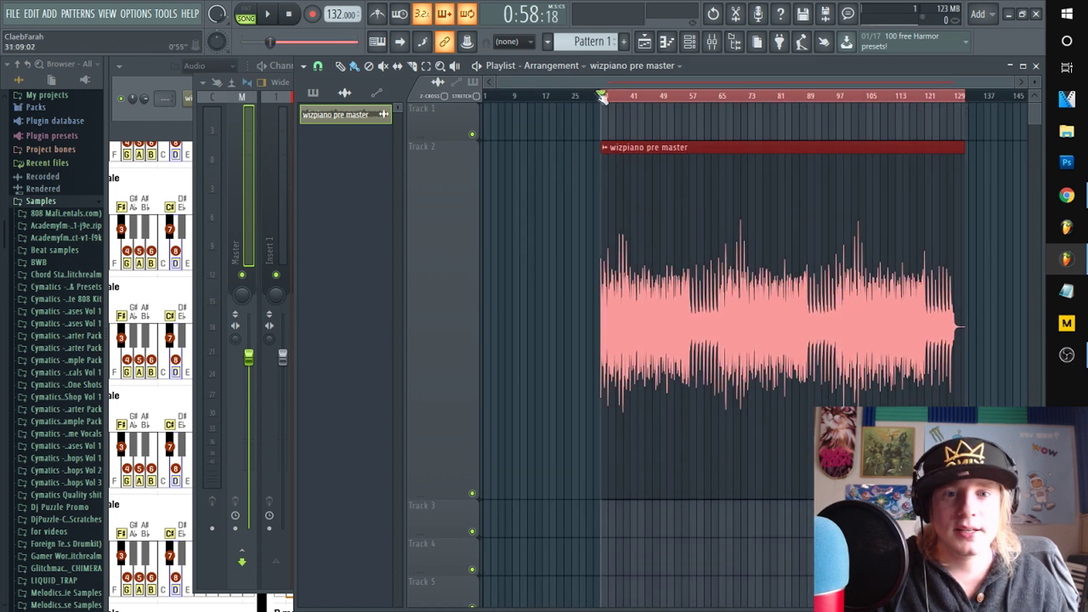
scroll(578, 97, up, 4)
drag(577, 97, 904, 105)
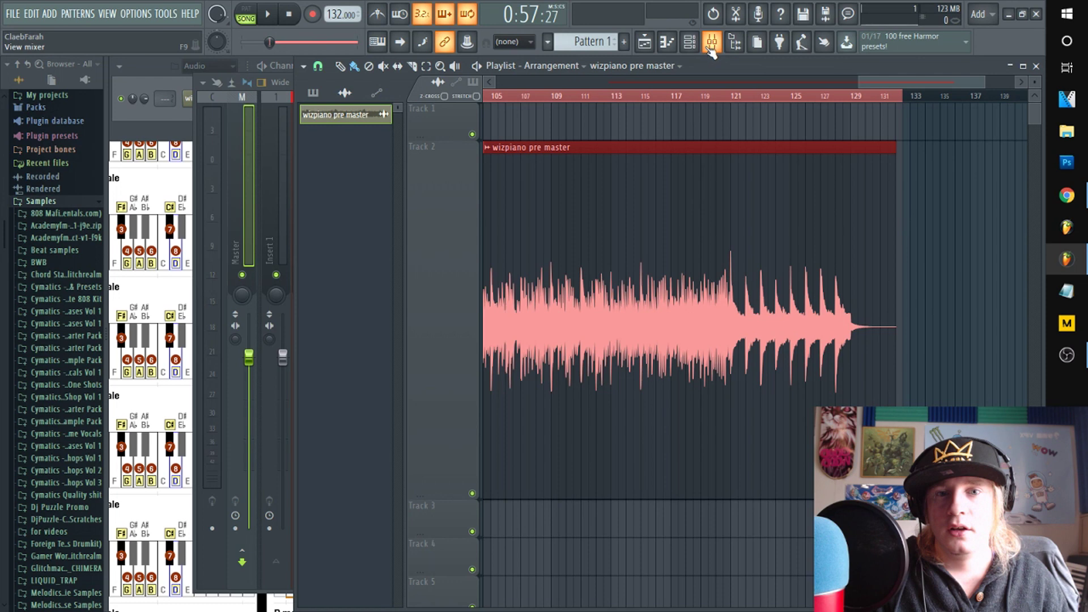
- Create an automation clip for the master track's volume over the selected time range and return to the playlist
click(712, 45)
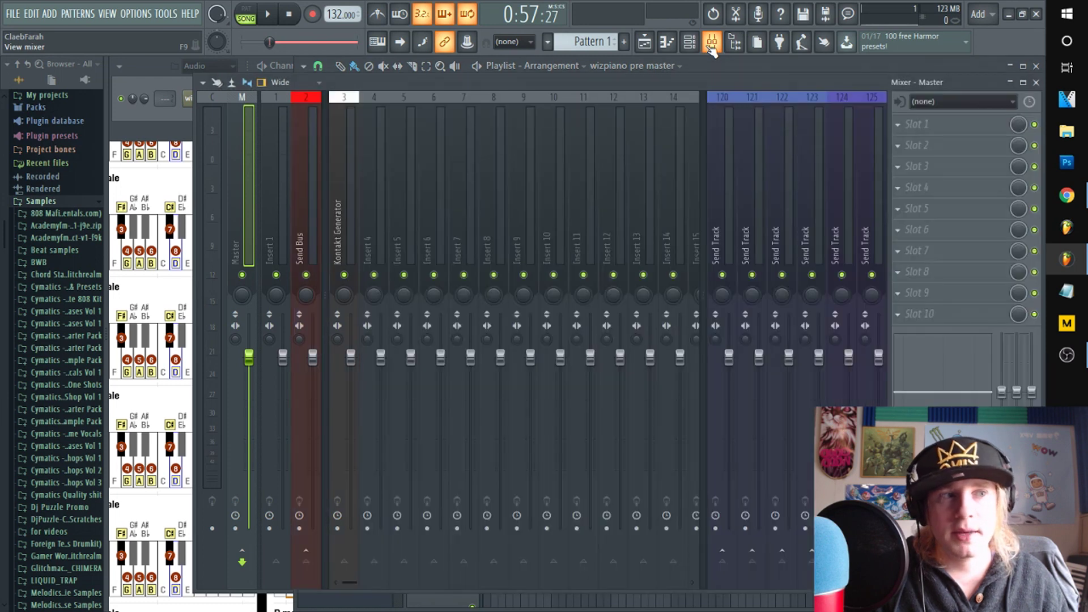
right_click(250, 359)
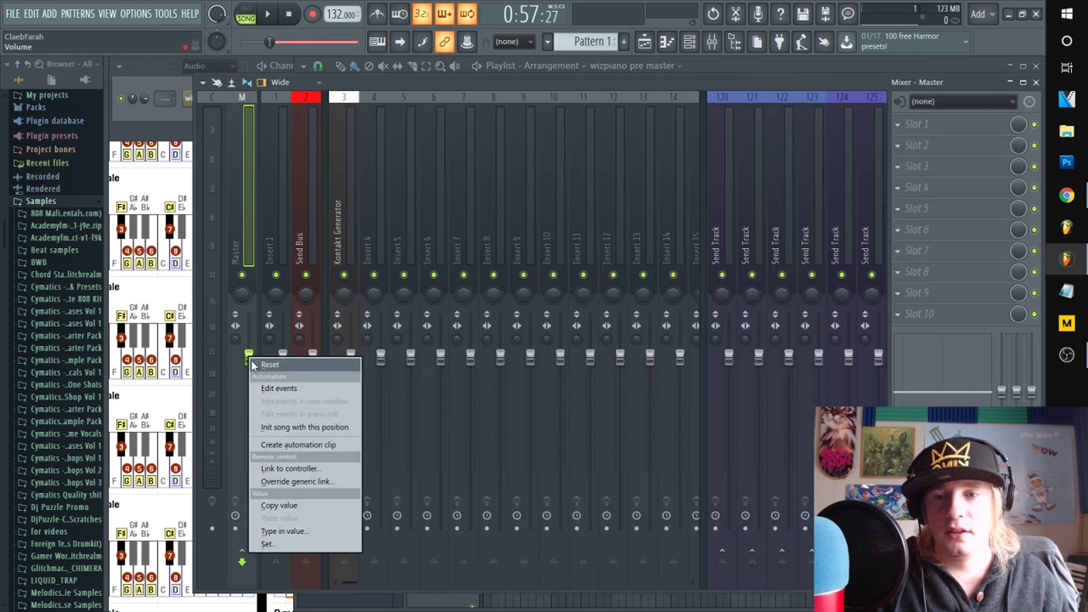
click(284, 443)
click(880, 60)
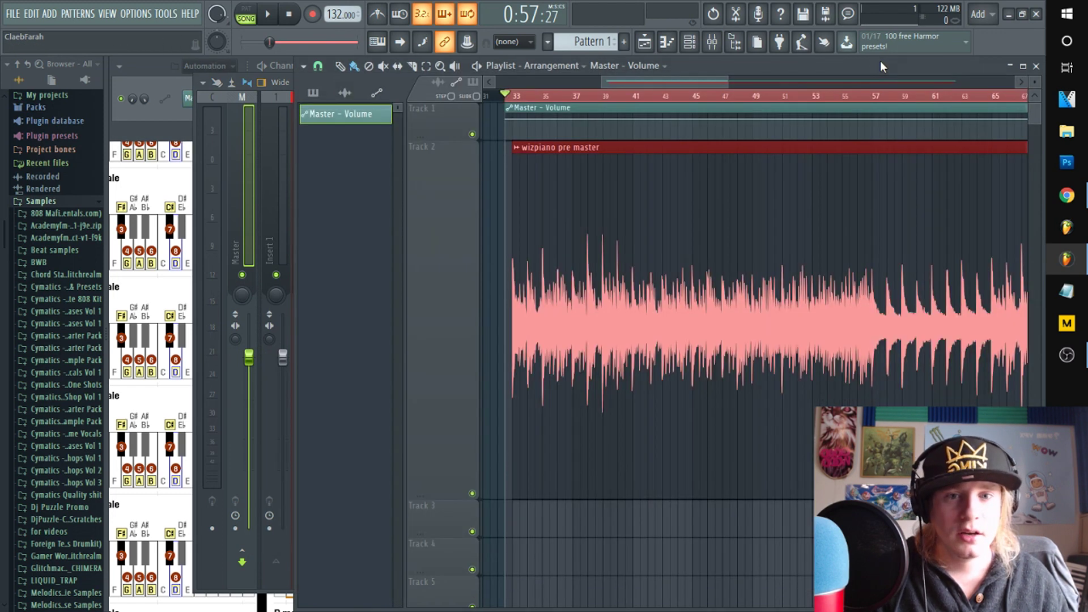
- Copy the value of the Master - Volume clip's first automation point and enlarge Track 1's height
right_click(508, 119)
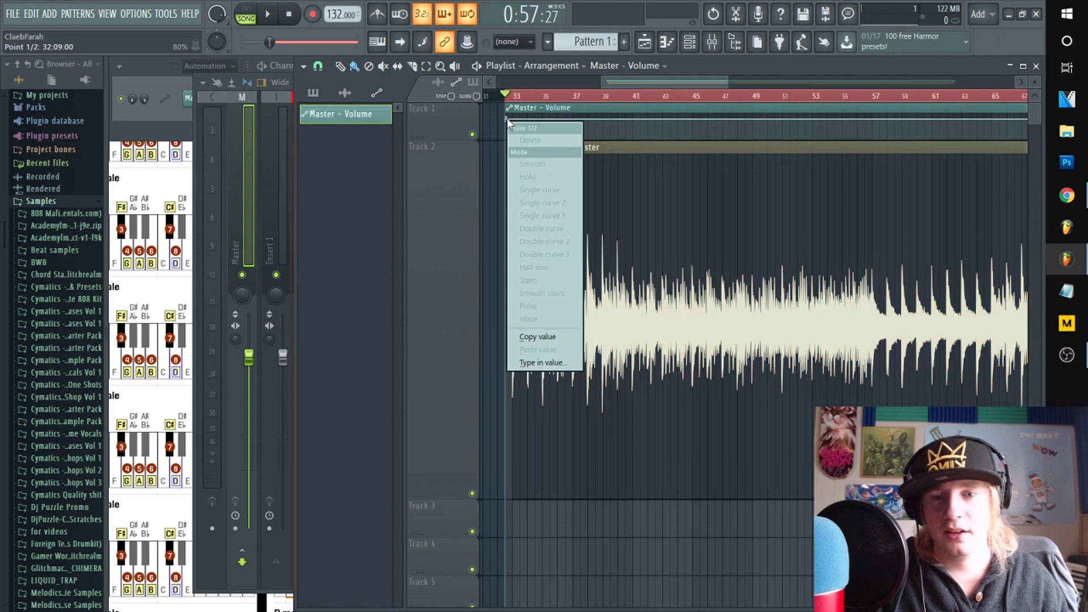
click(536, 338)
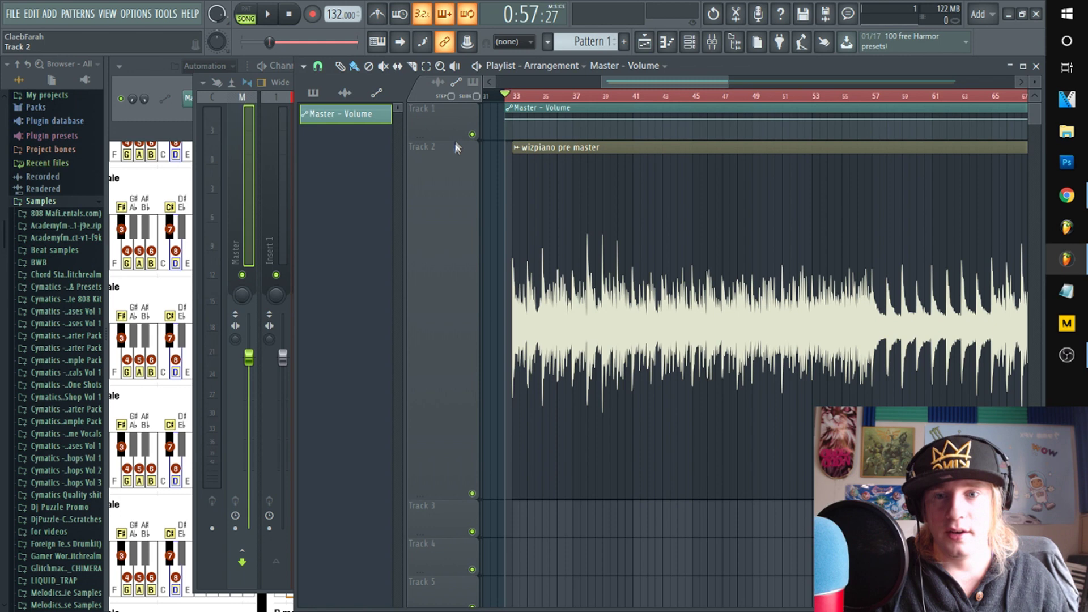
drag(455, 138, 455, 275)
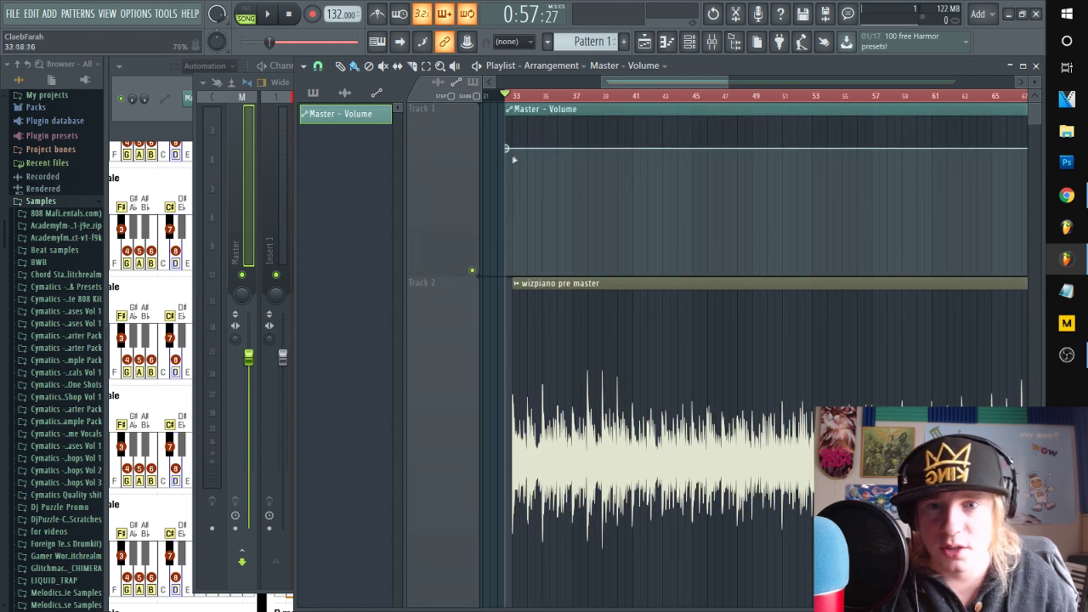
- Build a fade-in on the Master - Volume clip from 0% at bar 33 to the copied 80% at 33:05:00
drag(510, 150, 514, 279)
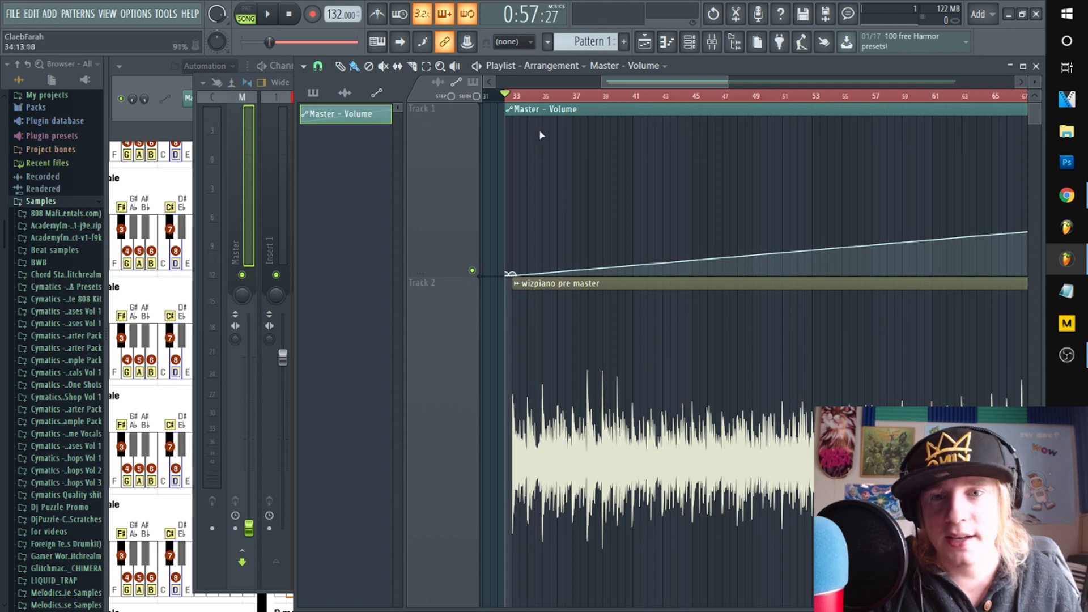
scroll(566, 96, up, 3)
drag(622, 84, 600, 84)
drag(692, 163, 692, 149)
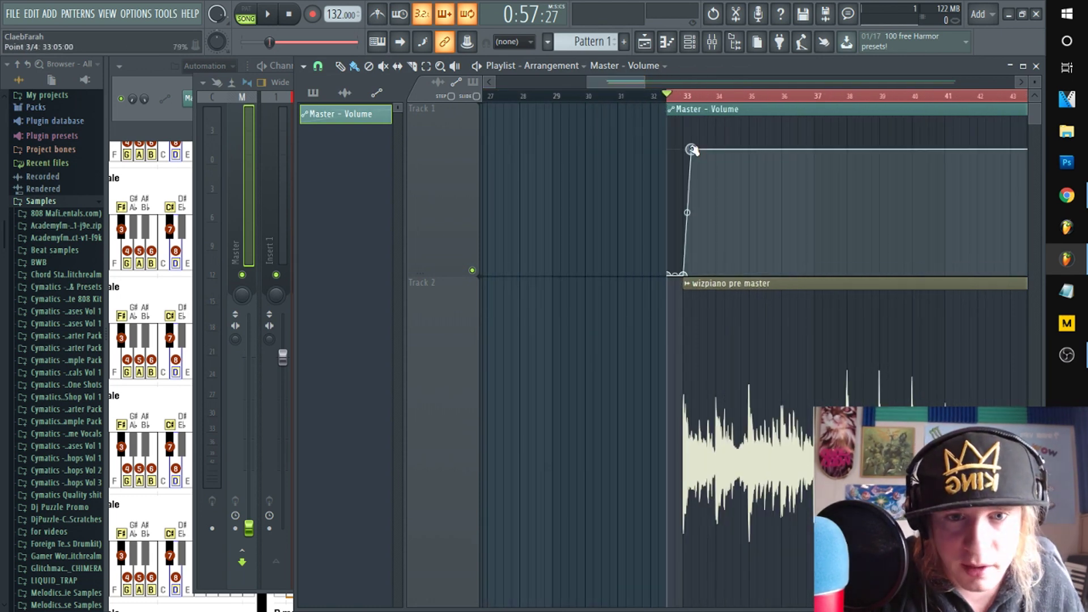
right_click(692, 148)
click(716, 379)
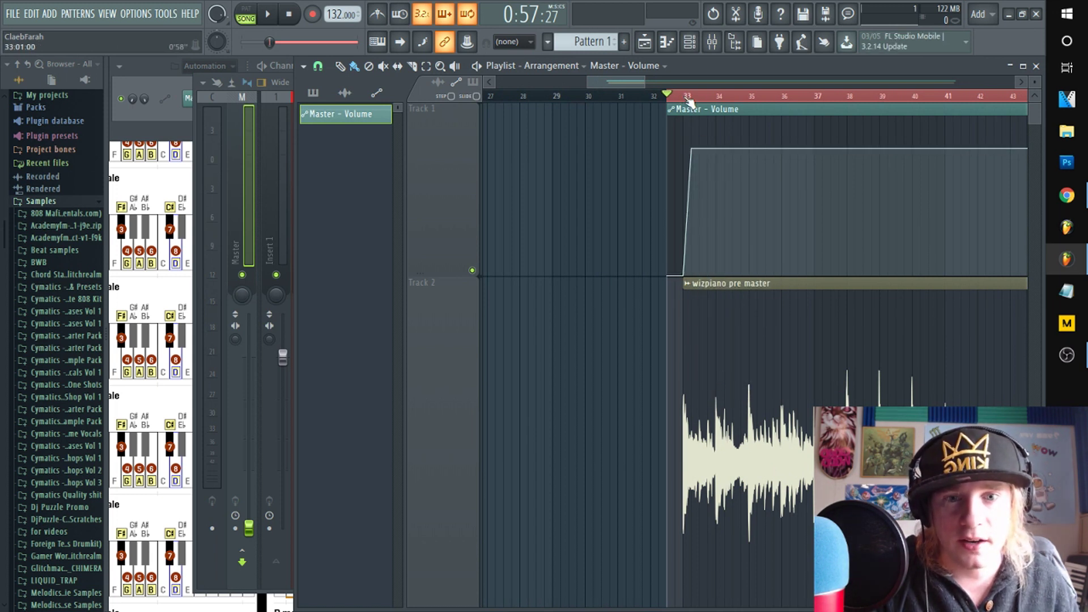
- Bend the fade-in's tension to a steep 100% curve and play it from bar 33
key(space)
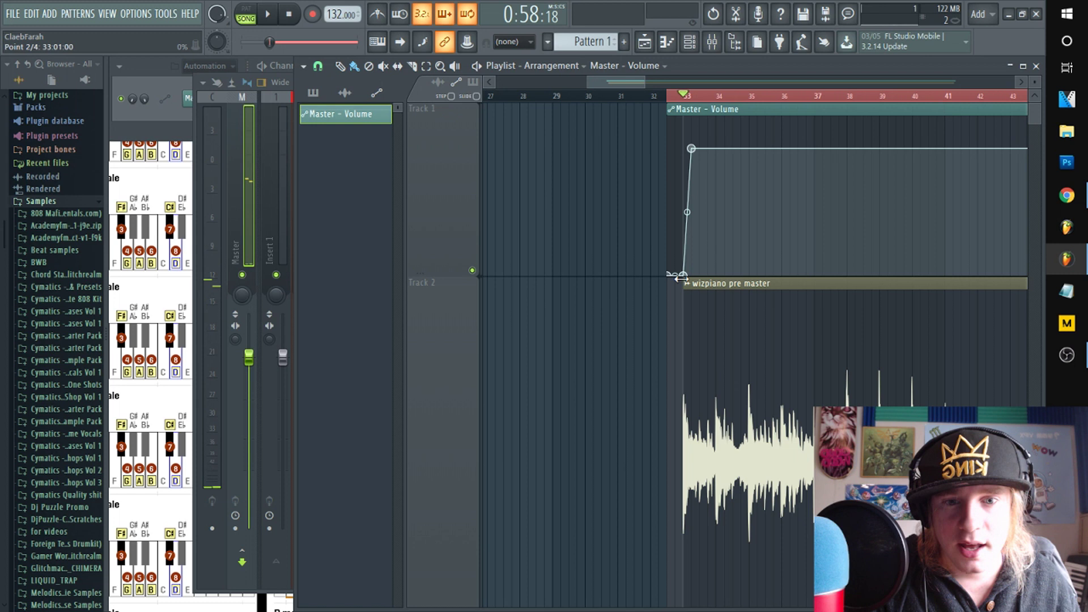
scroll(693, 95, up, 3)
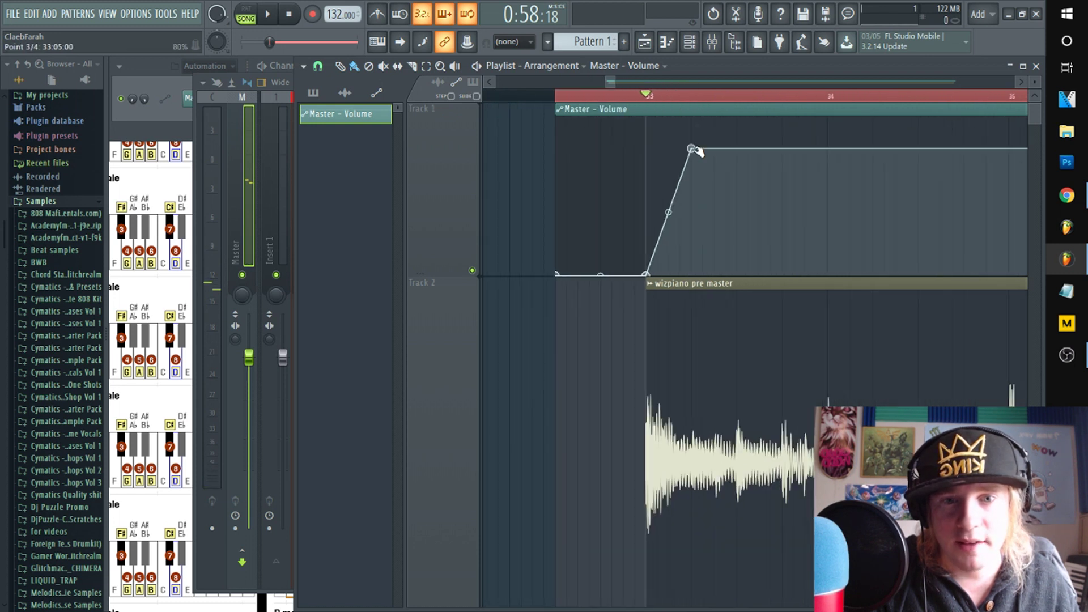
drag(668, 211, 669, 161)
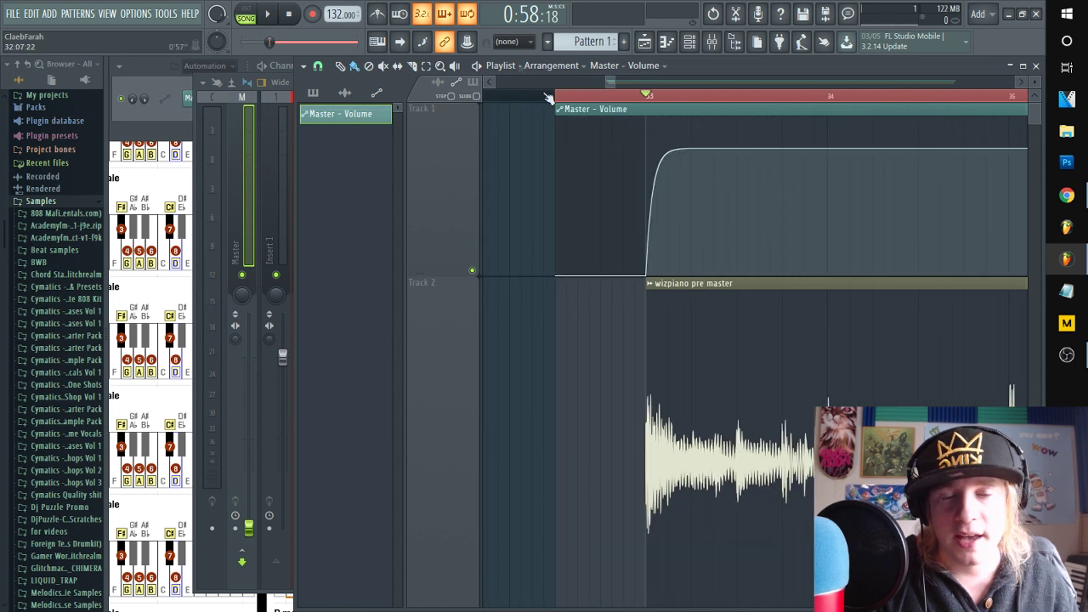
key(space)
key(space)
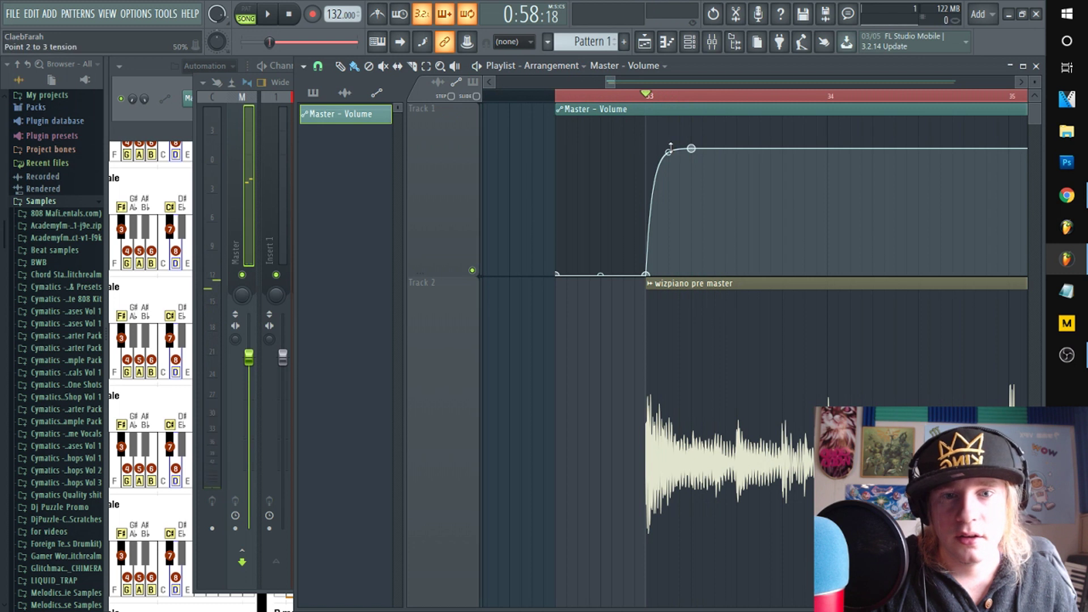
drag(669, 152, 669, 149)
key(space)
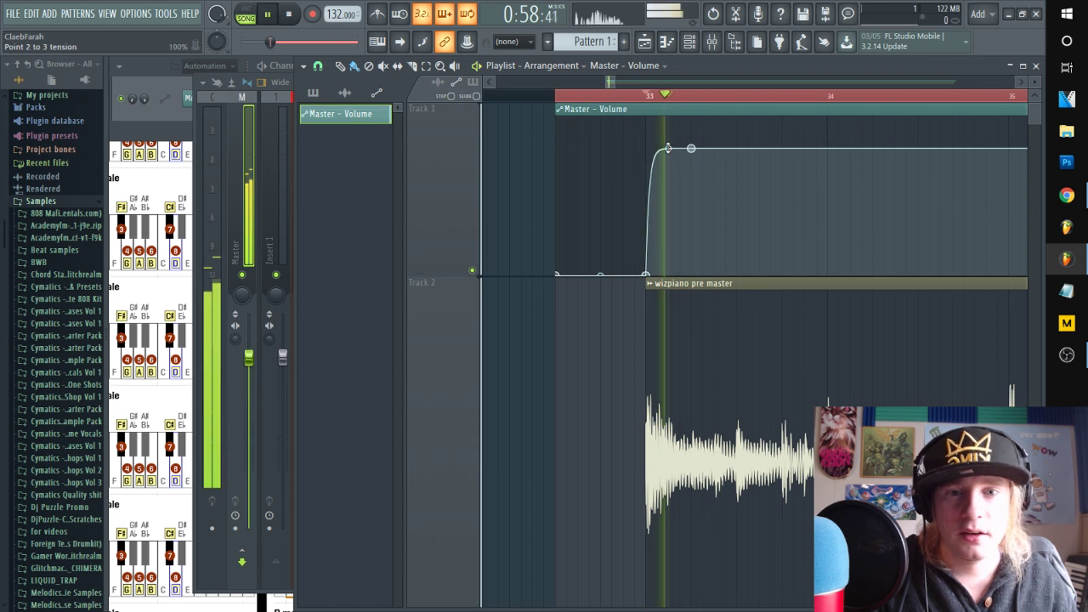
key(space)
- Shift the fade-in's start point slightly ahead of bar 33 and play the transition from bar 32
drag(648, 277, 635, 276)
key(space)
click(602, 96)
key(space)
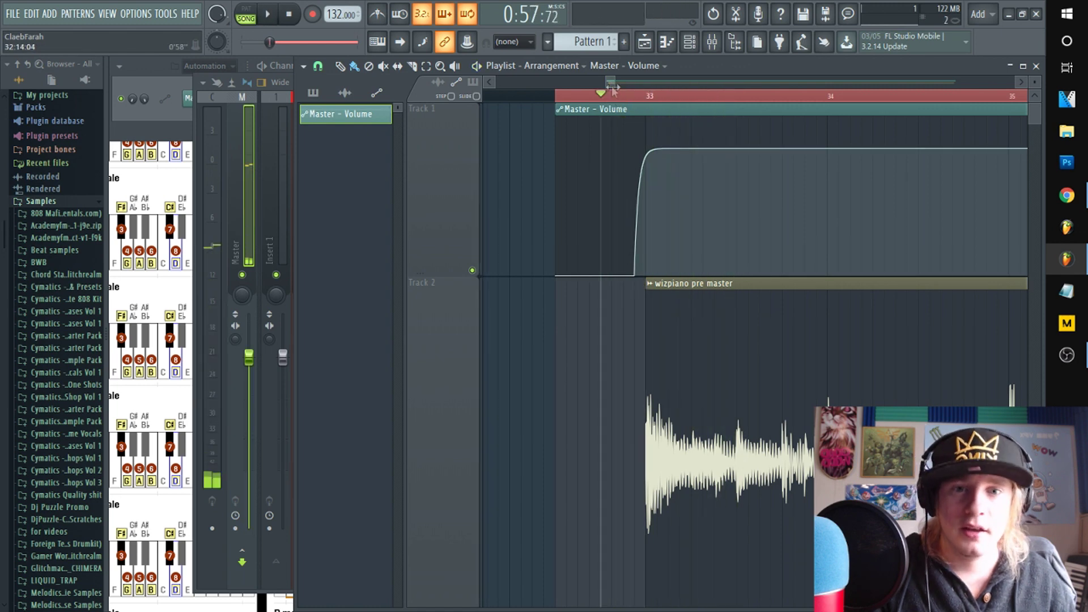
- Add a fade-out to the Master - Volume clip from the copied 80% at 131:09:00 down to 0% at 132:02:00
drag(611, 86, 952, 95)
click(769, 149)
right_click(768, 149)
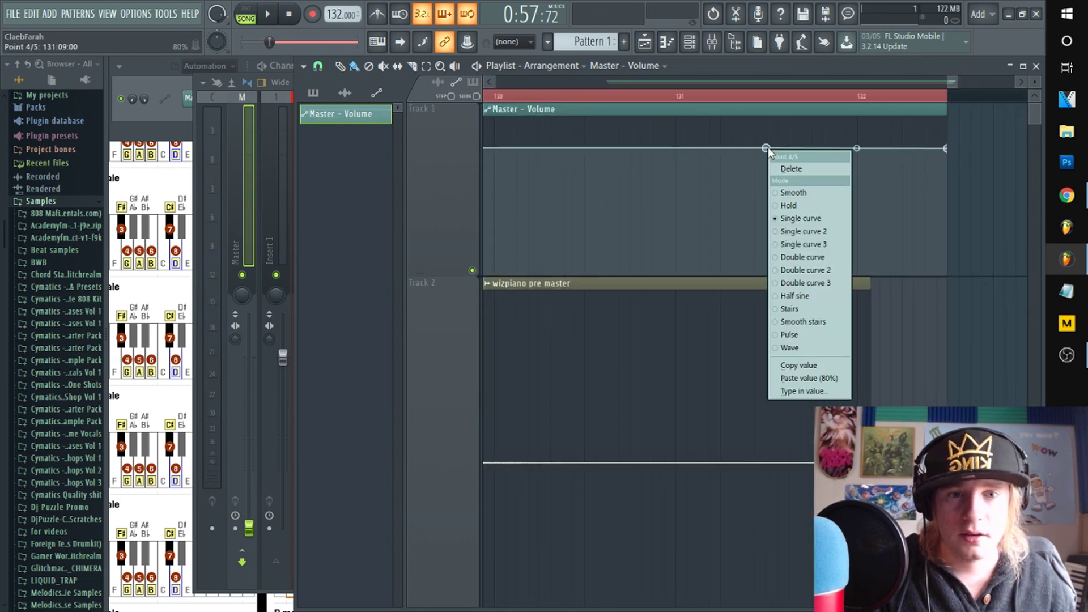
click(818, 378)
drag(950, 151, 875, 286)
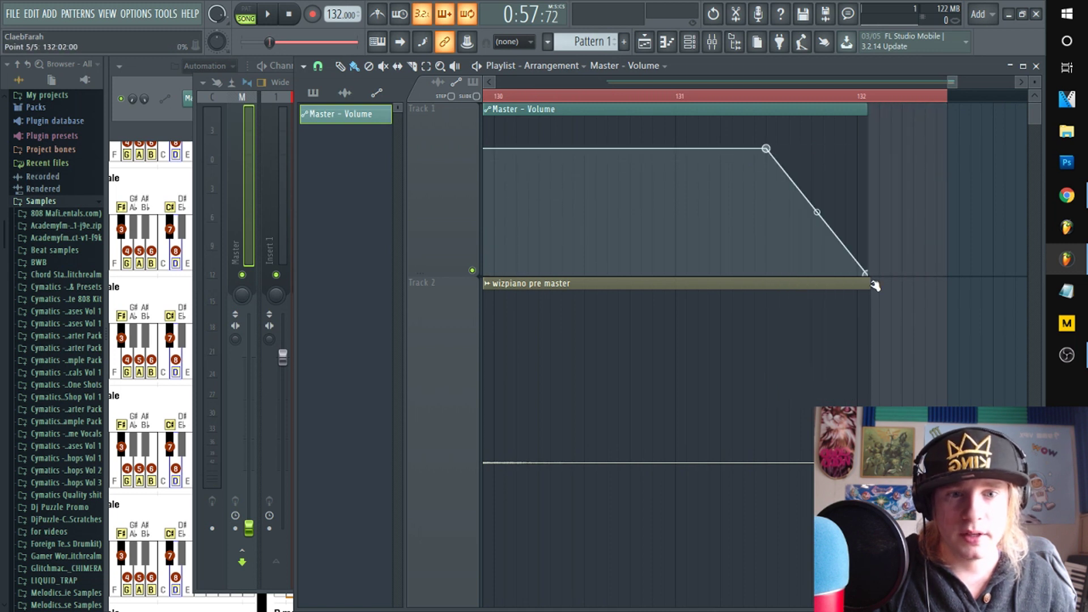
- Play the fade-out to the end of the song and clear the playlist time selection
click(596, 95)
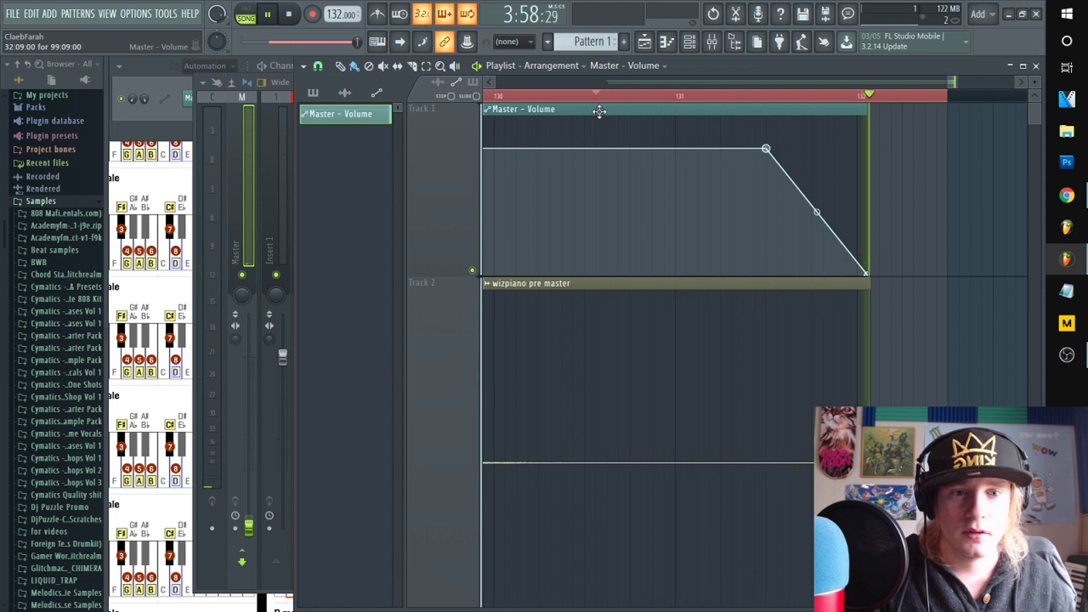
key(space)
scroll(690, 95, down, 10)
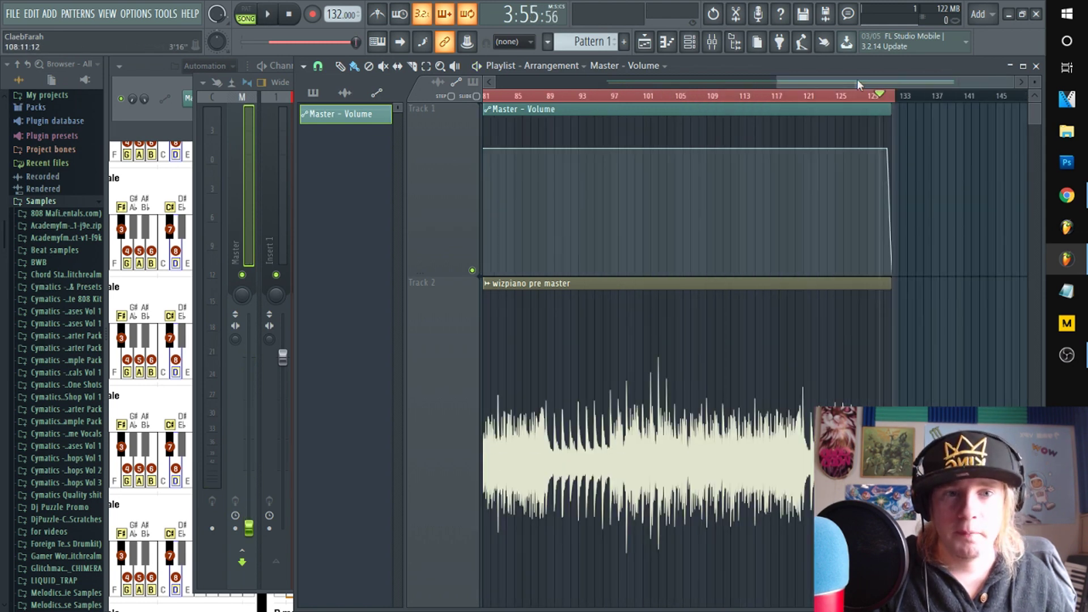
drag(730, 88, 638, 101)
double_click(696, 96)
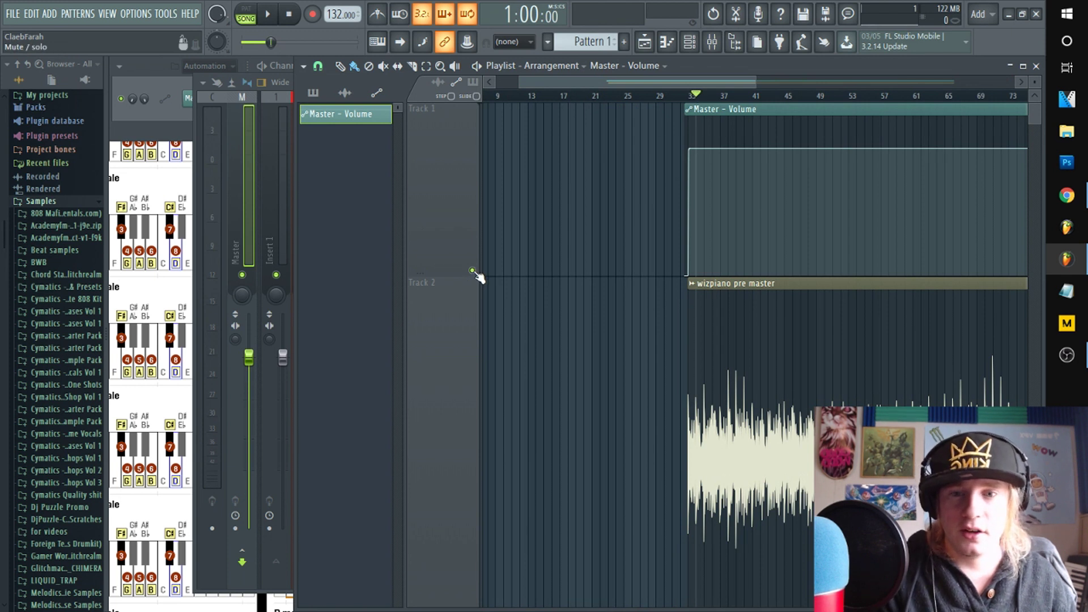
- Reduce Track 1's height and lock the track, and bring up the mixer with the master track
drag(456, 276, 476, 156)
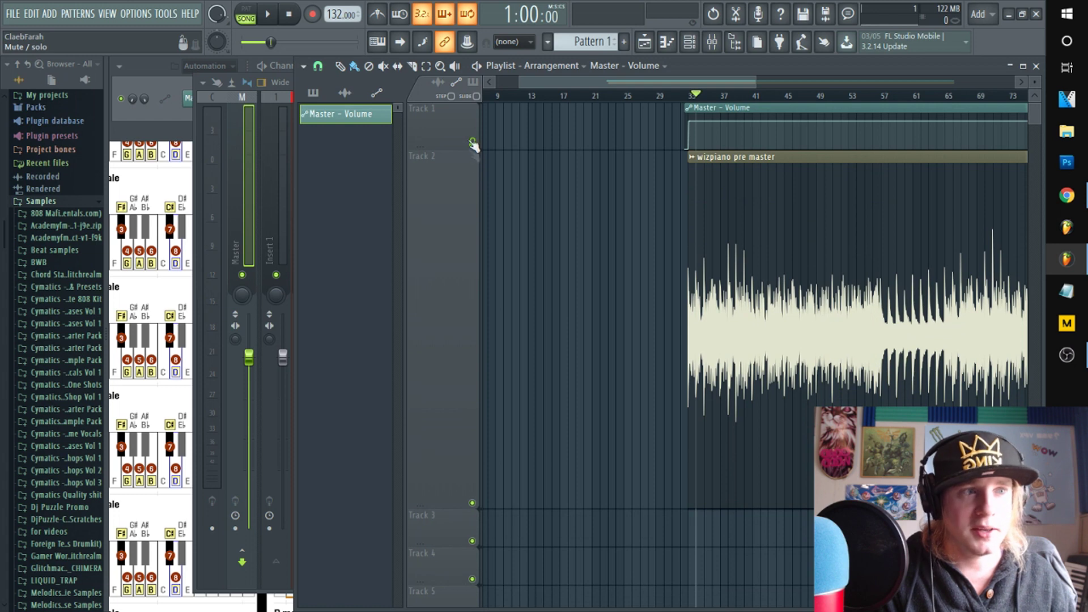
scroll(696, 97, down, 3)
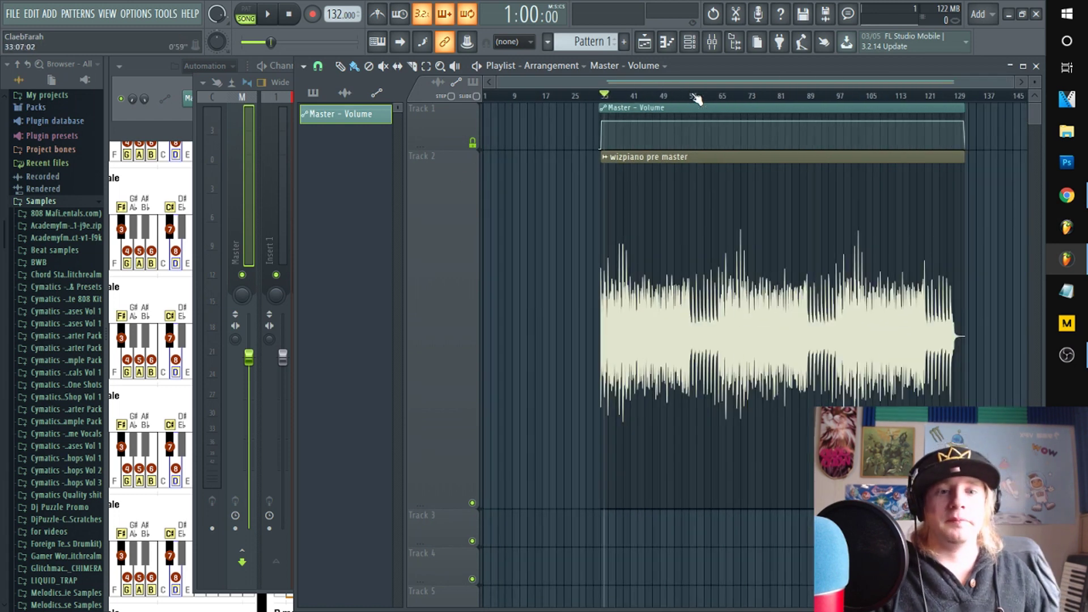
click(712, 41)
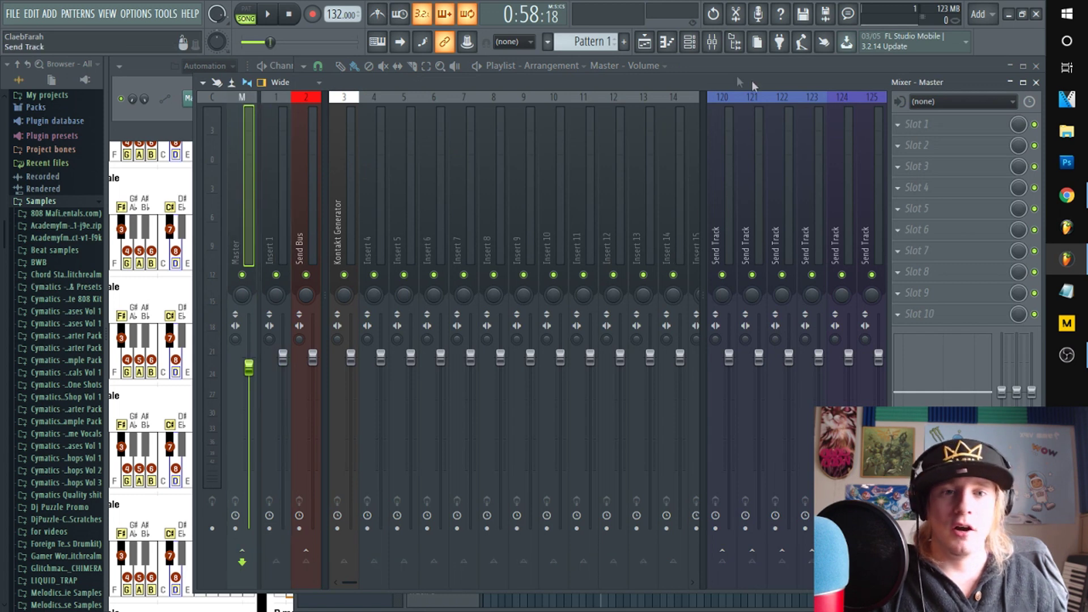
- Load SPAN [64bit] into slot 10 of the master track, reposition its window and play the song to examine its spectrum
click(897, 314)
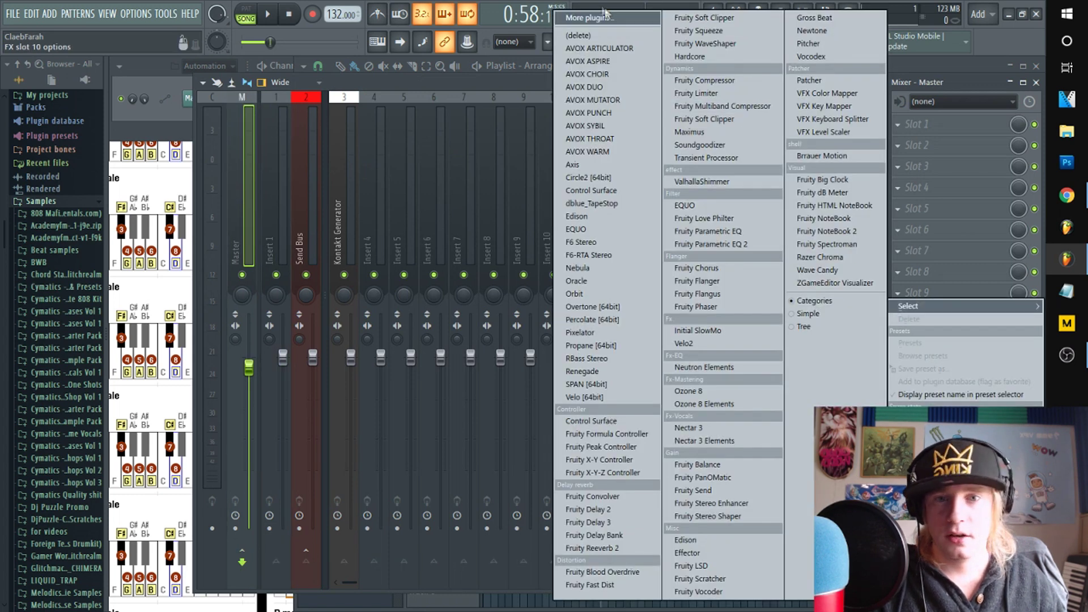
click(601, 384)
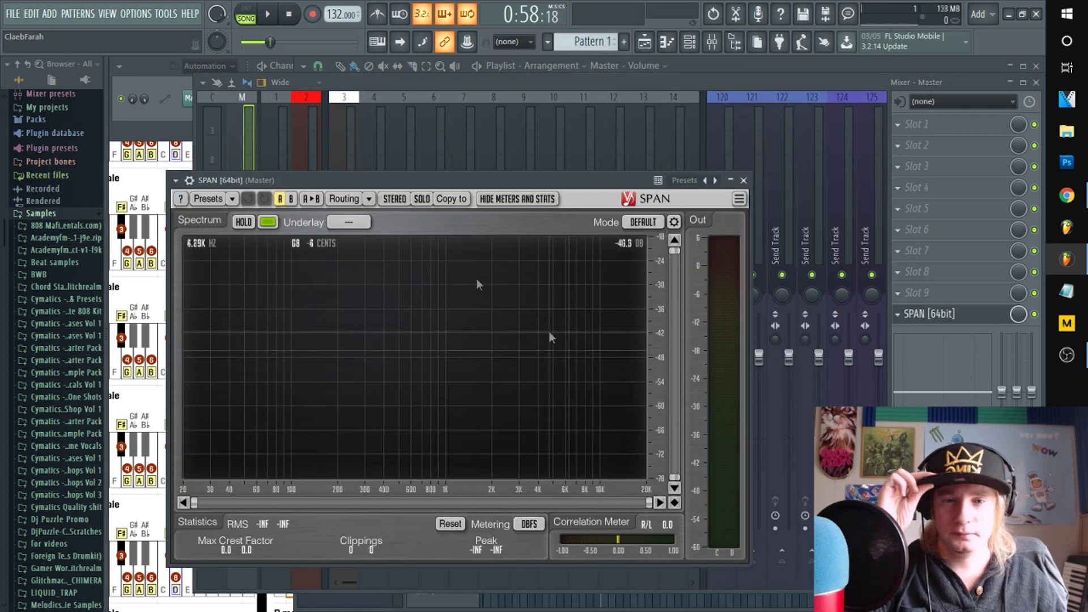
drag(485, 199, 615, 168)
key(space)
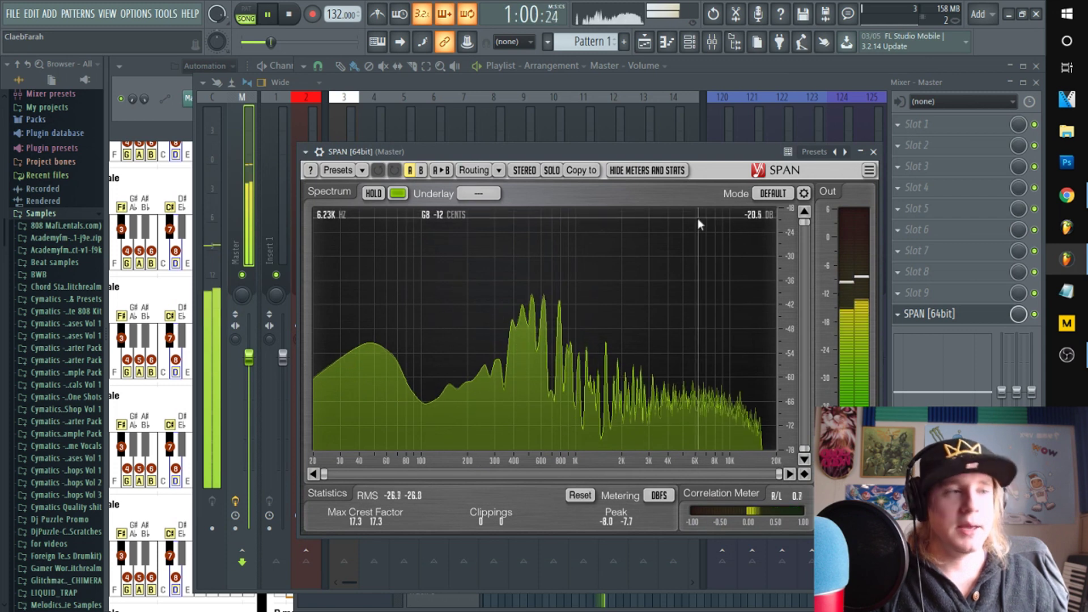
key(space)
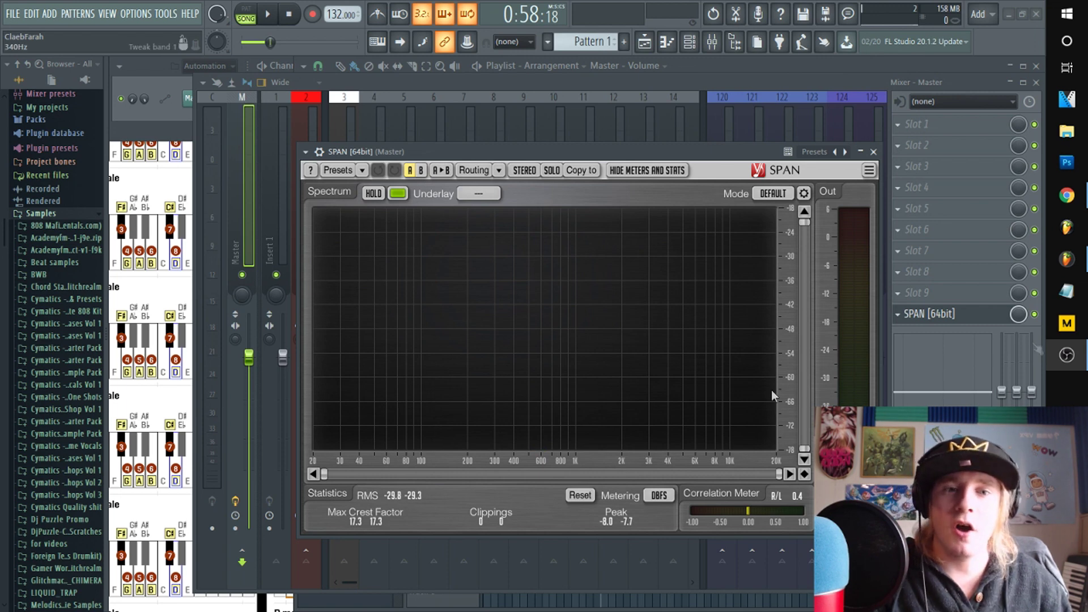
- Set SPAN's spectrum mode to Average and play the song to examine the display
click(773, 193)
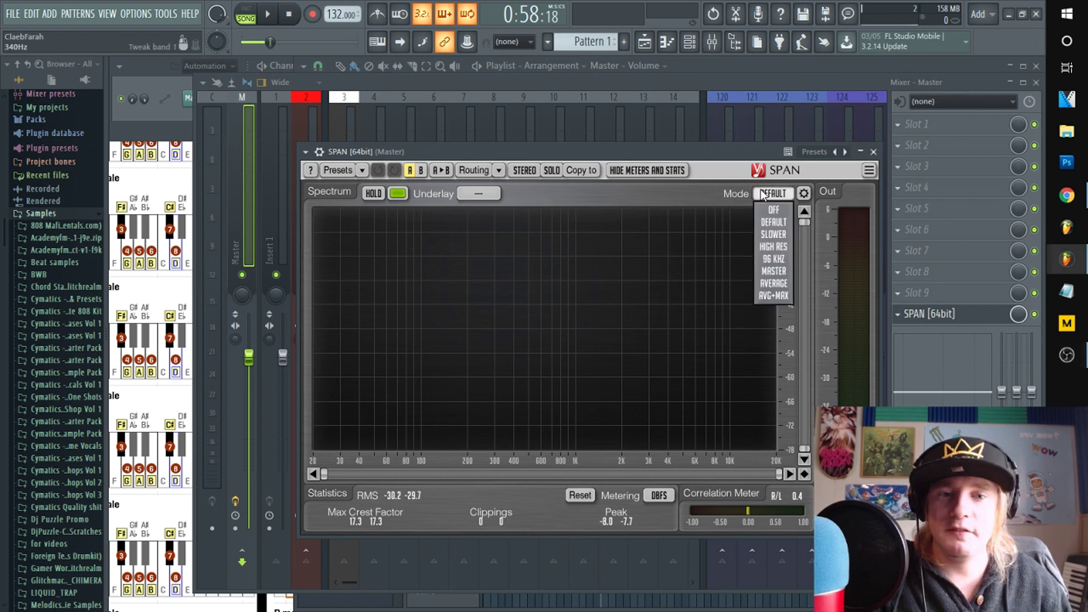
click(771, 284)
key(space)
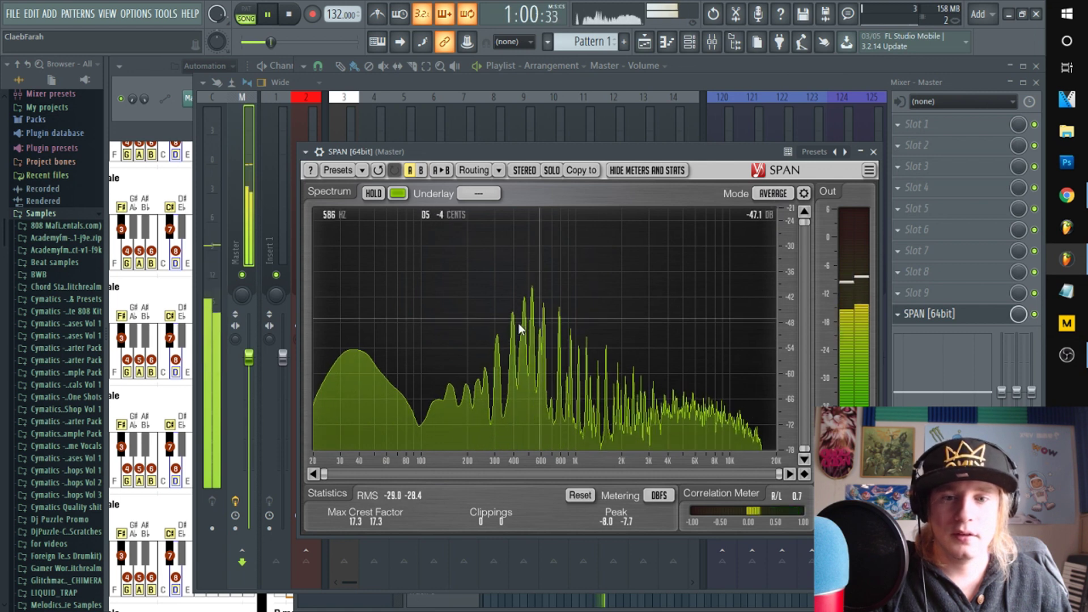
key(space)
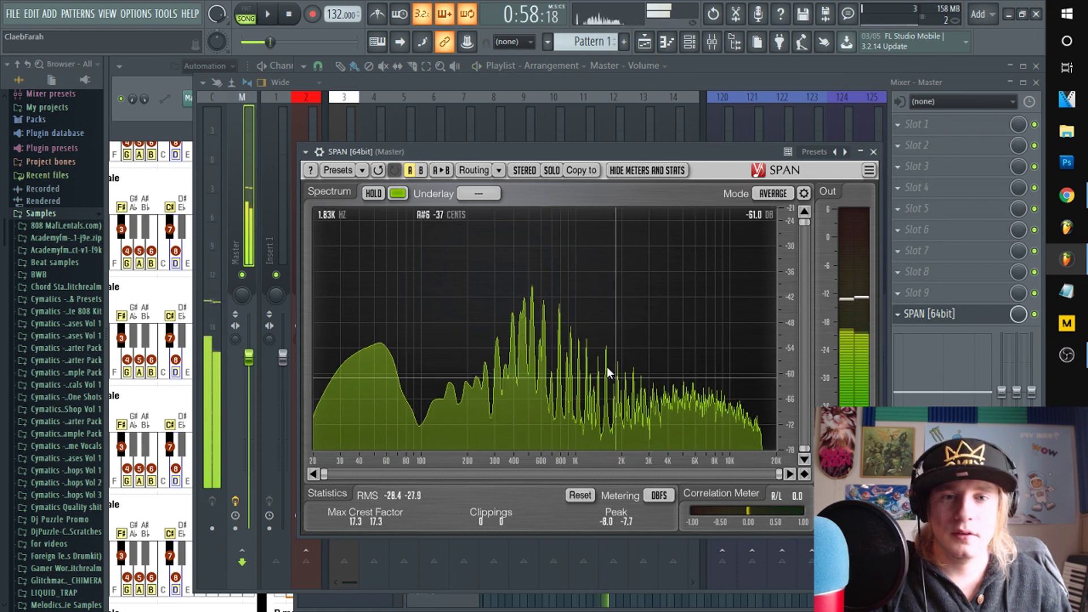
- Bring the playlist forward and select the song's time range from 33:01:00 to 131:01:00
click(684, 81)
click(695, 67)
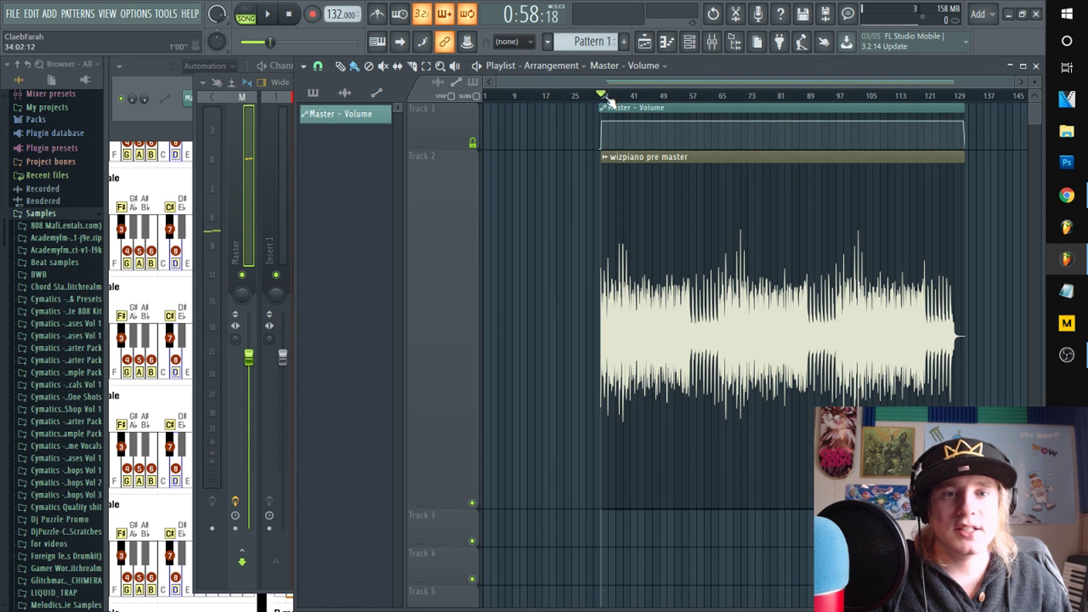
drag(607, 101, 963, 109)
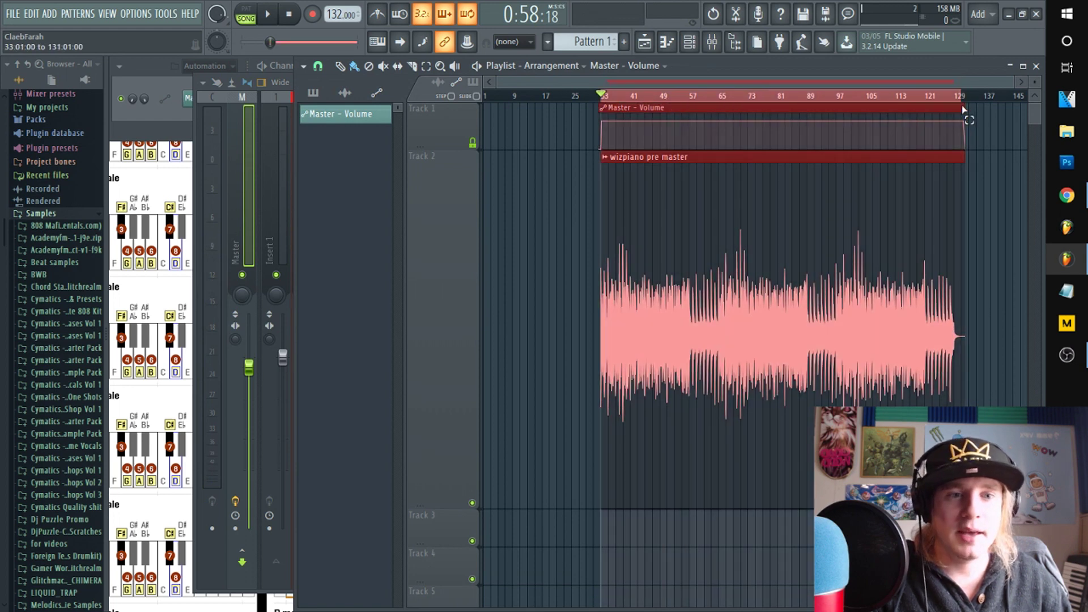
scroll(669, 98, up, 5)
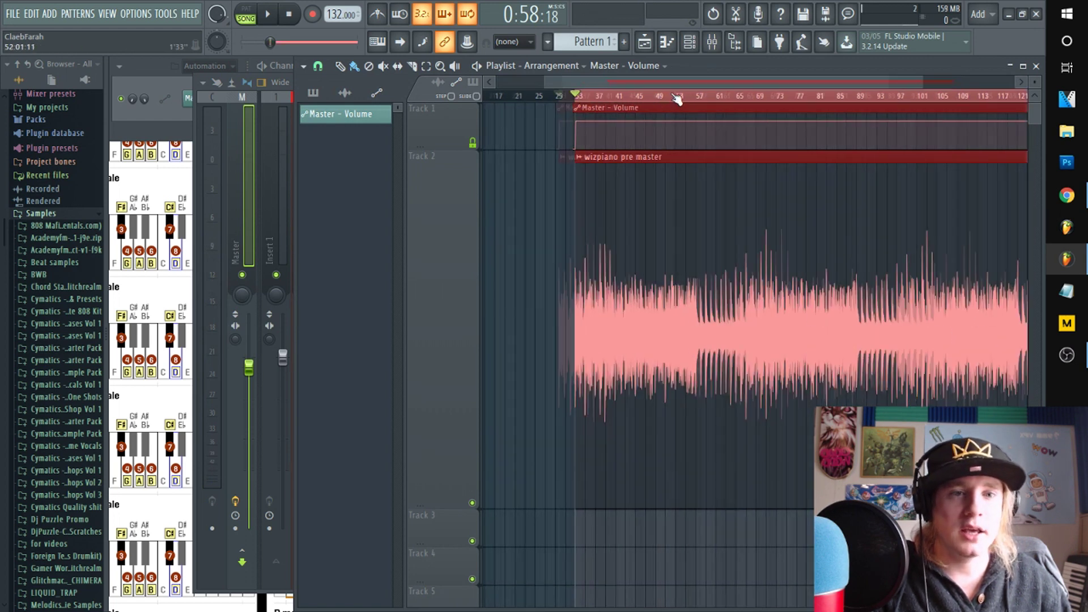
drag(673, 83, 790, 109)
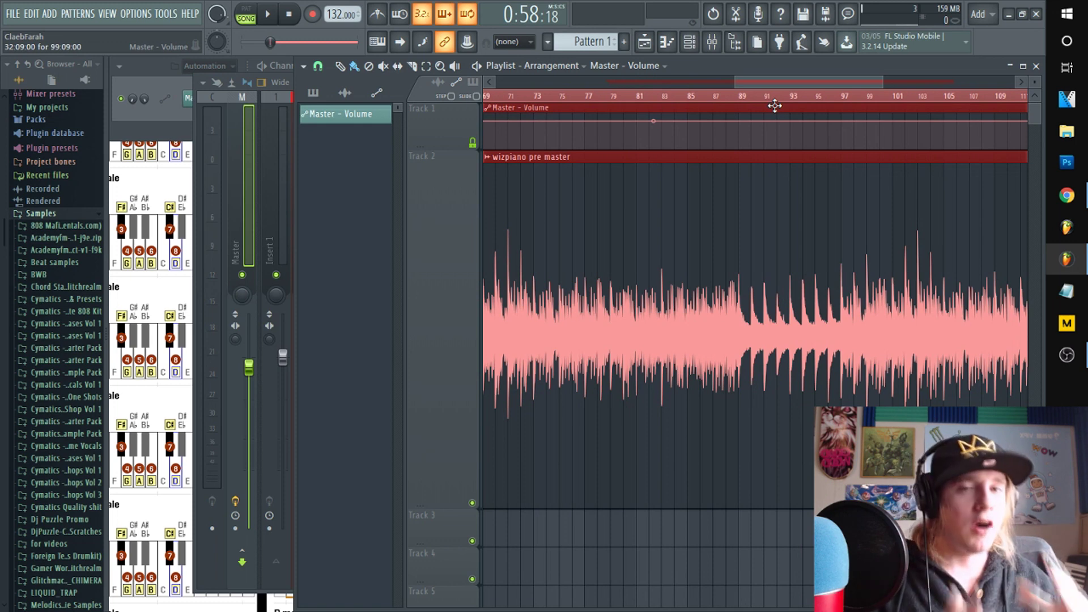
- Load Fruity parametric EQ 2 into slot 1 of the master track and maximize its window
click(712, 42)
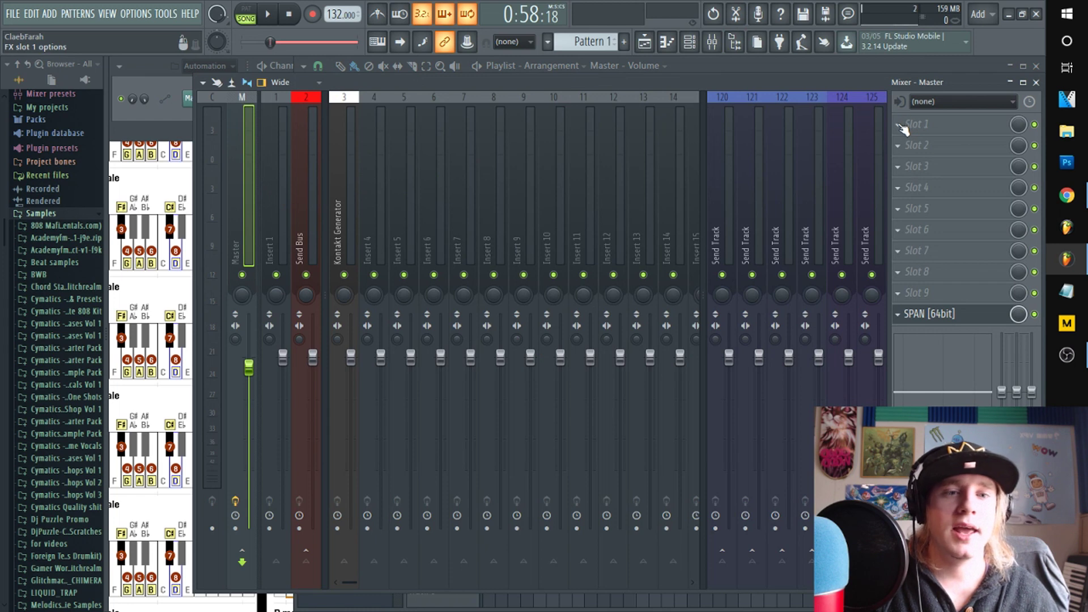
click(903, 129)
click(698, 242)
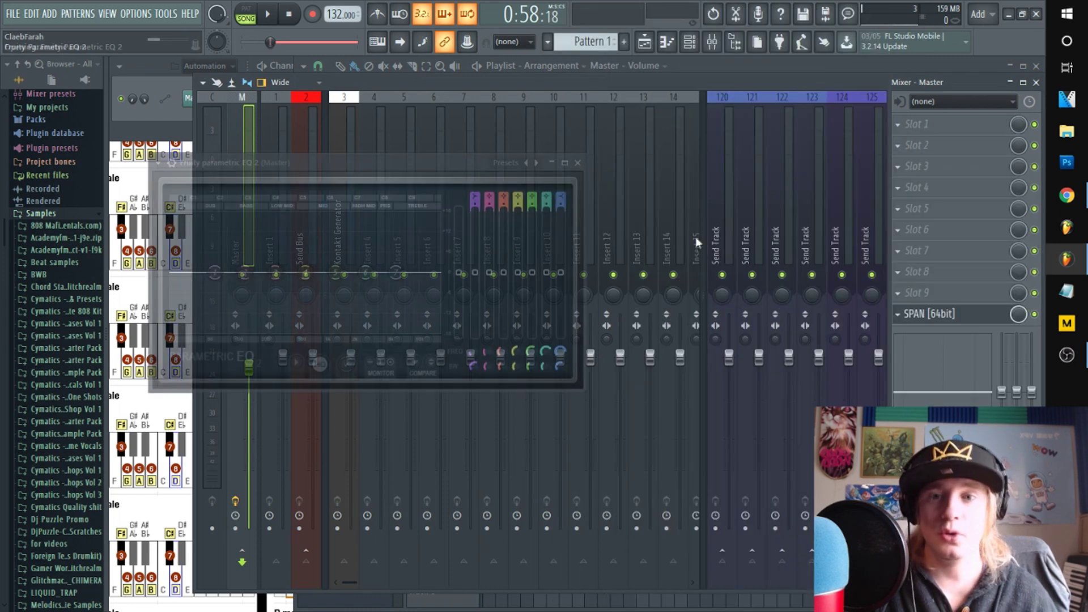
drag(330, 167, 520, 96)
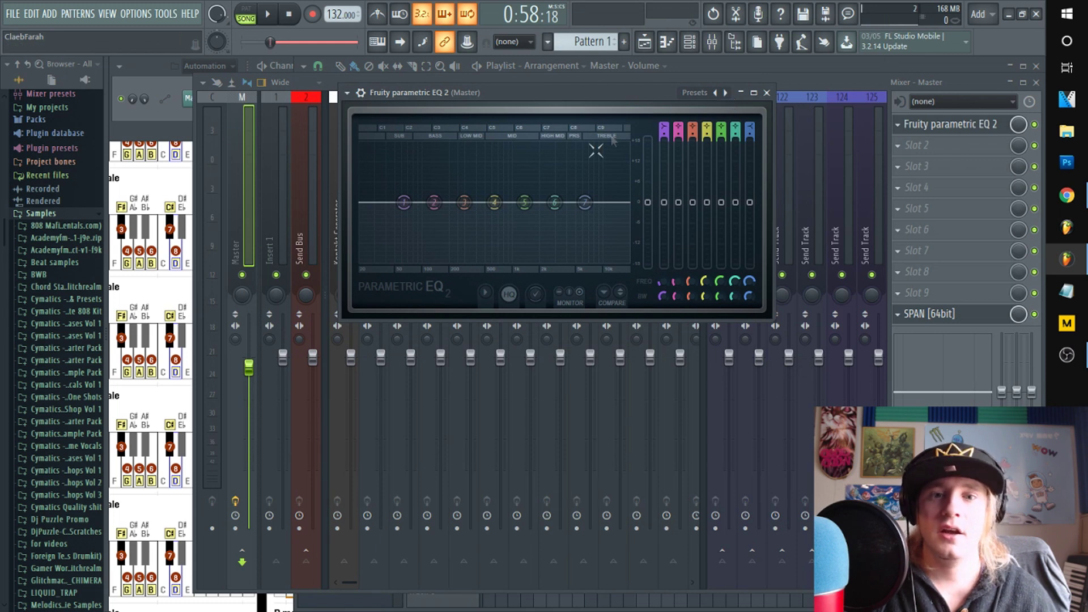
click(754, 92)
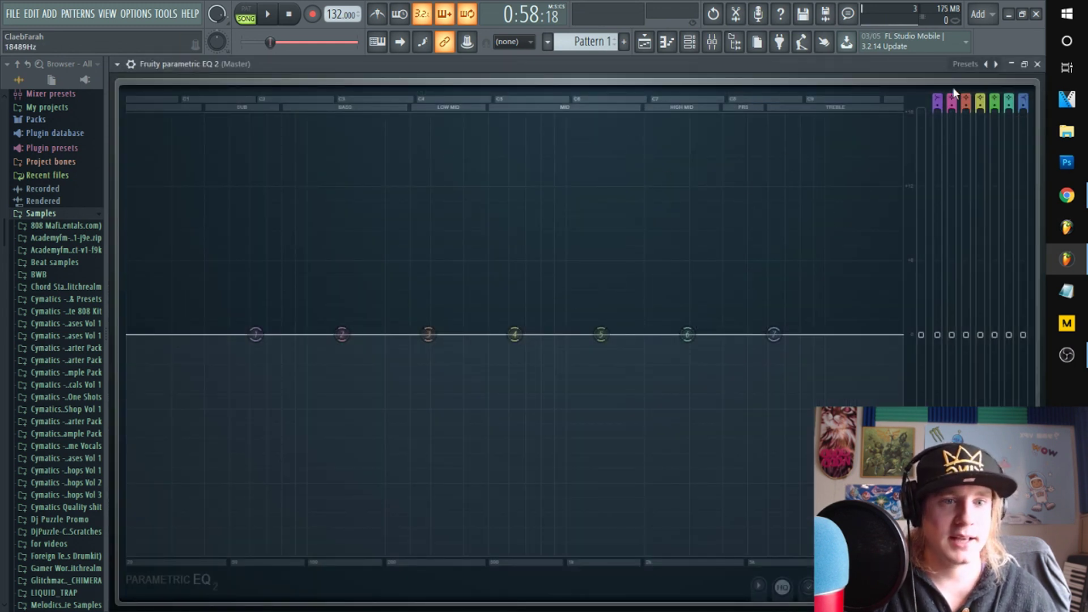
click(1025, 65)
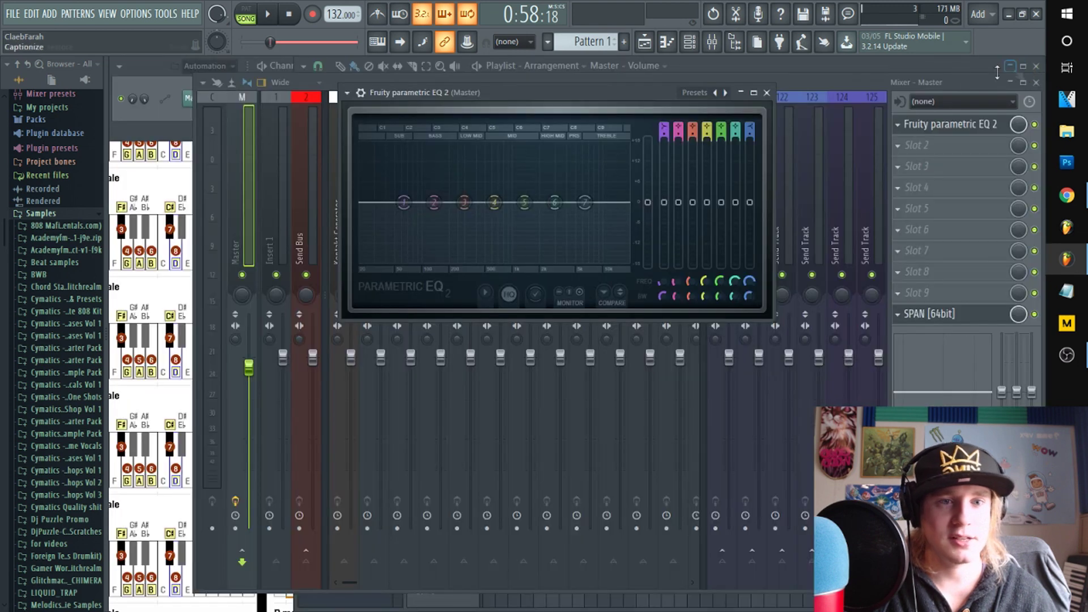
click(754, 93)
- Boost EQ band 4 to 18 dB at 562 Hz and narrow its bandwidth to 9%
drag(515, 335, 501, 117)
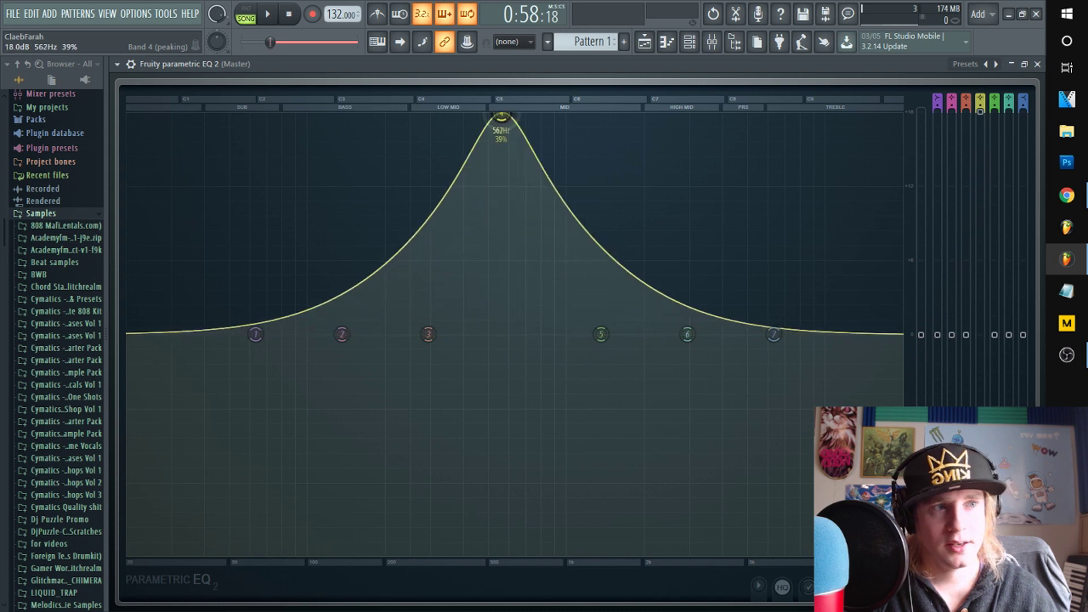
scroll(502, 118, up, 5)
scroll(503, 119, down, 5)
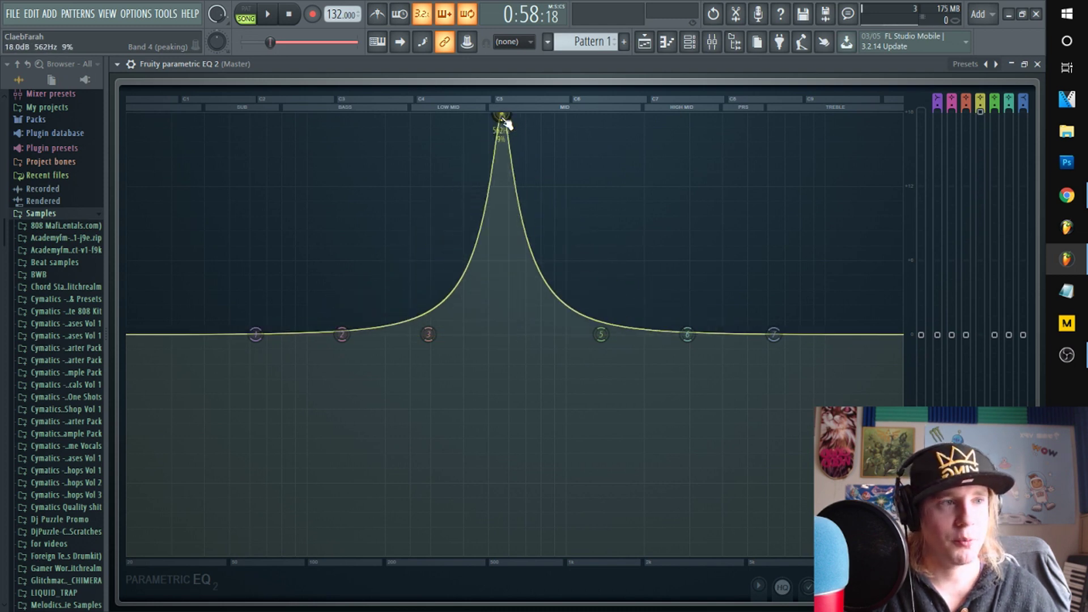
scroll(503, 120, up, 4)
scroll(504, 120, down, 5)
scroll(504, 122, up, 6)
scroll(503, 122, down, 5)
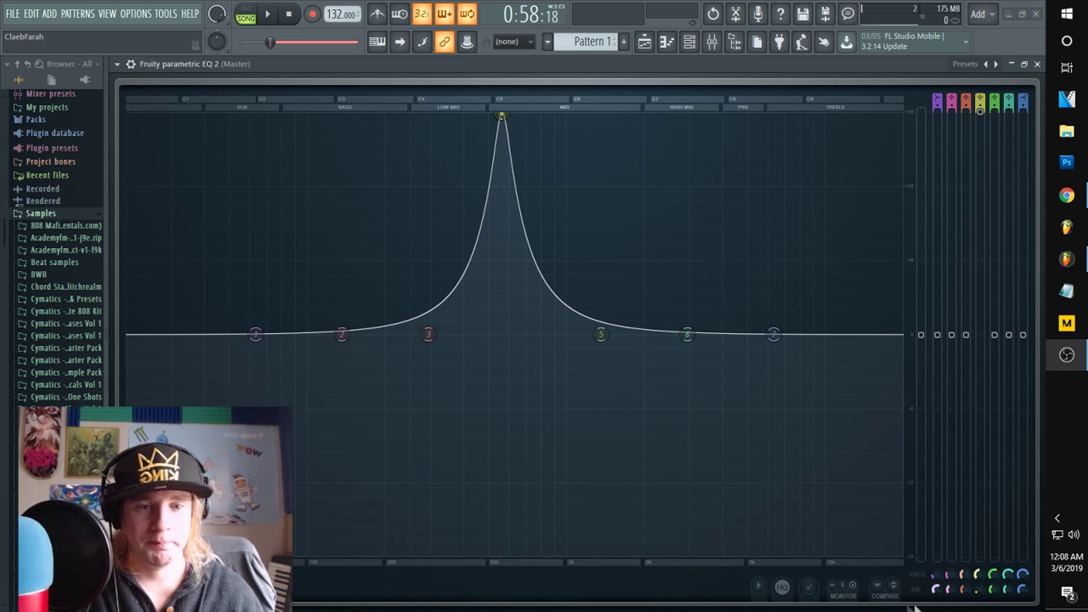
- Try band 4's gain, frequency and bandwidth controls, leaving it as a 0% width, 18 dB boost at about 578 Hz
mouse_move(501, 115)
mouse_down()
mouse_move(492, 300)
mouse_move(499, 115)
mouse_up()
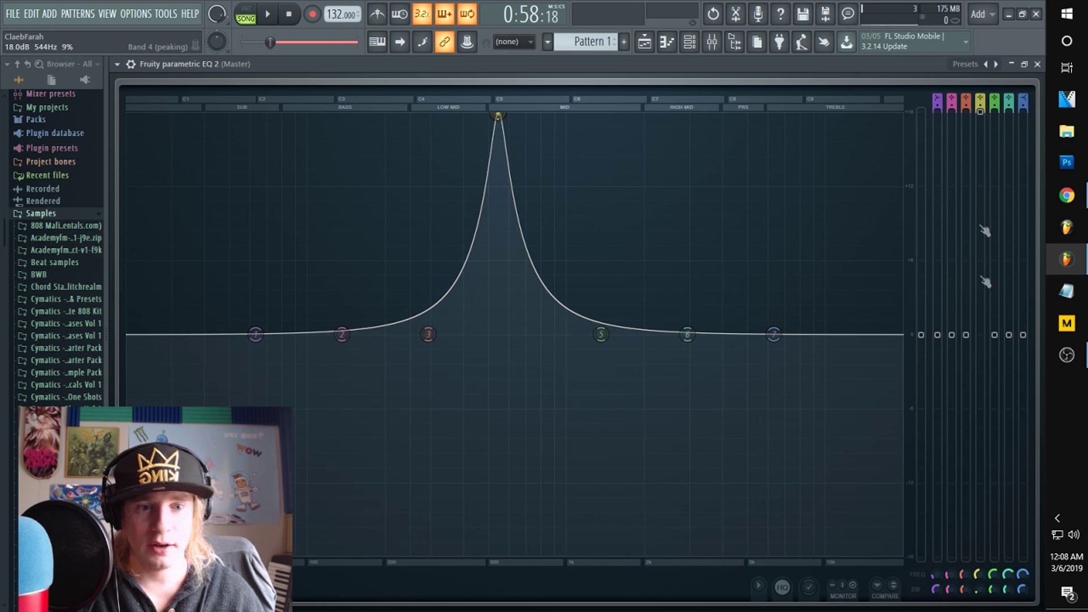
drag(980, 111, 981, 148)
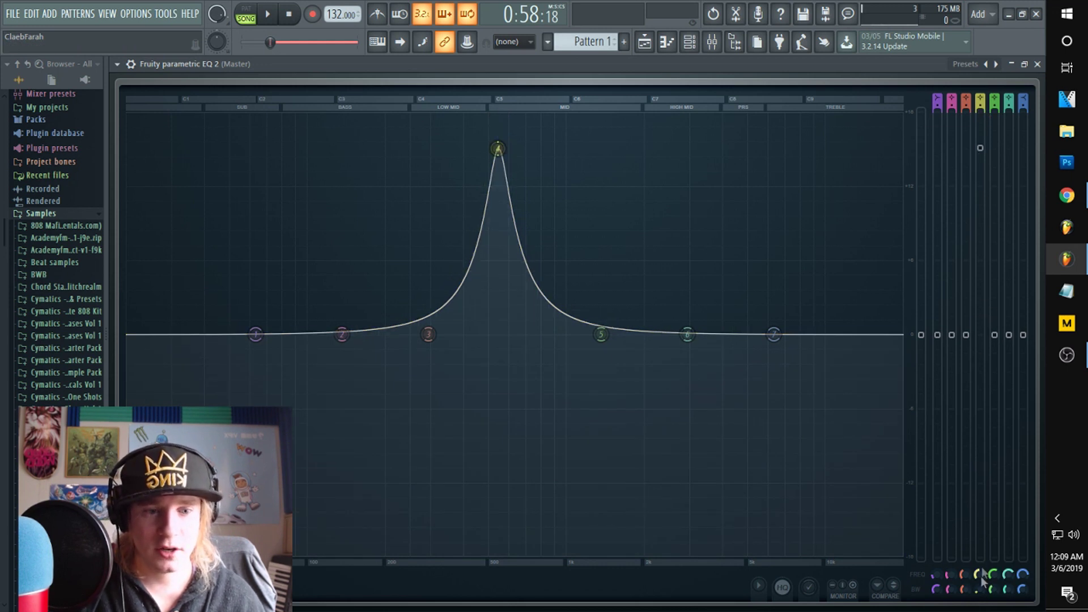
drag(983, 572, 984, 600)
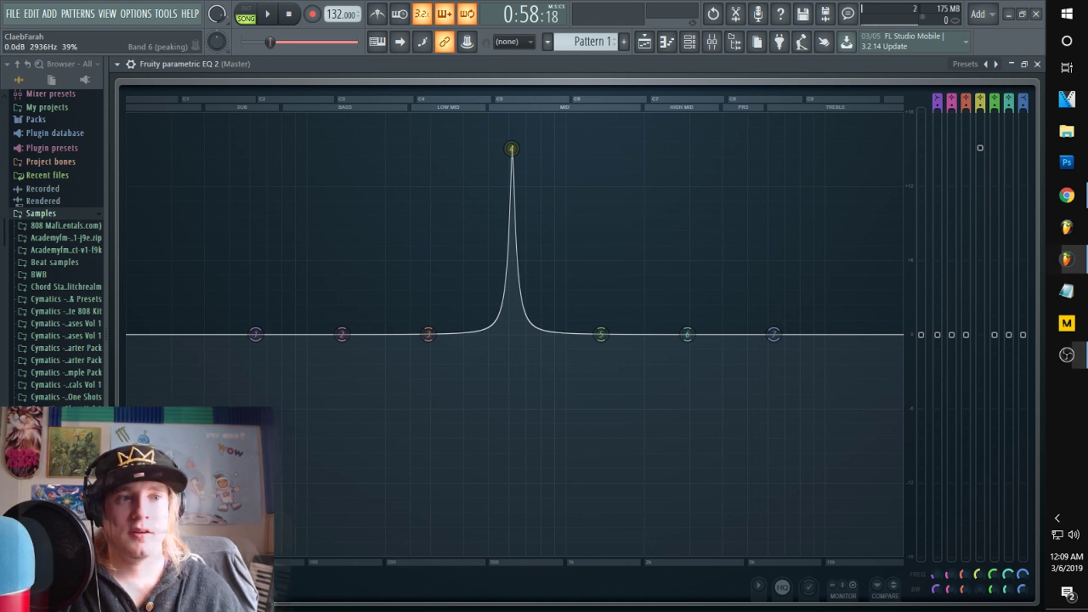
key(alt+Tab)
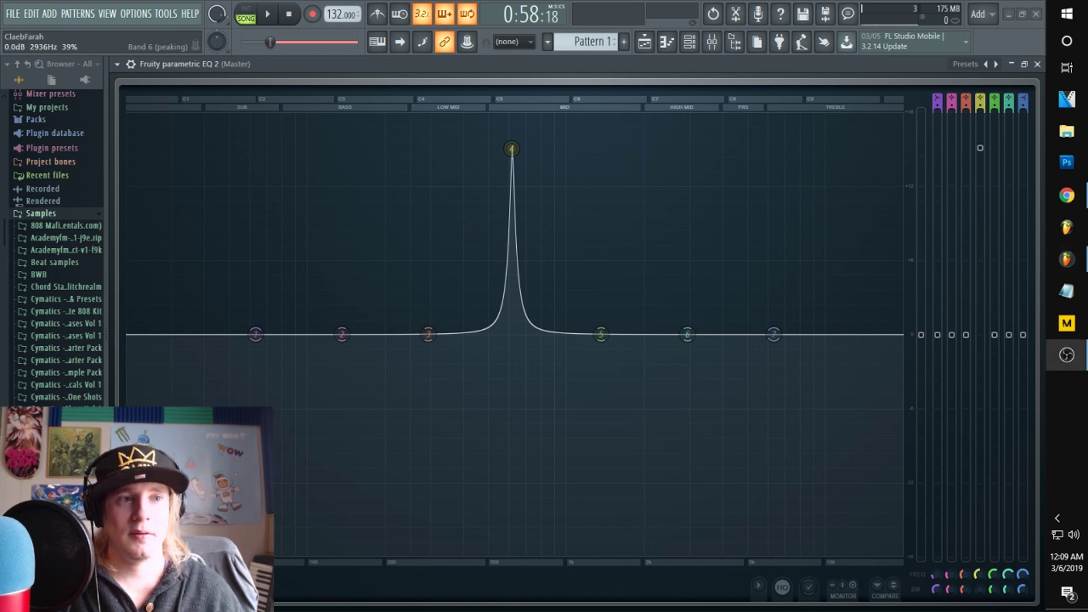
drag(513, 149, 504, 116)
- Play the song, sweep the boosted band 4 across the spectrum to 685 Hz and cut it to -1.2 dB
key(space)
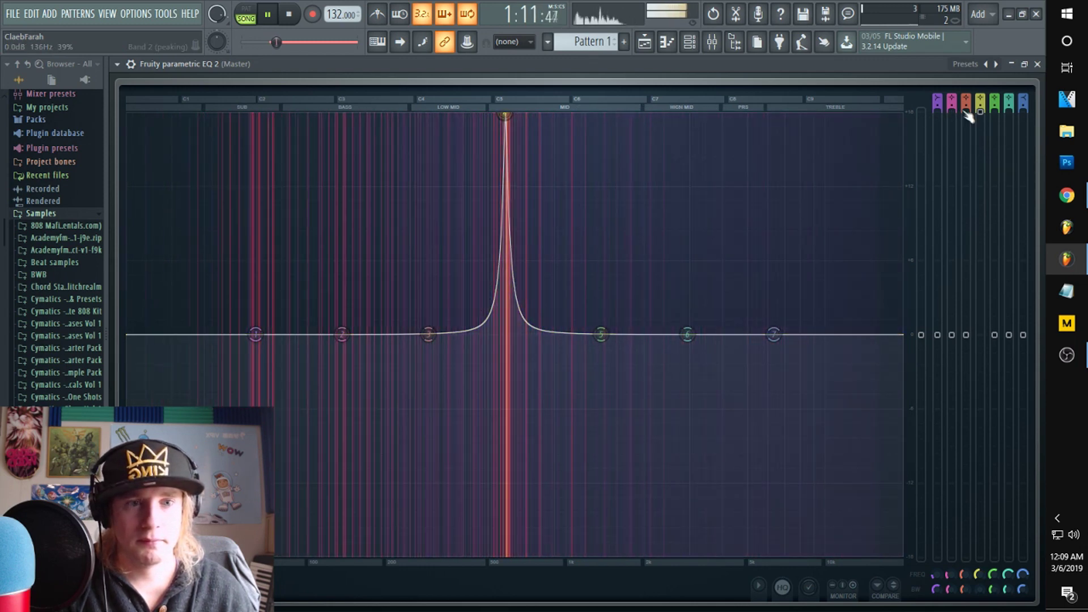
mouse_move(980, 112)
mouse_down()
mouse_move(980, 369)
mouse_move(980, 112)
mouse_up()
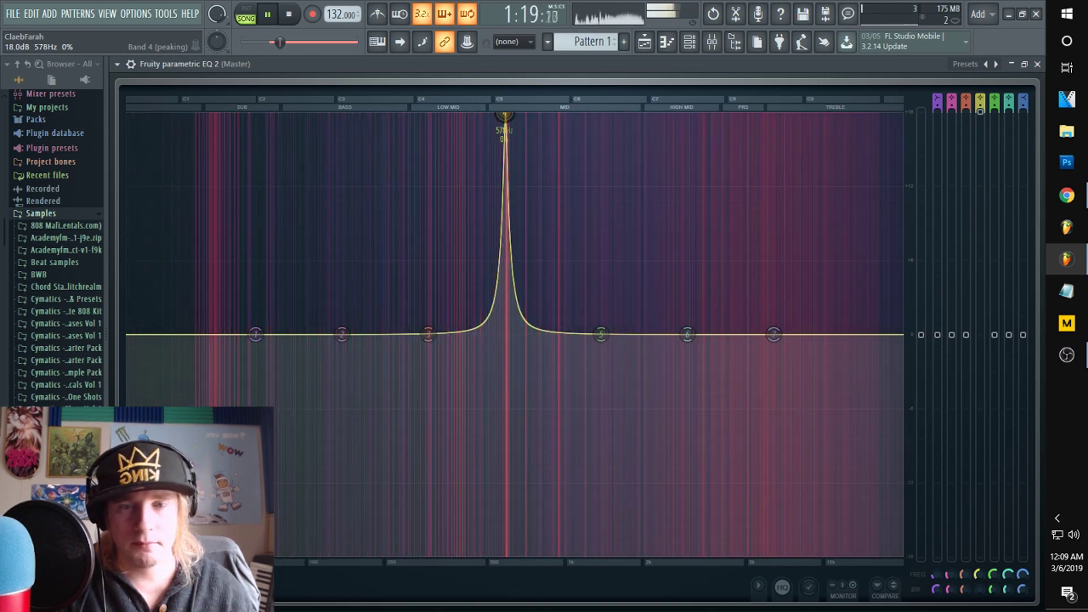
drag(504, 115, 432, 115)
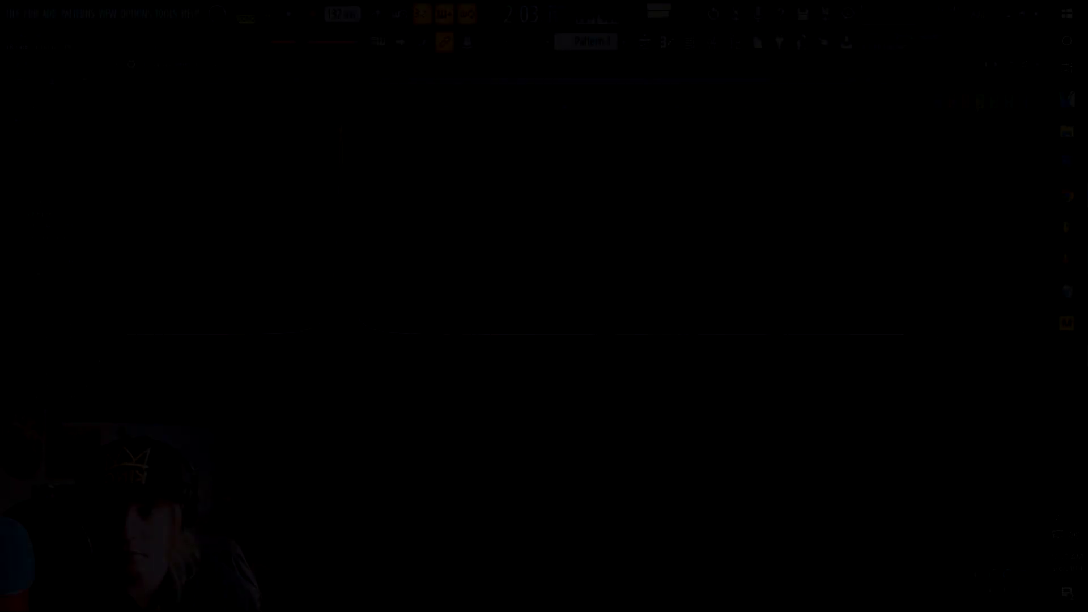
drag(340, 116, 525, 116)
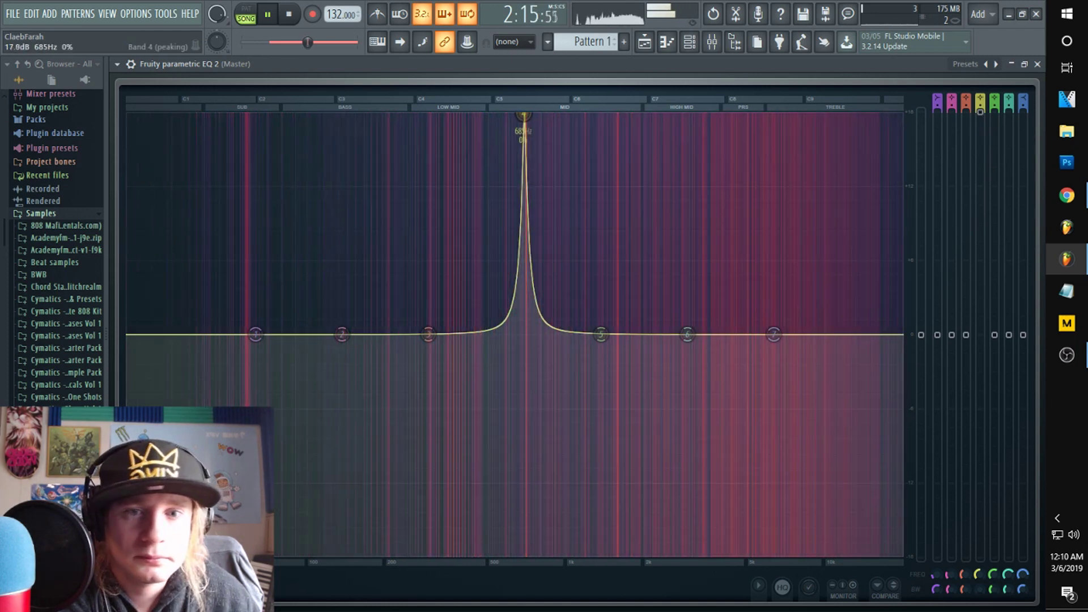
drag(981, 115, 980, 349)
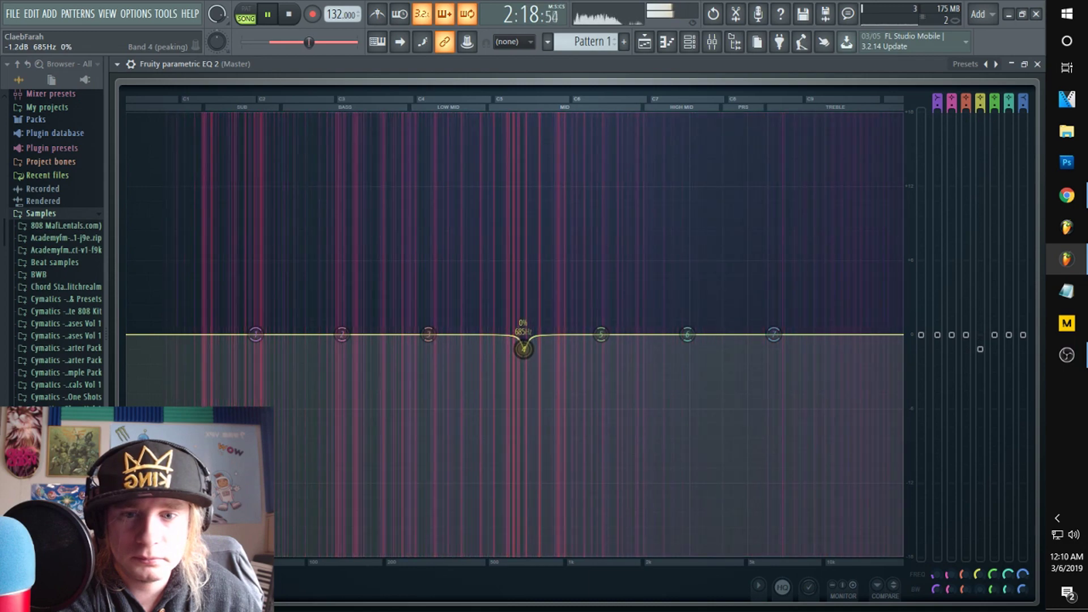
- Sweep narrow boosts on bands 2 and 3, cutting band 2 slightly at 2442 Hz and band 3 to -0.9 dB at 591 Hz
drag(348, 340, 667, 116)
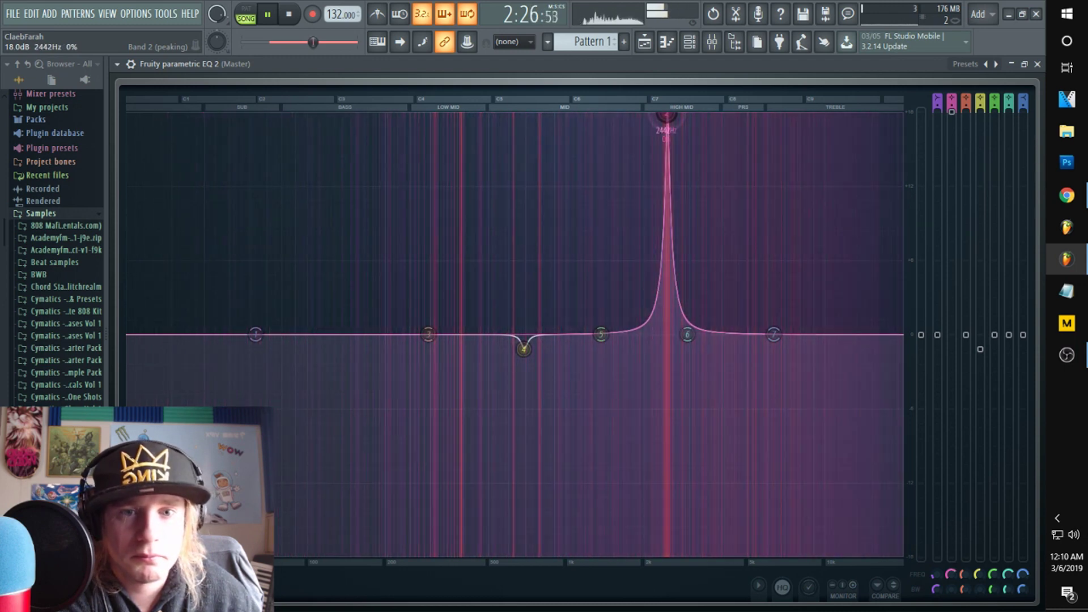
drag(952, 112, 952, 347)
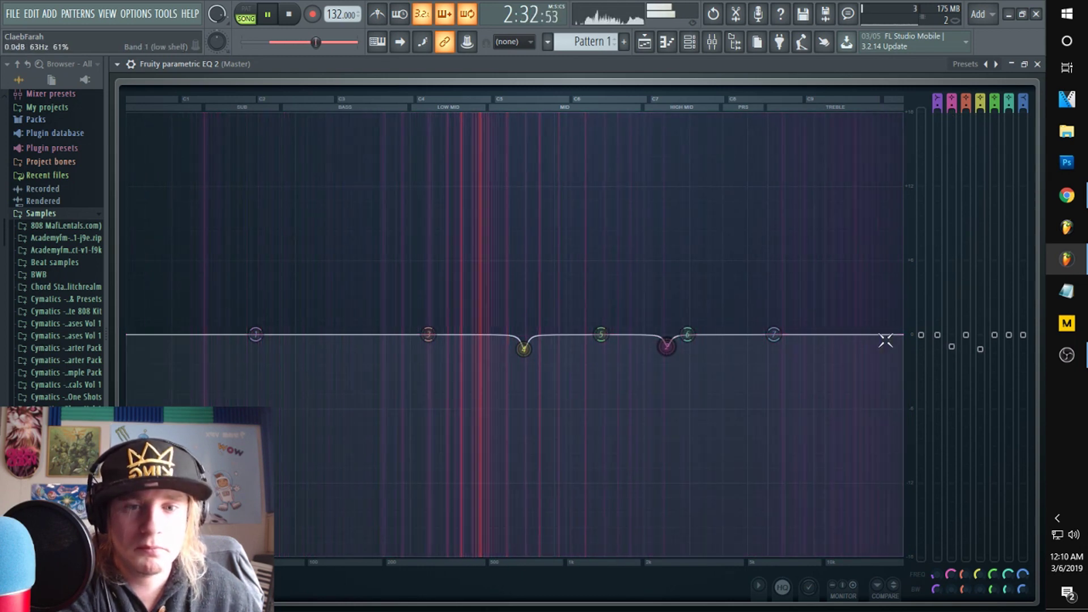
drag(428, 334, 366, 117)
scroll(366, 118, down, 5)
drag(568, 116, 508, 116)
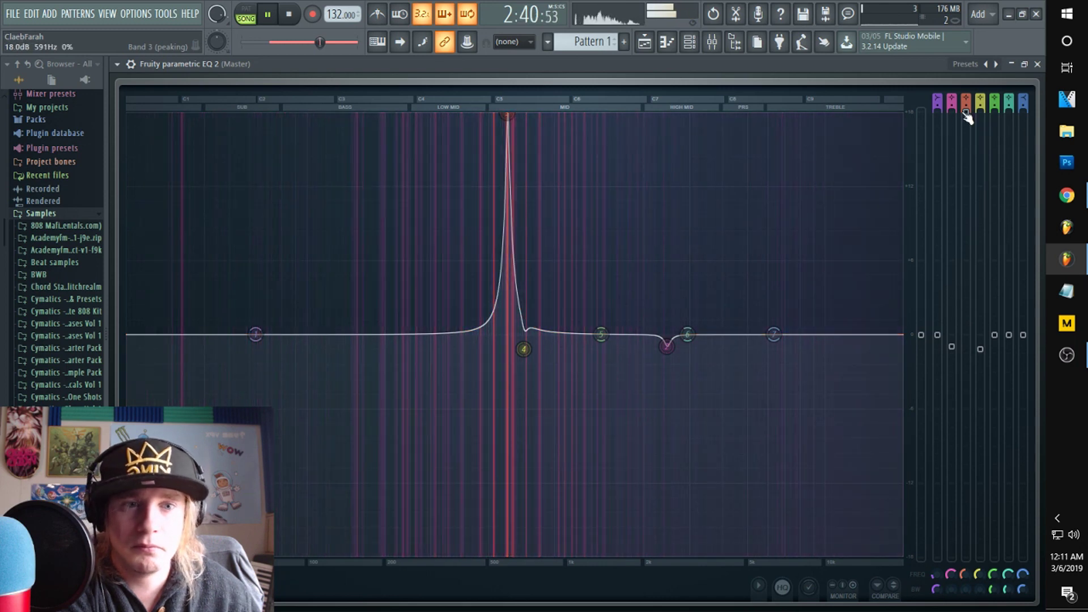
drag(965, 207, 966, 344)
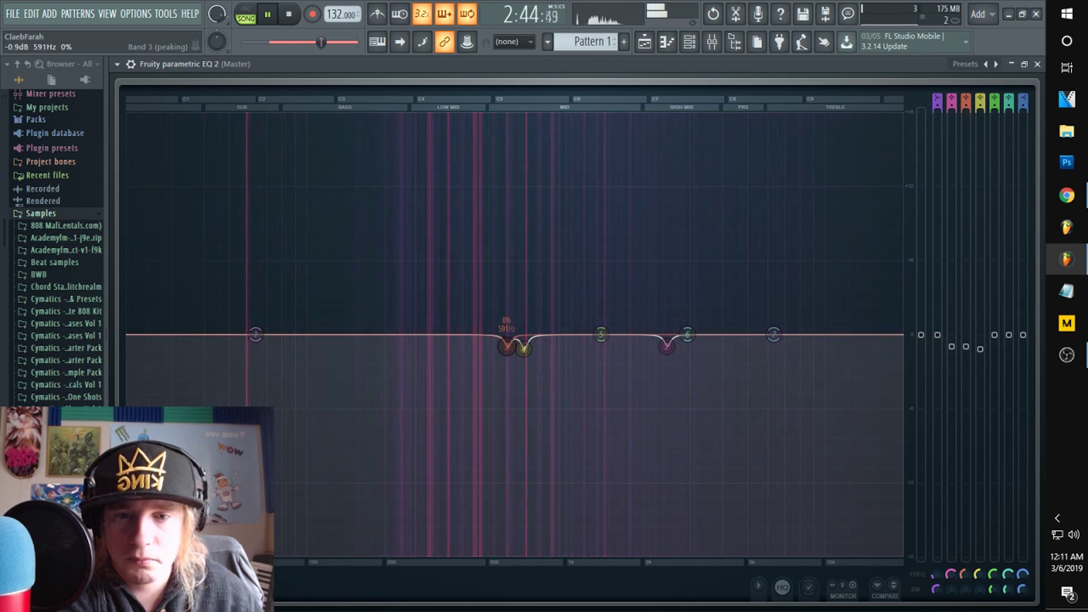
- Fine-tune the EQ cuts, making band 3 slightly deeper and band 4 slightly shallower, and stop playback
drag(965, 346, 967, 358)
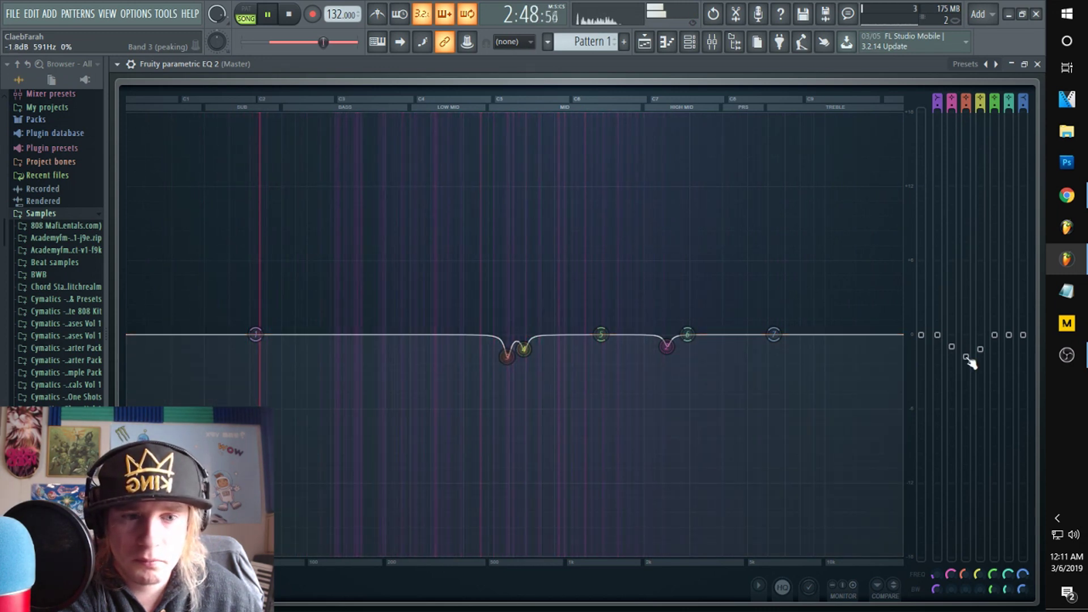
drag(982, 352, 966, 350)
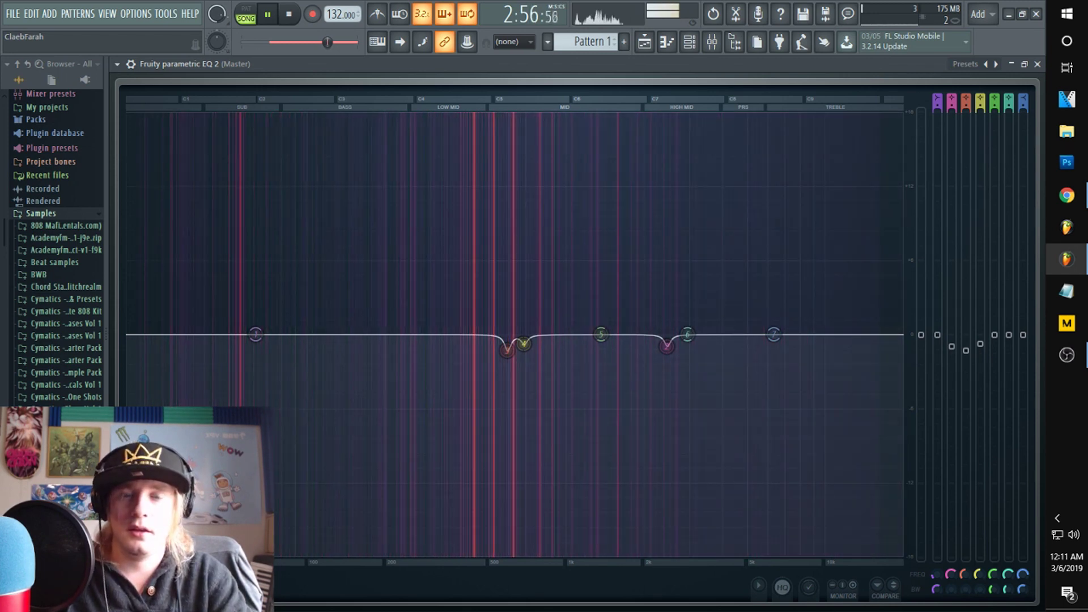
key(space)
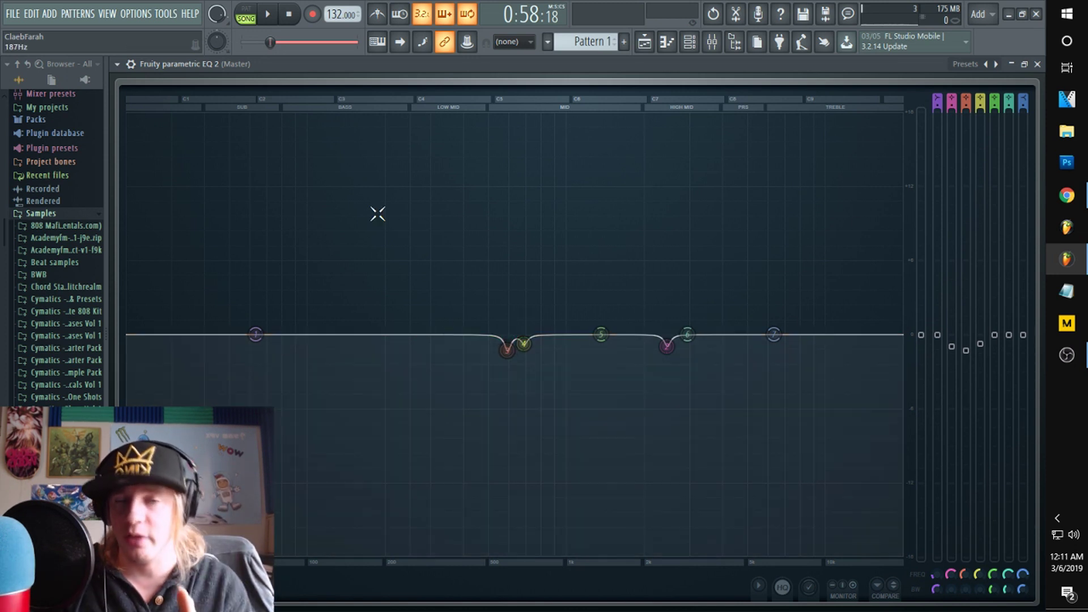
- Add a second Fruity Parametric EQ 2 in the master track's slot 2 and load its 20Hz + 18kHz cut preset
click(1025, 65)
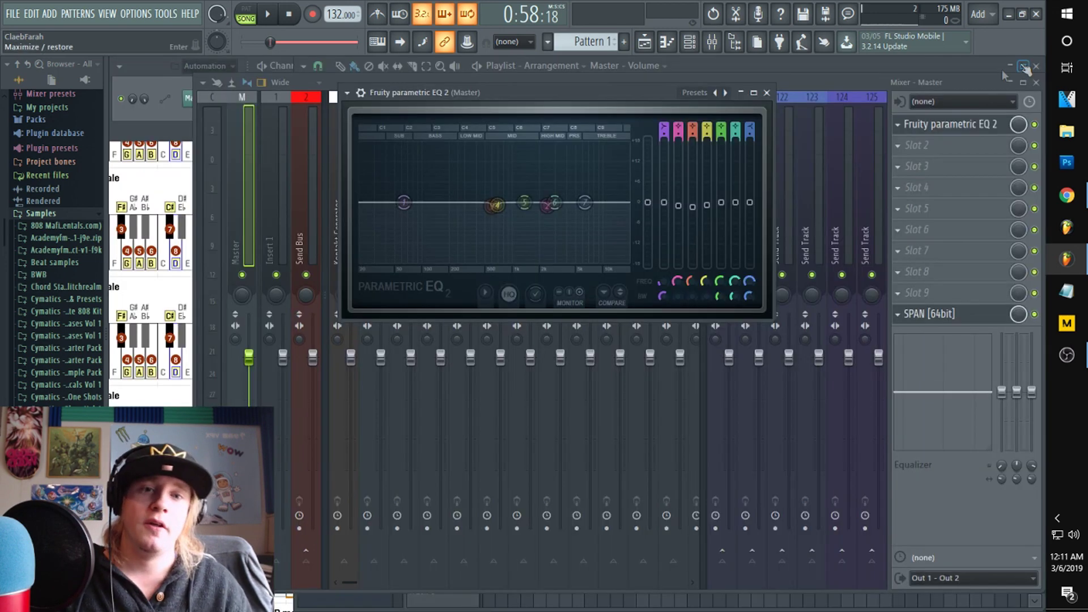
click(901, 148)
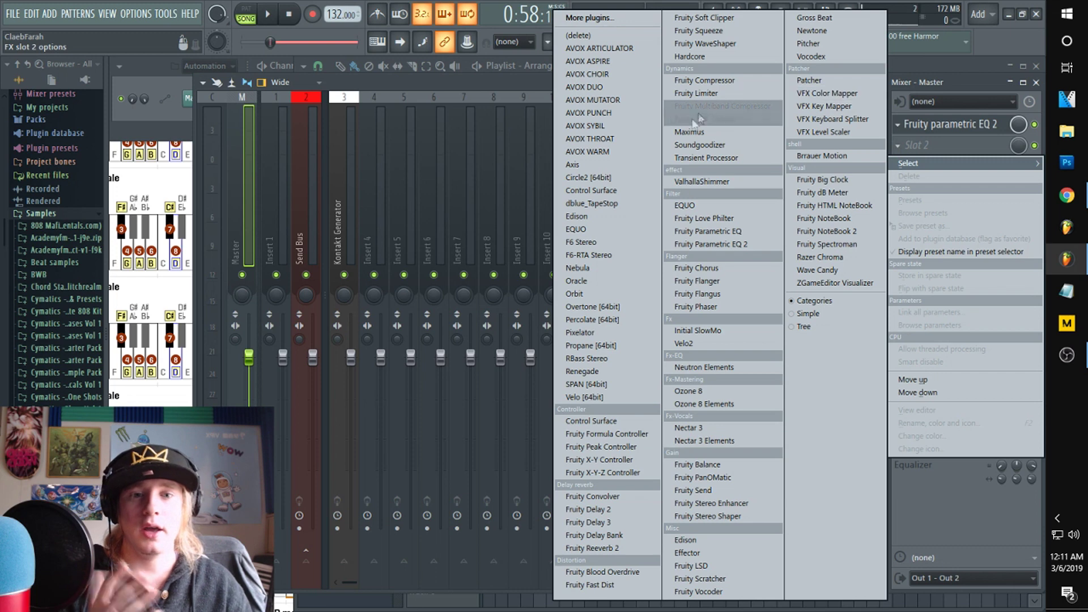
click(707, 243)
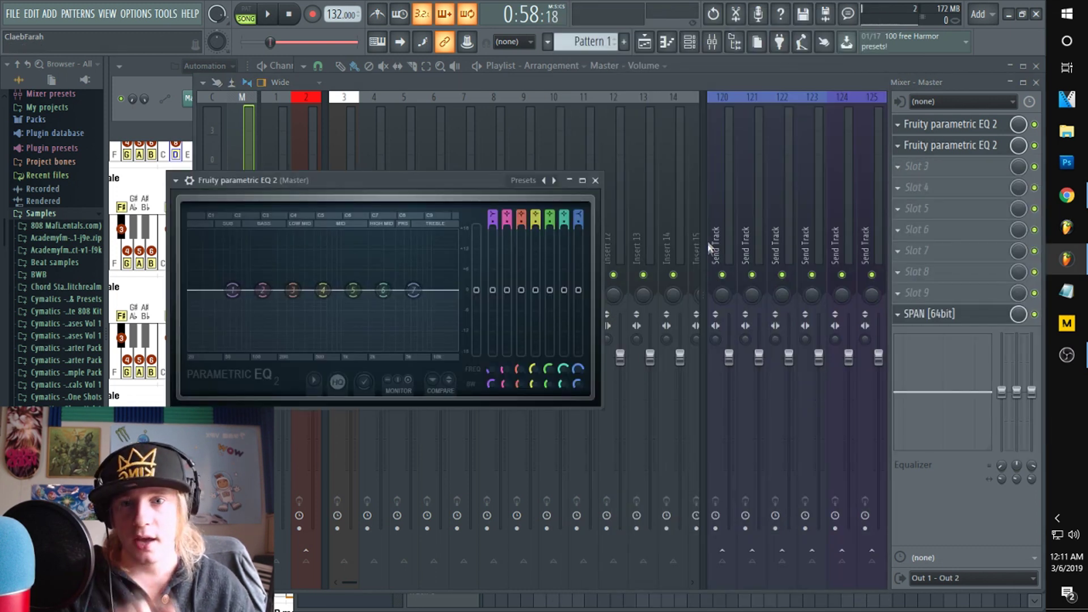
click(583, 180)
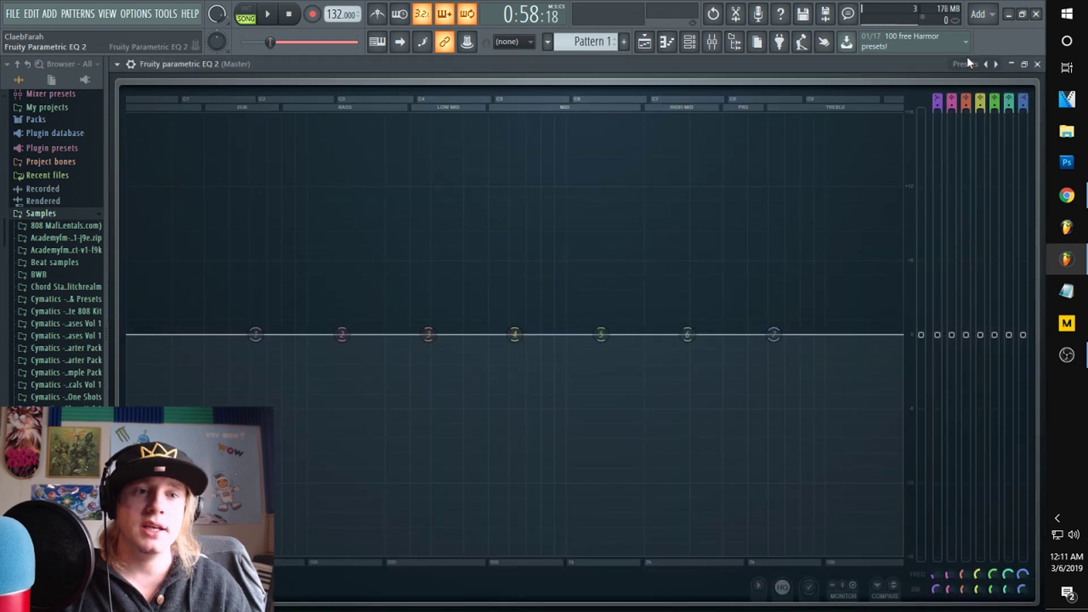
click(996, 66)
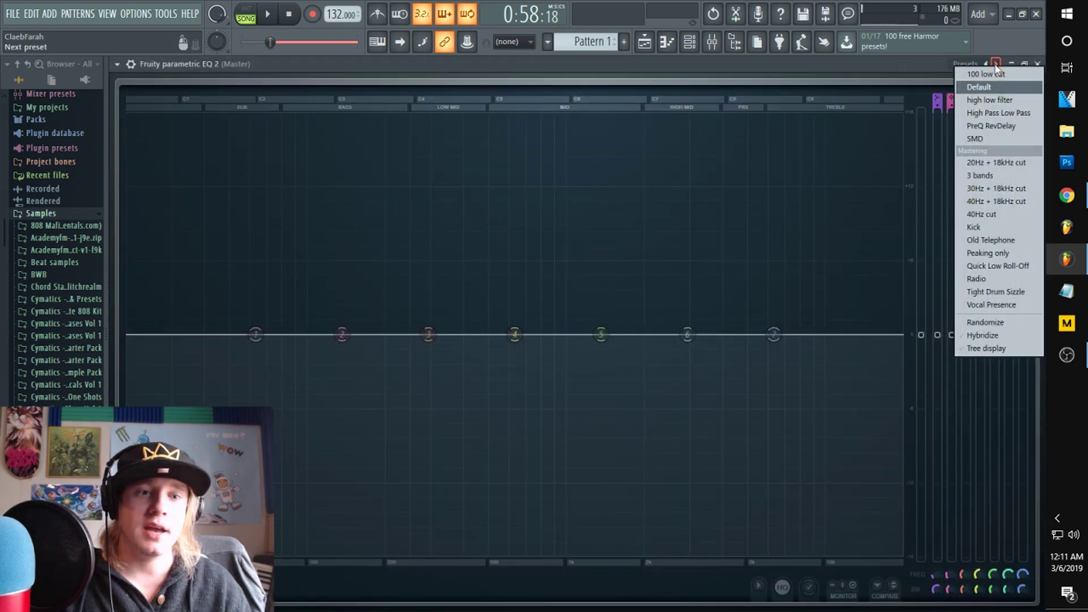
click(996, 164)
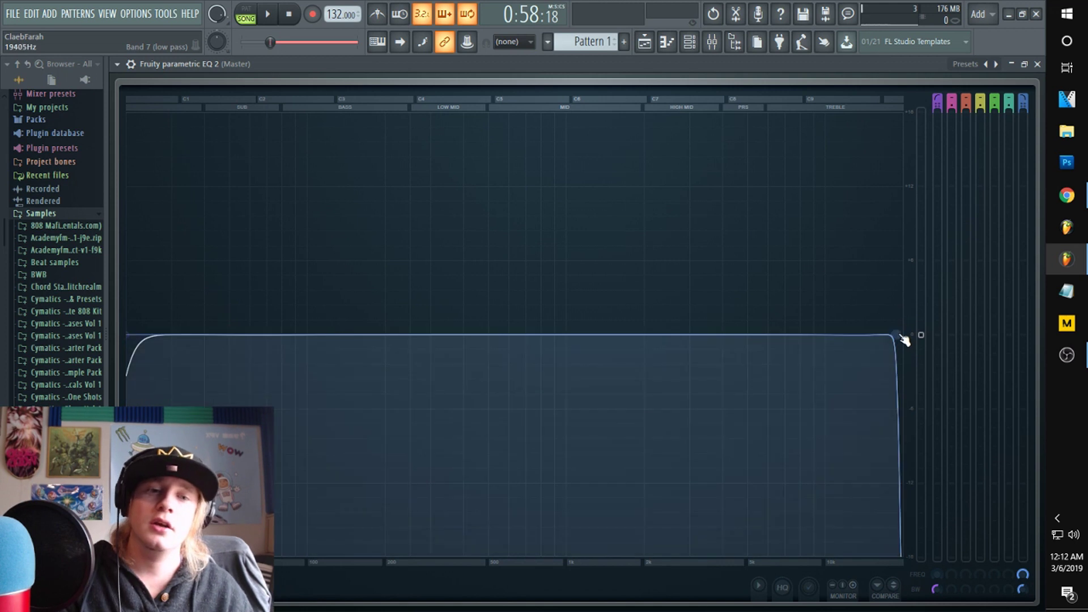
- Try shifting band 7's low-pass cutoff up and down the spectrum, and reload the 20Hz + 18kHz cut preset
mouse_move(896, 335)
mouse_down()
mouse_move(726, 335)
mouse_move(901, 334)
mouse_up()
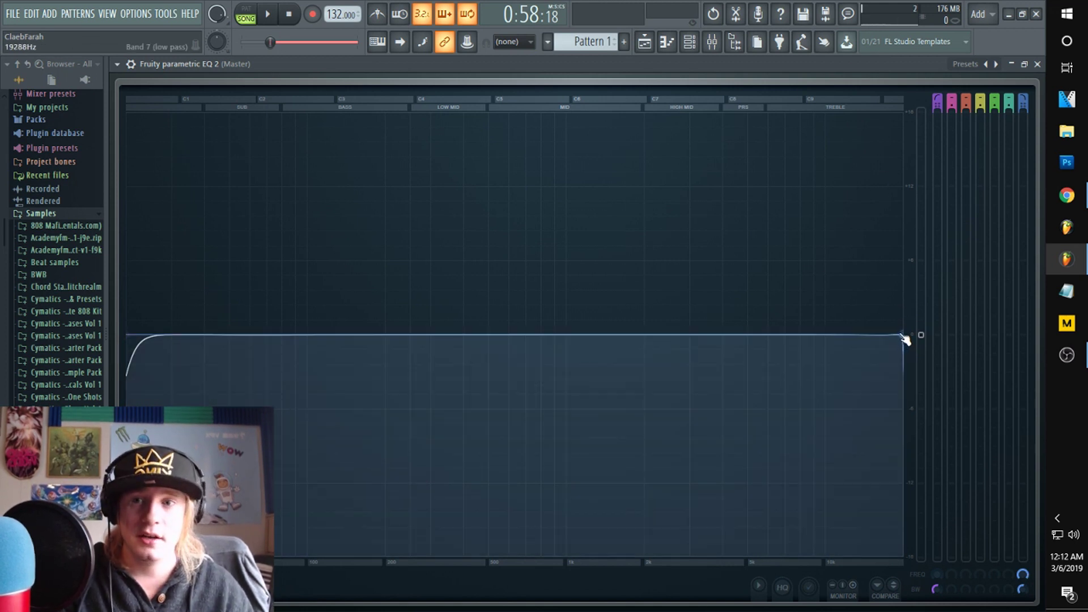
drag(1024, 571, 1022, 593)
right_click(704, 335)
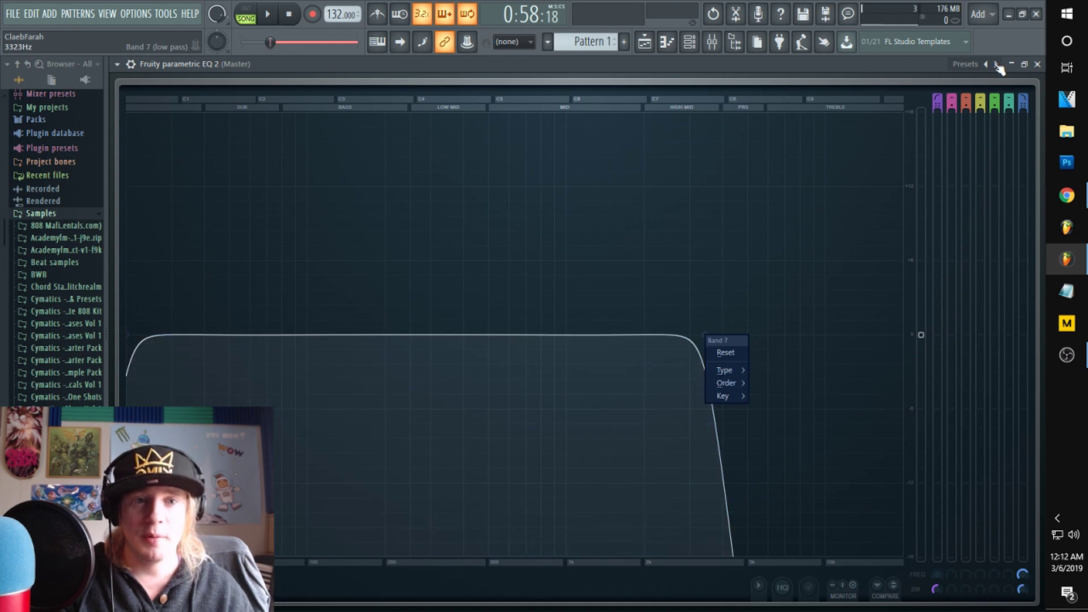
click(967, 64)
click(982, 159)
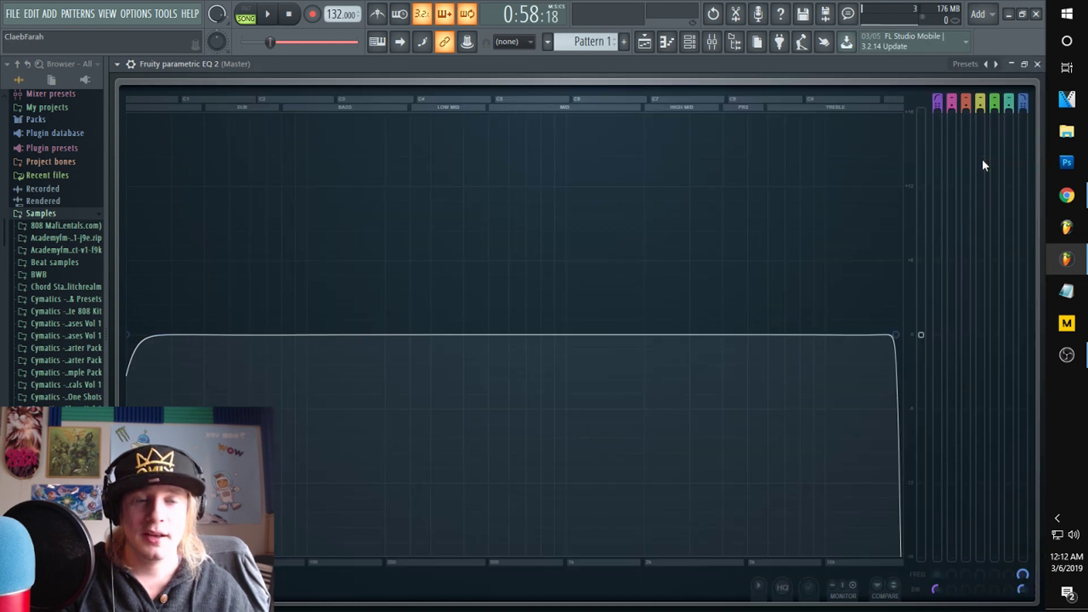
- Try the Gentle 8 order on band 7's low-pass filter, return it to Steep 8 and move its cutoff to the spectrum's upper end
drag(896, 336, 867, 334)
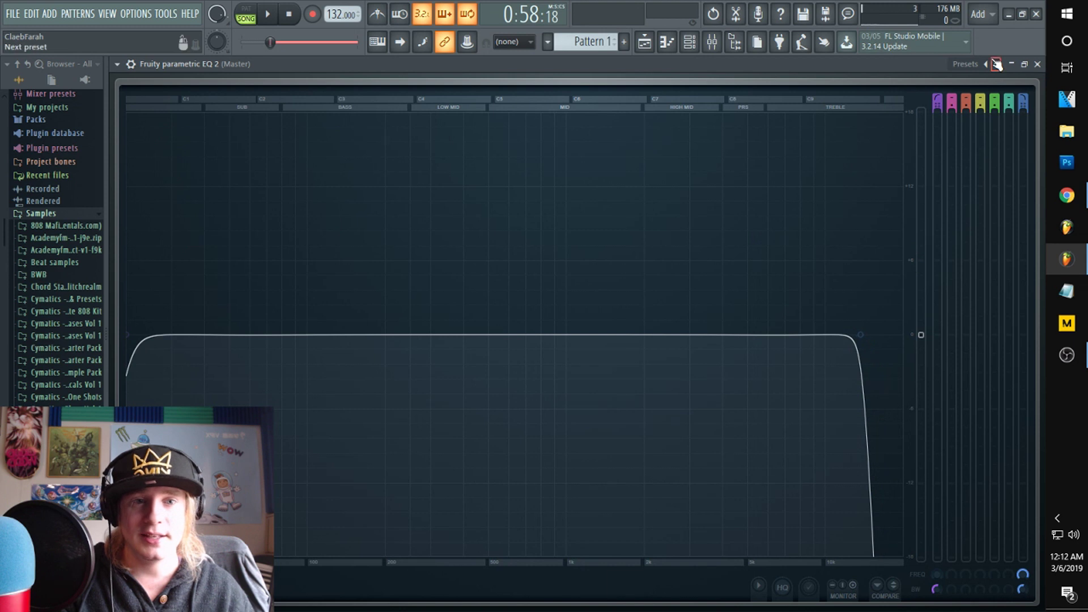
right_click(859, 335)
mouse_move(876, 382)
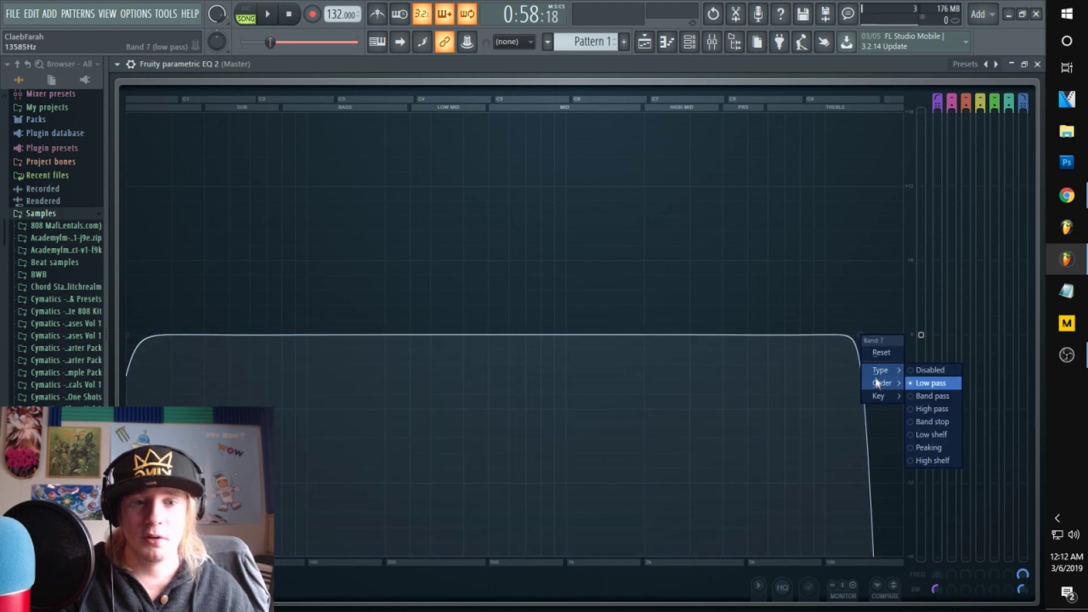
click(924, 460)
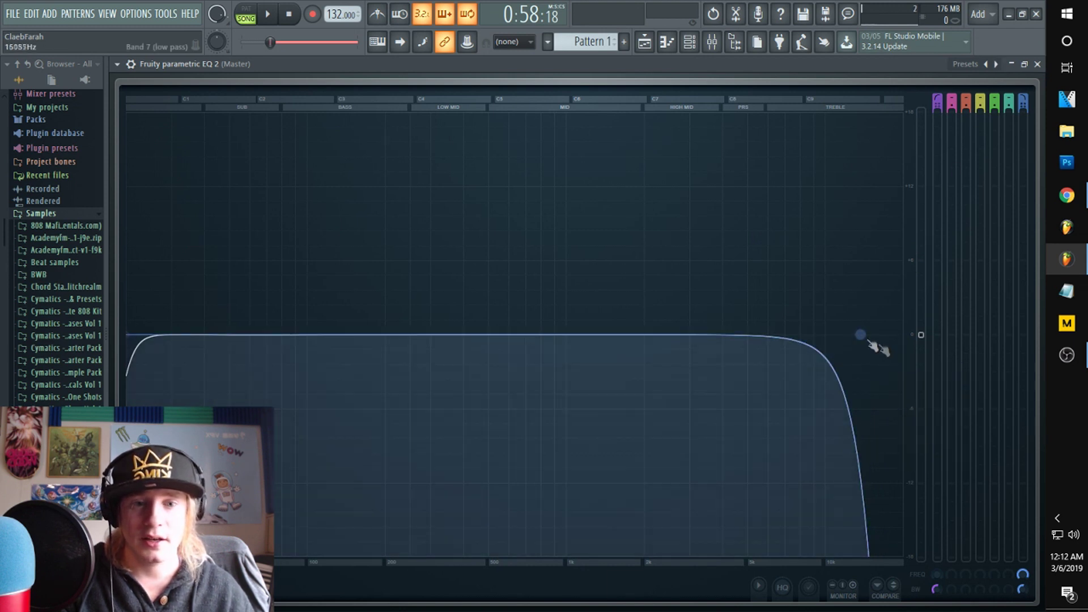
mouse_move(886, 383)
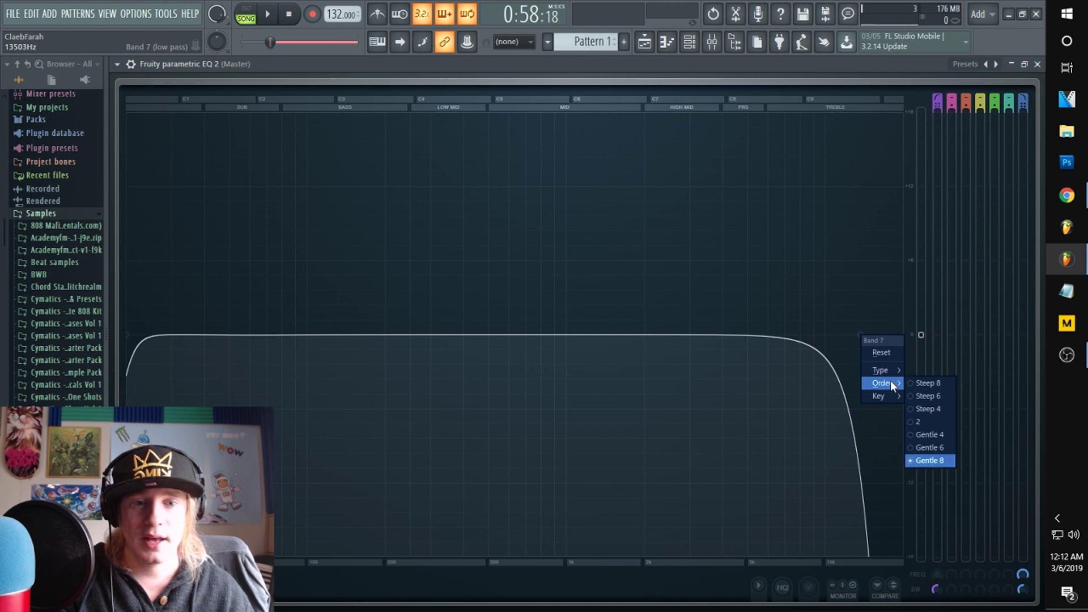
click(910, 383)
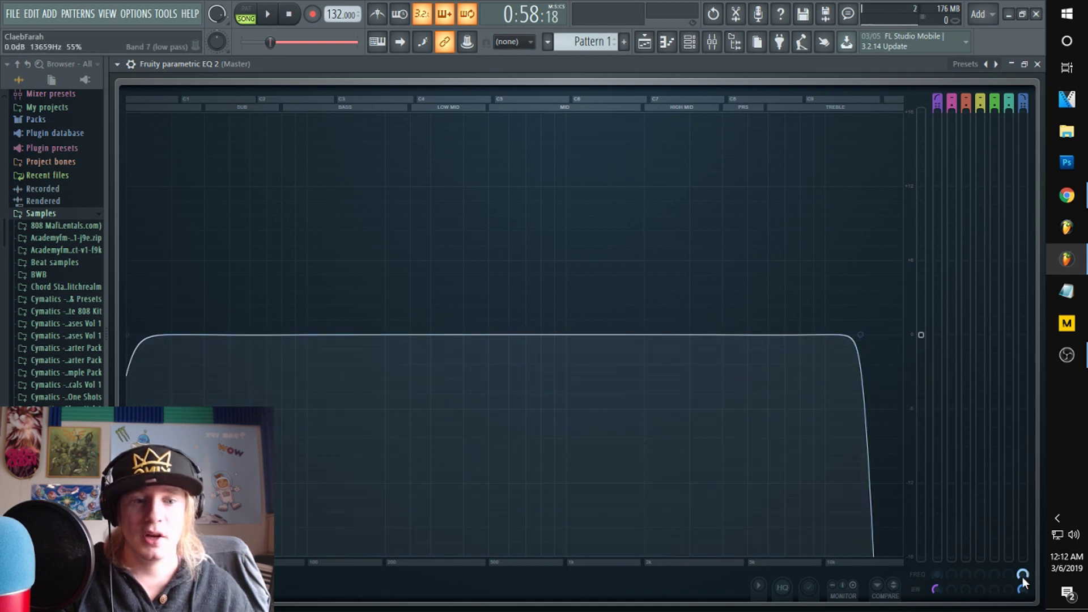
drag(861, 335, 903, 335)
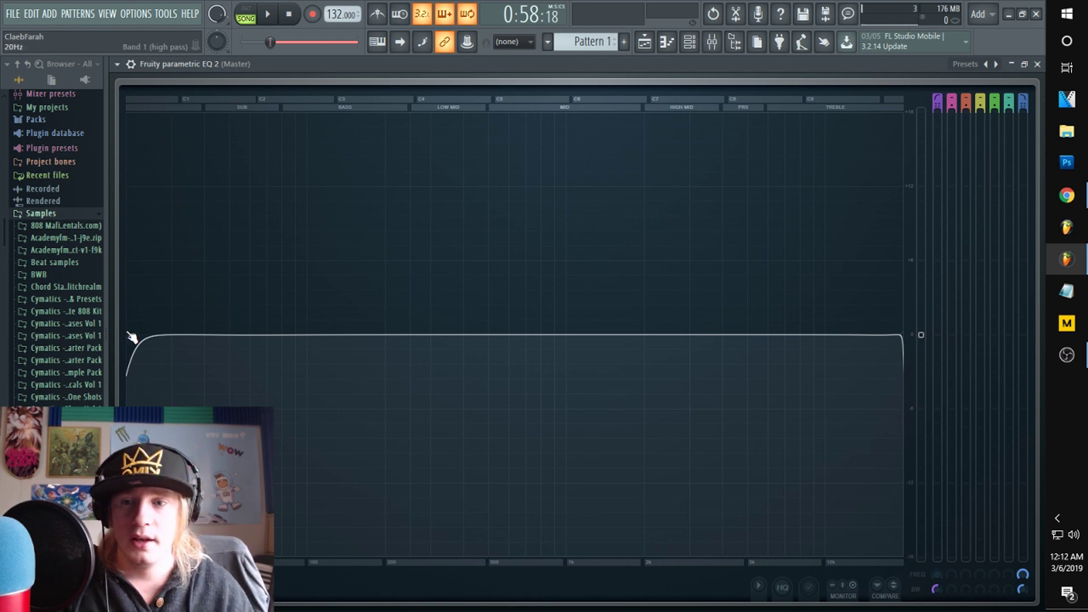
- Try raising band 1's high-pass cutoff and bring it back to 20 Hz
drag(131, 338, 205, 338)
right_click(203, 334)
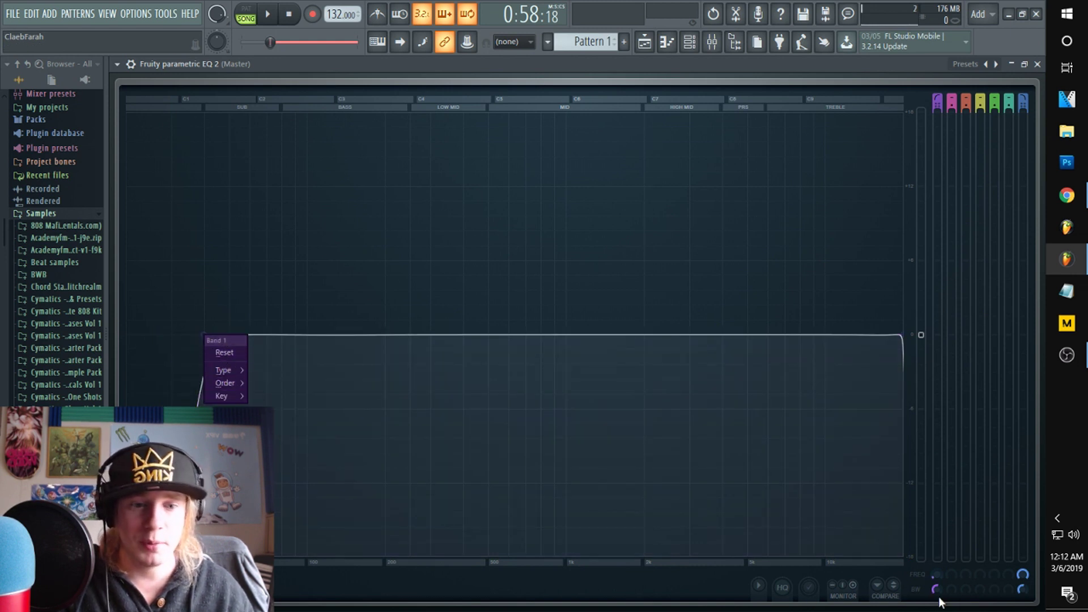
click(935, 577)
drag(935, 576, 935, 592)
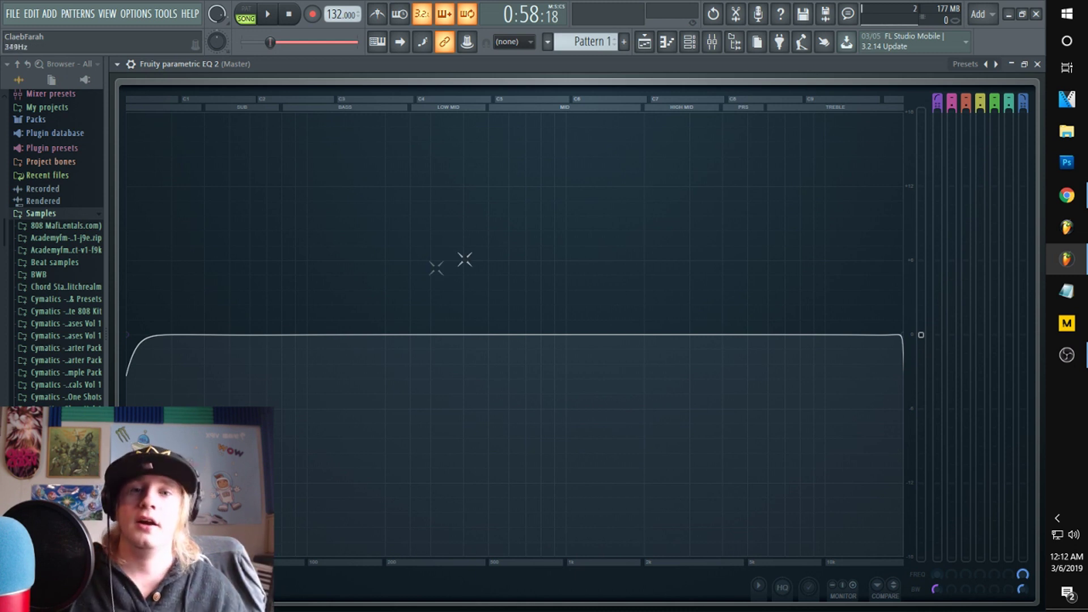
- Restore the second EQ's window to normal size and bring the mixer to the front
click(1024, 66)
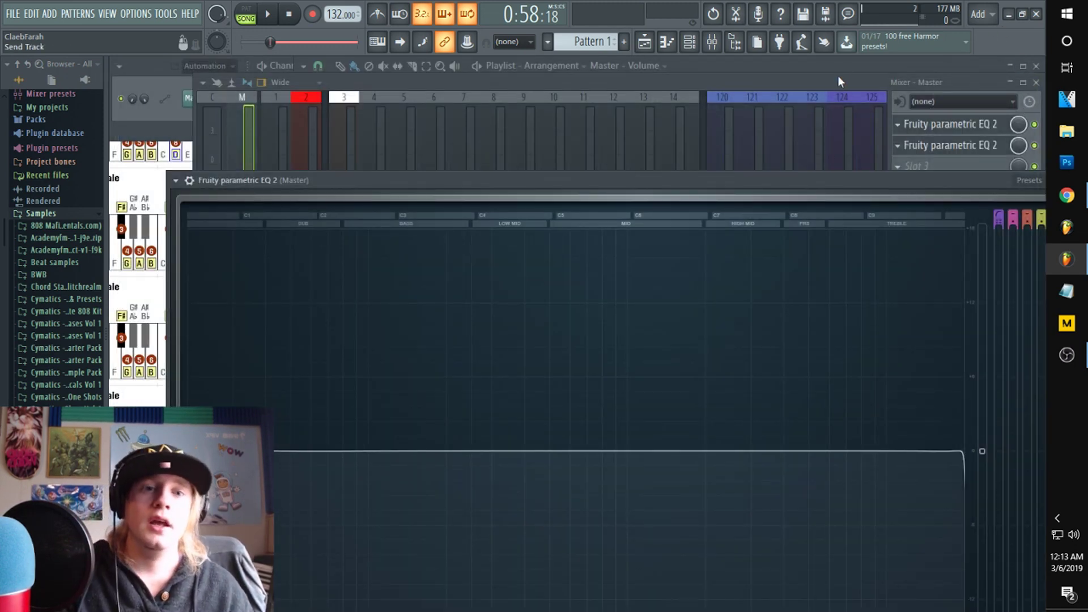
click(831, 84)
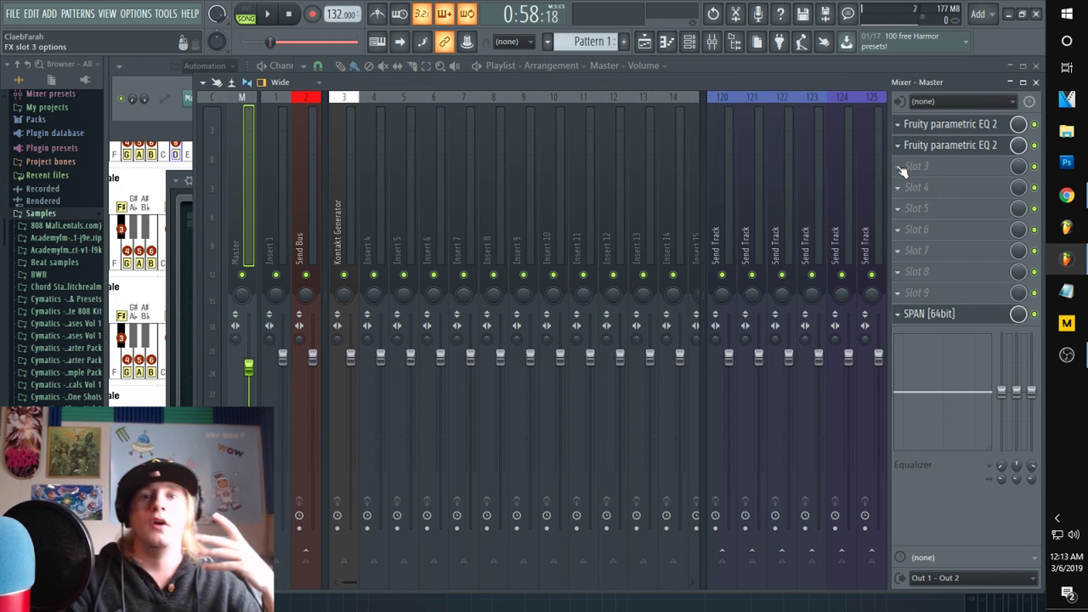
key(space)
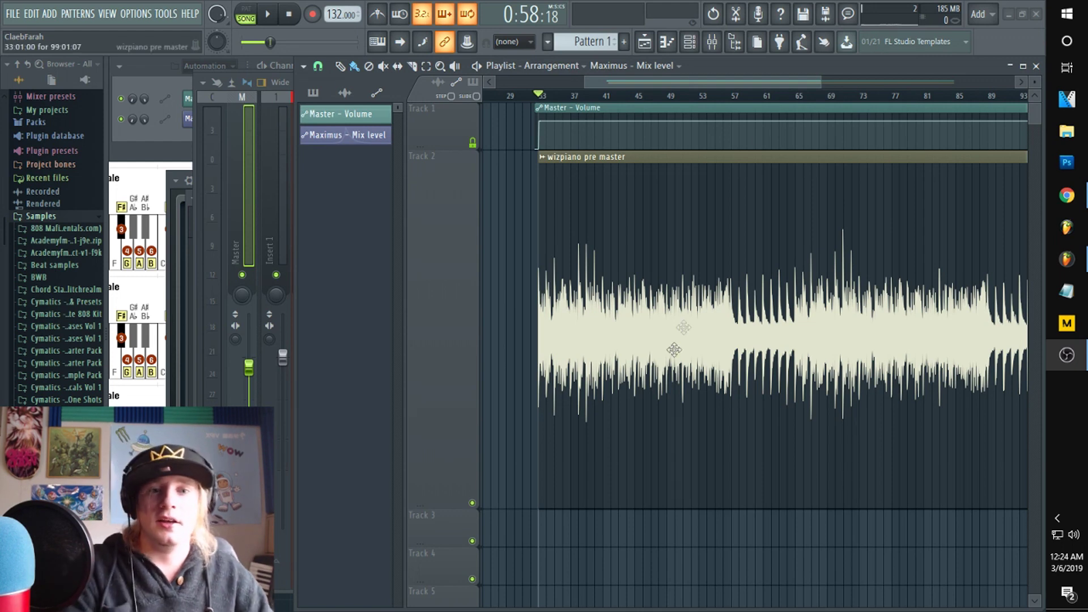
- Load Maximus in the master track's slot 3 and move it down to slot 4
scroll(675, 350, down, 3)
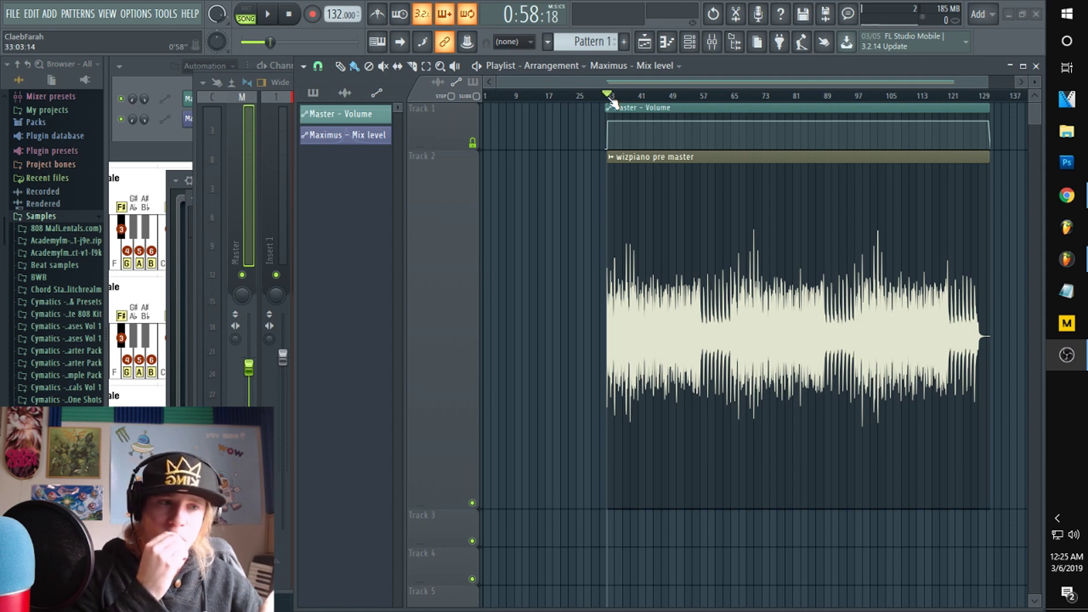
click(712, 42)
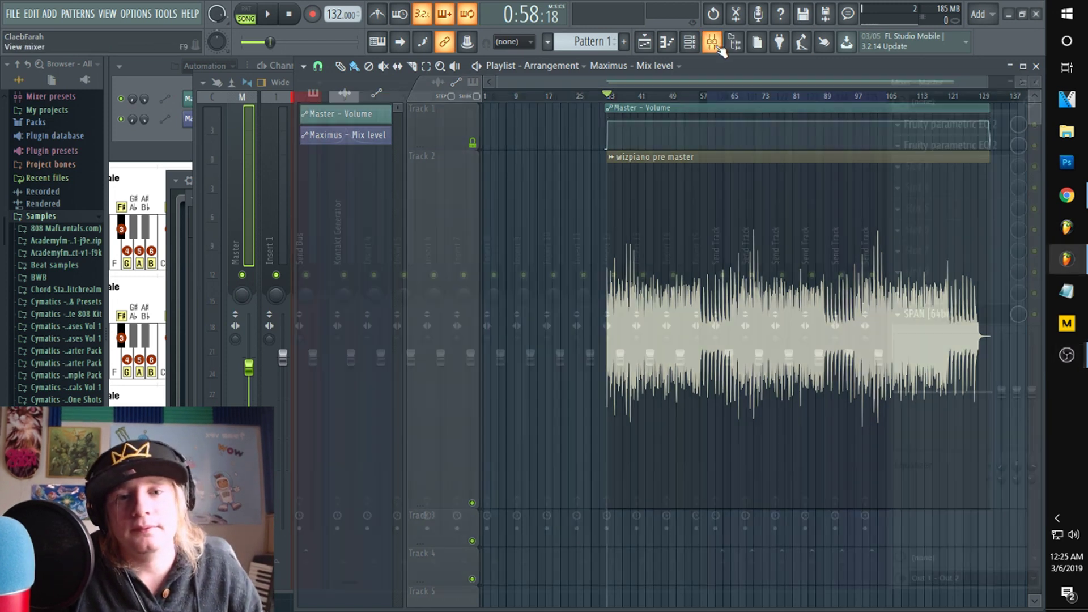
click(901, 166)
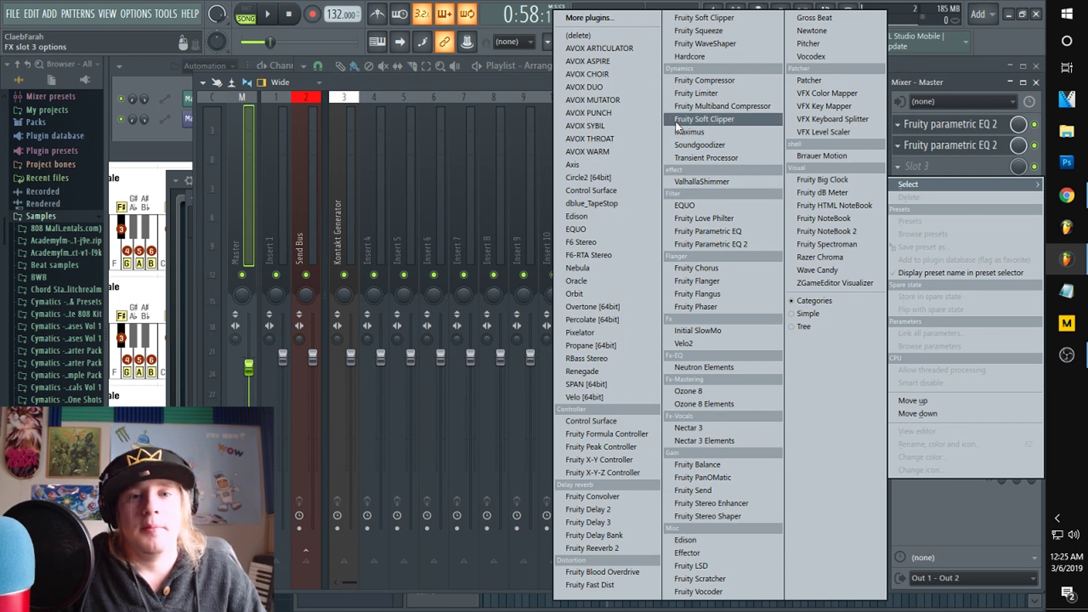
click(680, 132)
click(898, 166)
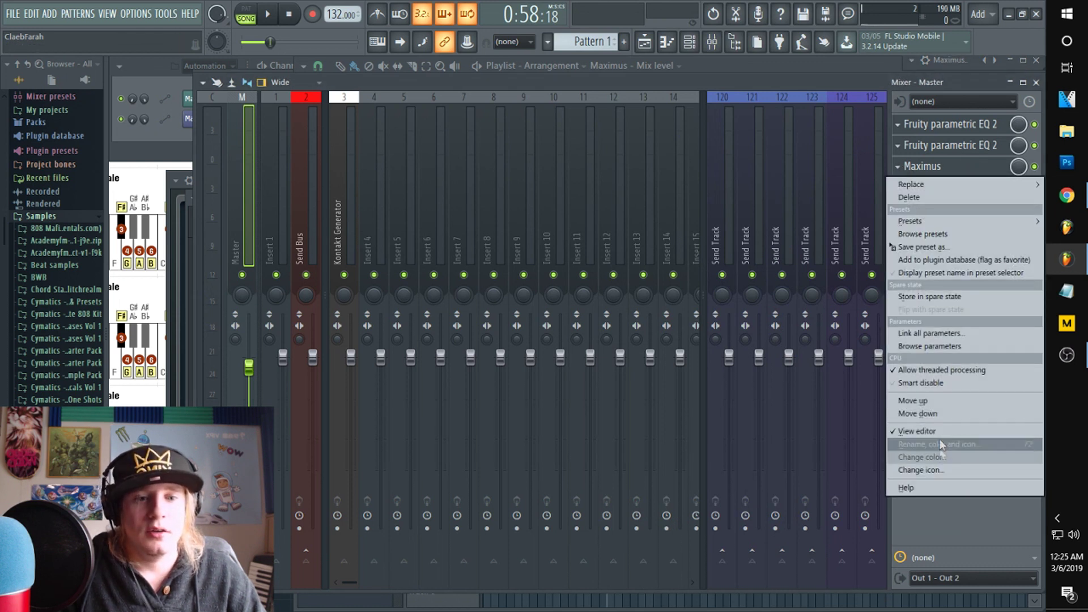
click(941, 418)
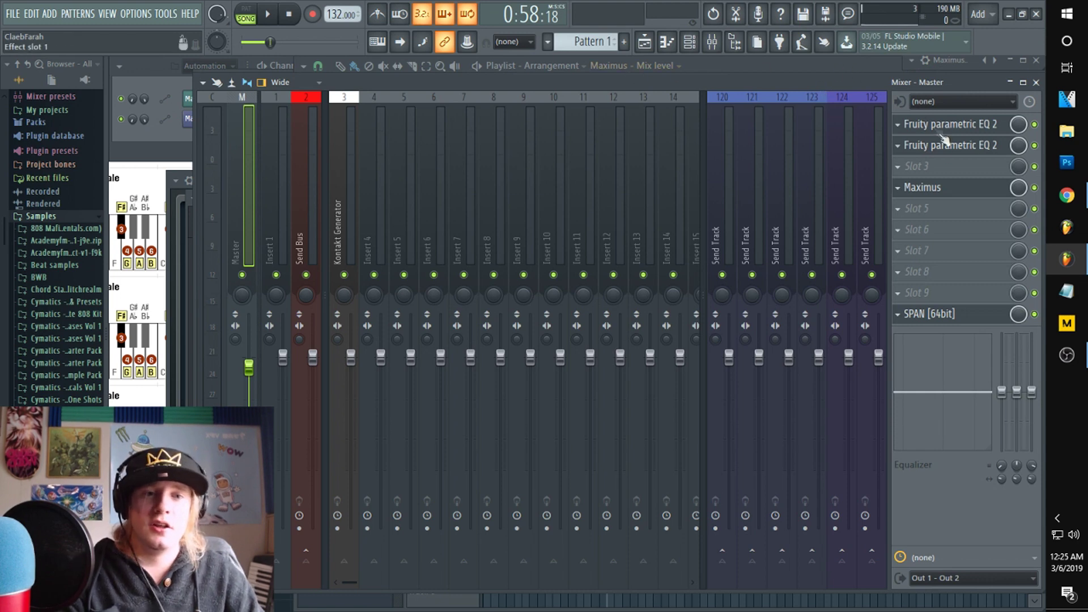
- Open SPAN on the master track, shrink and reposition its window below the mixer channels, and play the song
click(945, 313)
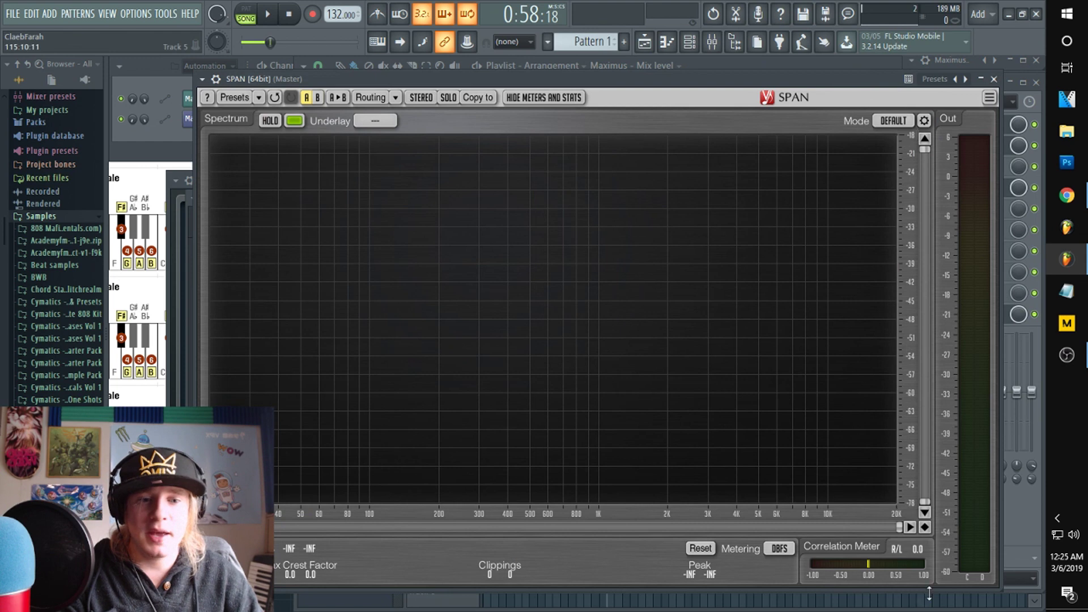
drag(997, 587, 605, 295)
mouse_move(595, 82)
mouse_down()
mouse_move(544, 172)
mouse_move(521, 362)
mouse_move(510, 356)
mouse_up()
key(space)
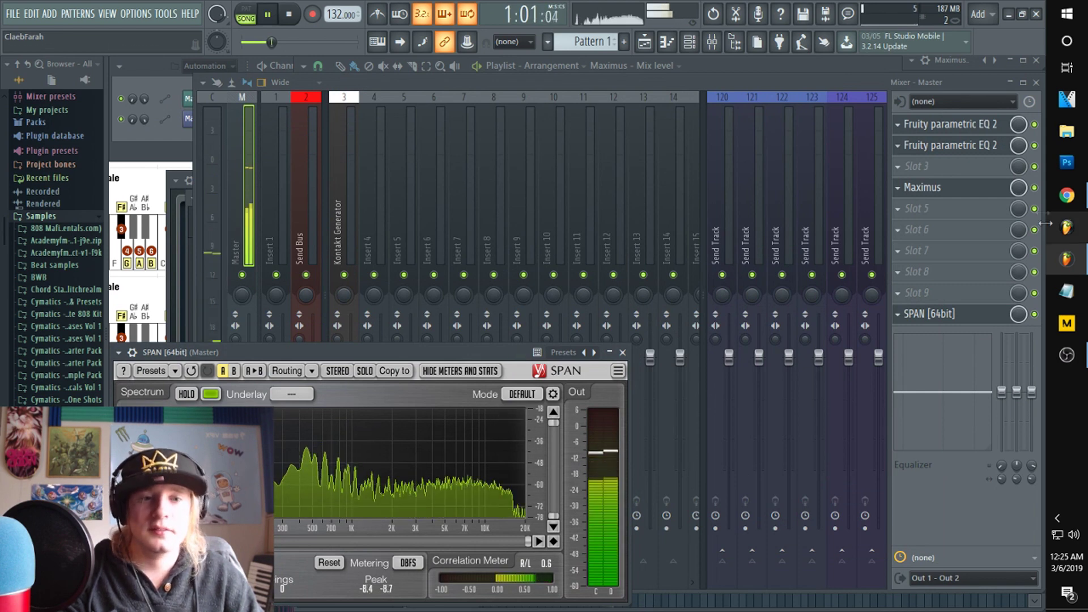
- Open Maximus and arrange its window above SPAN so both plugins are visible, and stop playback
click(941, 196)
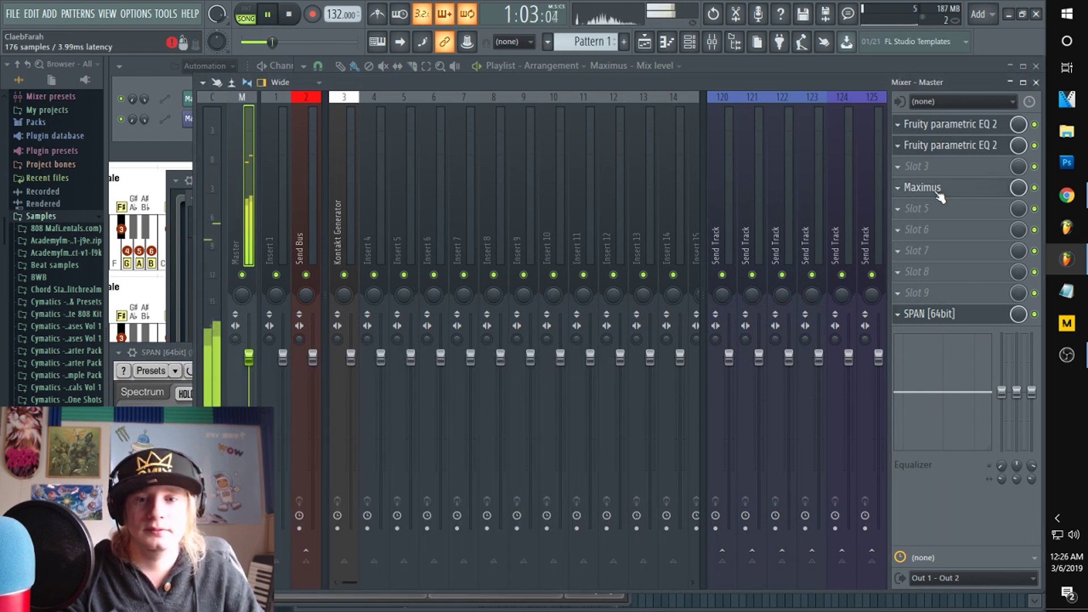
drag(973, 64, 756, 127)
click(806, 123)
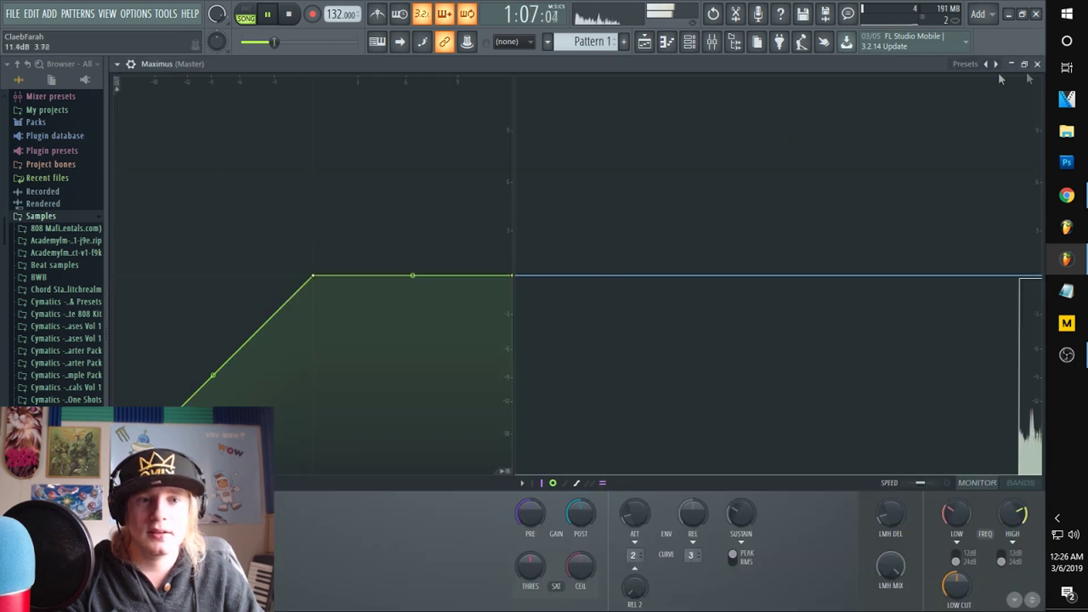
click(1027, 66)
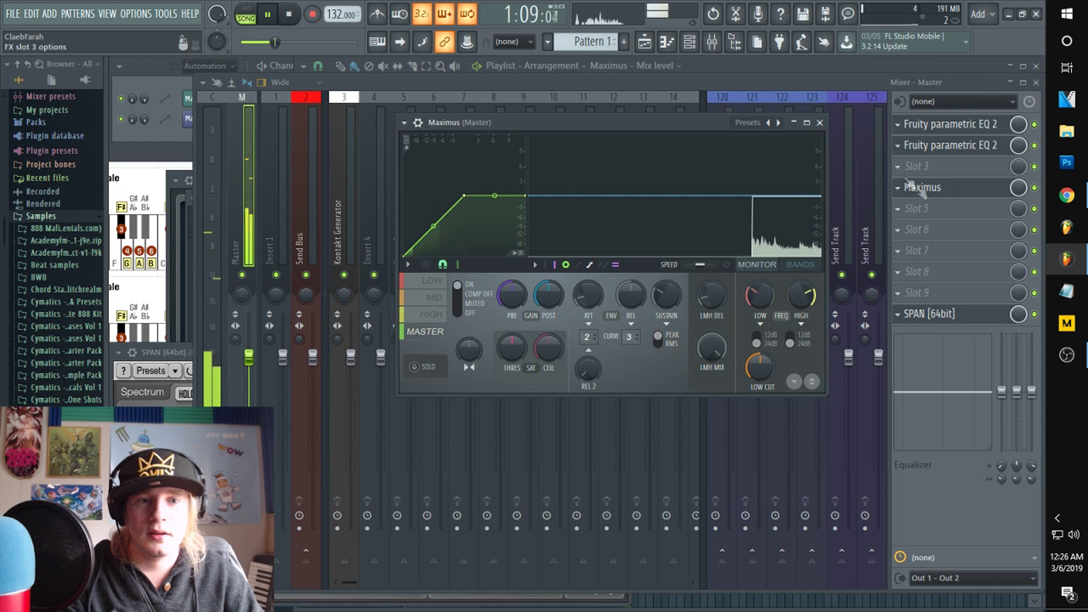
drag(607, 124, 694, 119)
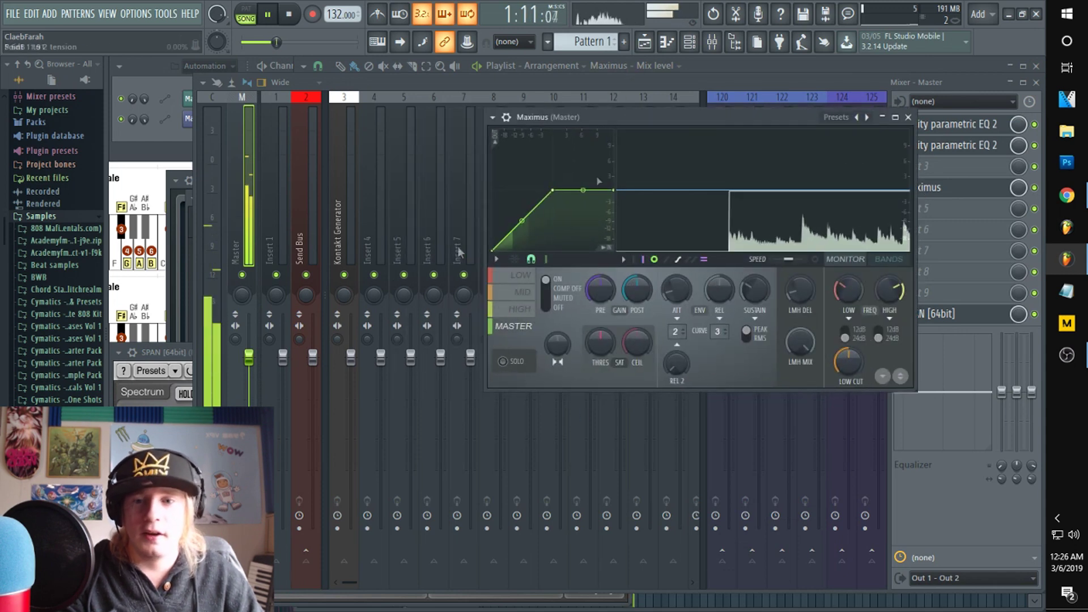
click(160, 353)
drag(696, 122, 682, 84)
key(space)
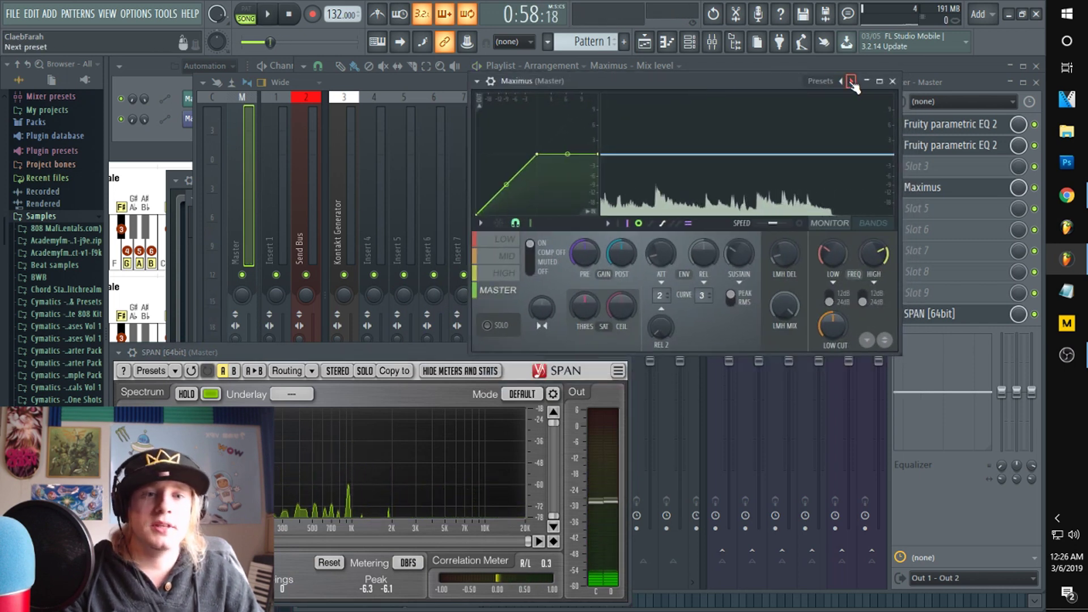
- Try SPAN's Average spectrum mode and set the mode to Master
click(522, 394)
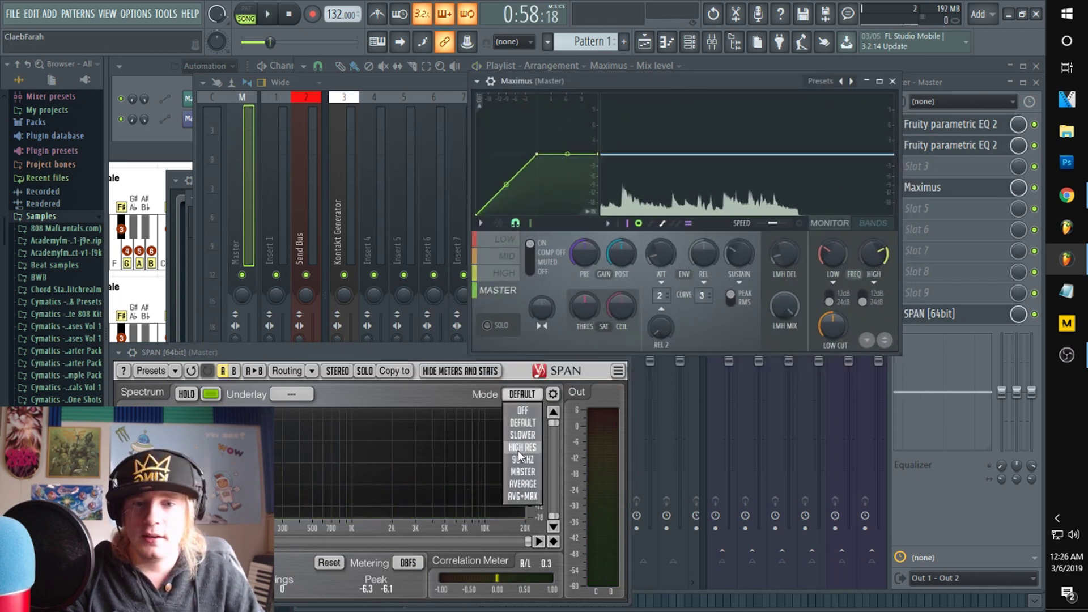
click(524, 483)
click(522, 394)
click(523, 471)
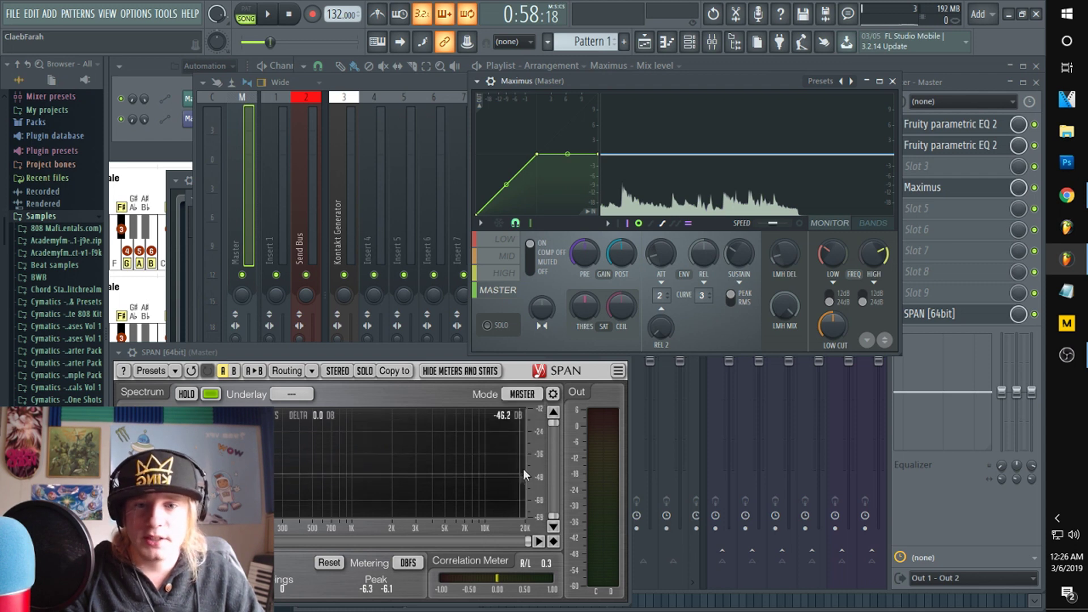
key(space)
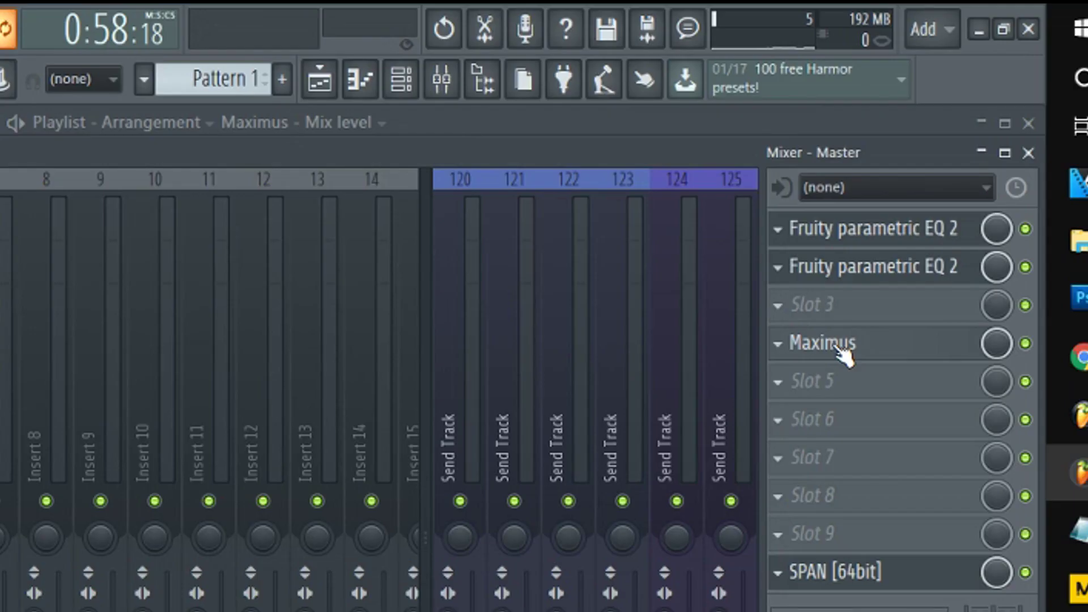
- Load the Clear master preset into the master track's Maximus and show its High band
click(836, 347)
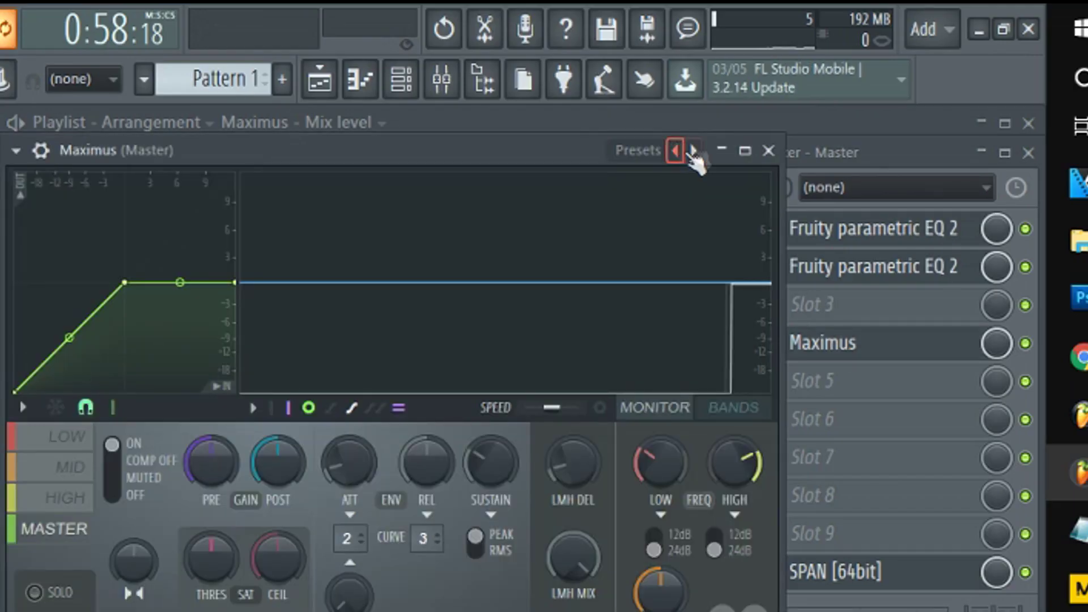
click(691, 148)
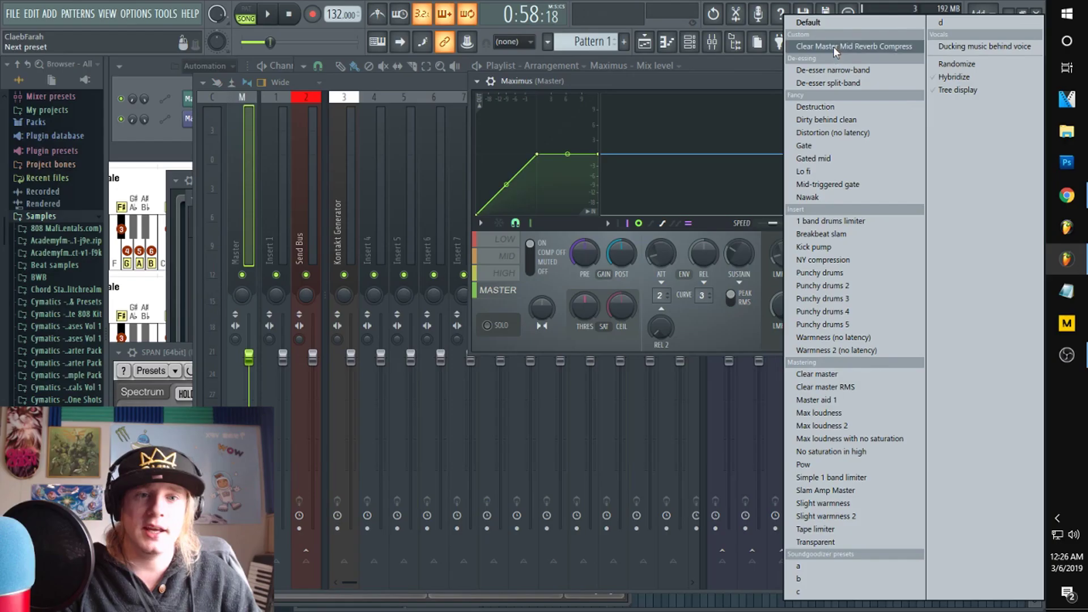
click(842, 377)
click(508, 273)
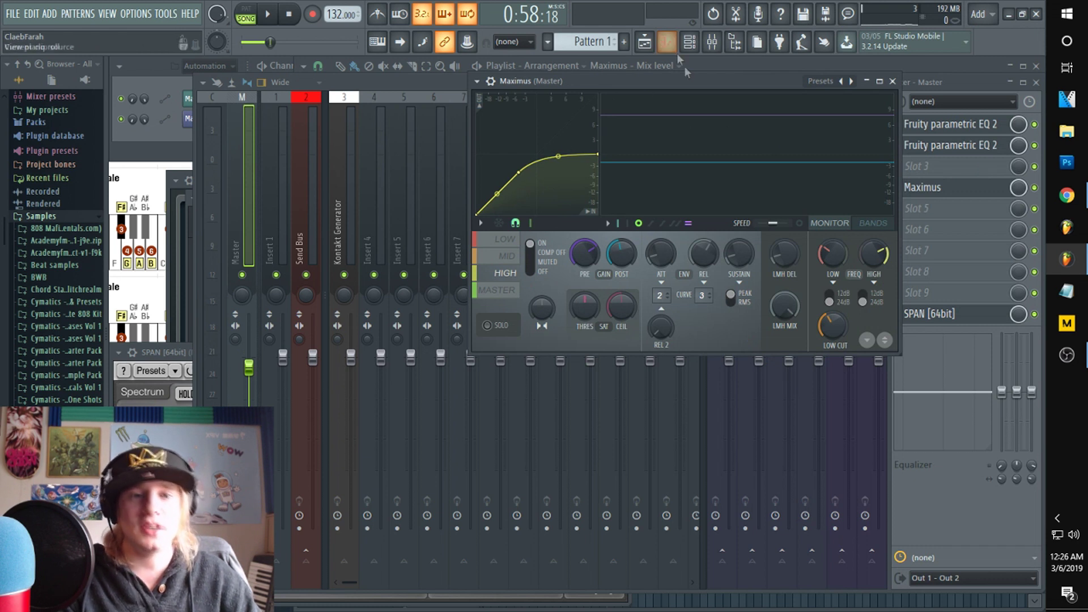
- Play the song, watch the levels in Maximus's Master band and in SPAN, and stop playback
key(space)
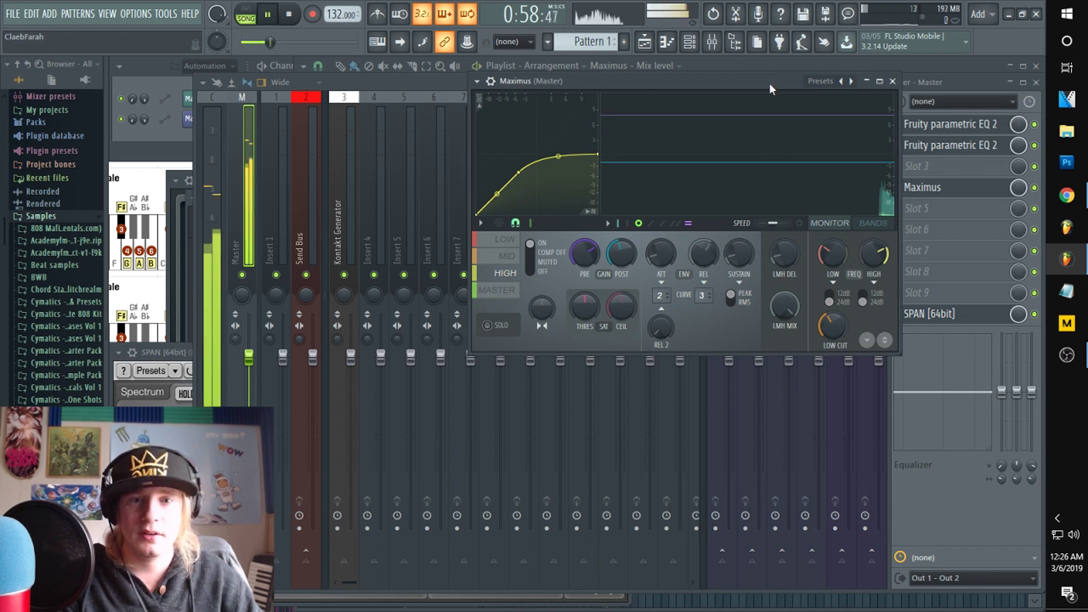
click(507, 290)
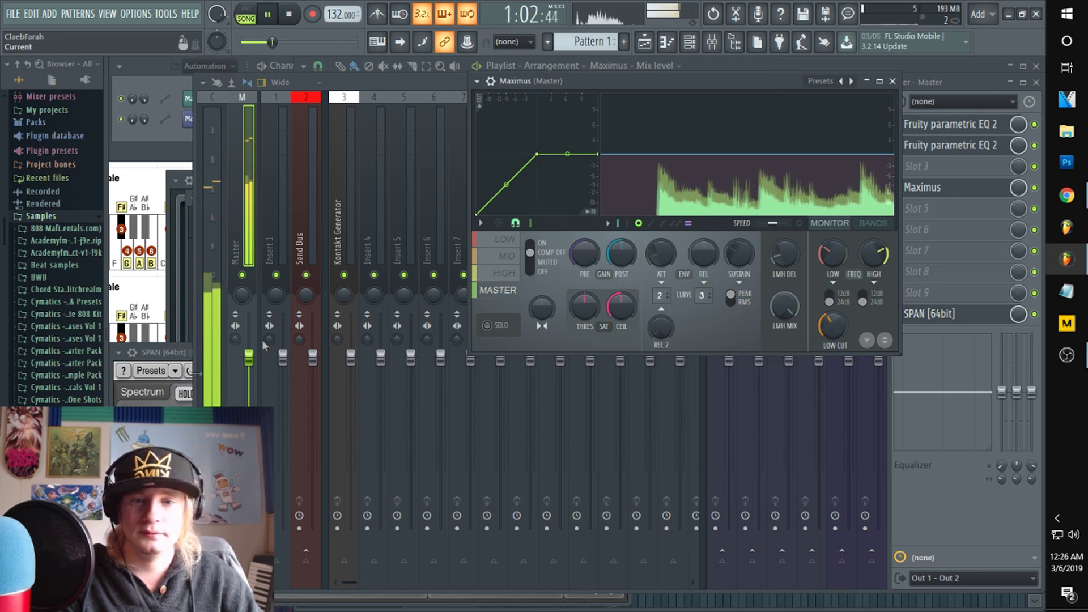
click(948, 317)
click(949, 315)
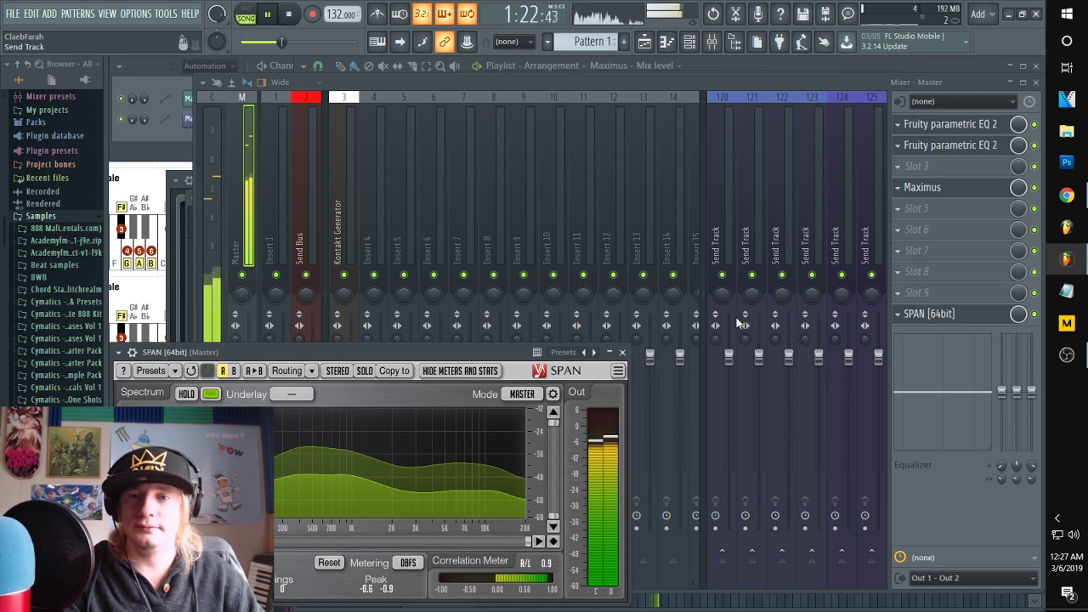
key(space)
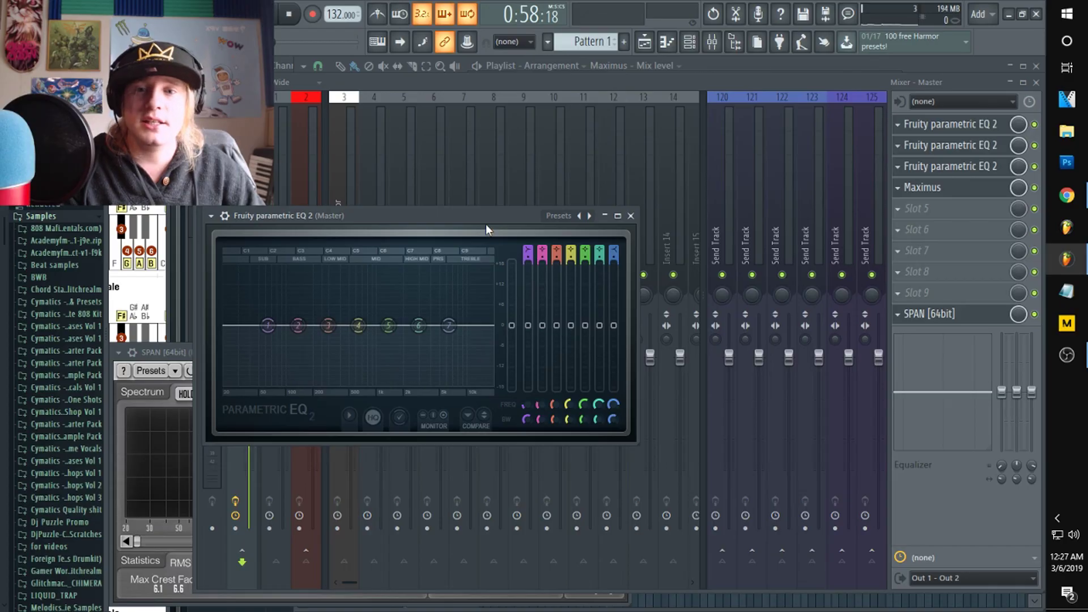
- Move the new Fruity parametric EQ 2 window above SPAN, narrow the mixer, and bring SPAN to the front
drag(486, 224, 776, 135)
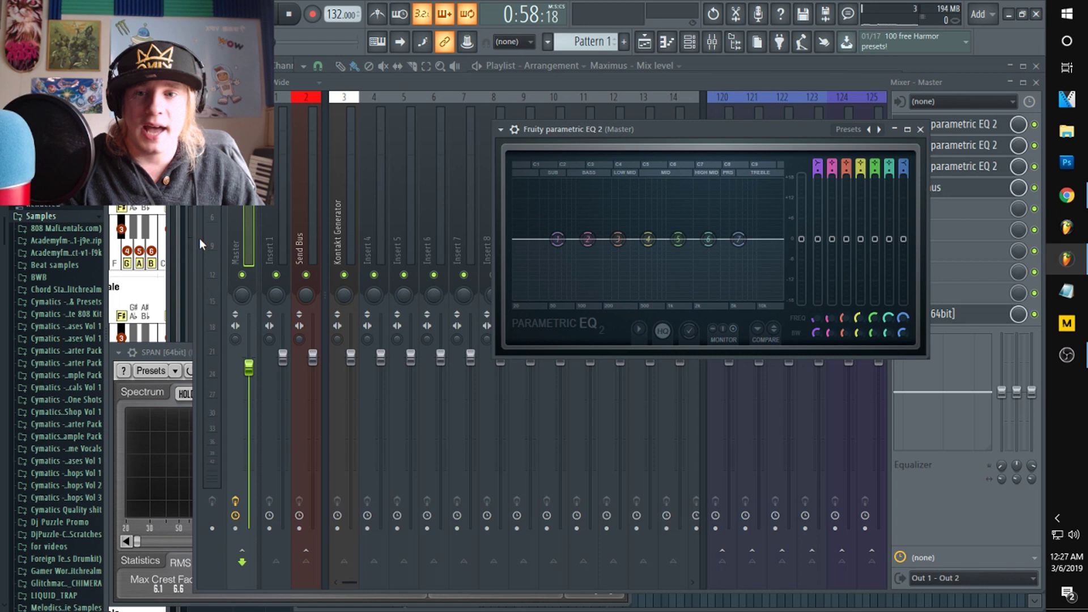
drag(196, 239, 371, 234)
drag(499, 254, 578, 254)
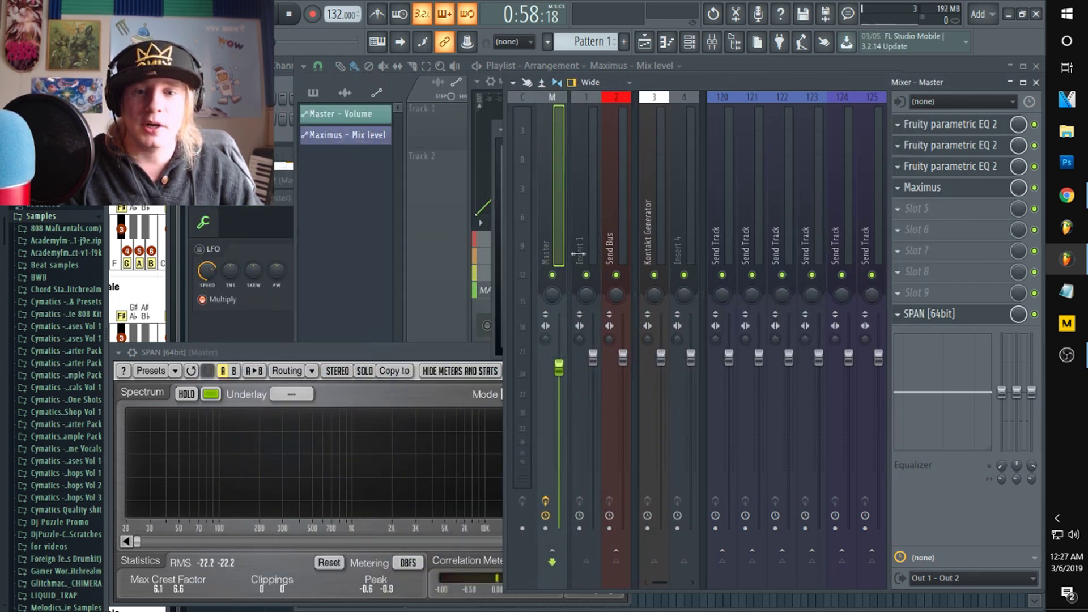
click(321, 356)
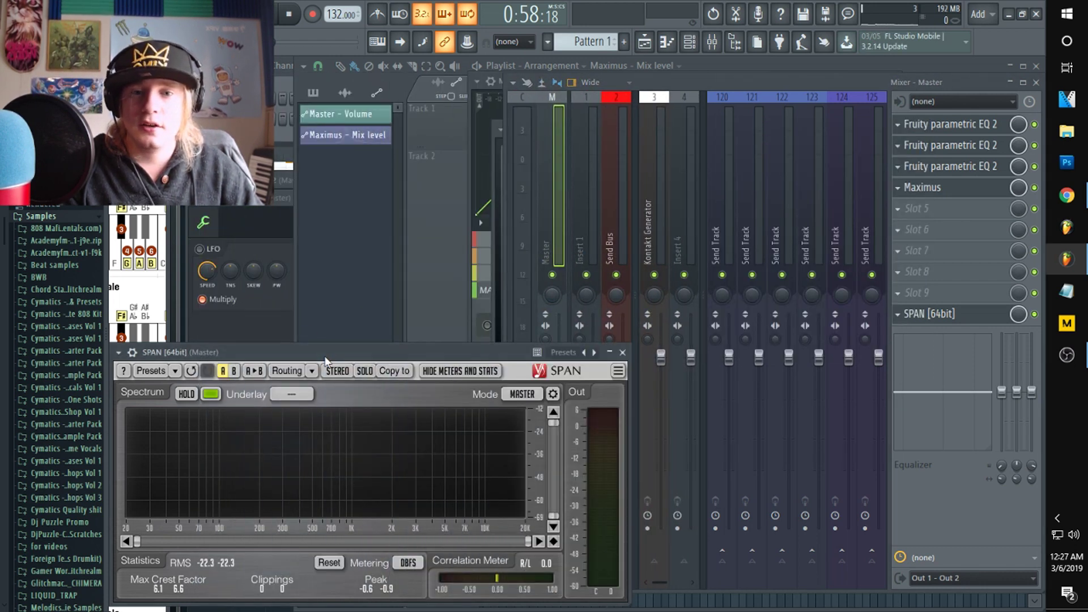
- Play the song, narrow the mixer further to uncover SPAN, and position the slot 3 Fruity parametric EQ 2 window above it
click(946, 171)
key(space)
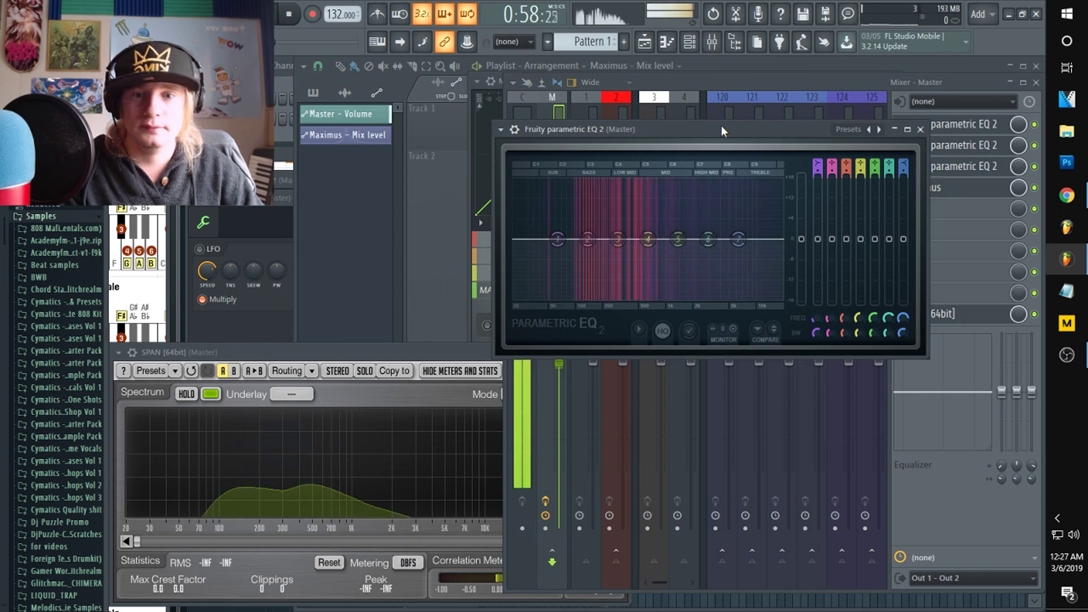
drag(725, 128, 659, 99)
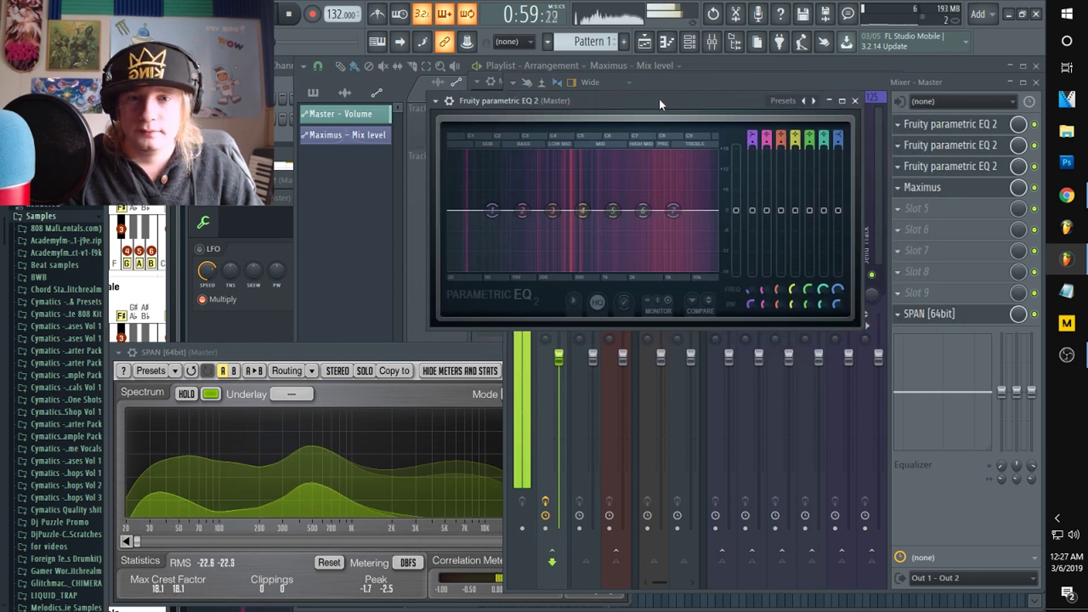
click(873, 83)
click(703, 277)
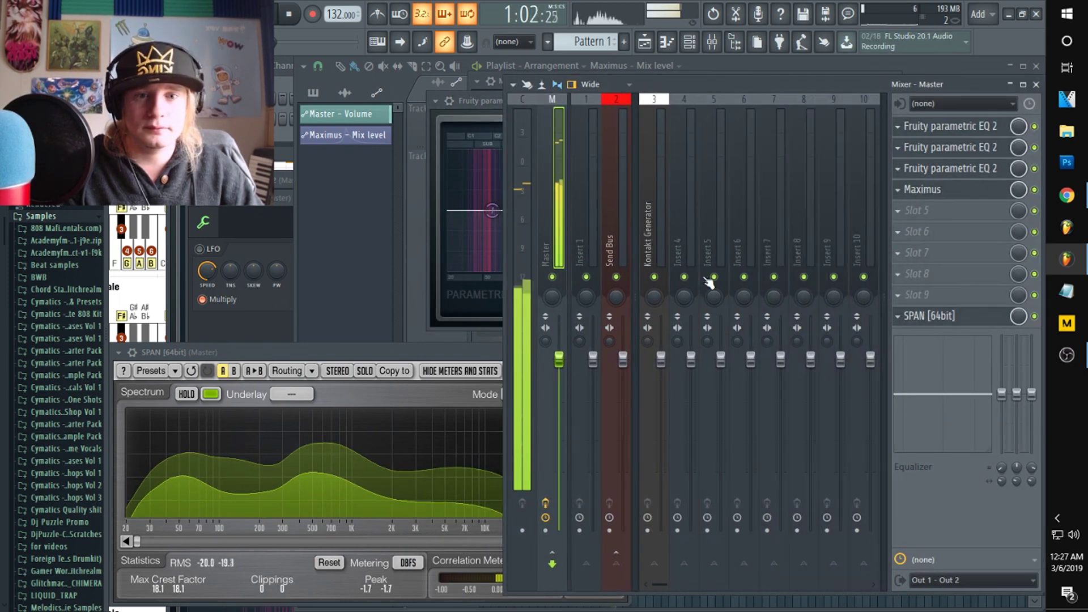
drag(505, 271, 677, 272)
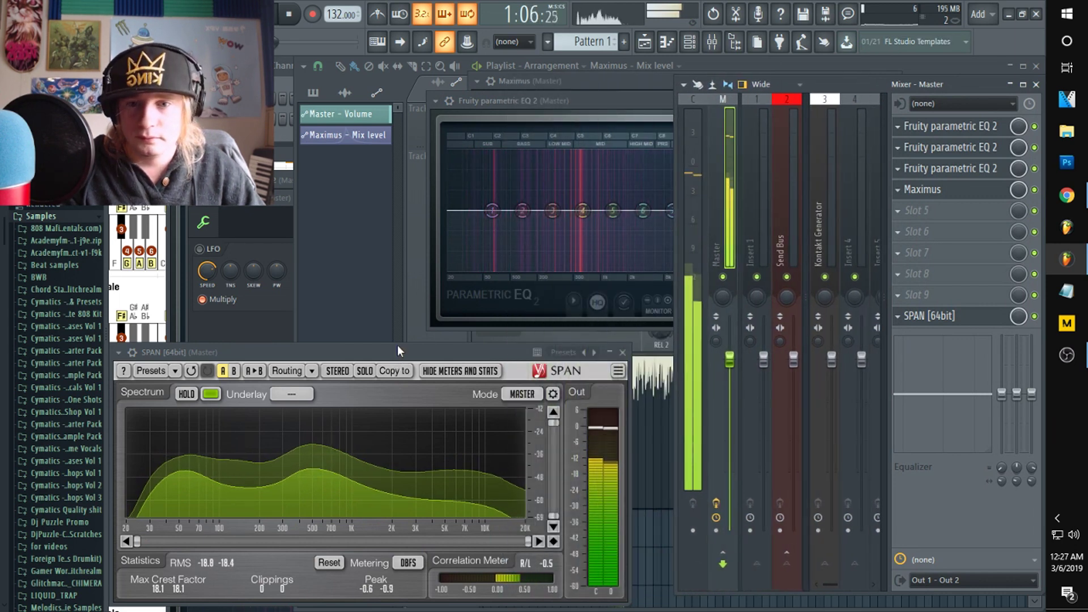
click(951, 173)
drag(640, 105, 688, 124)
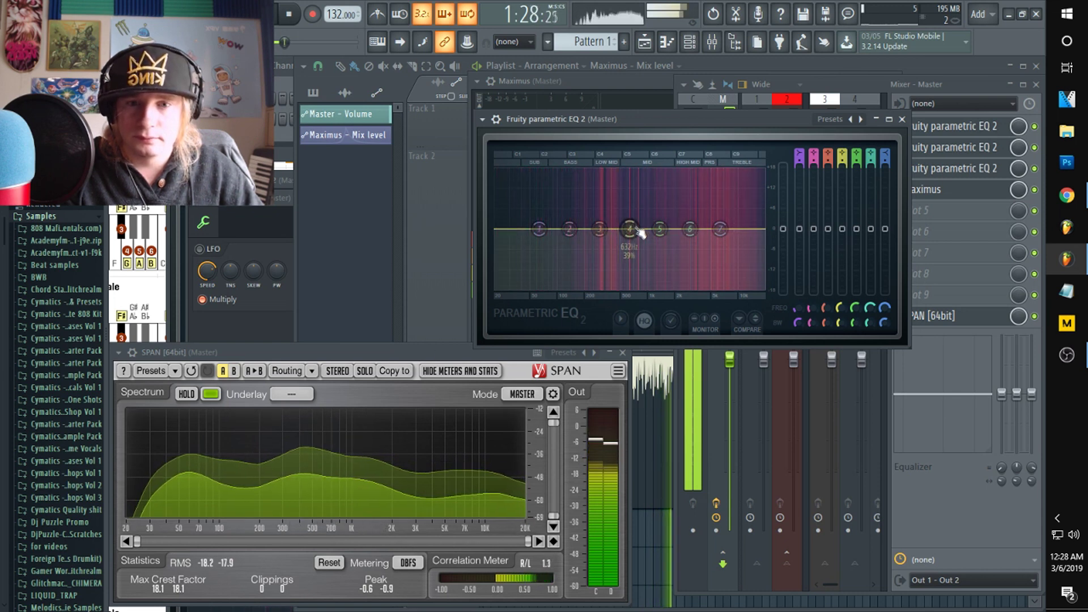
- Cut EQ band 4 slightly at about 666 Hz and set its bandwidth to 44%
drag(631, 230, 660, 231)
scroll(659, 234, up, 3)
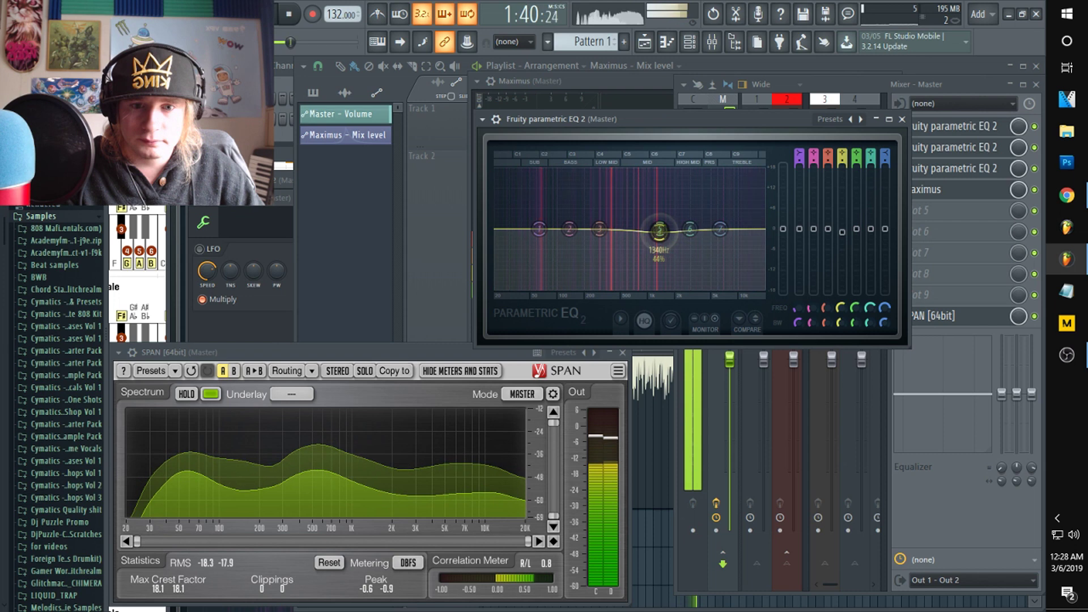
drag(644, 230, 637, 230)
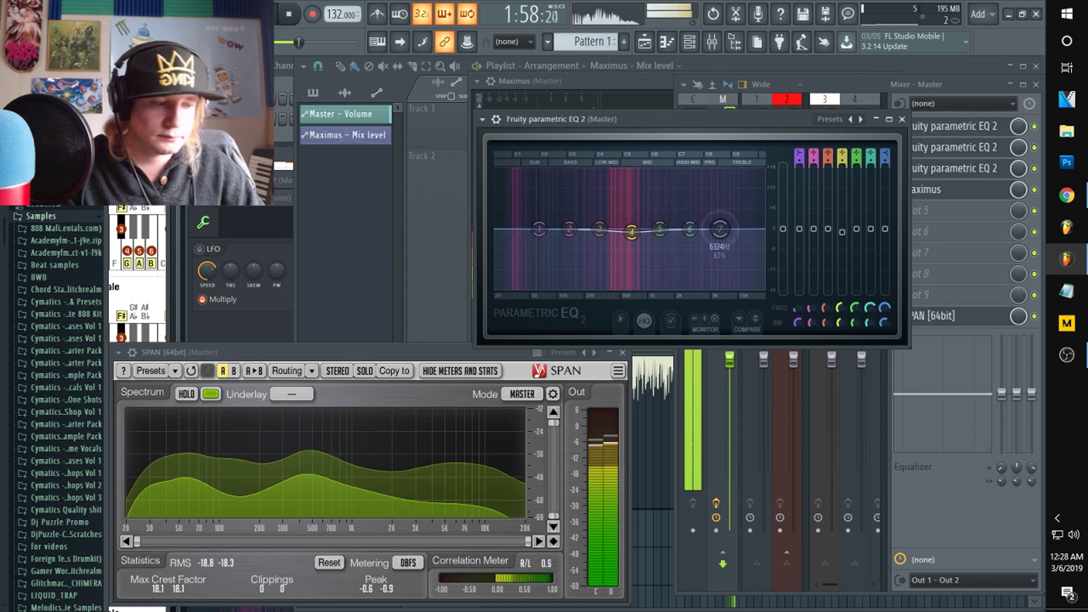
- Slightly boost EQ band 6 in the high mids and band 7 in the upper treble
drag(719, 229, 713, 229)
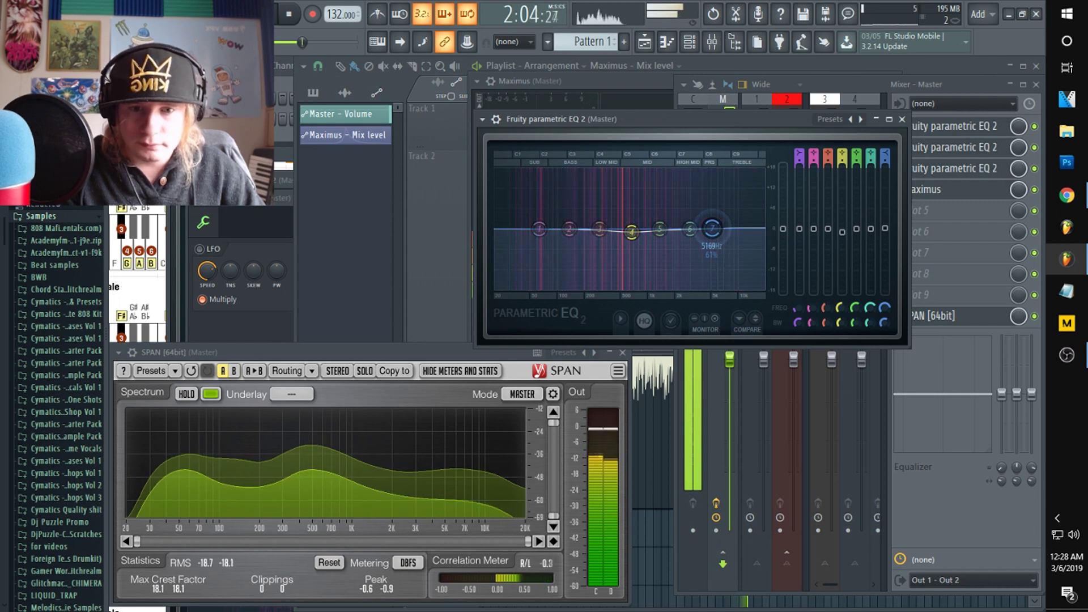
drag(712, 229, 710, 228)
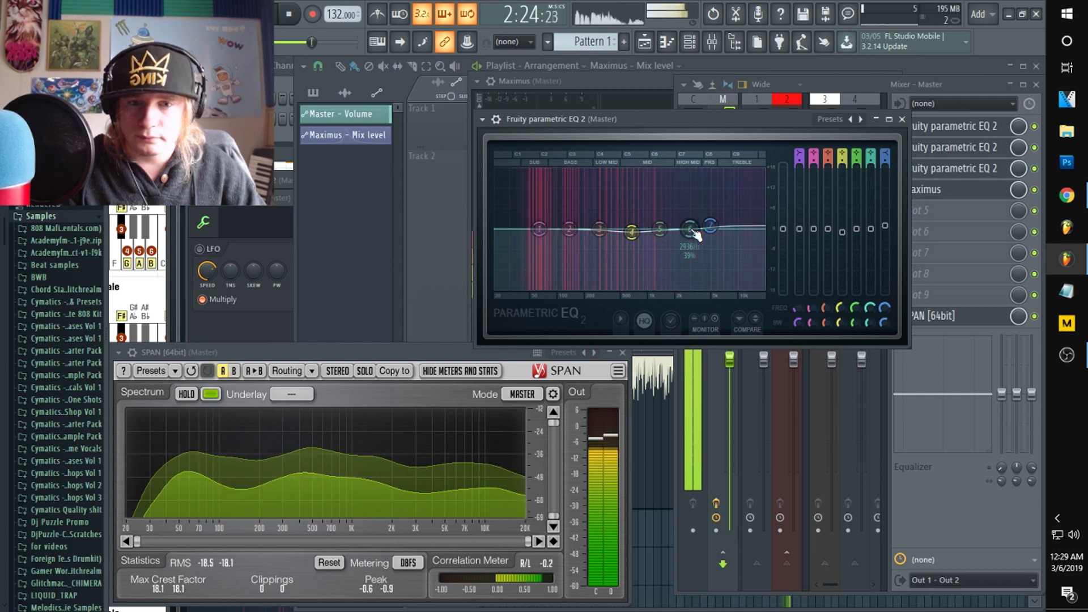
drag(690, 233, 755, 223)
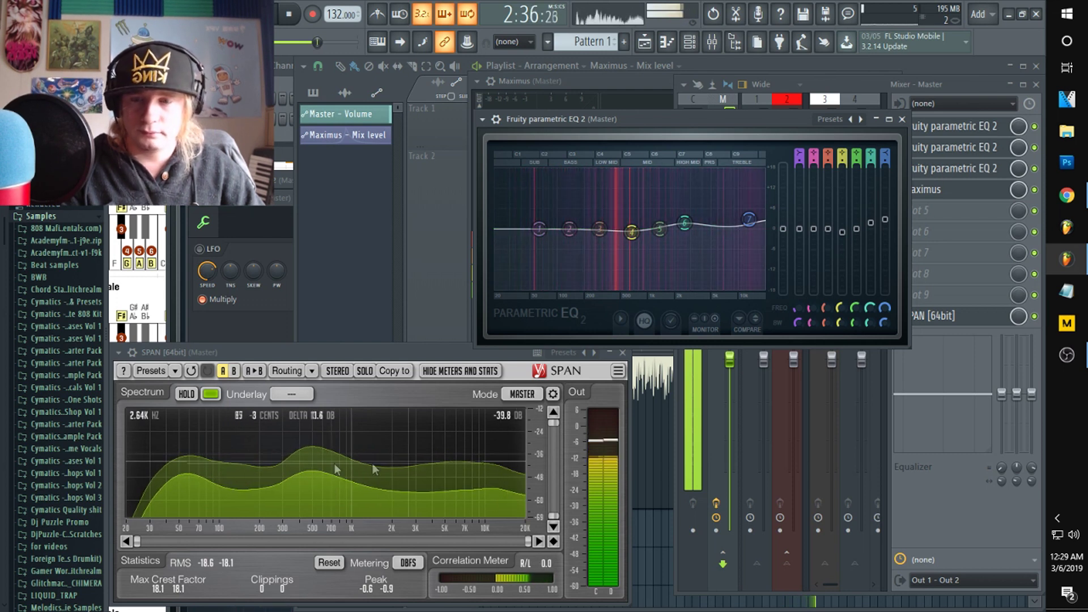
- Play the song and compare SPAN's low, mid and high levels with the EQ curve, stopping playback when done
key(F9)
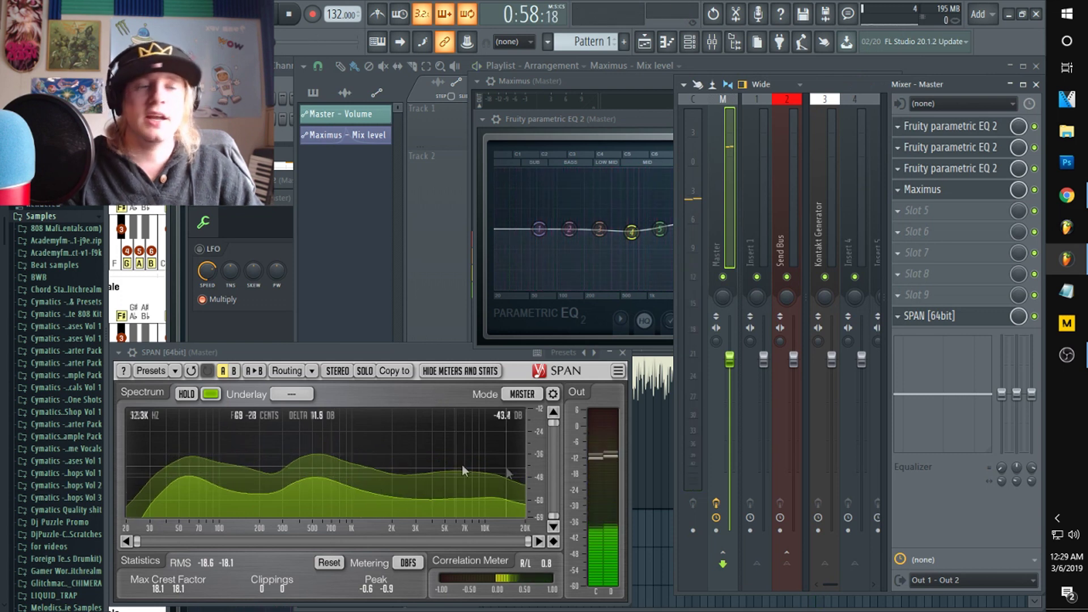
click(638, 120)
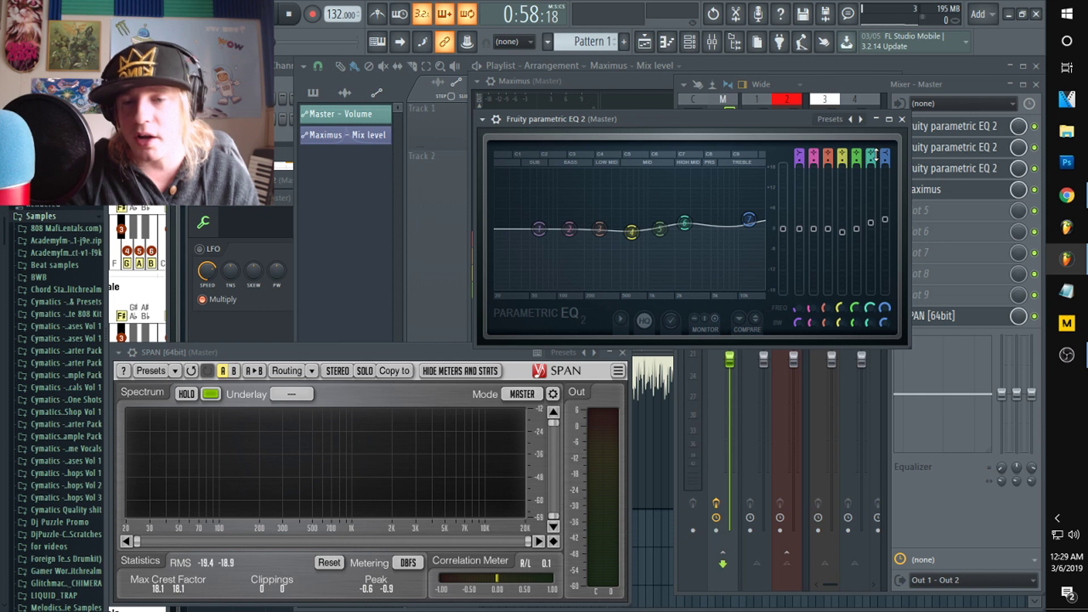
key(space)
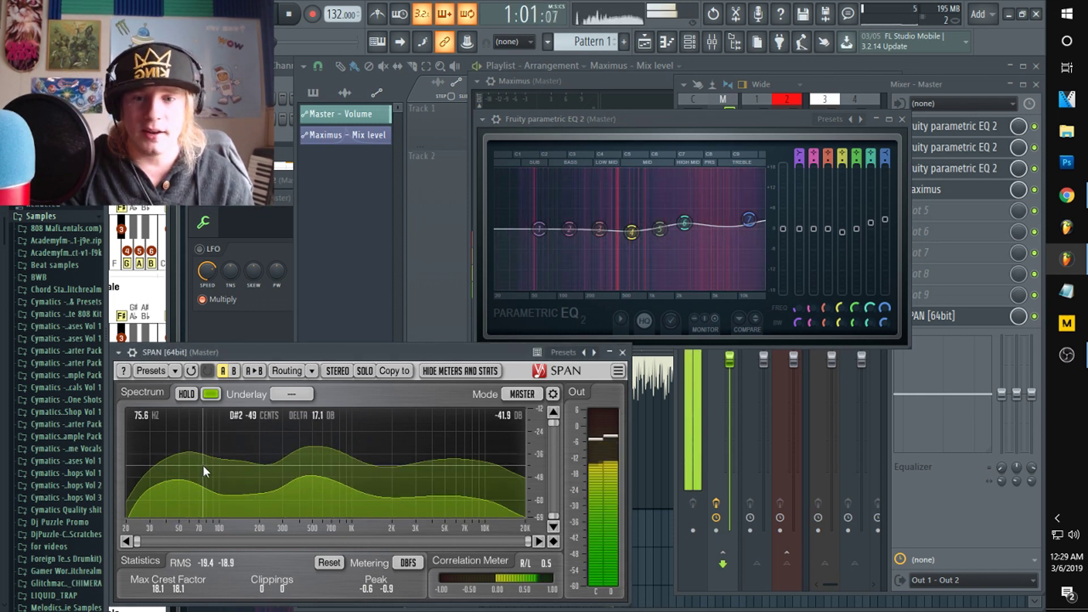
key(space)
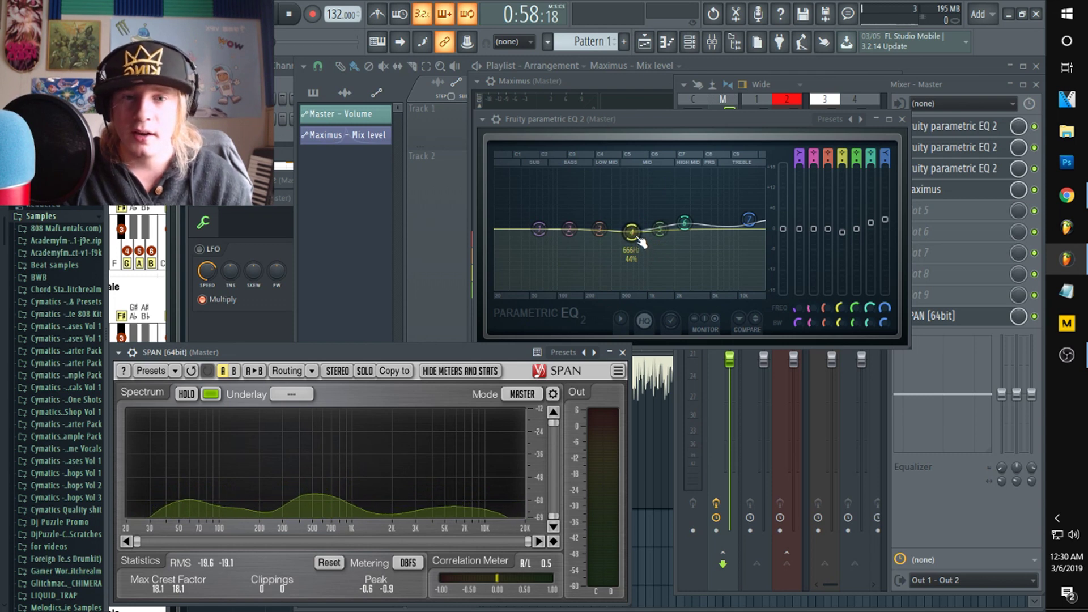
key(space)
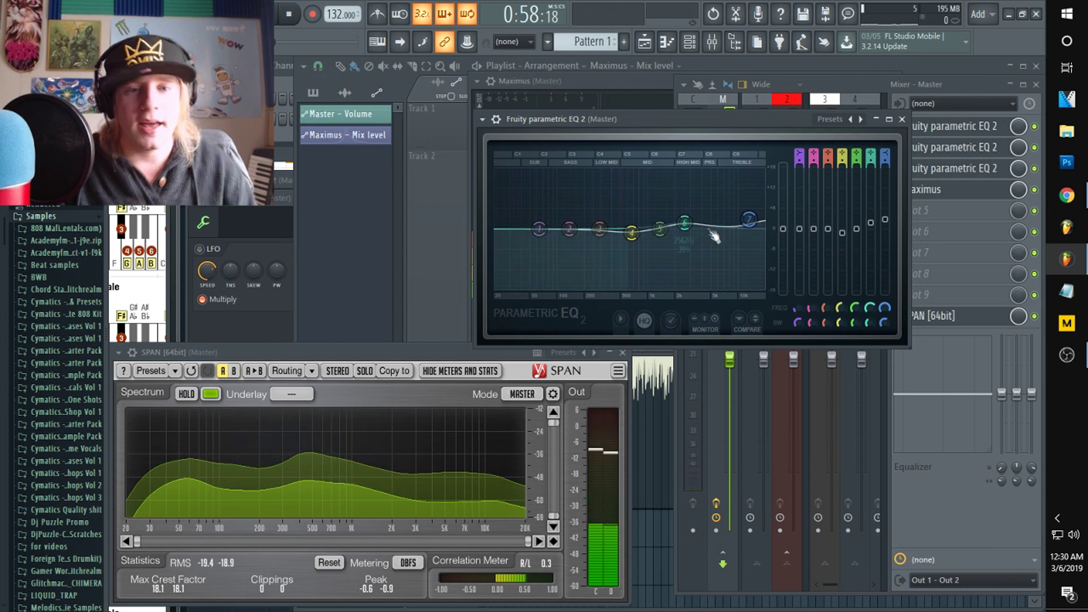
- Move Maximus down to slot 5, load a second Maximus in slot 4, and reposition its window beside the master channel
click(877, 104)
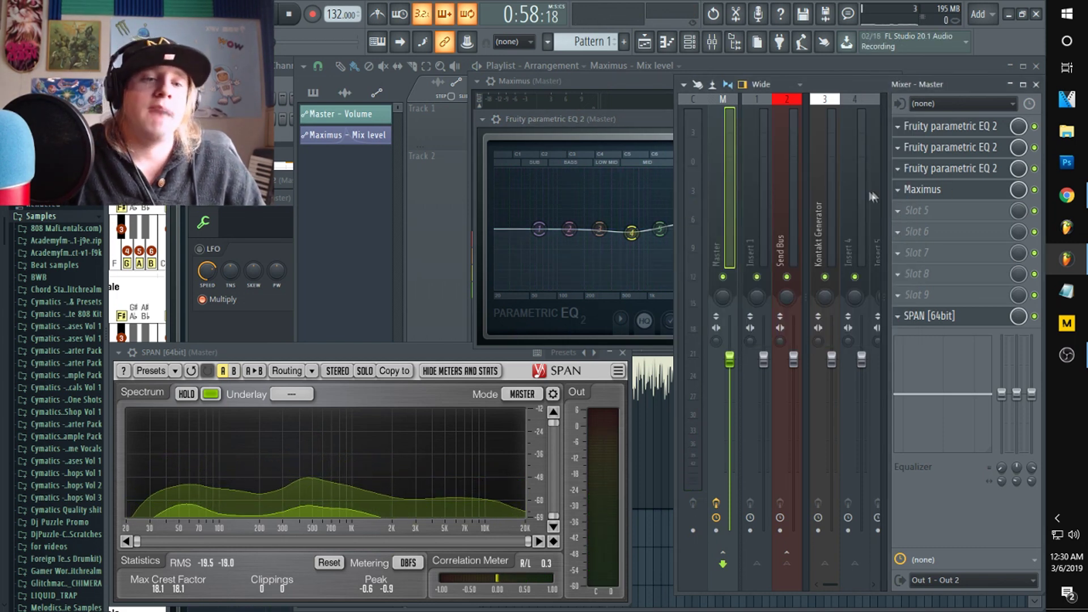
click(902, 193)
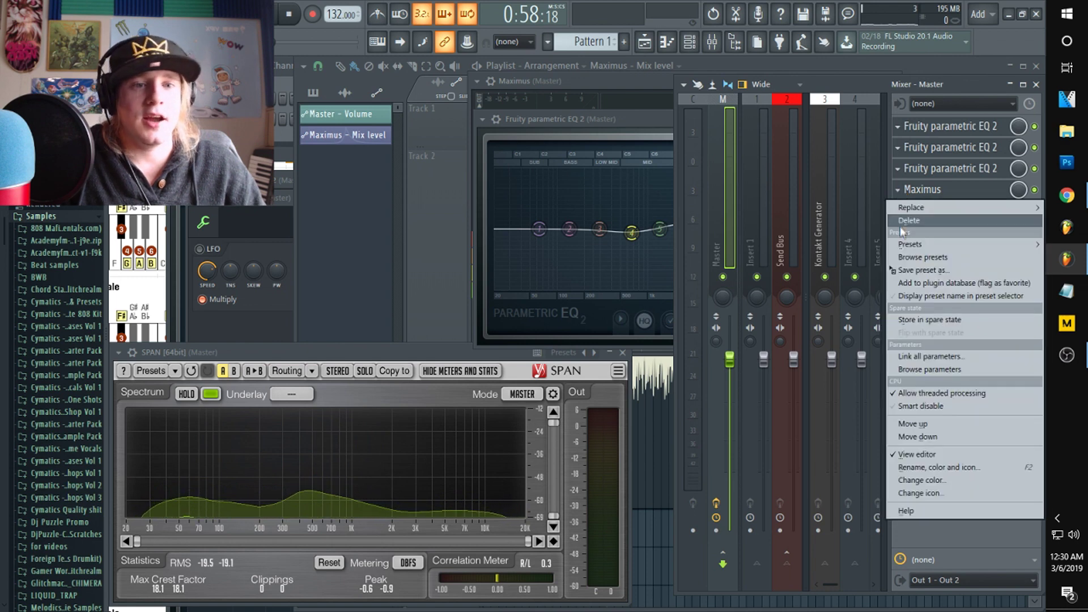
click(897, 437)
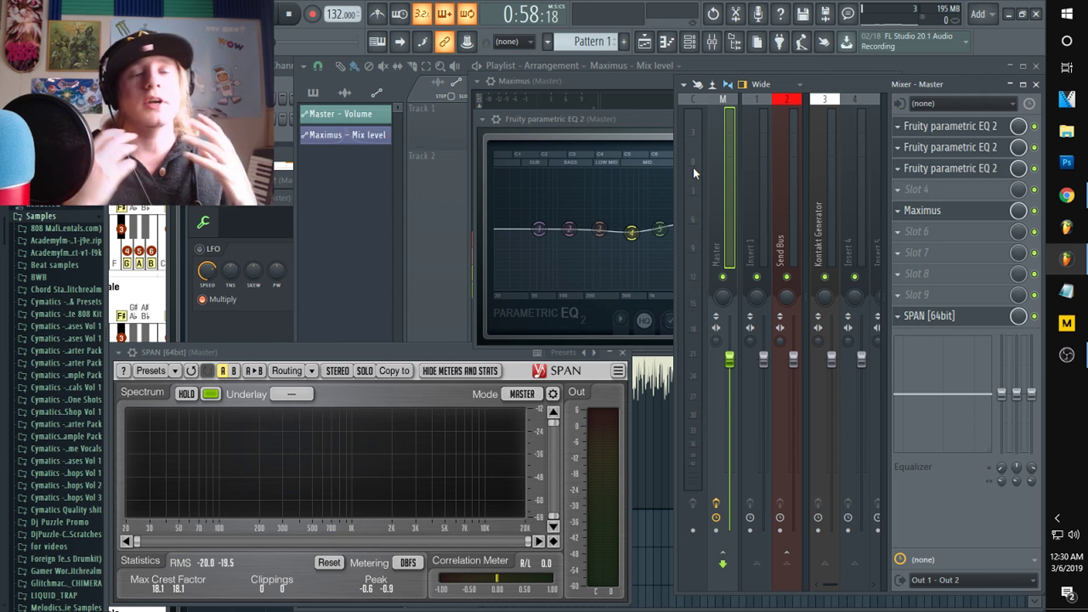
click(899, 192)
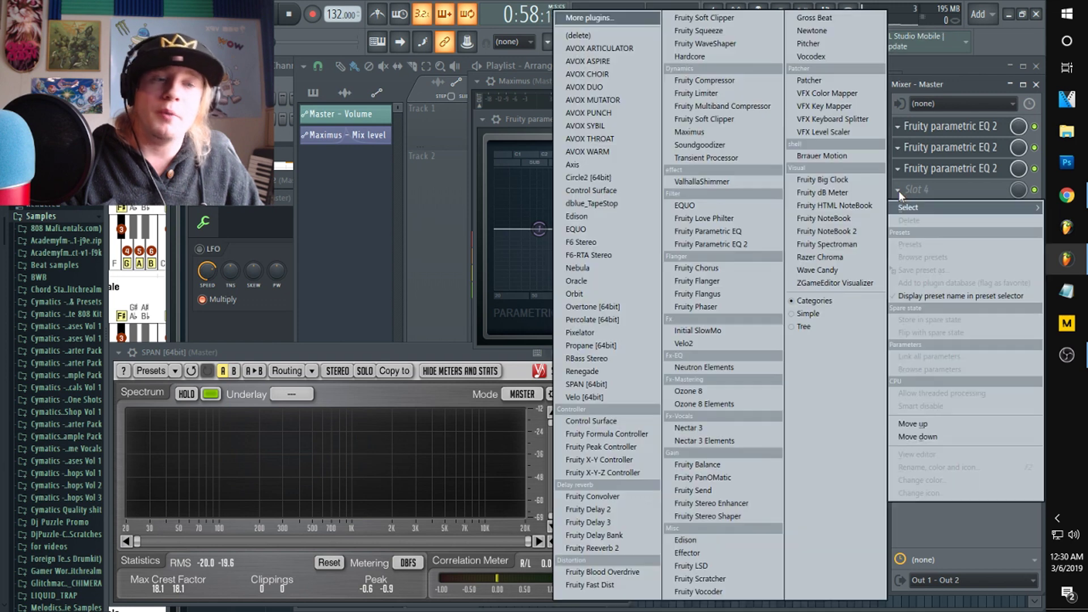
click(705, 134)
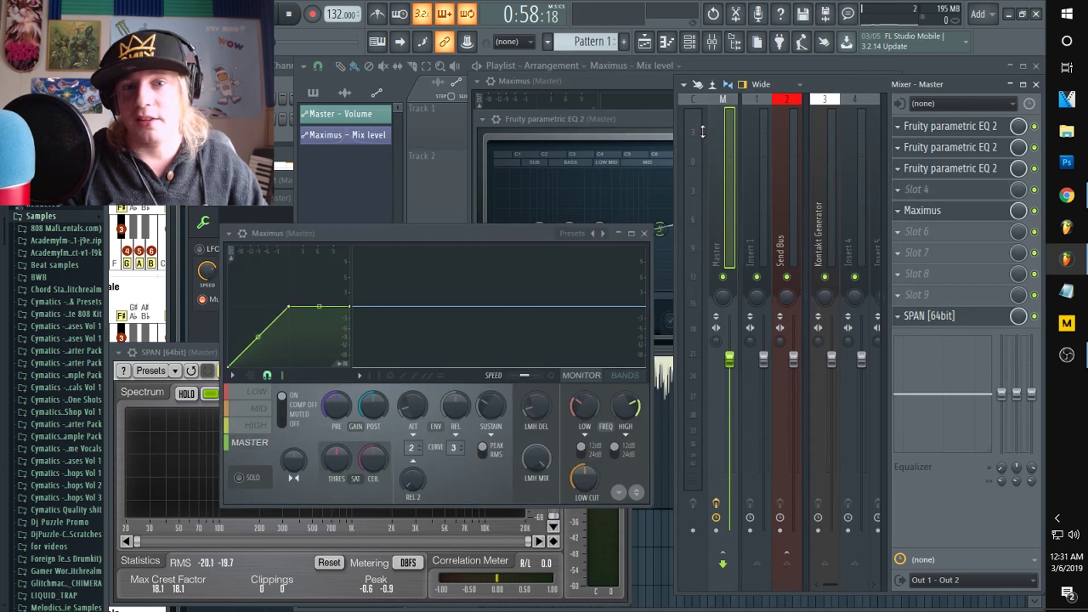
drag(339, 238, 577, 152)
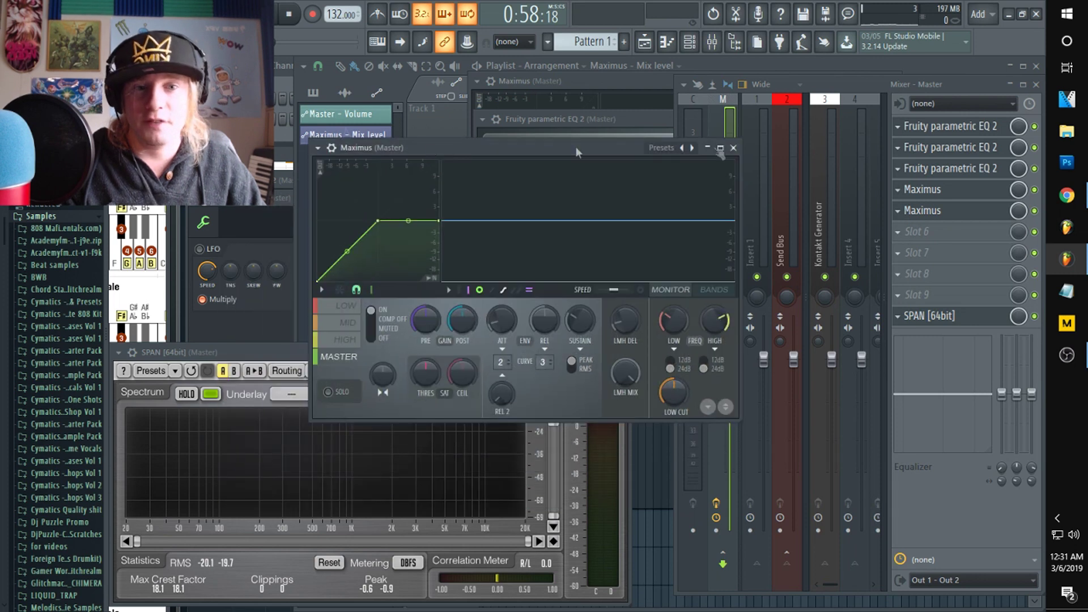
- Move the original Maximus from slot 5 down to slot 7 and maximize the new Maximus window
right_click(910, 212)
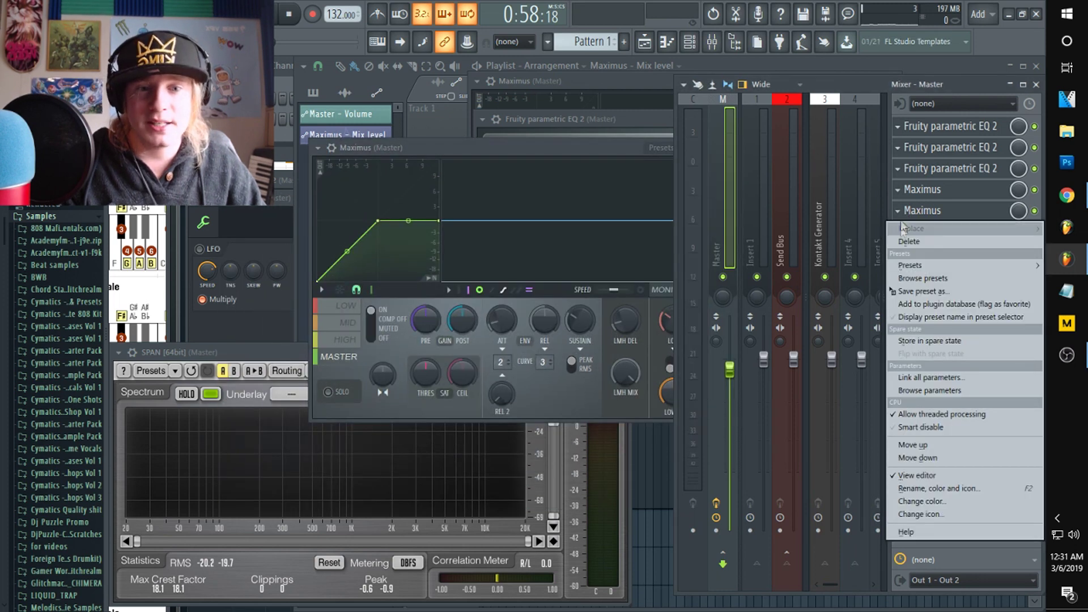
click(912, 457)
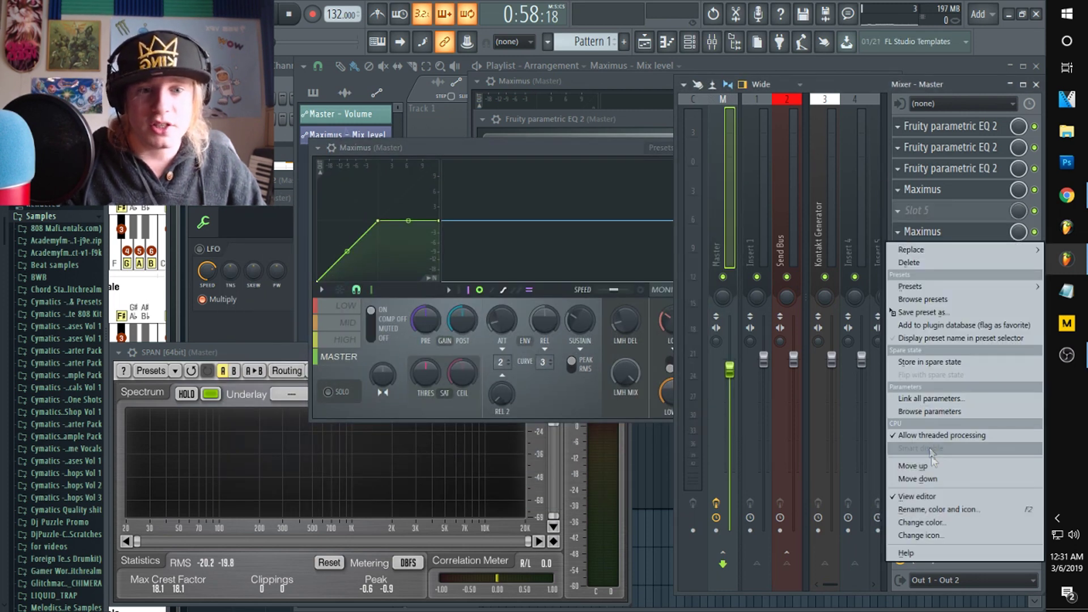
click(918, 479)
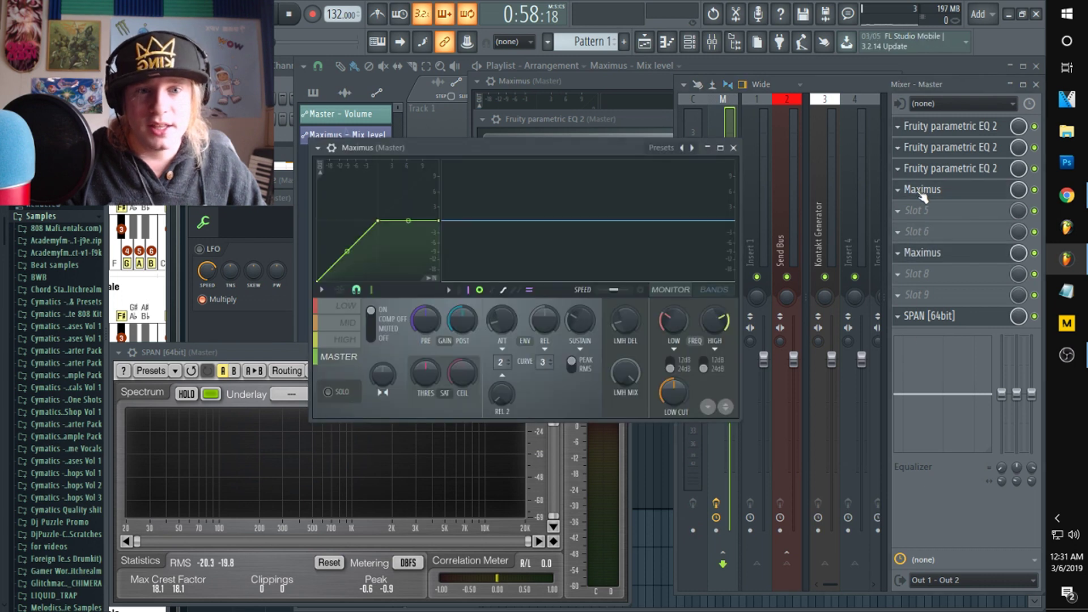
double_click(526, 149)
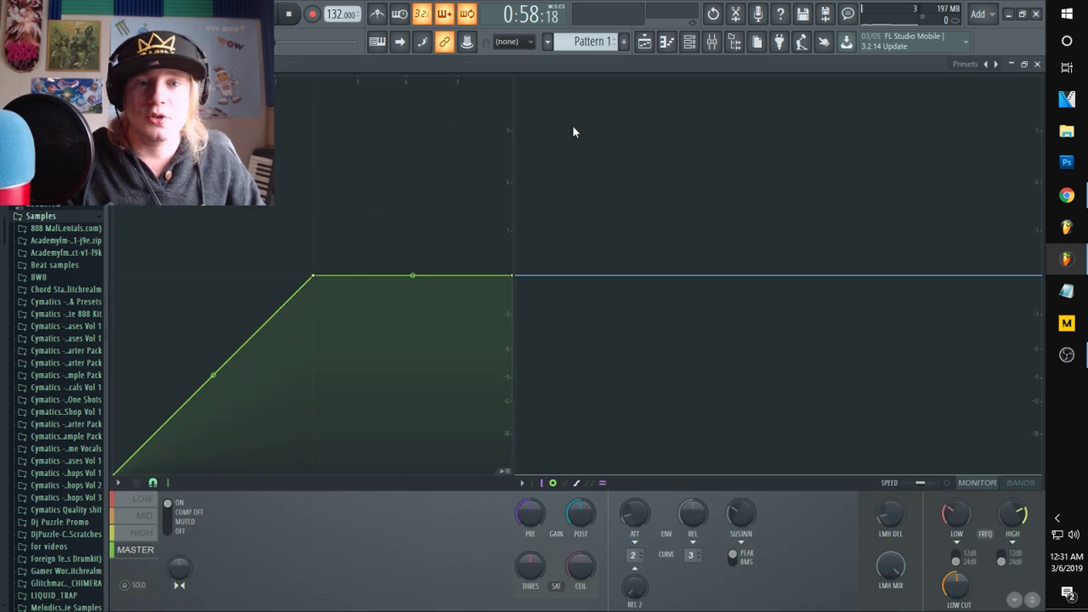
- Solo the low band in the restored Maximus window, display the bands, lower the low crossover frequency, and audition the result
click(1025, 65)
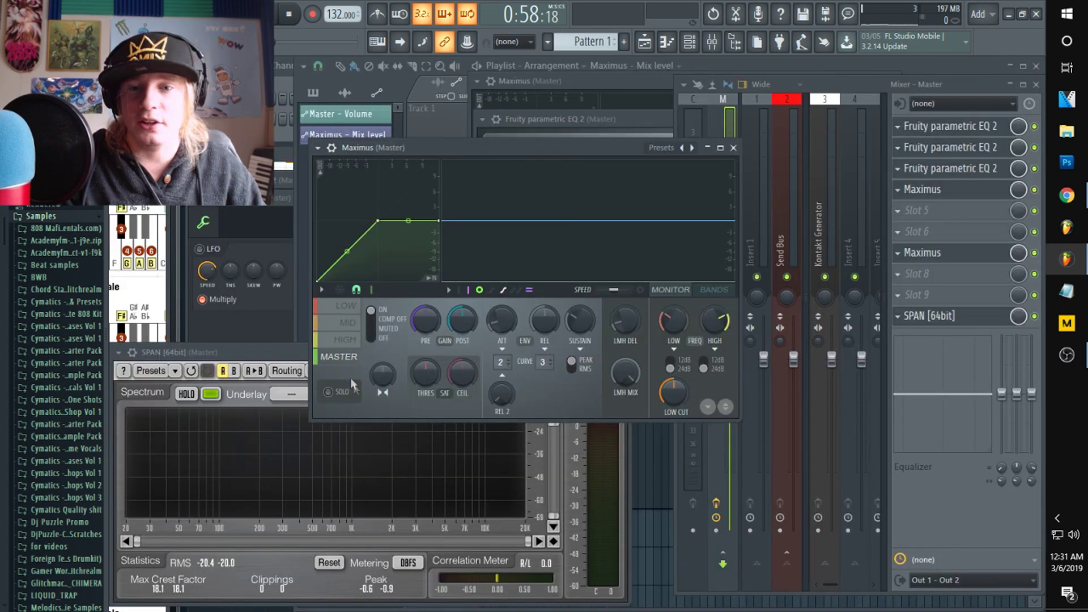
click(347, 307)
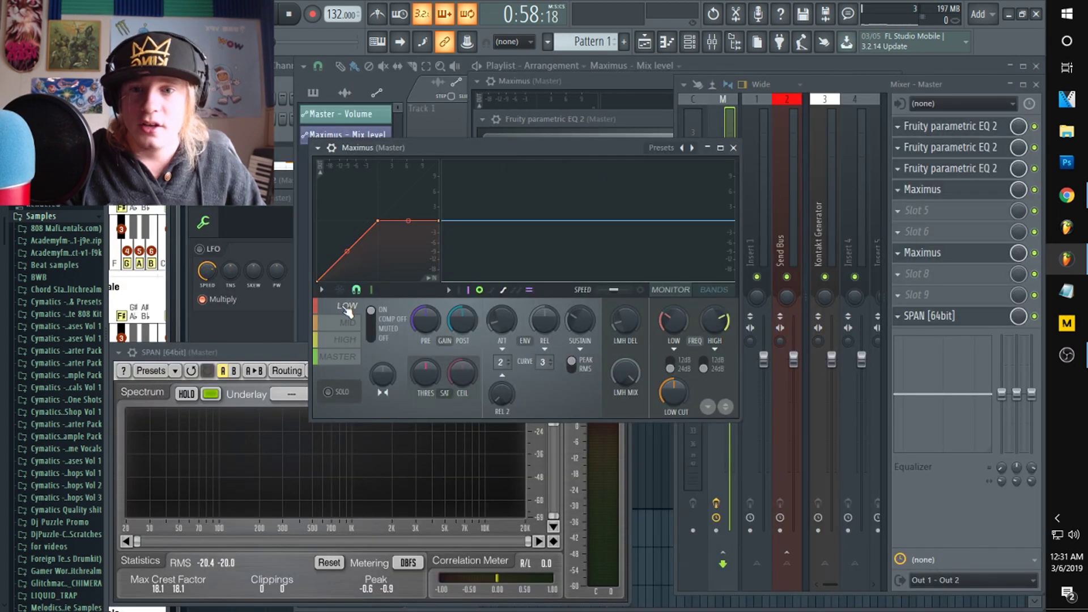
click(712, 291)
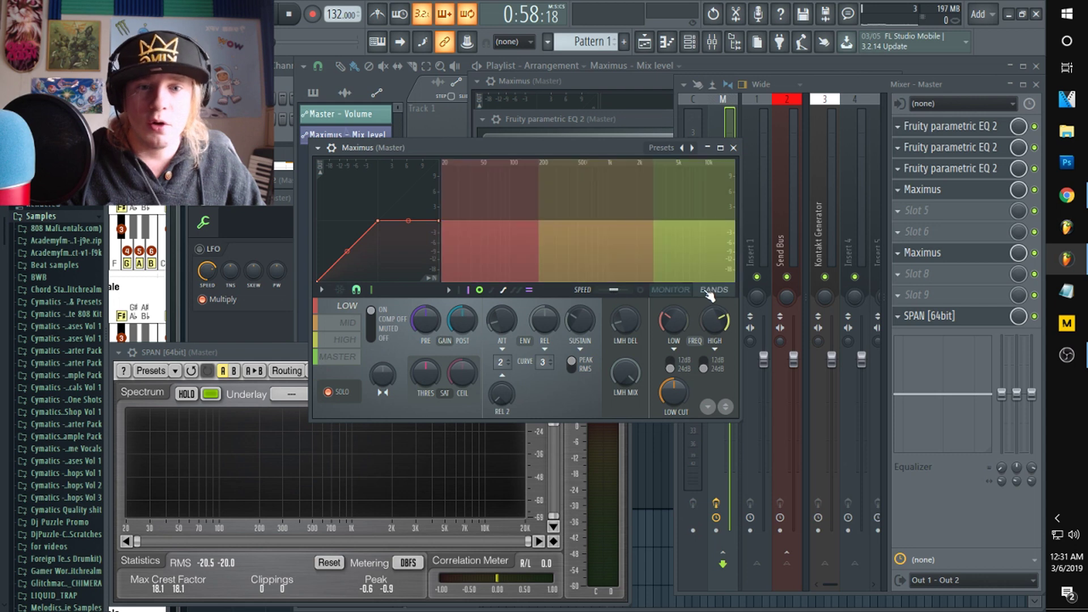
drag(675, 316, 676, 327)
key(space)
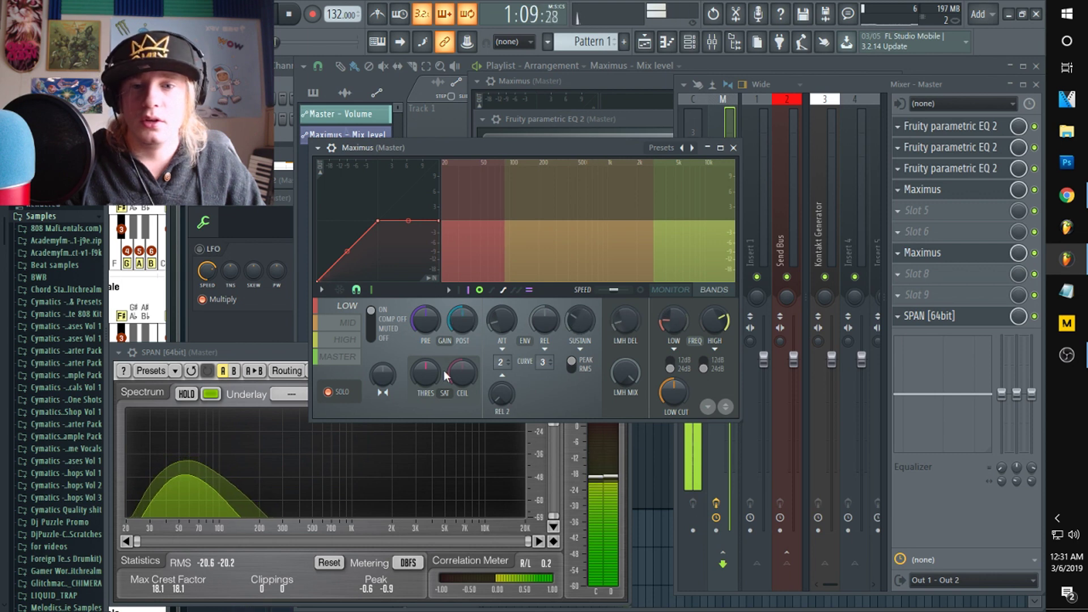
key(space)
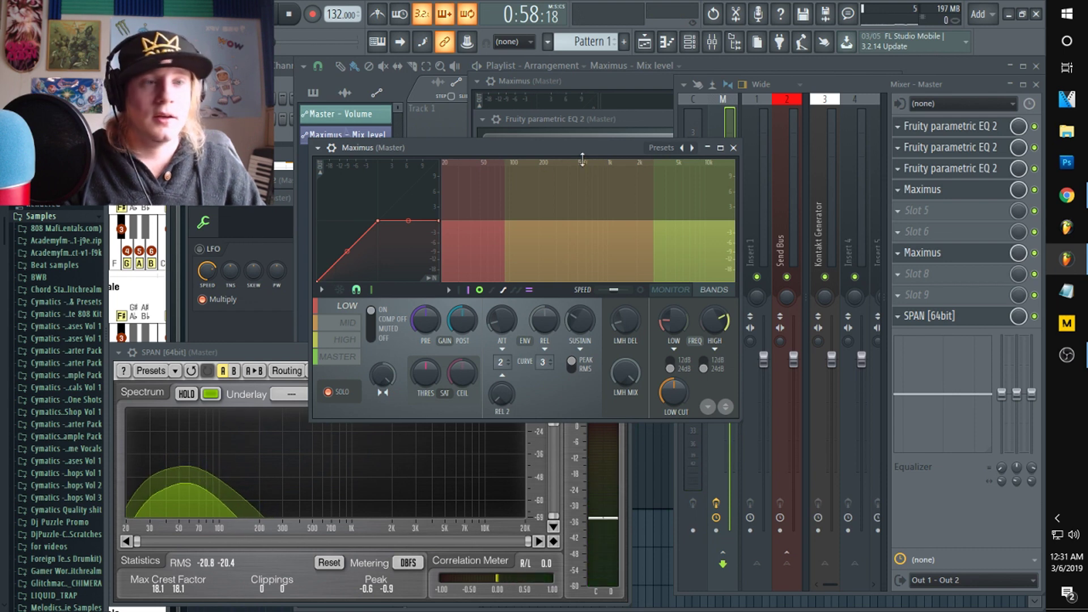
- Switch between the soloed mid and high bands and raise the high crossover frequency slightly
click(355, 322)
click(345, 340)
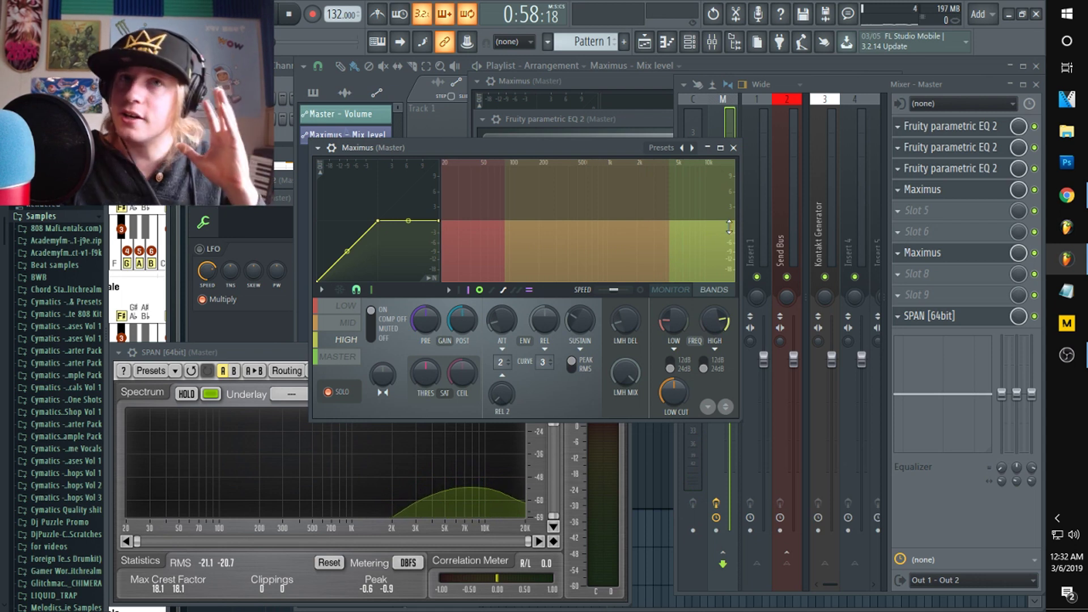
click(572, 197)
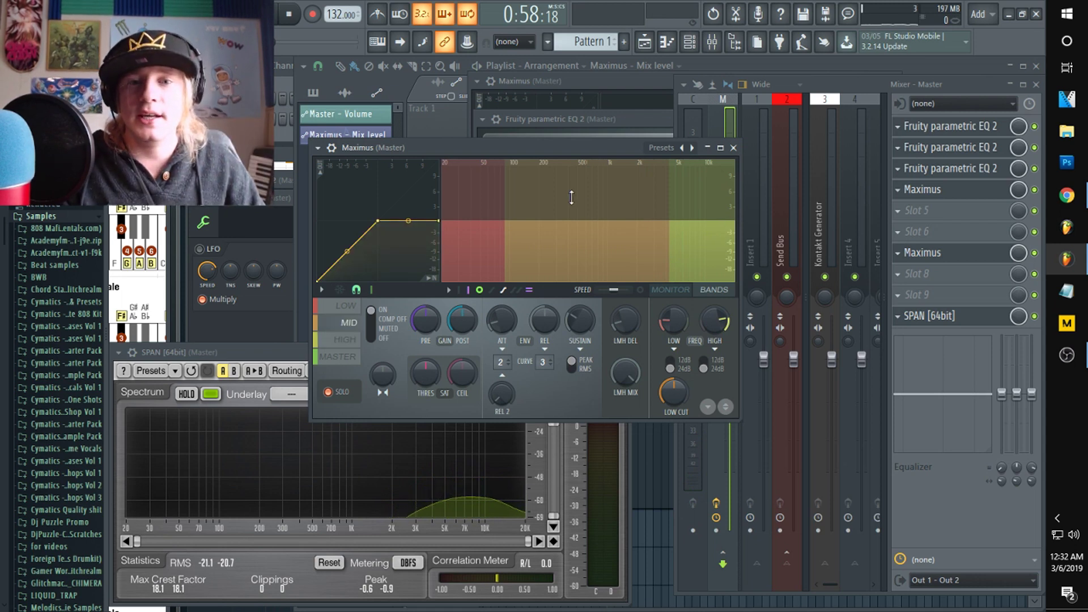
click(695, 211)
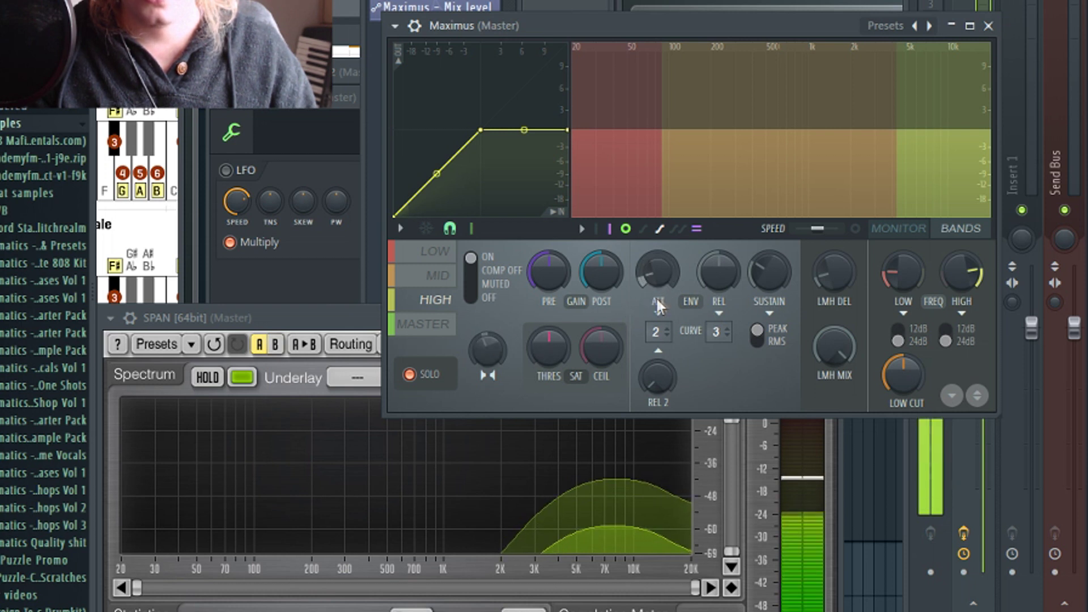
- Set the high band's stereo separation slightly off centre, and try a post gain boost before returning it to its original level
right_click(480, 356)
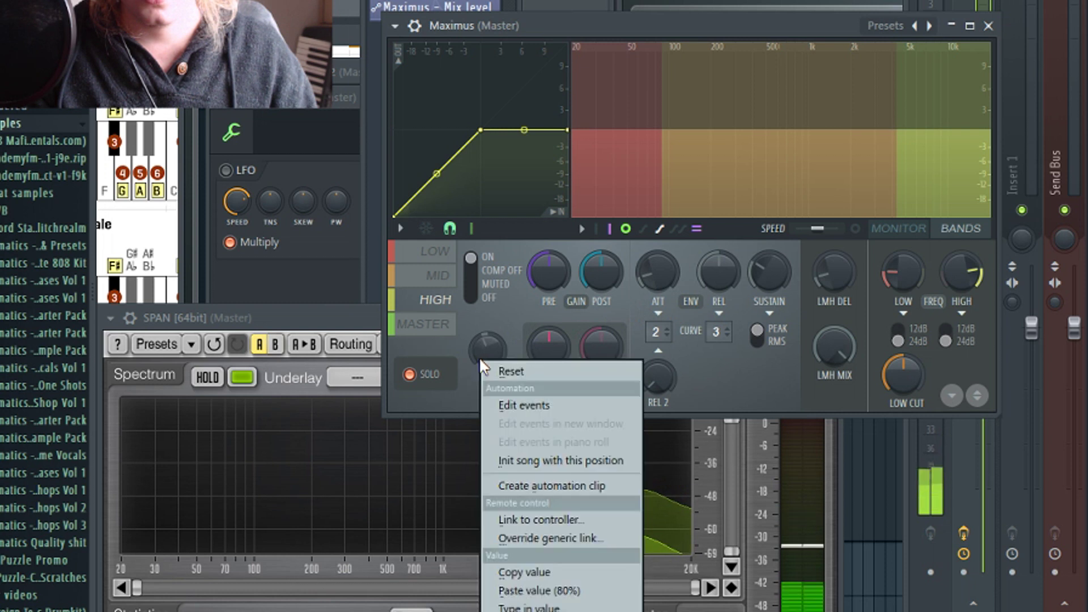
click(494, 361)
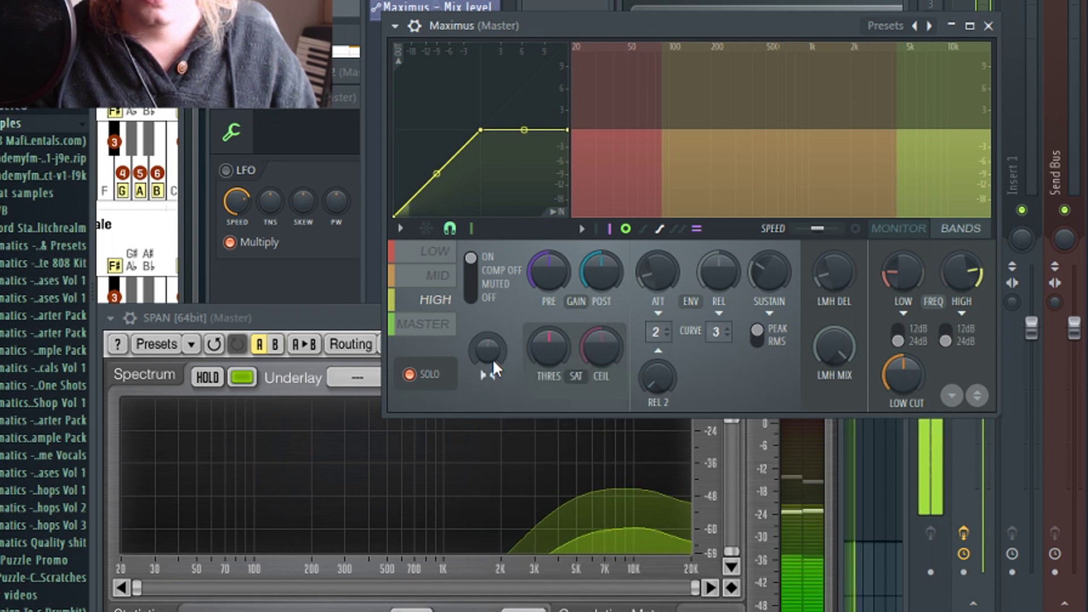
drag(493, 360, 493, 366)
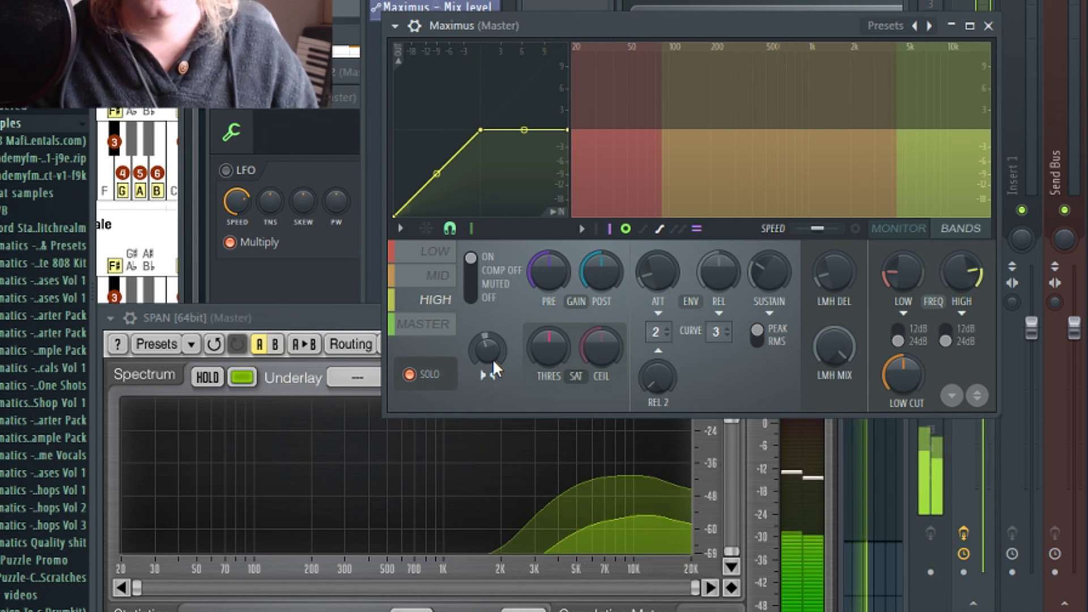
drag(610, 276, 610, 240)
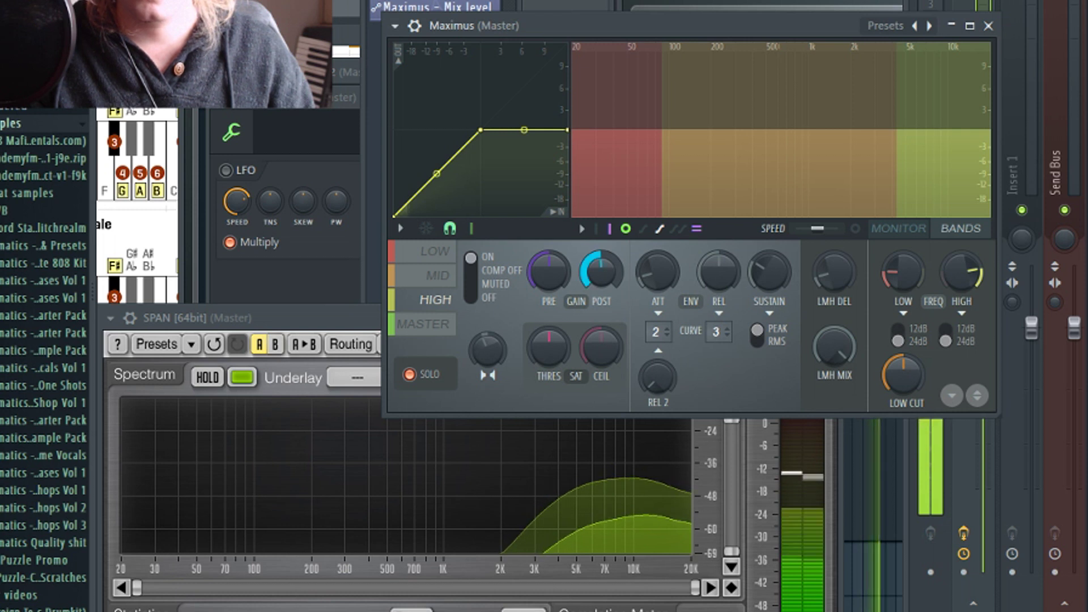
drag(610, 240, 604, 273)
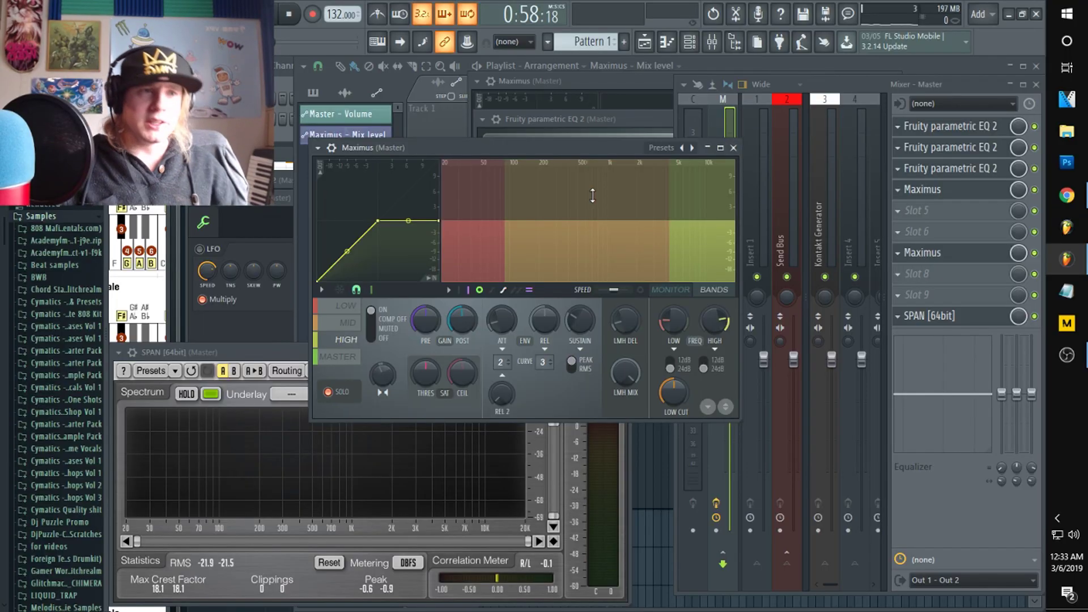
- Select the soloed mid band and play the song to examine its range in SPAN
click(592, 195)
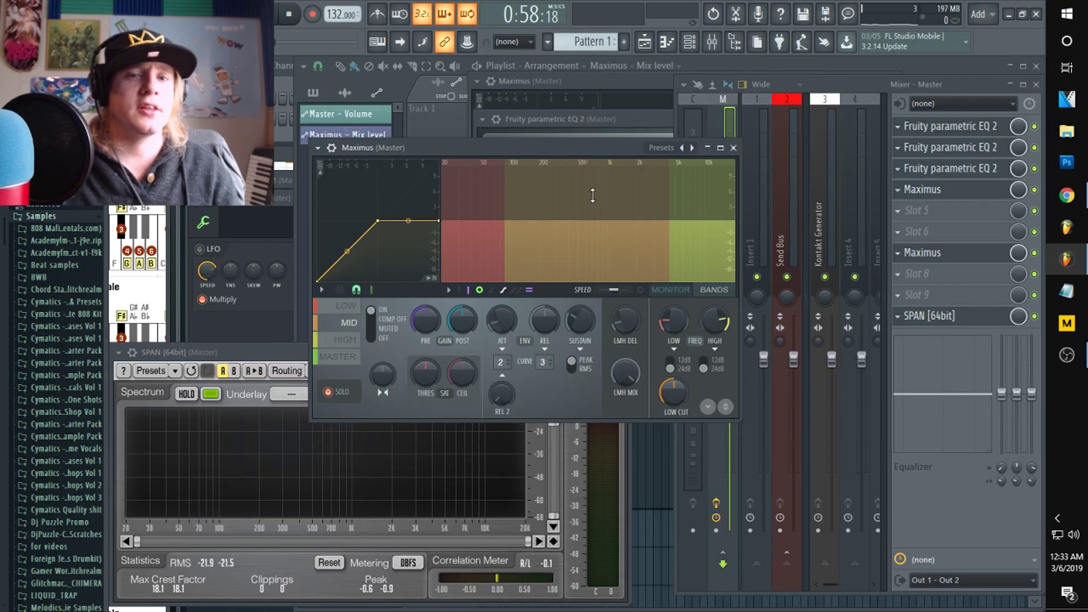
key(space)
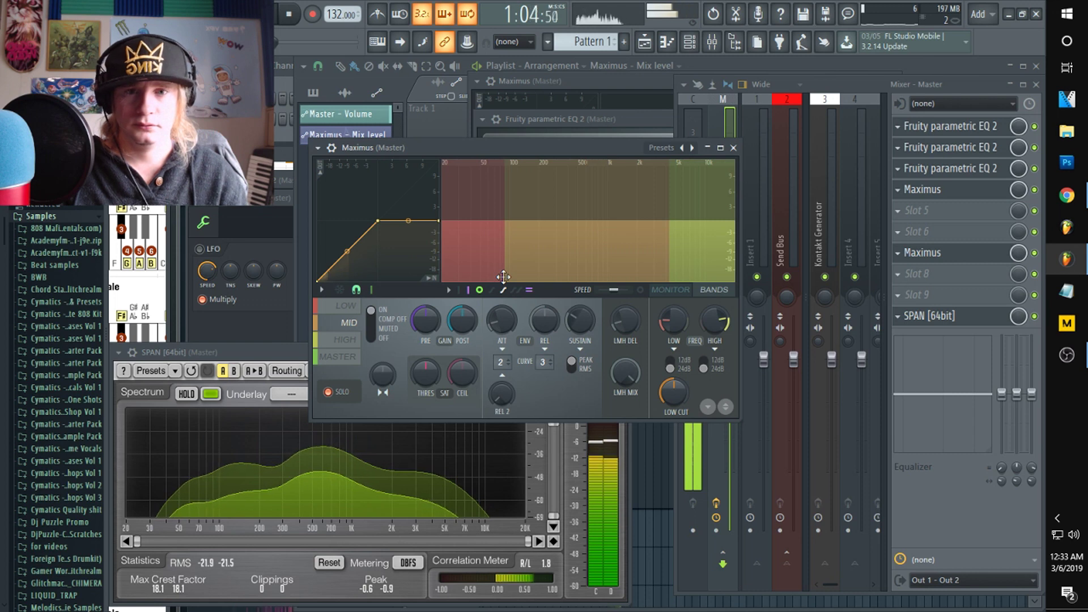
key(space)
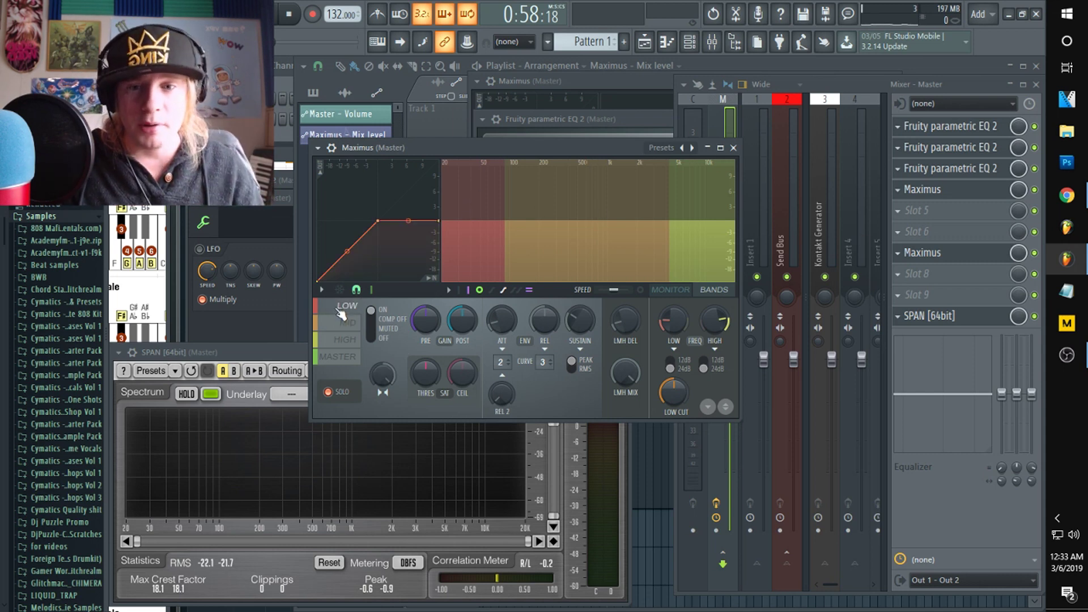
- Switch Maximus to the master band and turn solo off during a short playback
click(339, 356)
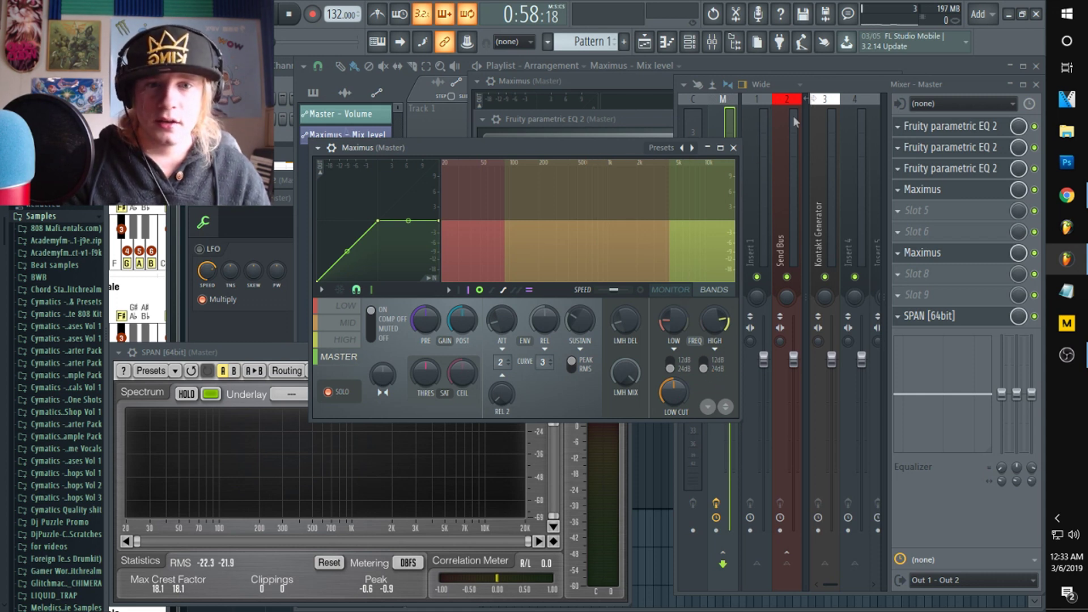
key(space)
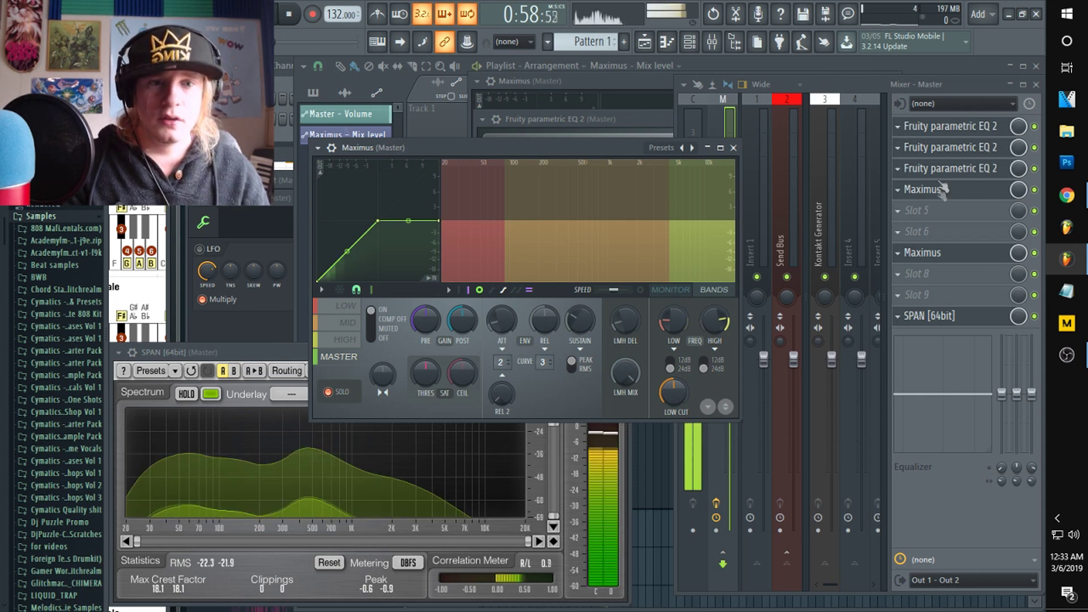
click(328, 392)
key(space)
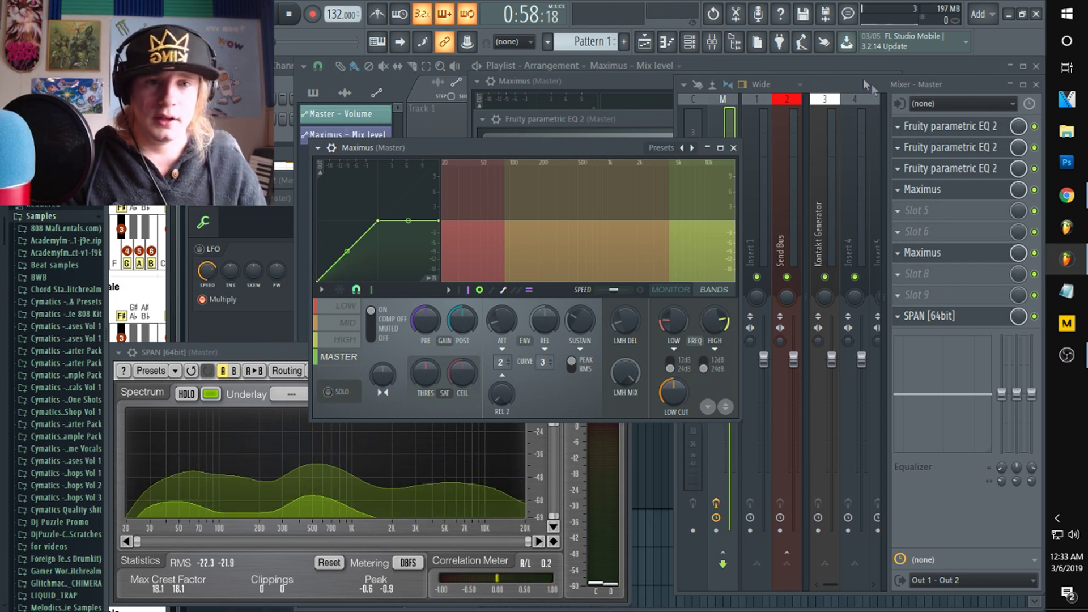
- Bring the mixer forward and play the song to check the full mix's levels on the master meter and SPAN
click(836, 90)
key(space)
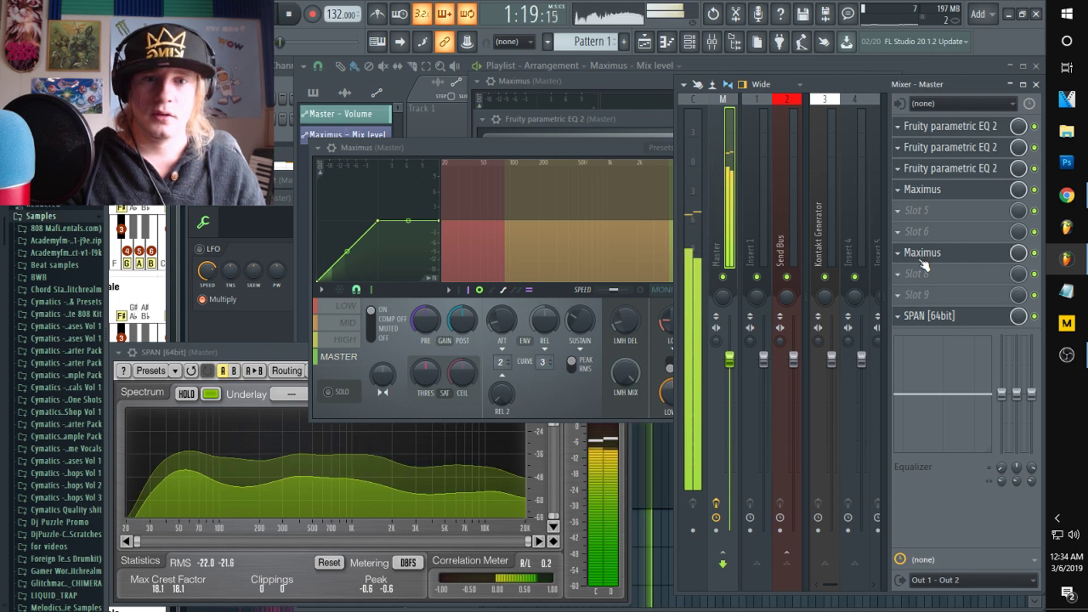
key(space)
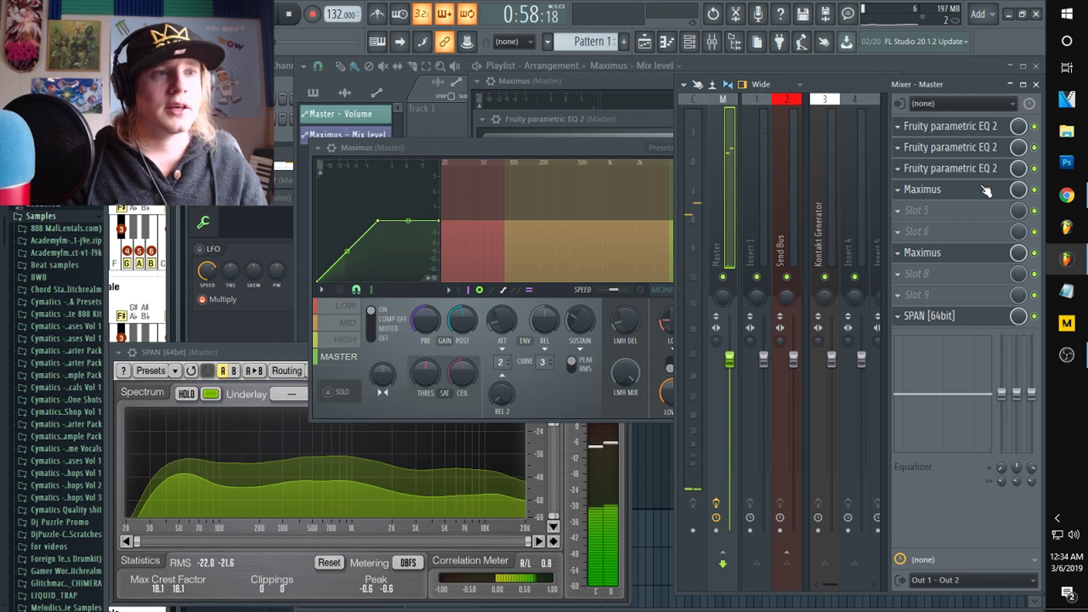
- Load Fruity Limiter into slot 5 of the master channel
click(907, 217)
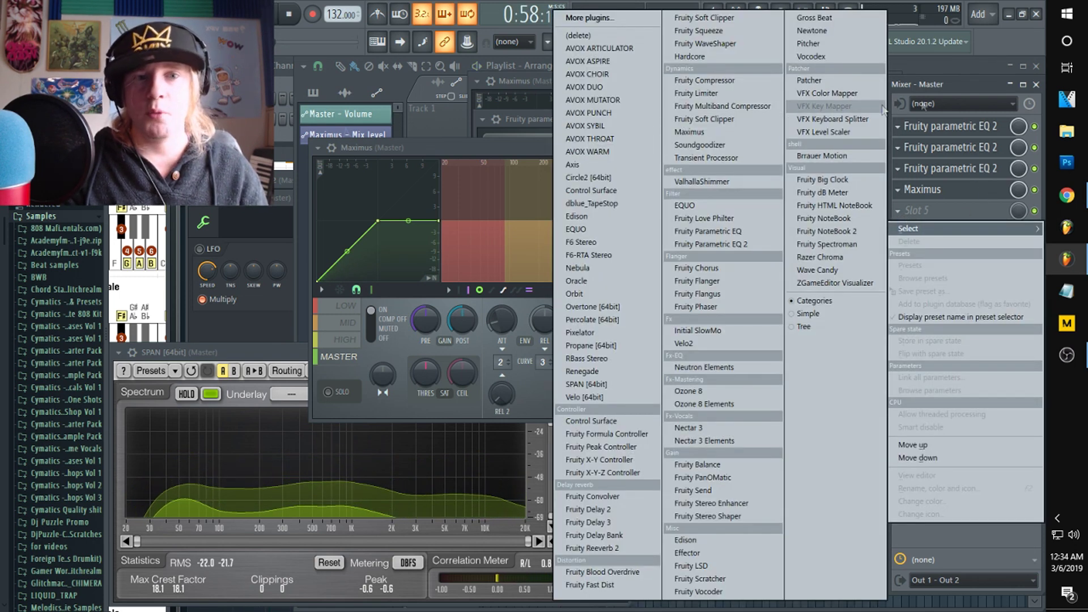
click(980, 83)
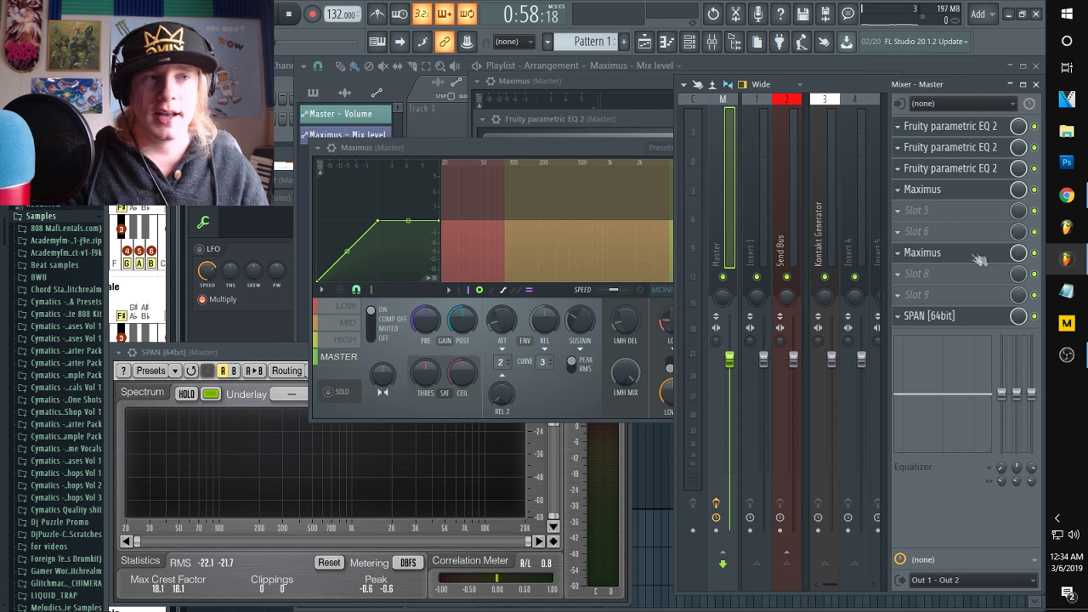
click(902, 216)
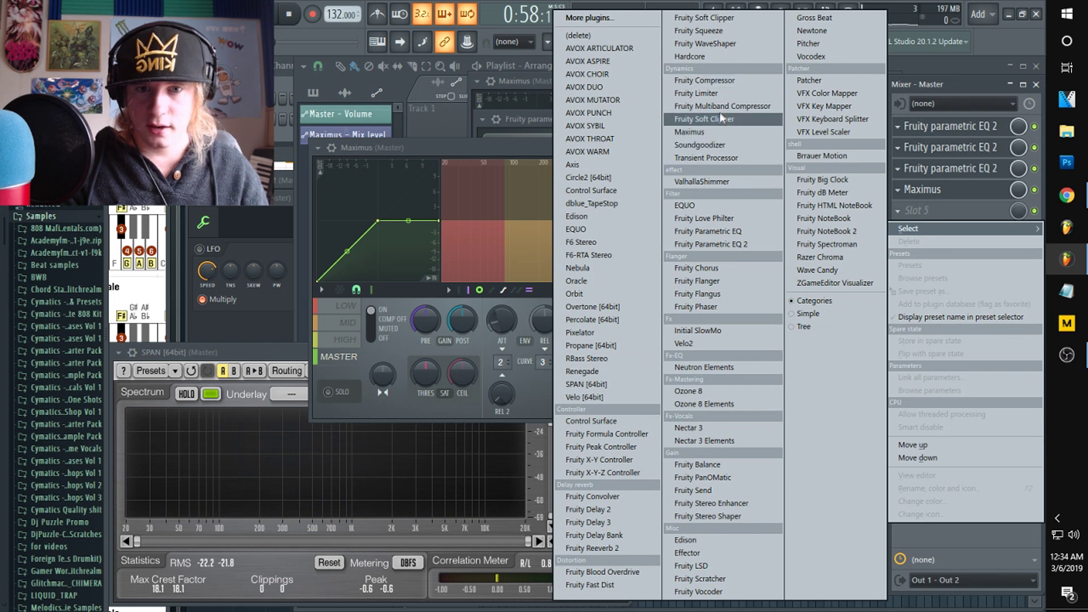
click(696, 94)
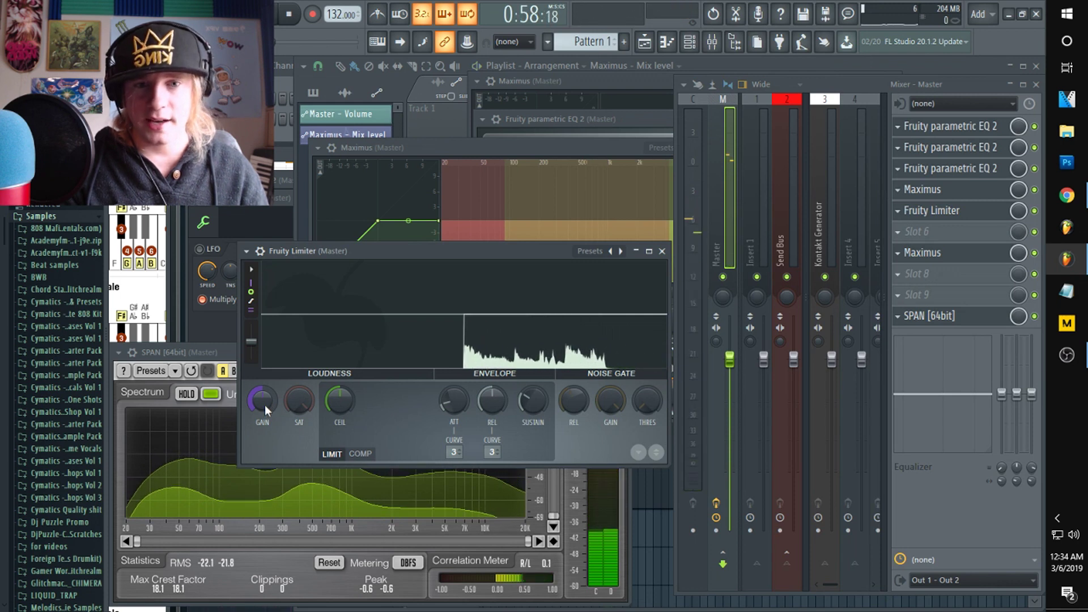
- Select bars 65 to 74 of the wizpiano pre master clip in the playlist as the playback loop
click(844, 63)
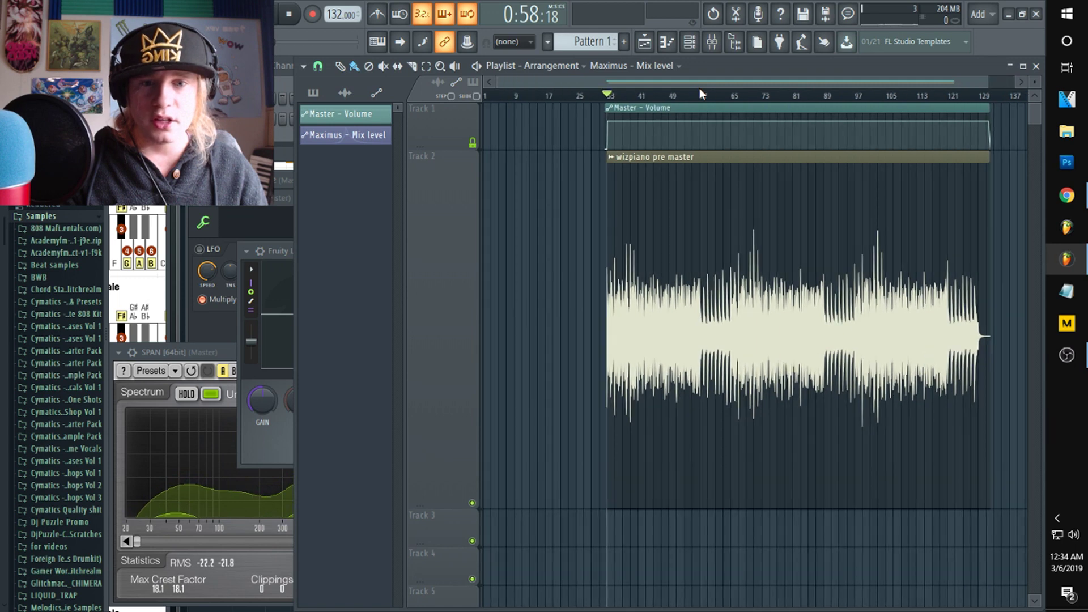
scroll(785, 100, up, 3)
scroll(785, 101, up, 2)
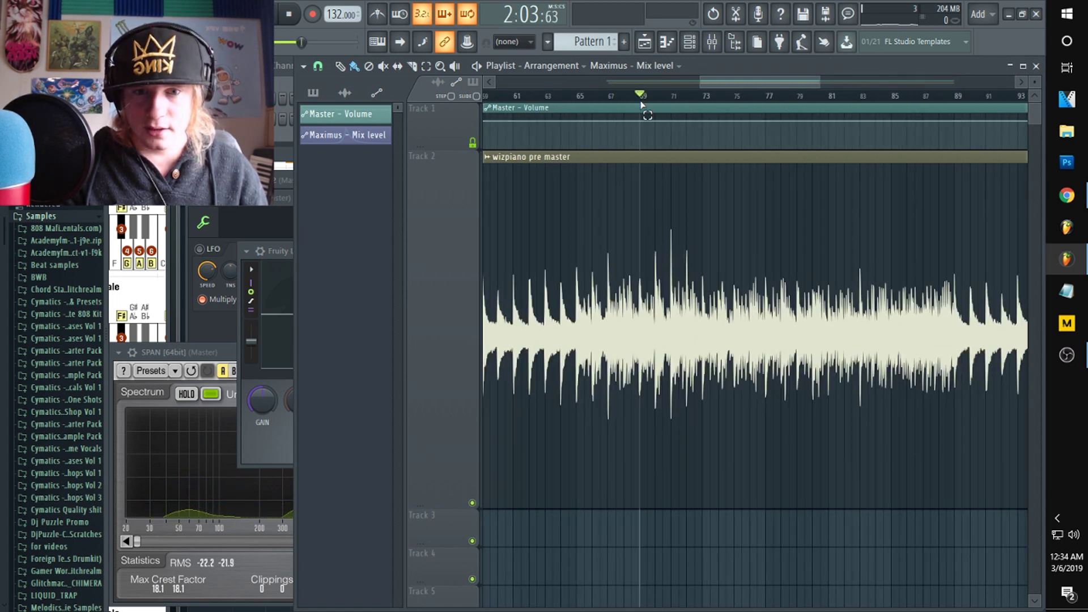
drag(641, 103, 688, 106)
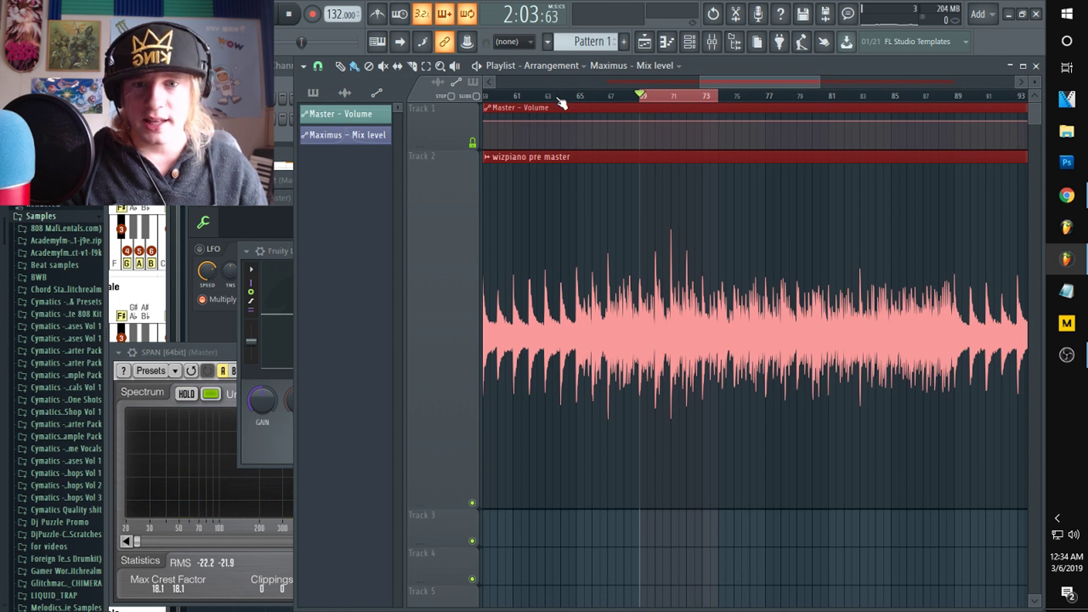
drag(578, 103, 721, 101)
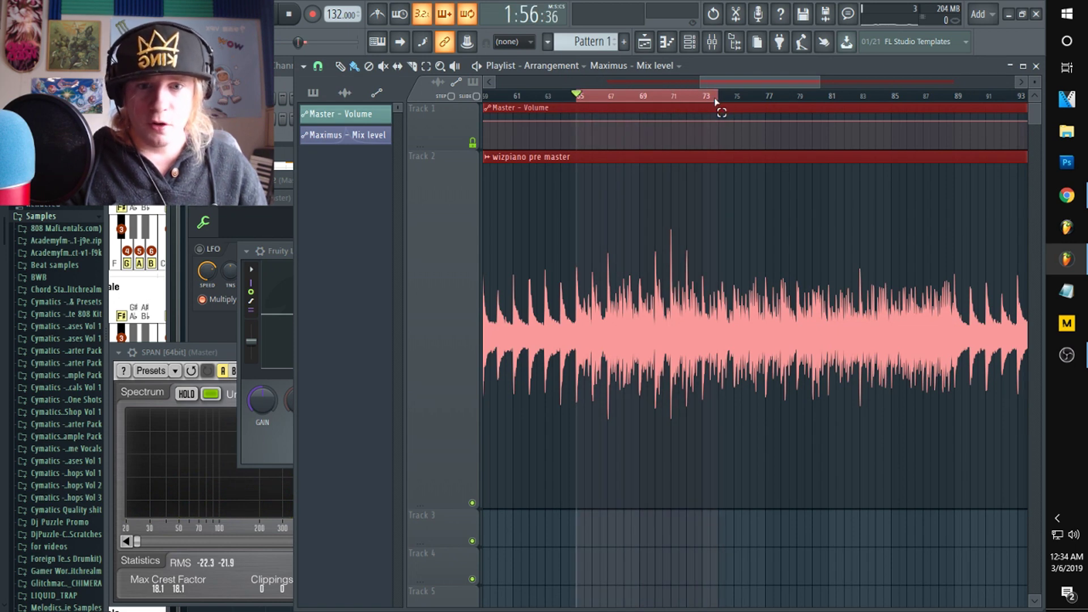
- Reopen Fruity Limiter from the mixer and raise its gain slightly while the loop plays, bypassing the Maximus in slot 7
click(710, 50)
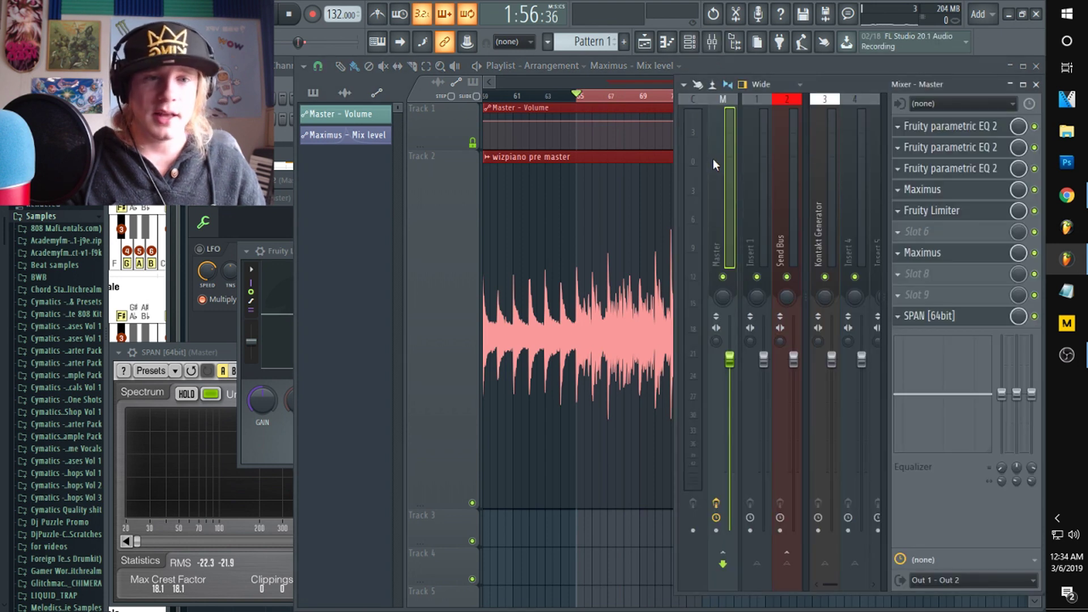
click(954, 213)
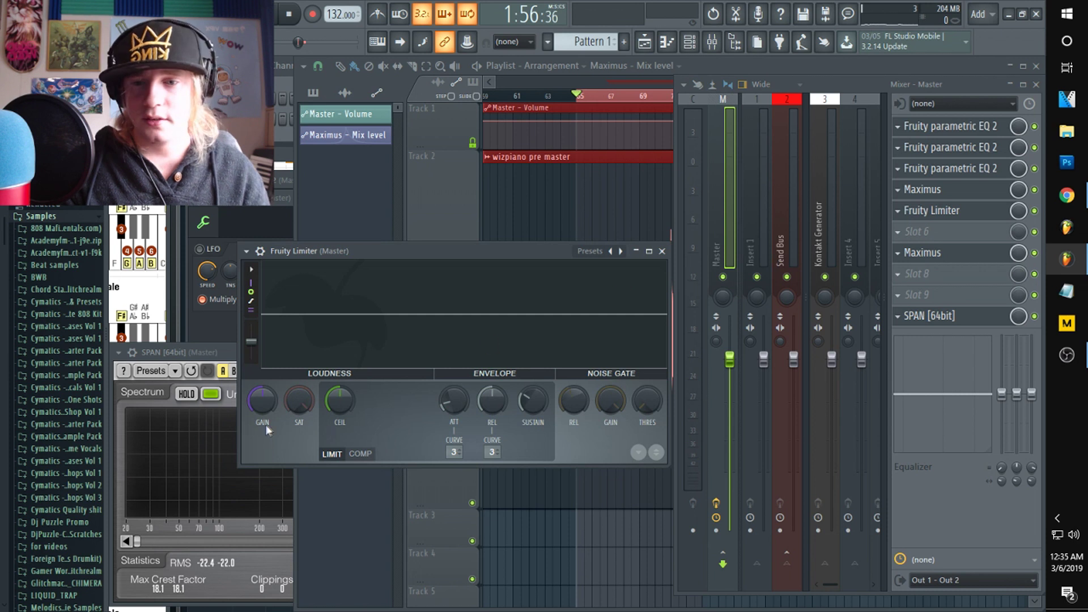
key(space)
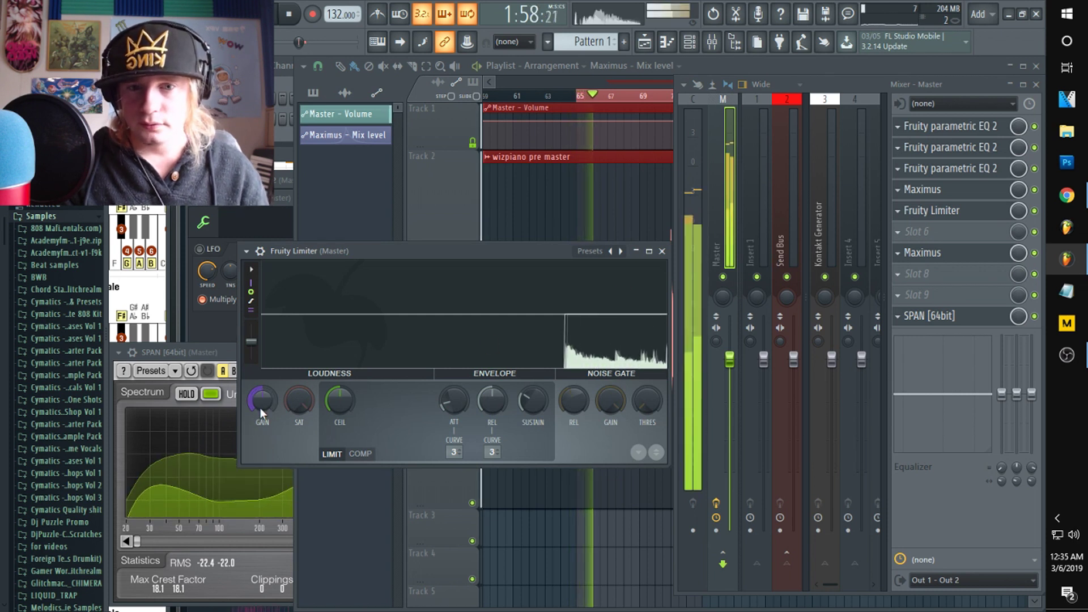
drag(260, 406, 261, 384)
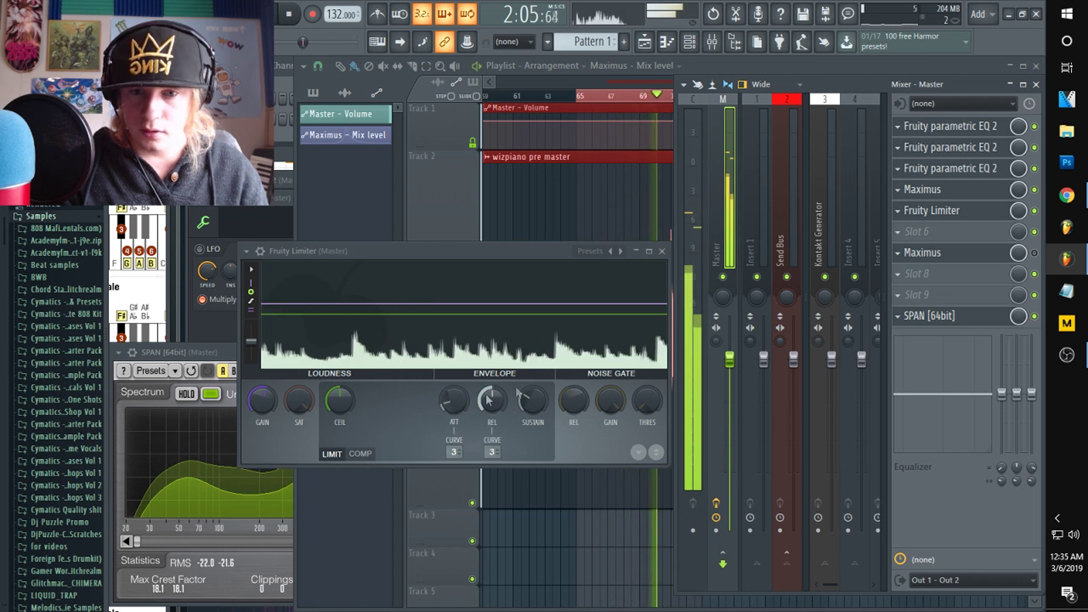
- Maximize the Fruity Limiter window and lower its ceiling to the level of the loudest peaks
click(649, 251)
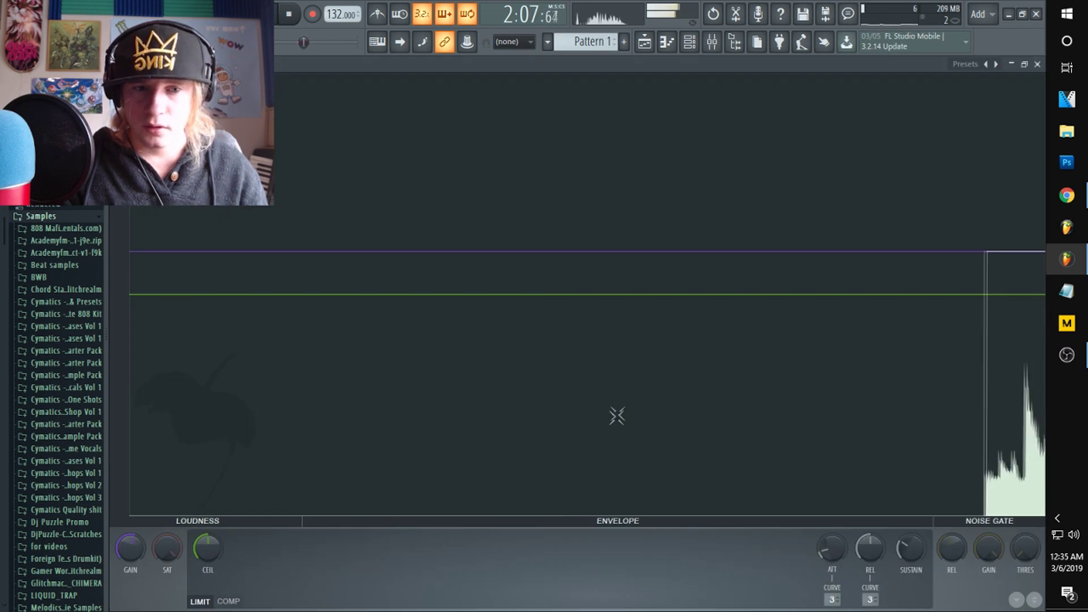
drag(210, 546, 211, 590)
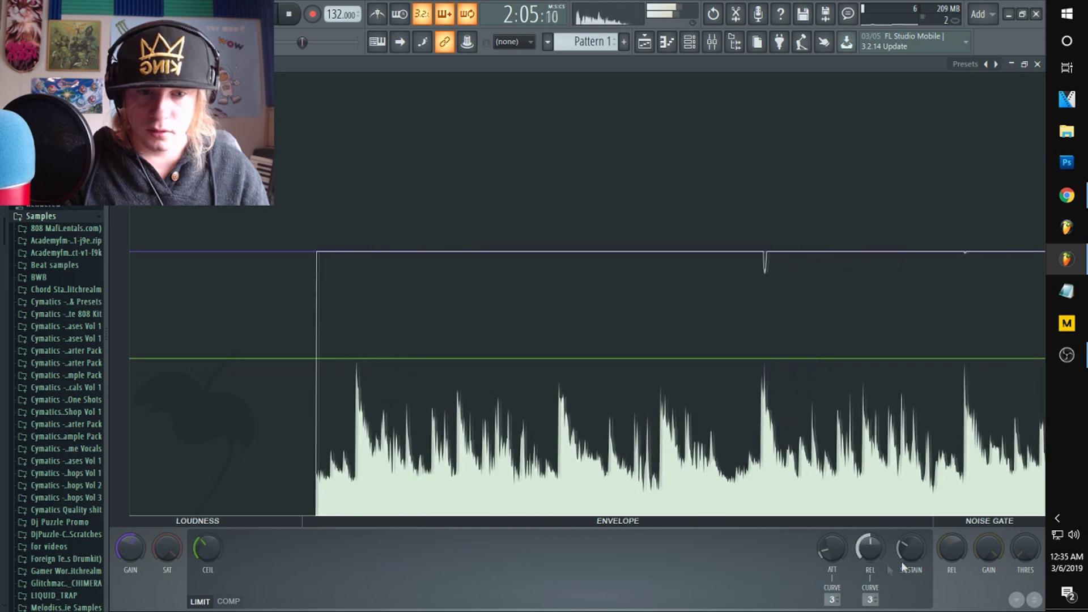
- Show Fruity Limiter's COMP page, lower its saturation threshold, and audition the loop with the plugin window restored
click(229, 601)
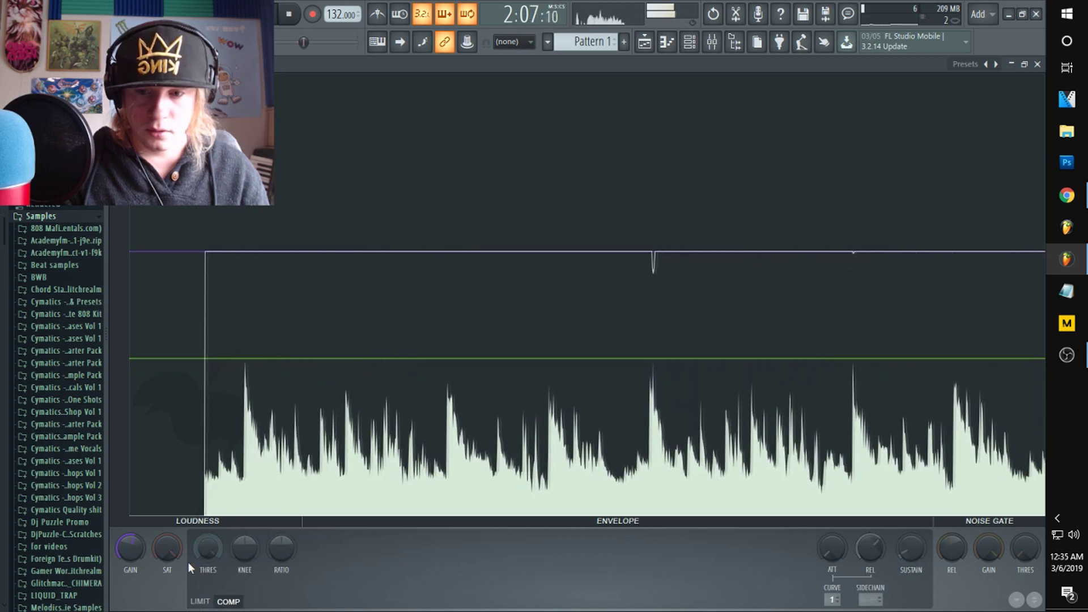
drag(168, 548, 168, 570)
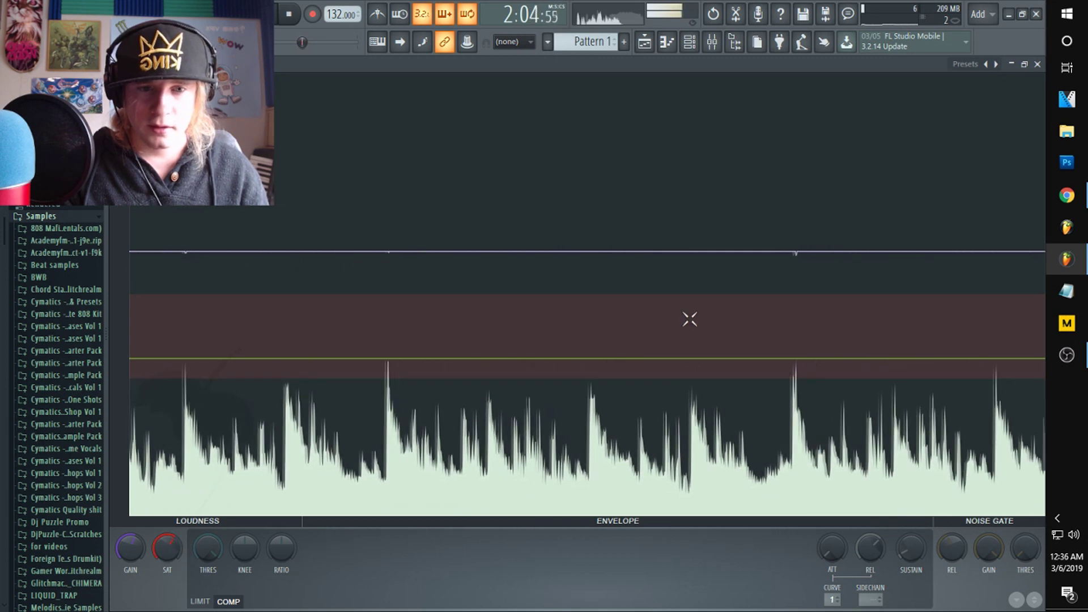
click(1025, 65)
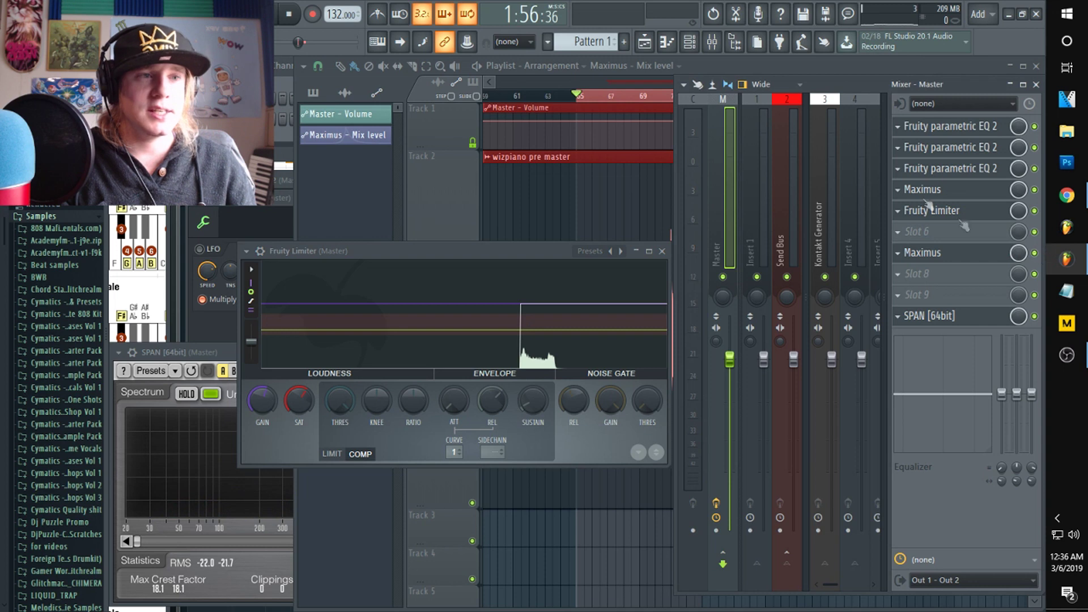
key(space)
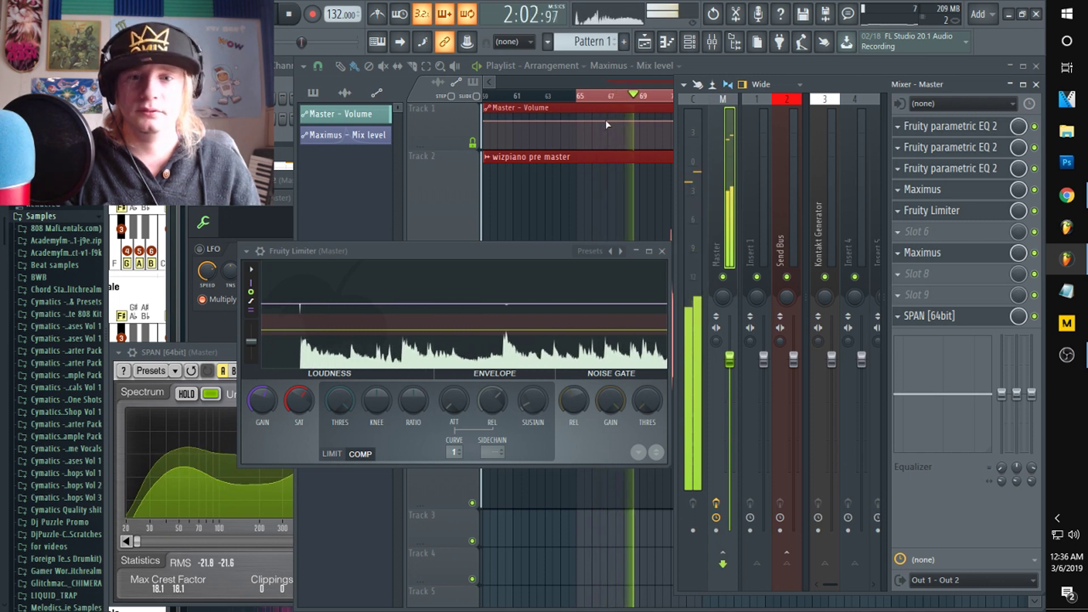
key(space)
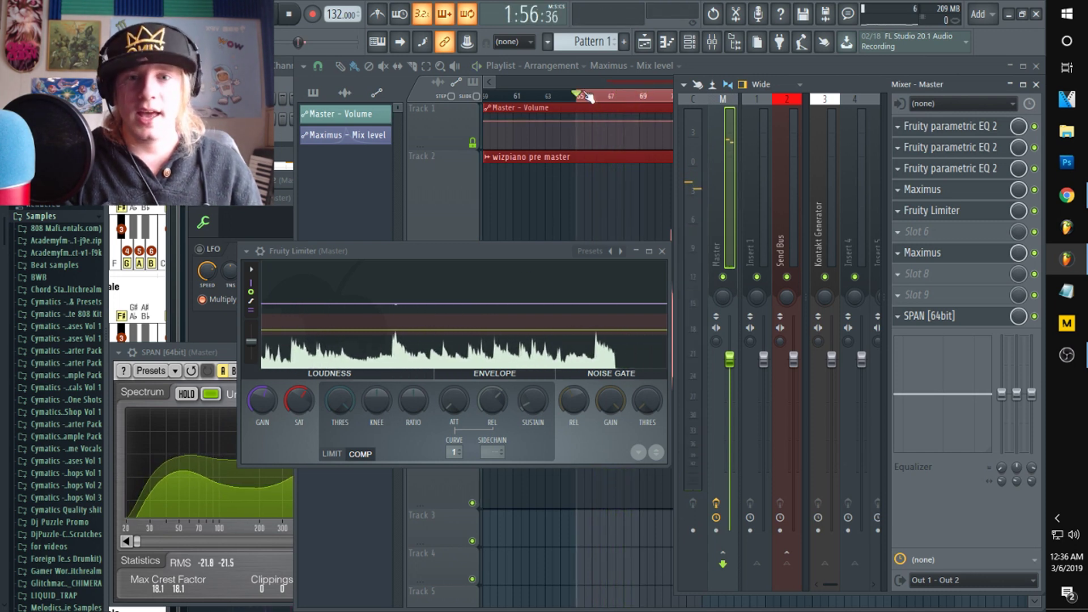
- Clear the playback loop selection and play the whole wizpiano pre master clip from its start at bar 33
ctrl+click(580, 97)
scroll(578, 95, down, 3)
scroll(581, 100, down, 2)
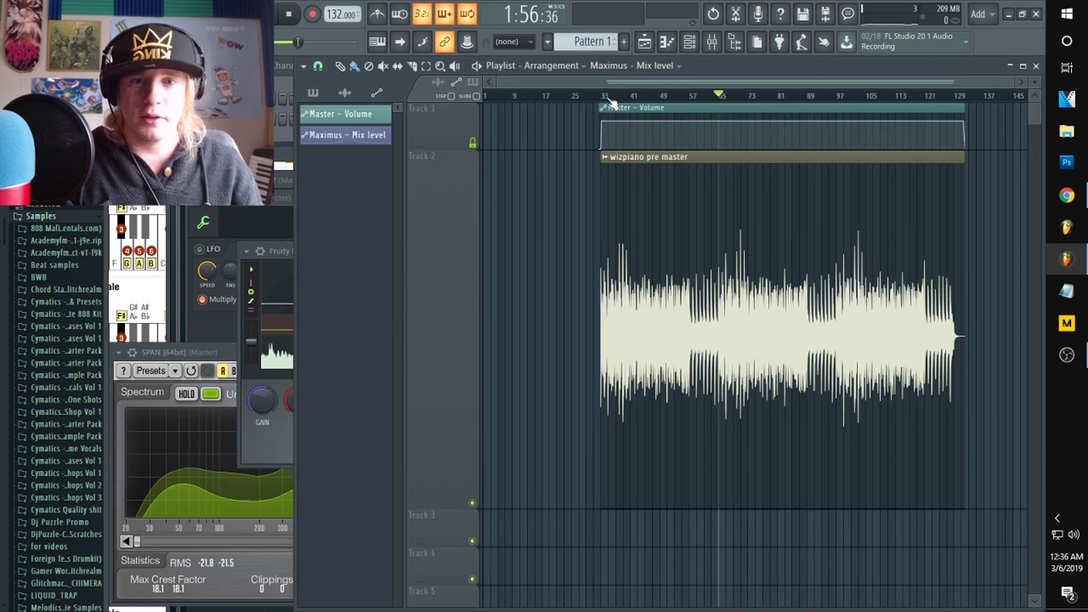
key(space)
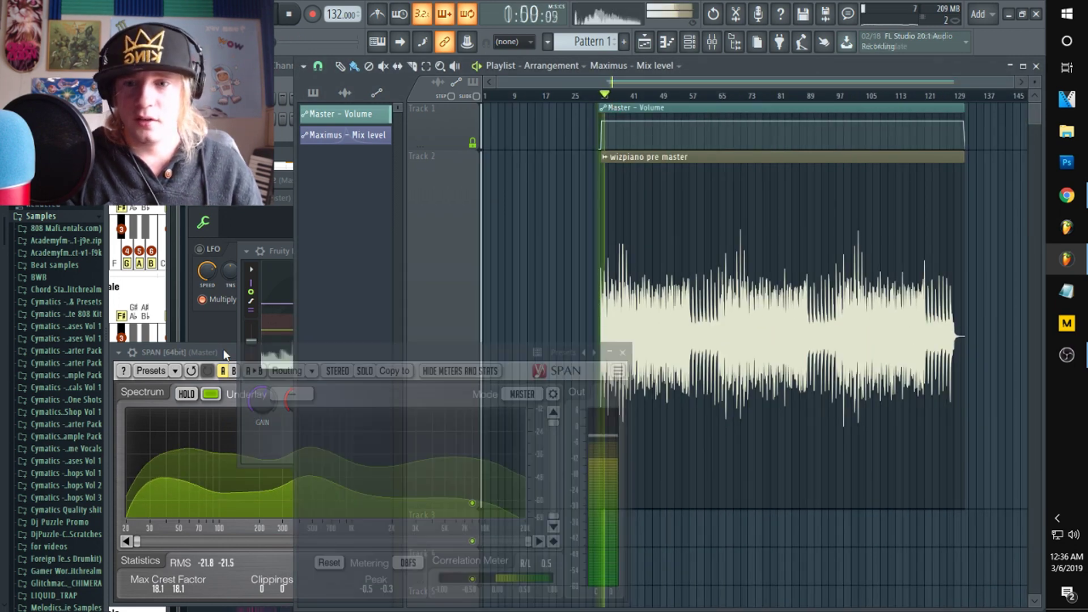
- Reposition and enlarge the SPAN analyzer to examine the full spectrum of the master during playback
drag(223, 349, 252, 105)
drag(660, 360, 941, 565)
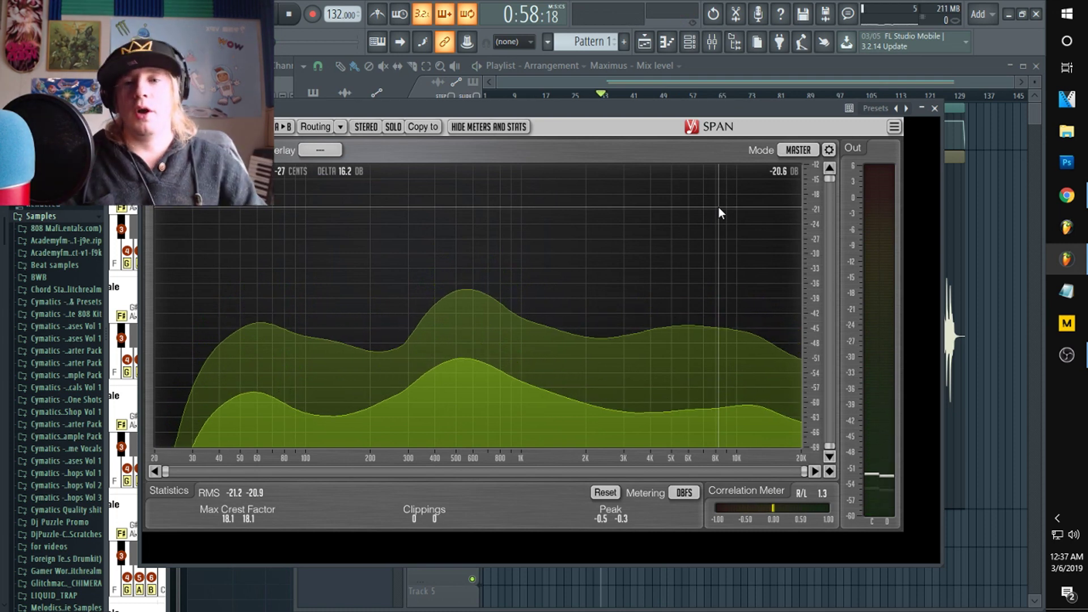
key(space)
key(space)
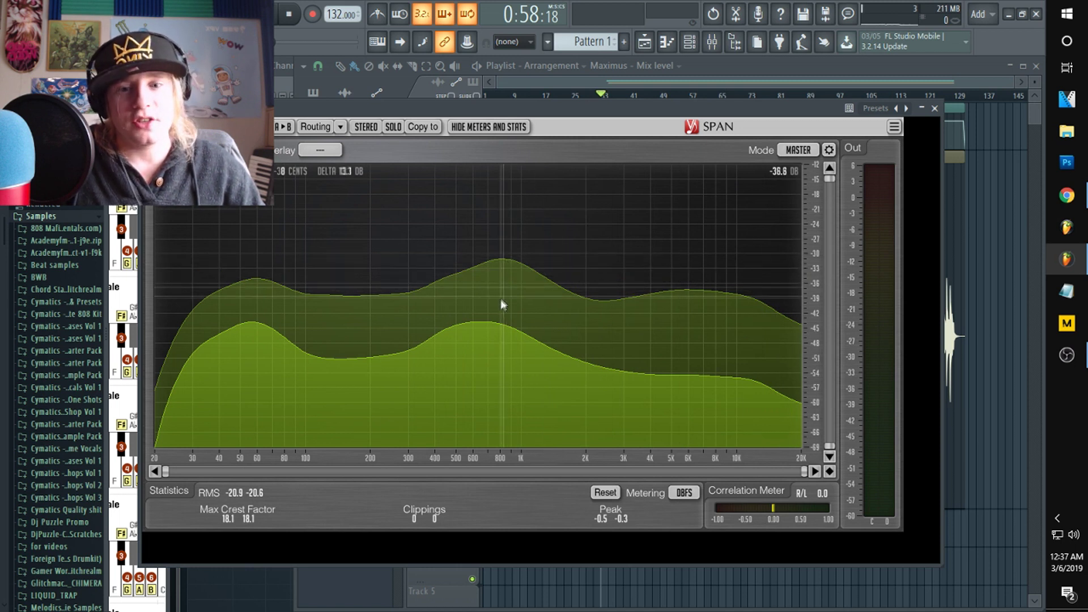
- Load Fruity Parametric EQ 2 into slot 6 of the master channel and dip band 4 around 823 Hz
click(715, 43)
click(902, 237)
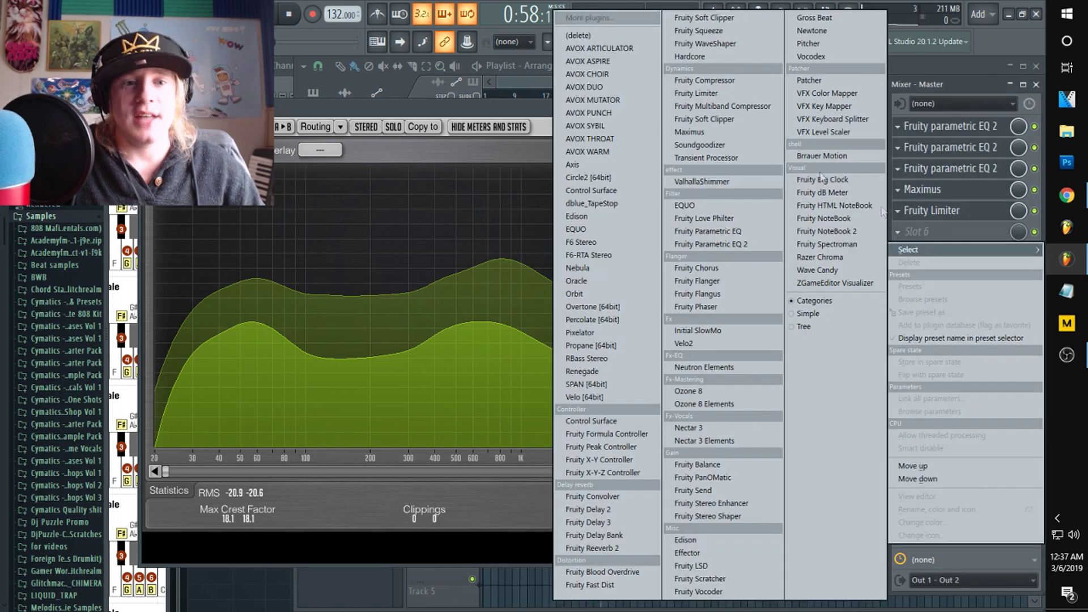
click(719, 243)
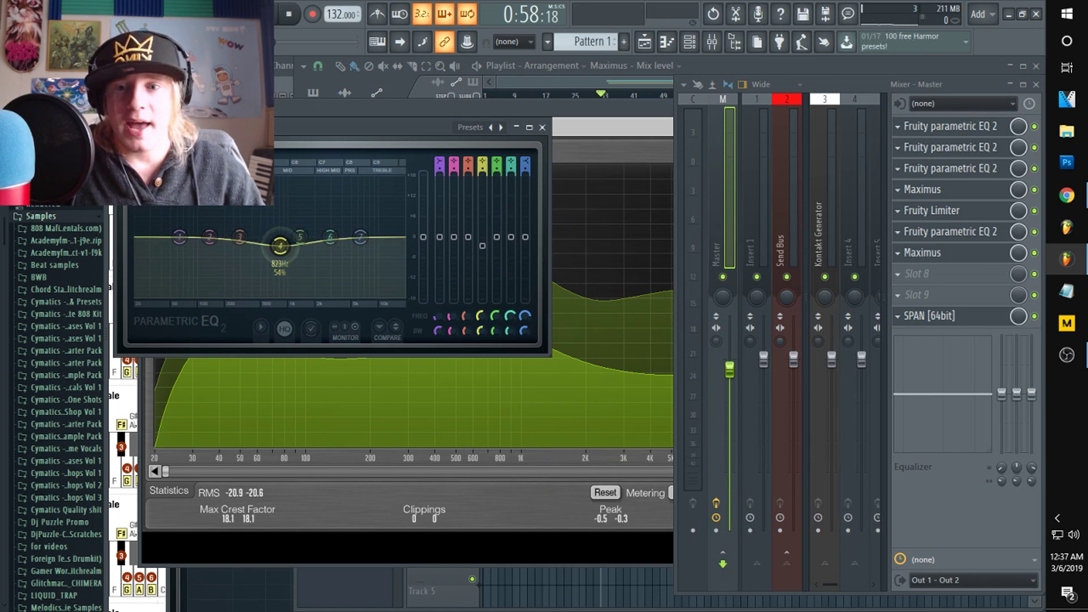
click(634, 126)
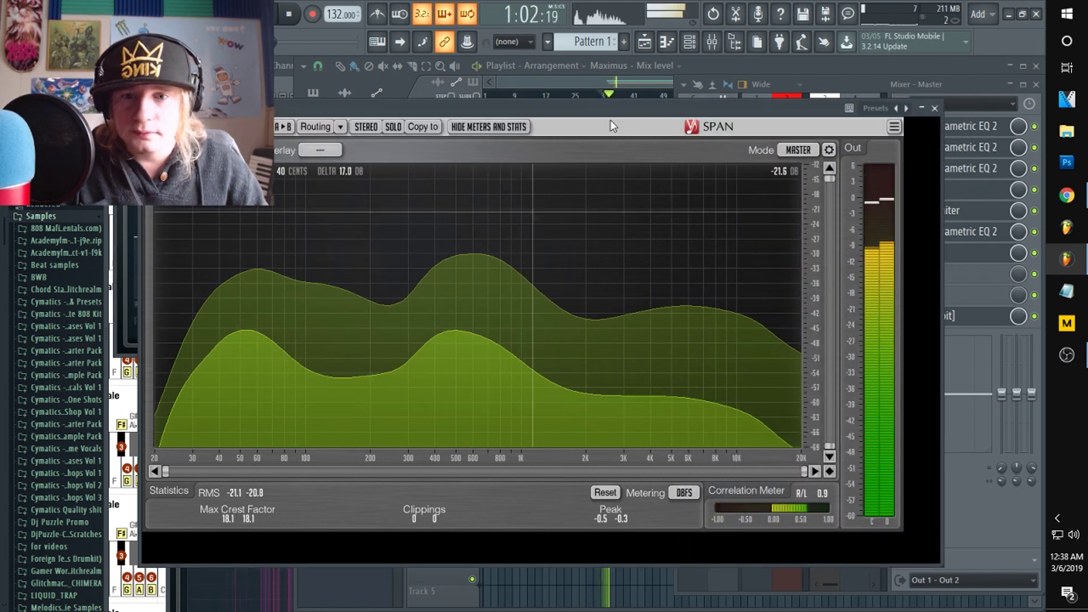
- Deepen the band 4 cut of the slot 6 parametric EQ at about 479 Hz during playback, and compare the spectrum in SPAN
click(849, 87)
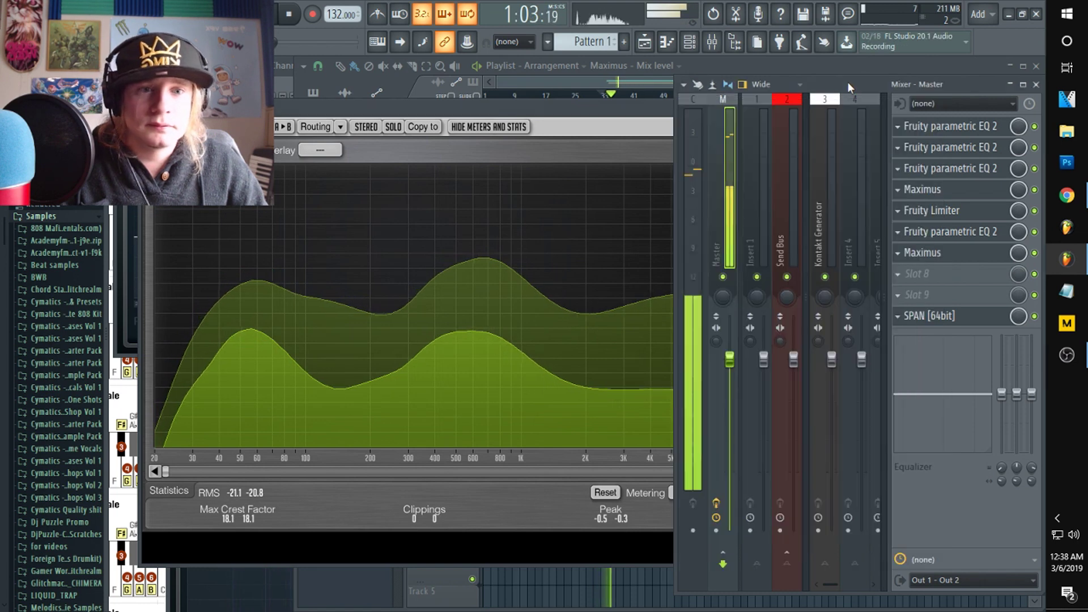
click(954, 170)
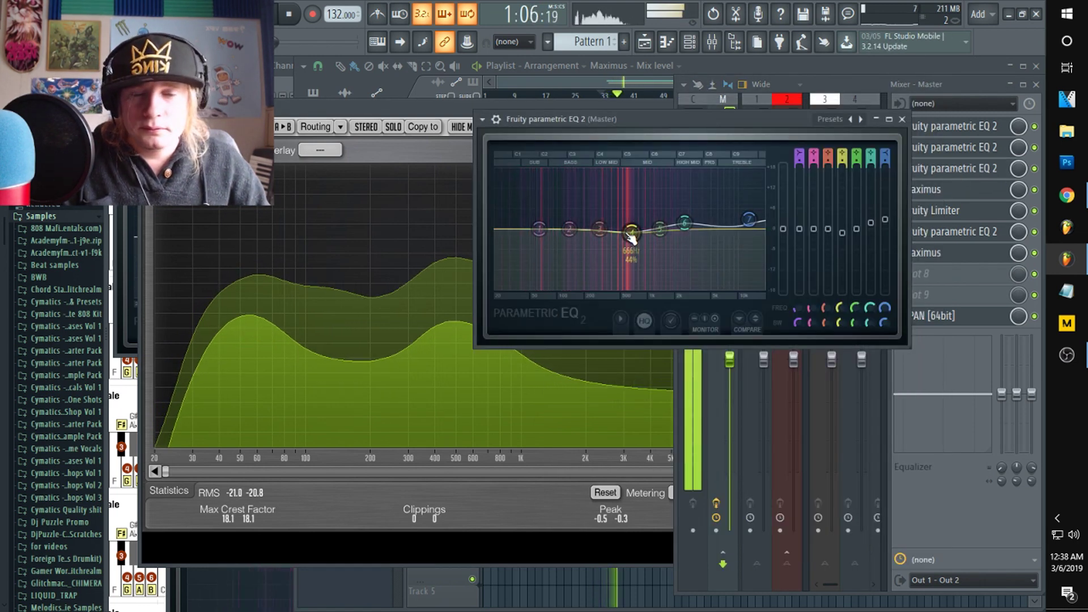
click(976, 235)
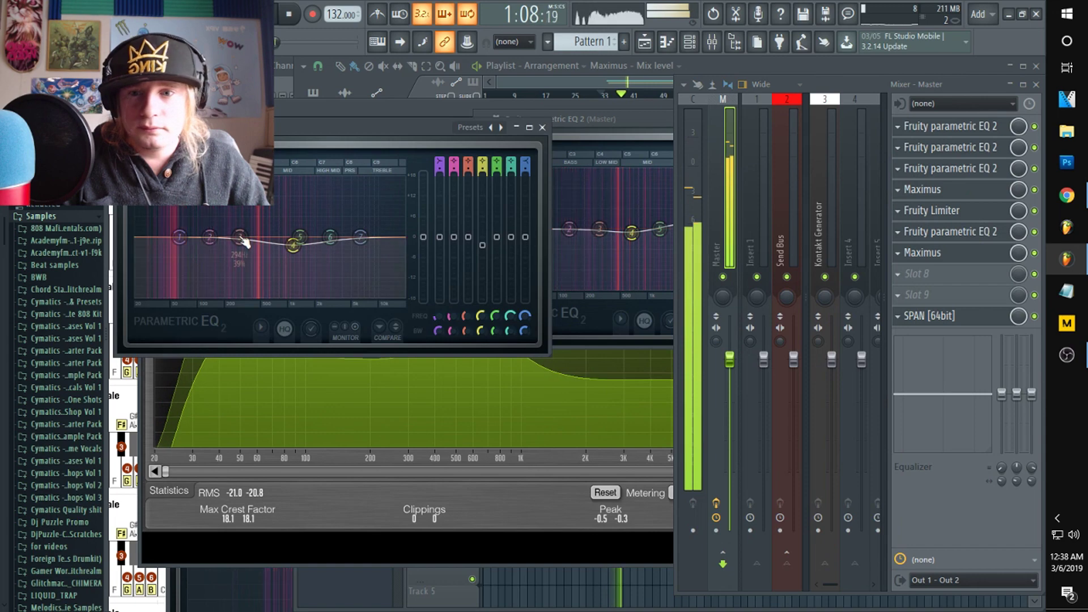
drag(275, 245, 260, 250)
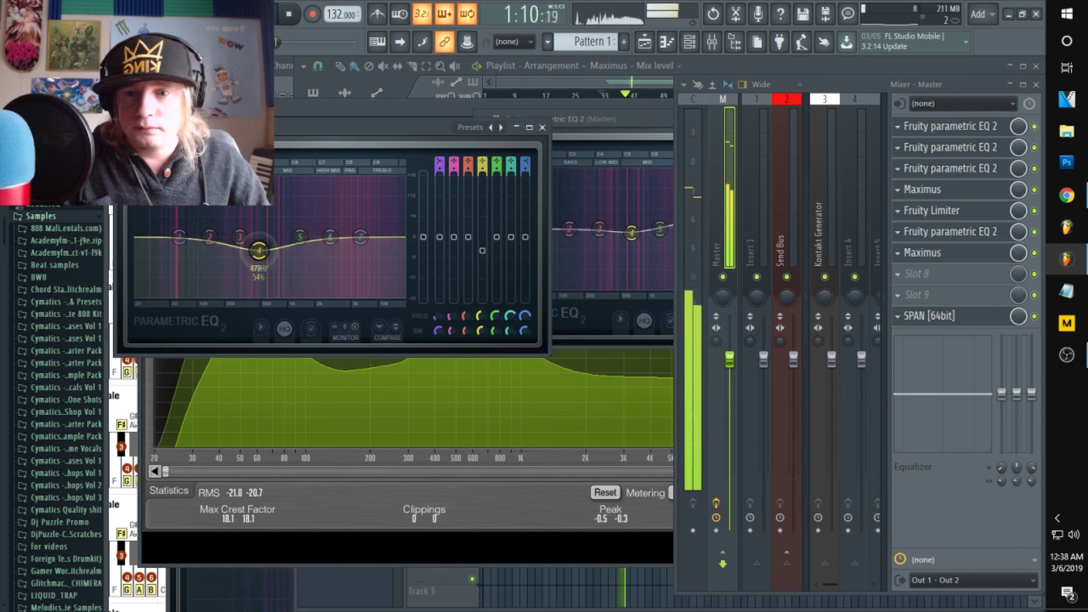
drag(370, 131, 774, 86)
click(424, 113)
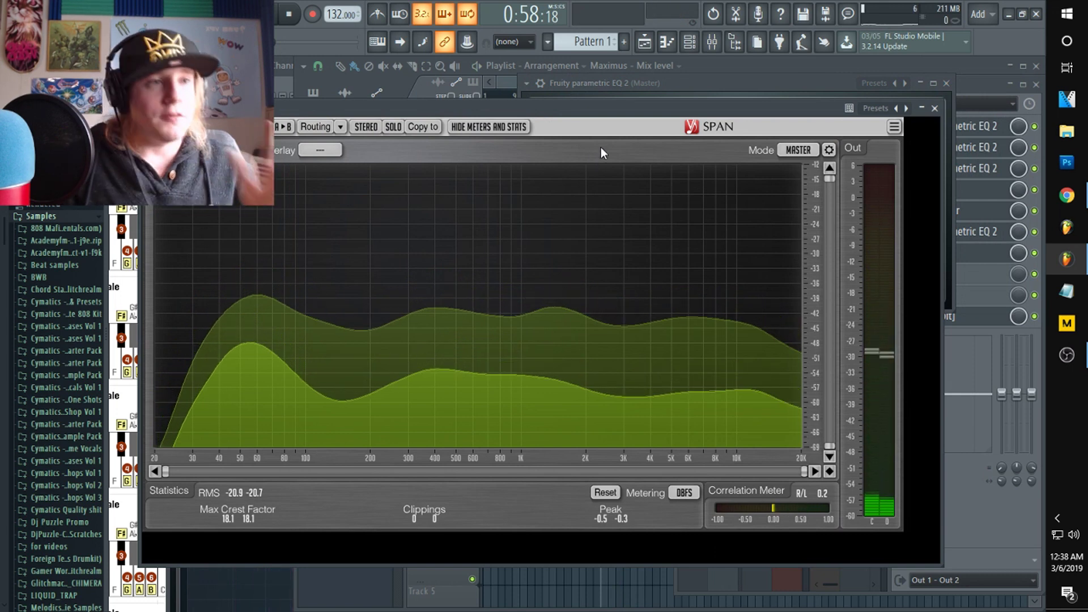
- Remove the parametric EQ from slot 6 of the master channel
click(797, 83)
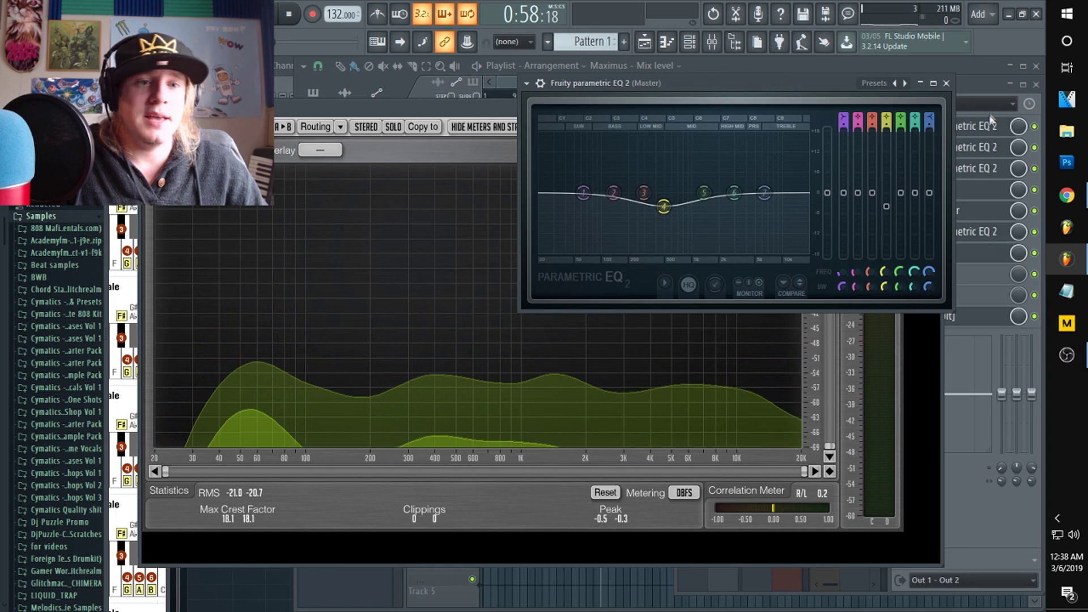
click(984, 88)
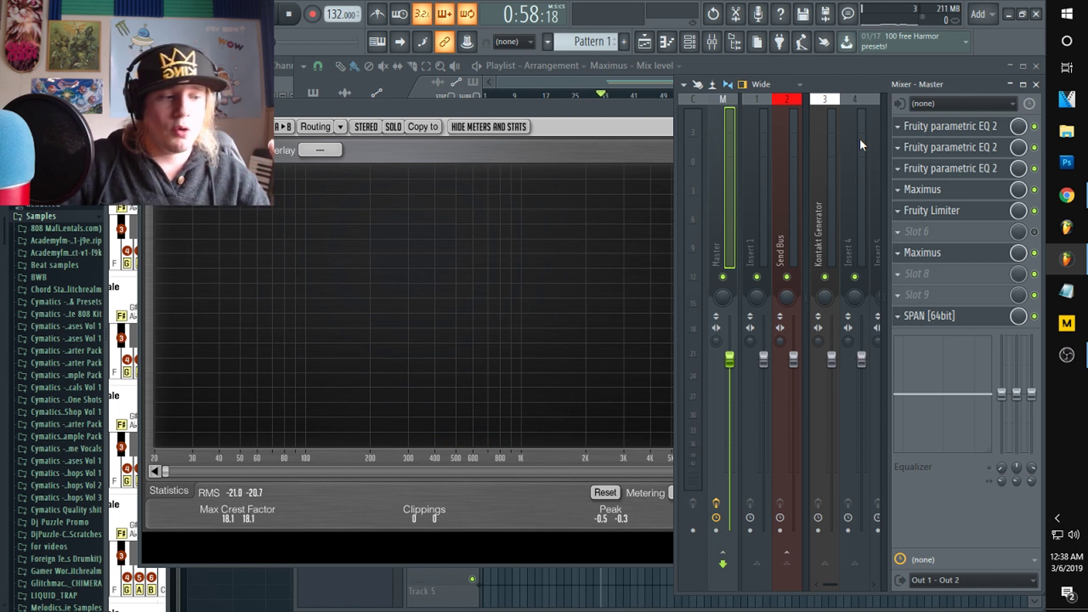
- Examine the factory presets available for the Maximus in slot 7 of the master channel
click(941, 252)
click(851, 82)
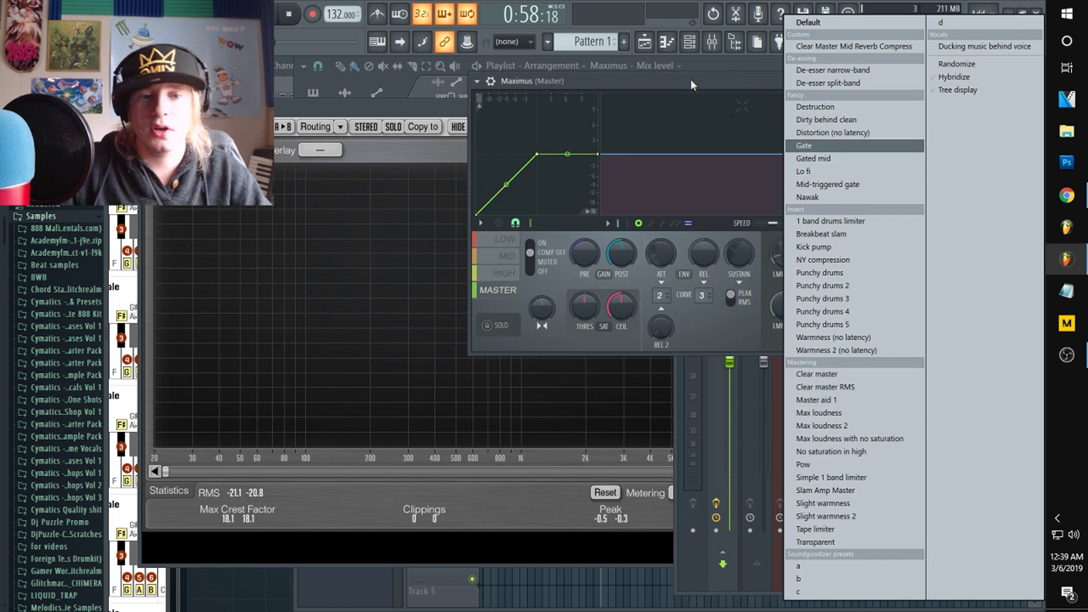
click(724, 86)
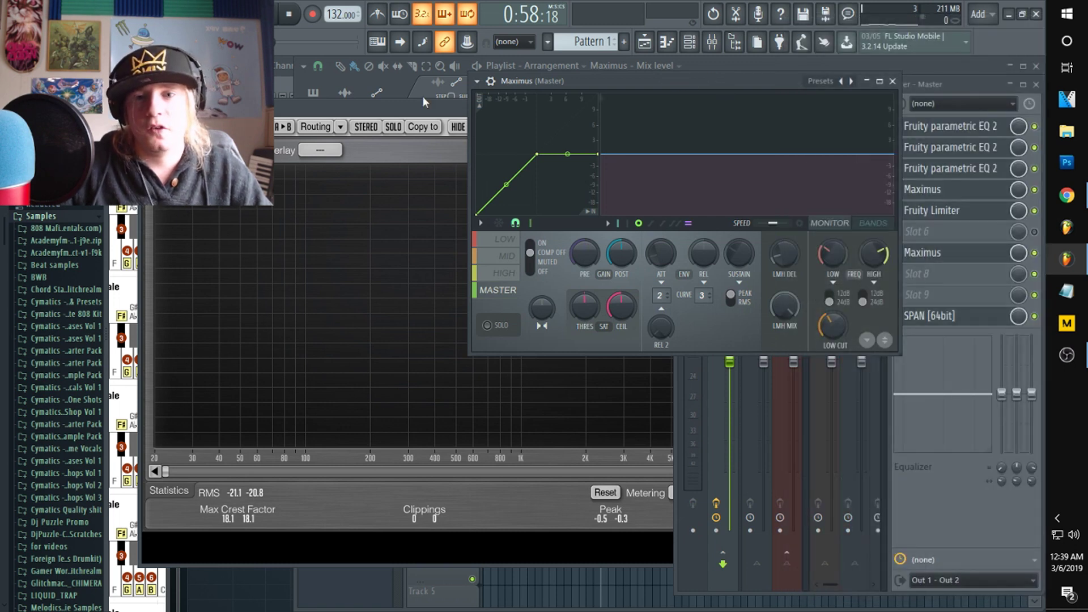
click(397, 104)
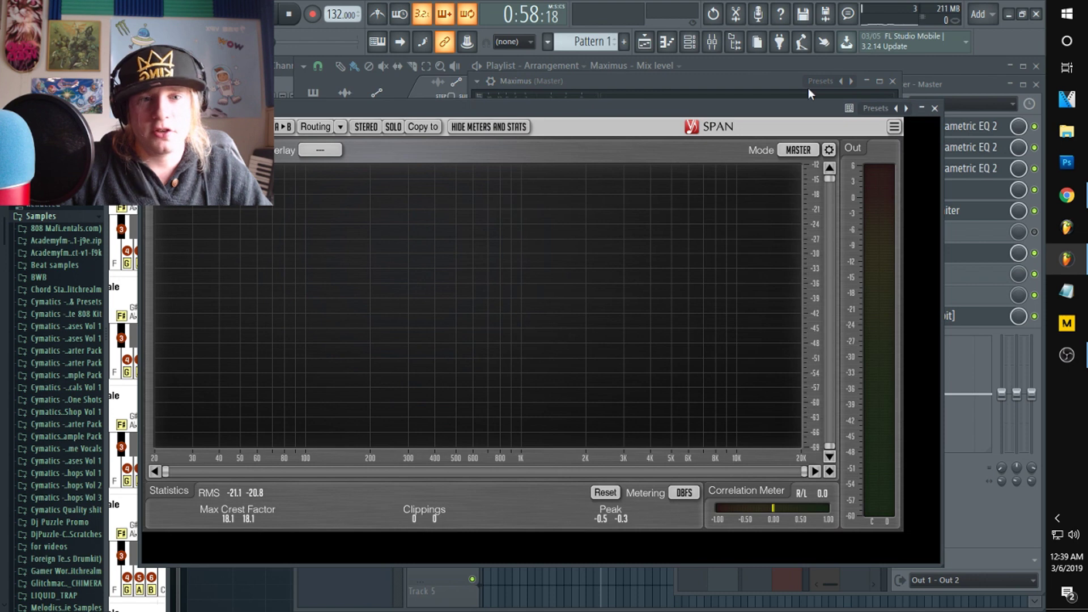
click(976, 87)
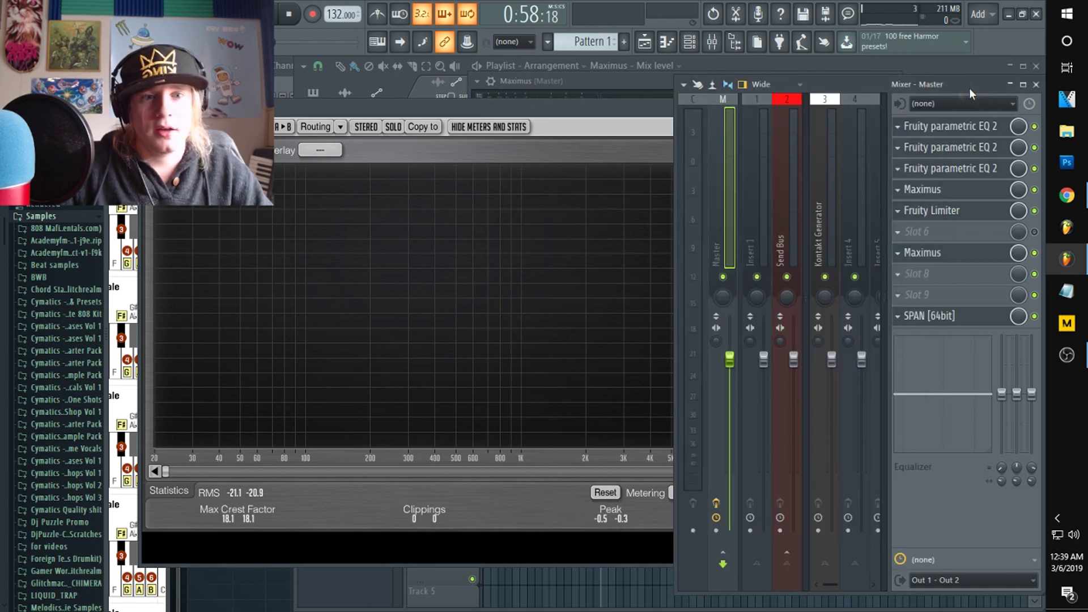
click(972, 252)
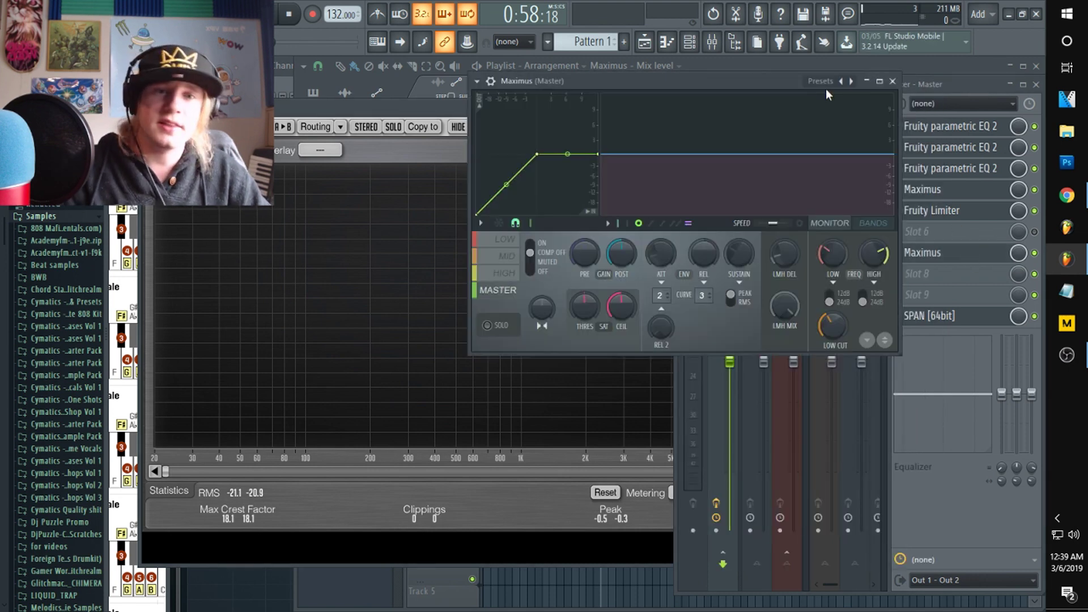
click(853, 82)
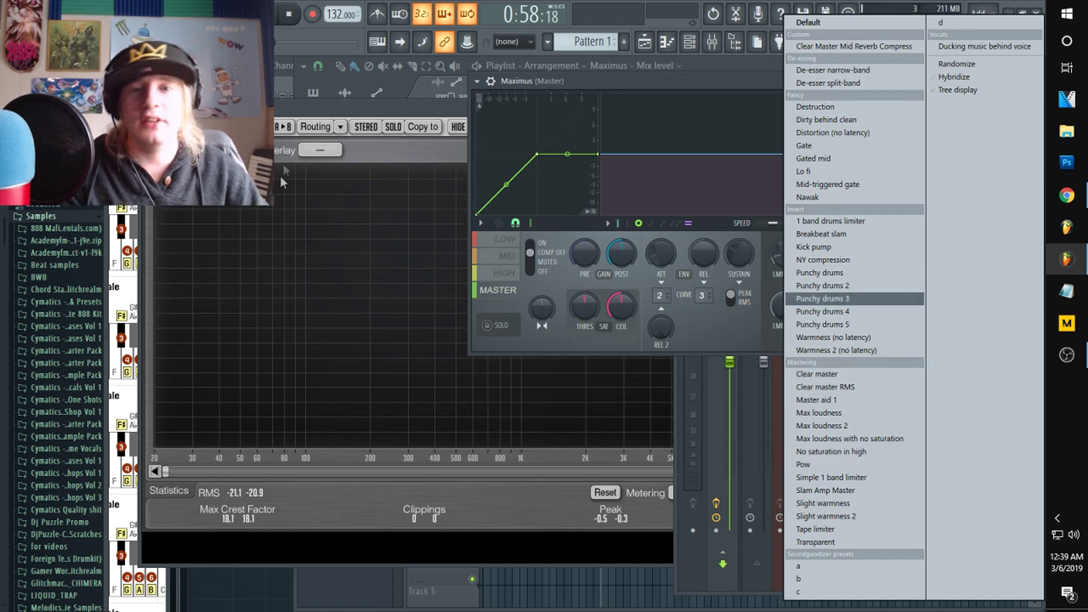
click(680, 86)
- Play the clip and load the Slight warmness mastering preset in the slot 7 Maximus
click(703, 66)
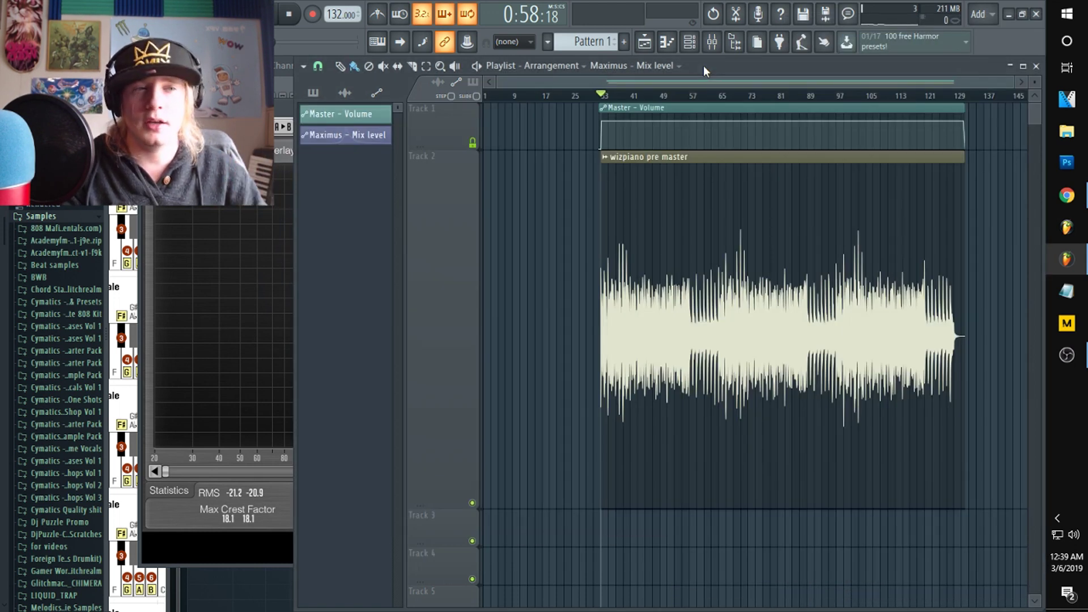
key(space)
click(712, 41)
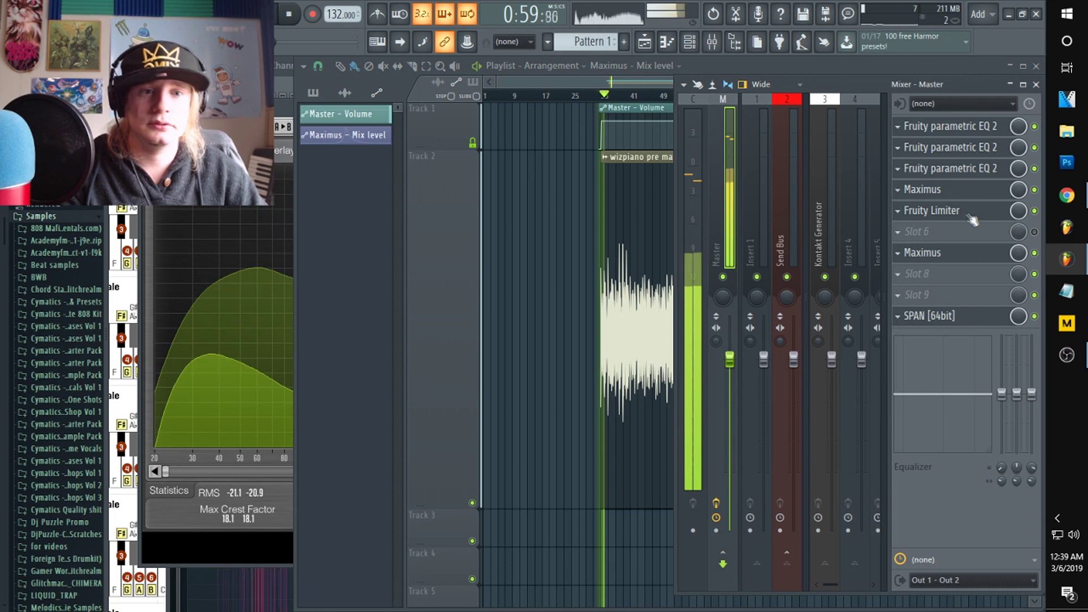
click(941, 252)
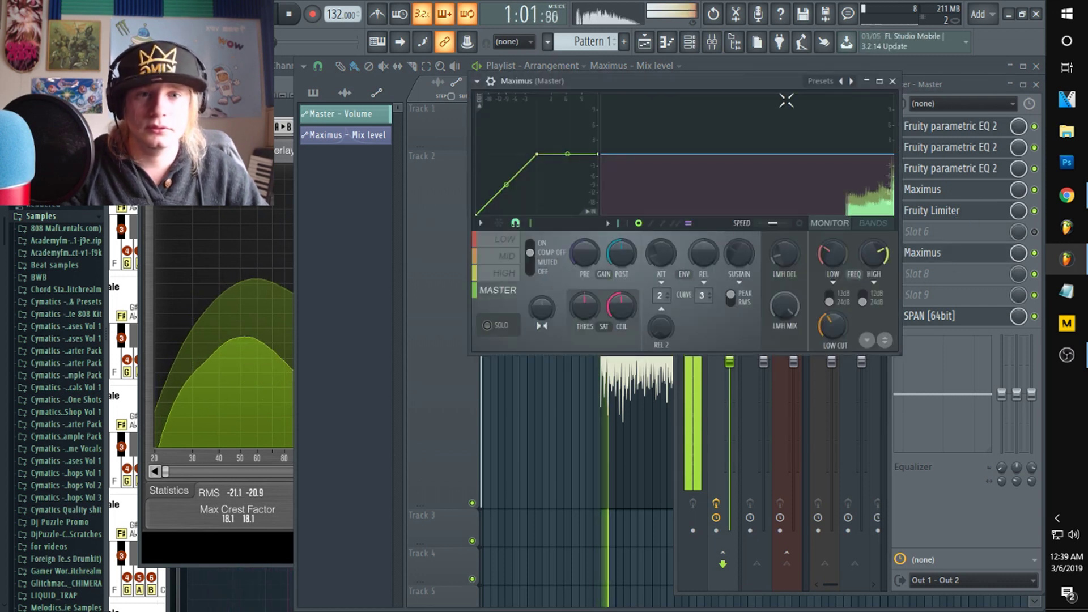
click(822, 81)
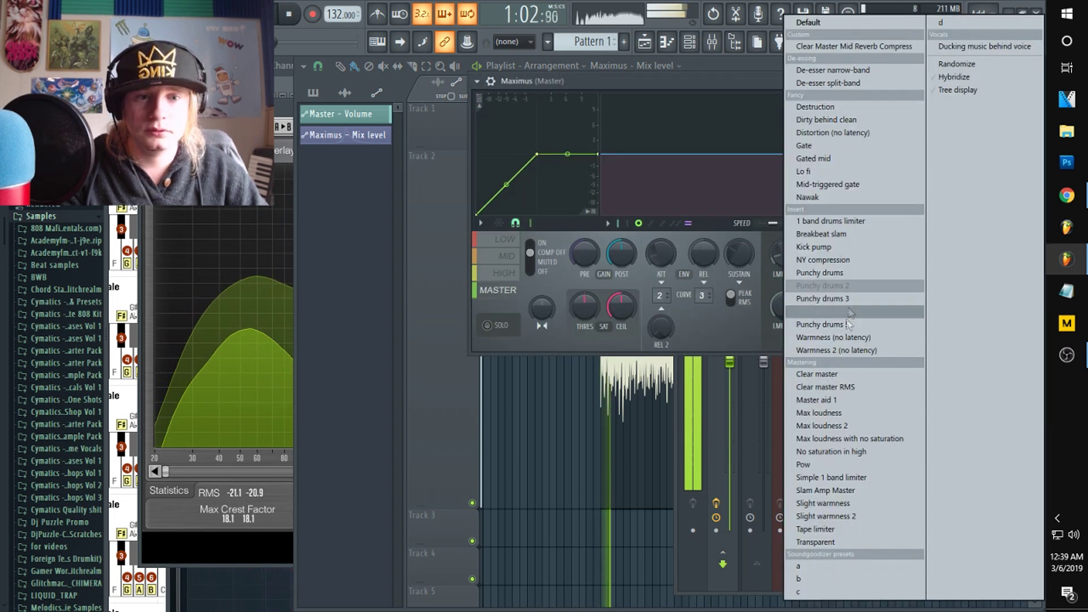
click(828, 505)
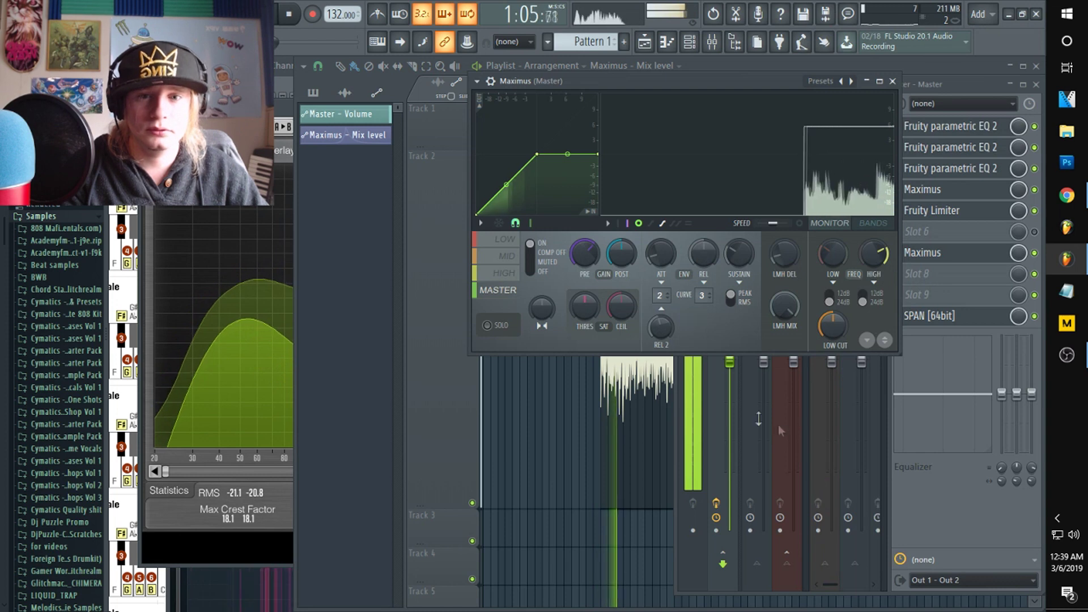
- Load the Max loudness mastering preset in the slot 7 Maximus and bring the mixer back to the front
drag(702, 81, 688, 154)
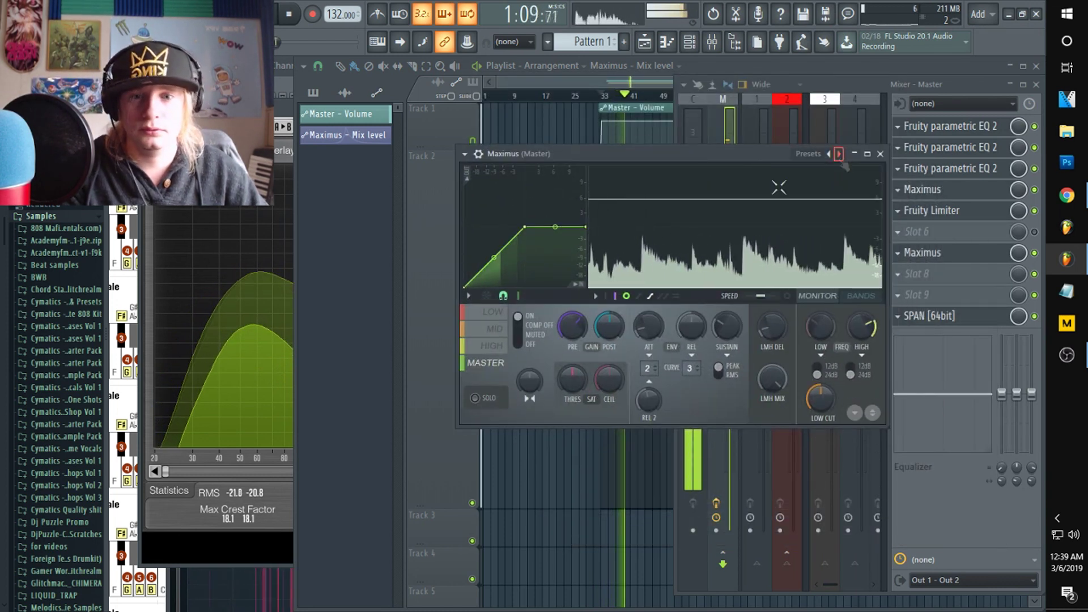
click(492, 313)
click(486, 366)
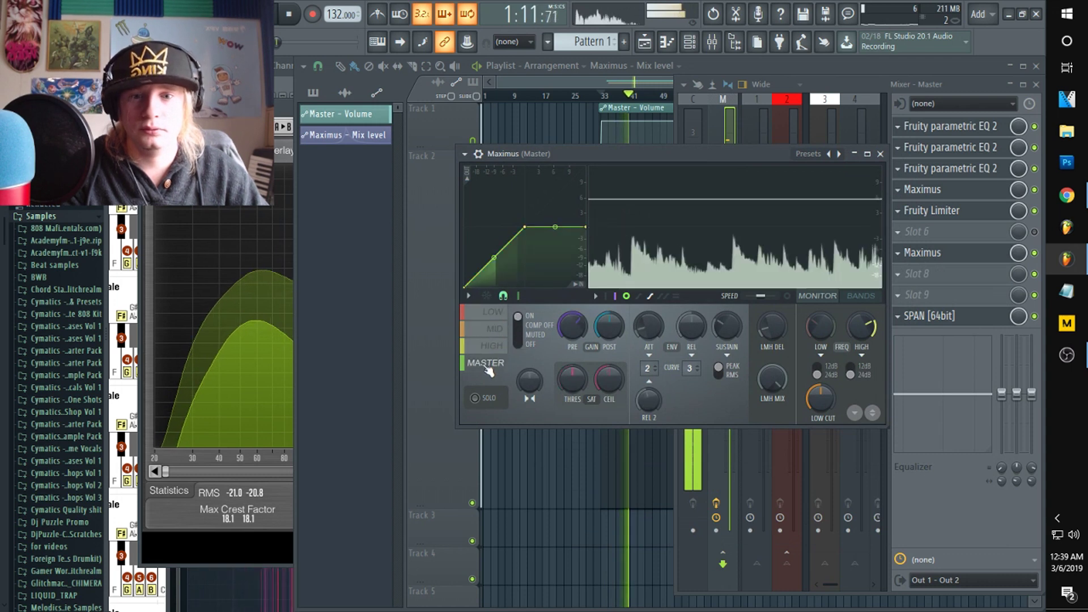
click(839, 152)
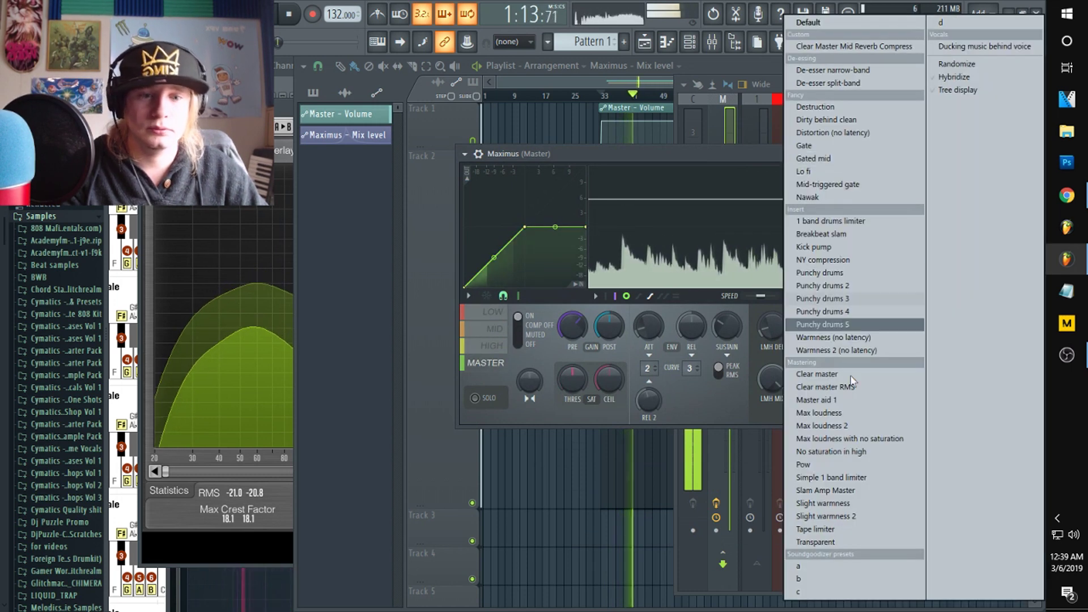
click(834, 410)
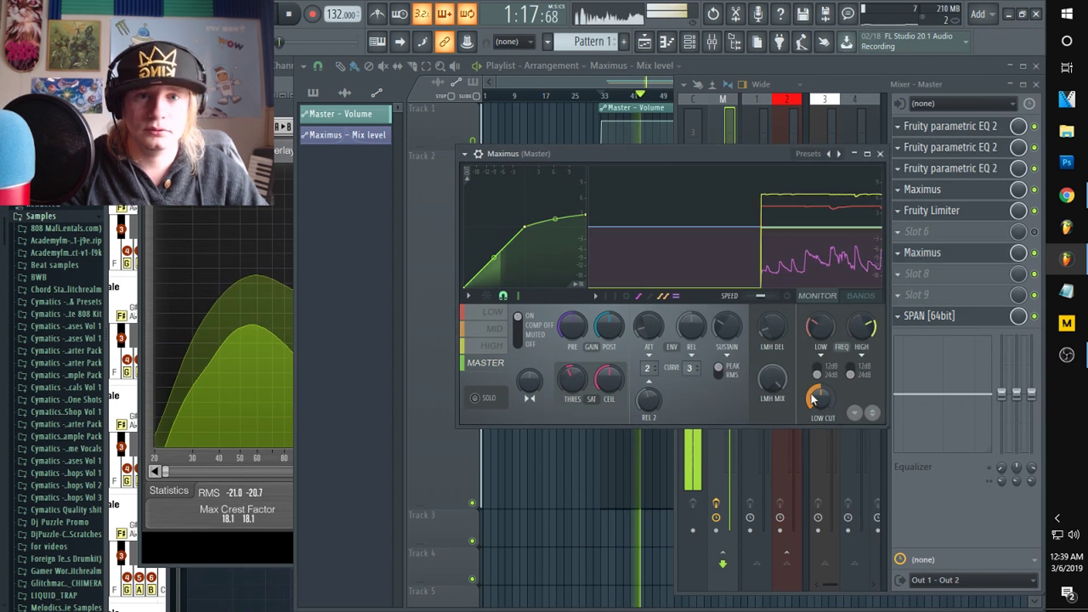
click(845, 87)
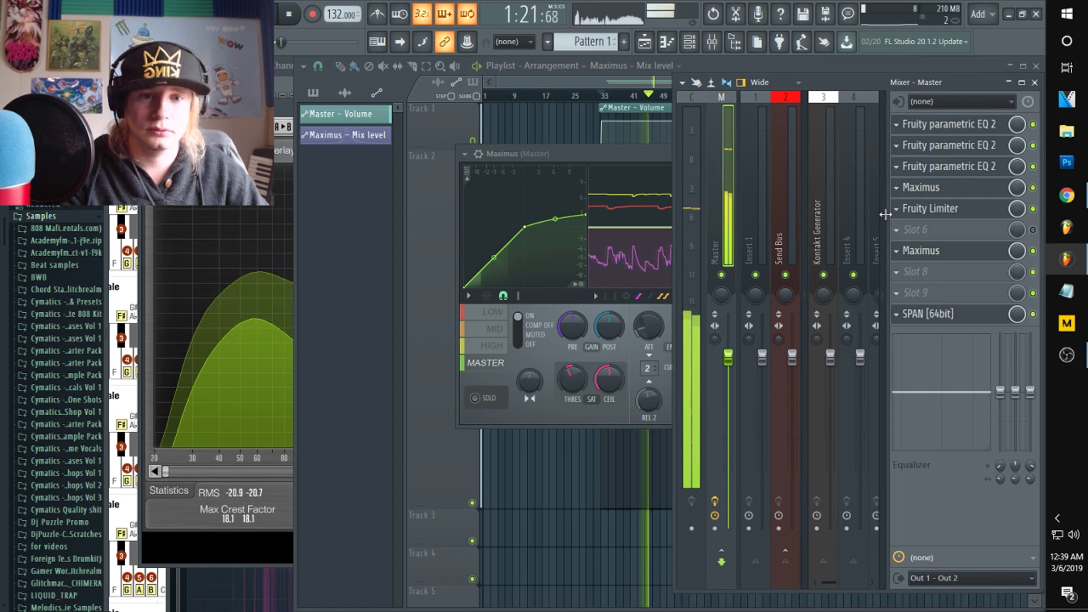
- Add another Maximus to slot 8 of the master channel and load its Clear master mastering preset
middle_click(897, 250)
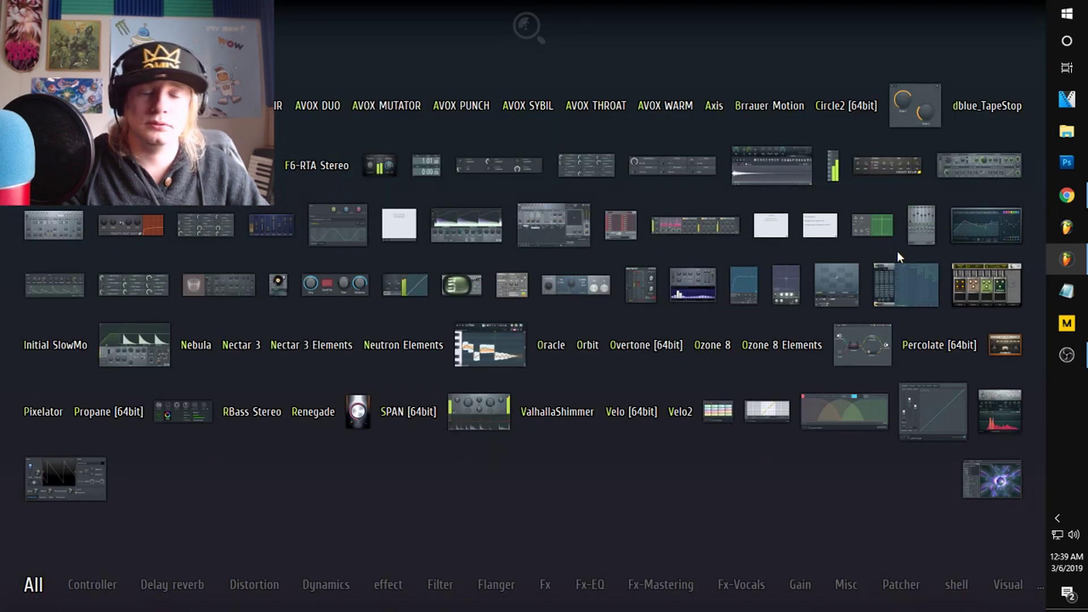
click(696, 105)
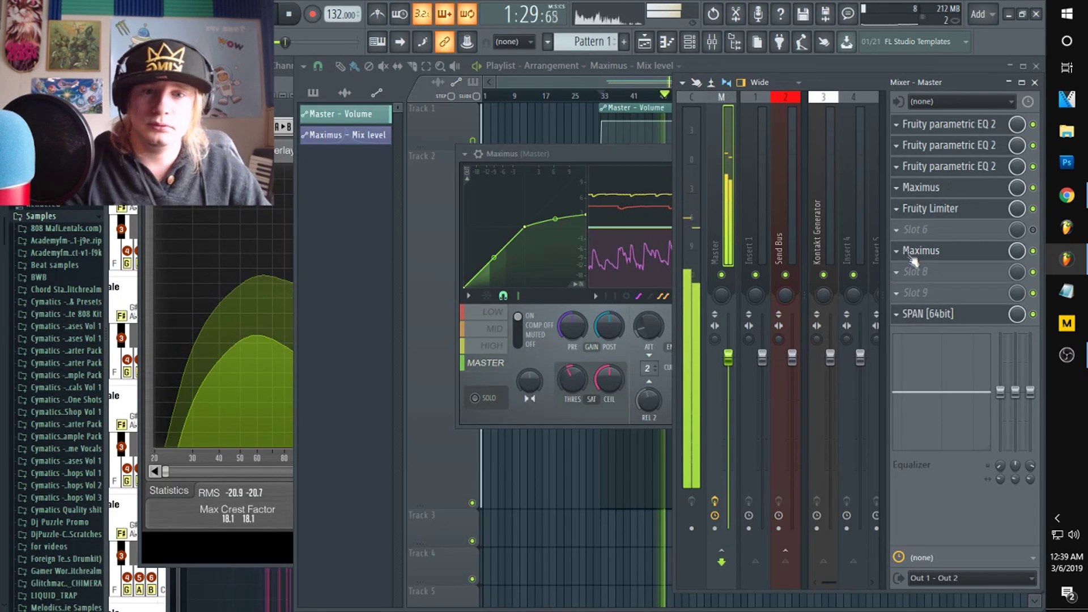
click(899, 273)
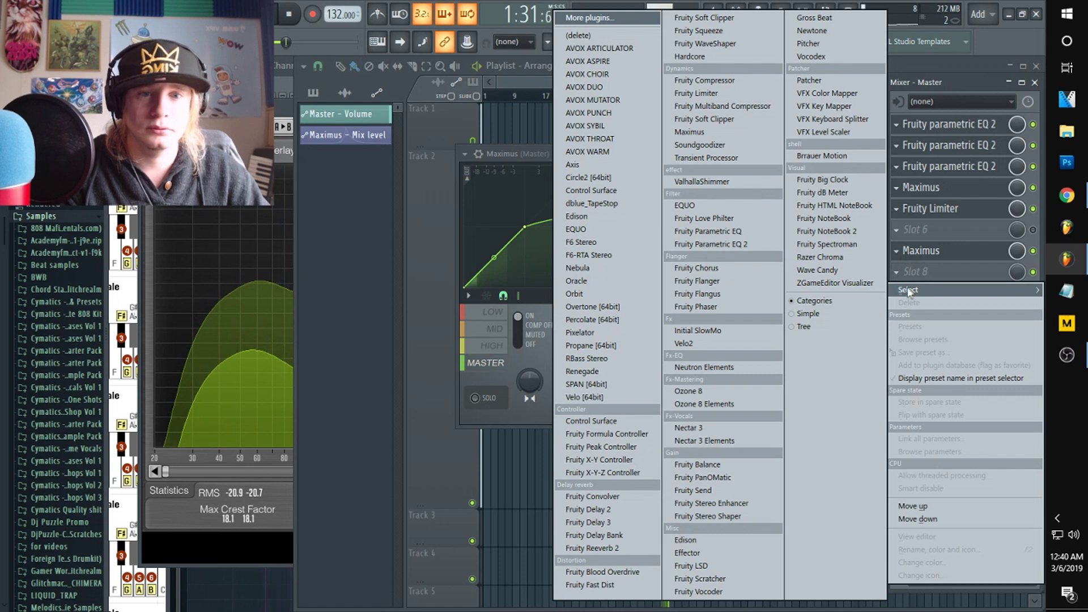
click(689, 132)
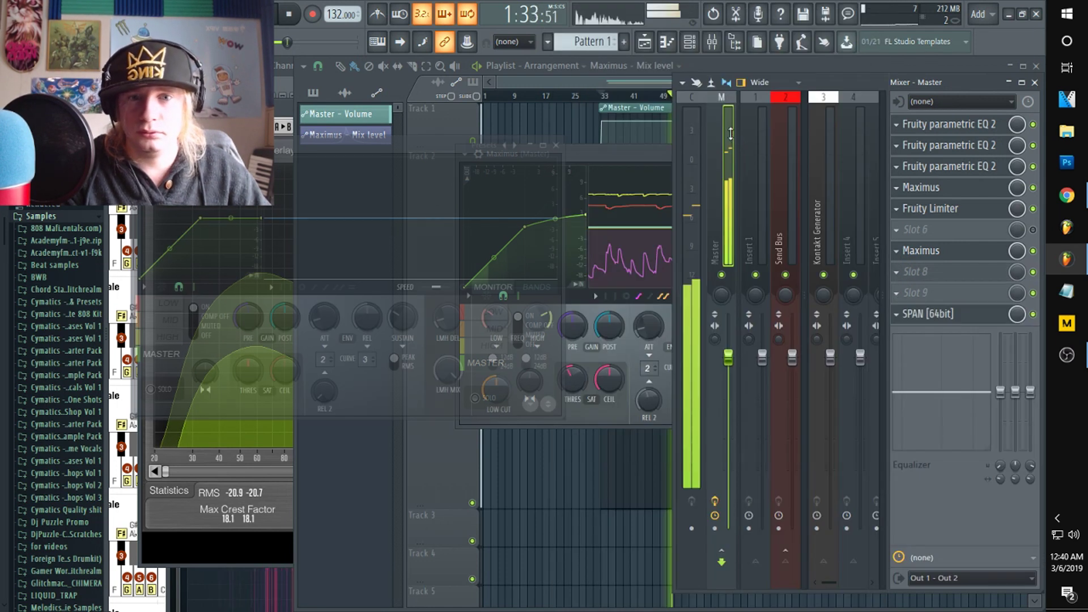
click(512, 146)
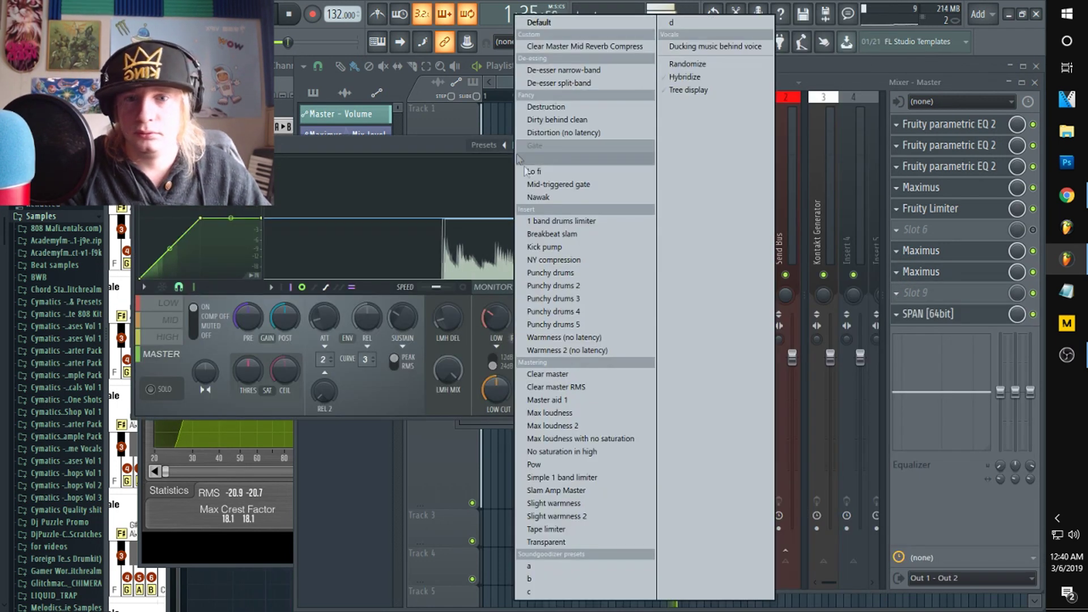
click(574, 375)
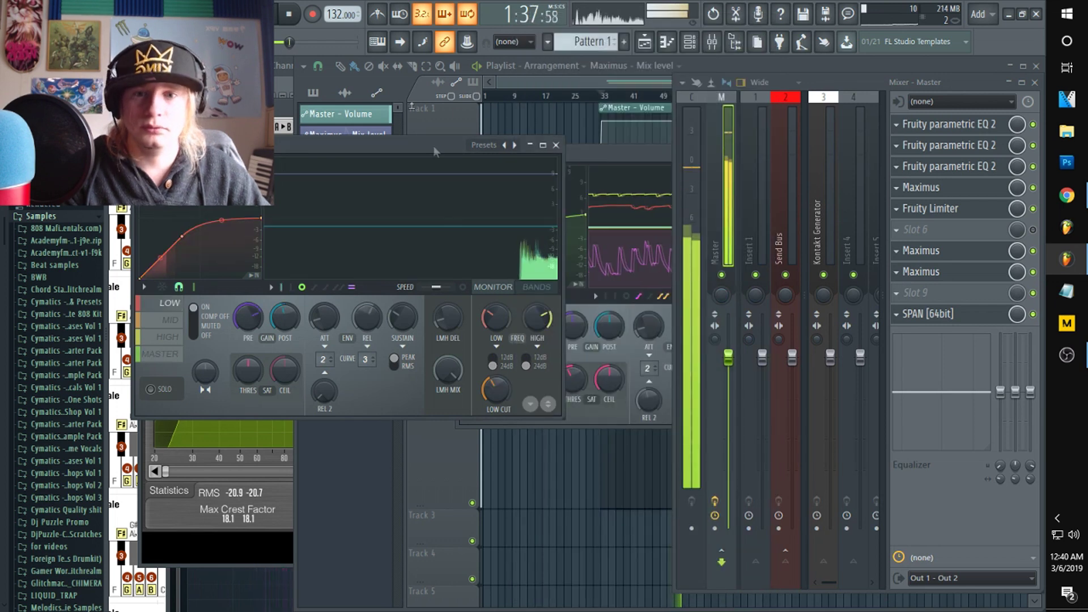
- Move the slot 7 Maximus window clear of the mixer slots and compare the sound with that Maximus bypassed and enabled
click(639, 160)
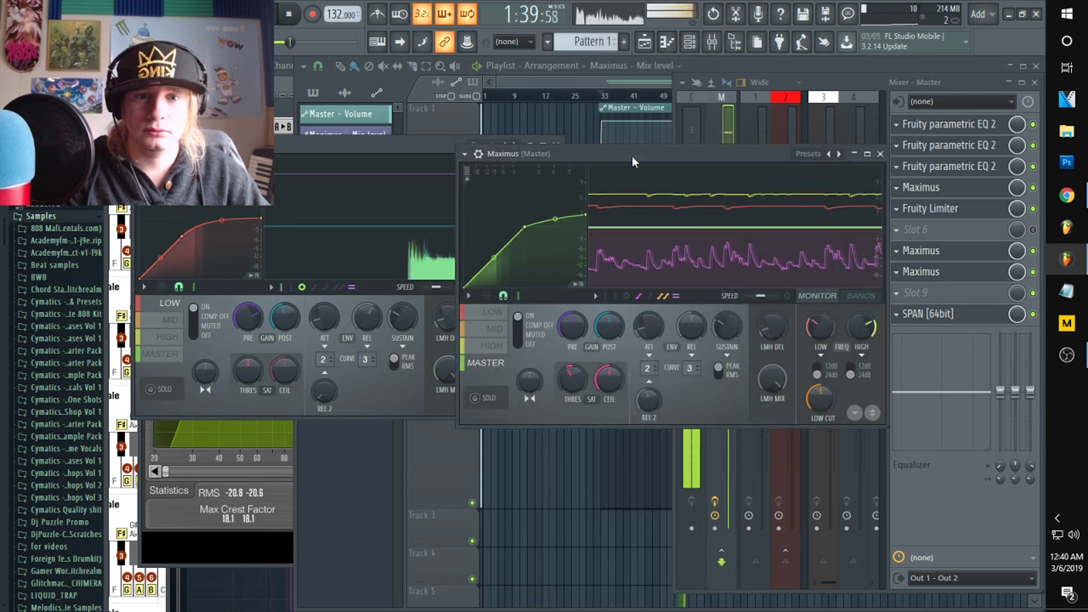
drag(637, 161, 526, 304)
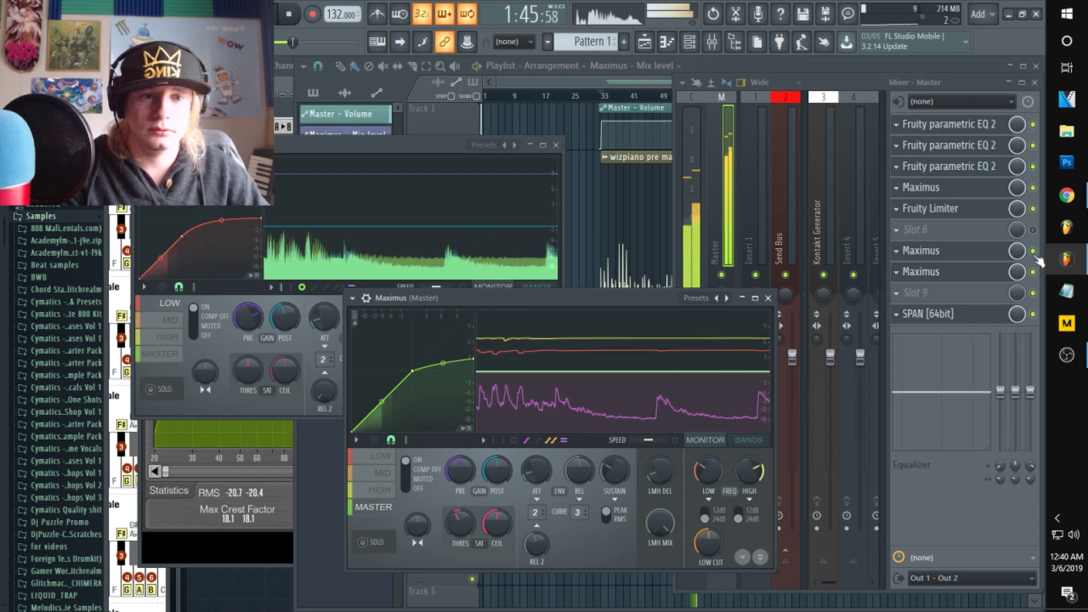
click(1034, 251)
click(1034, 251)
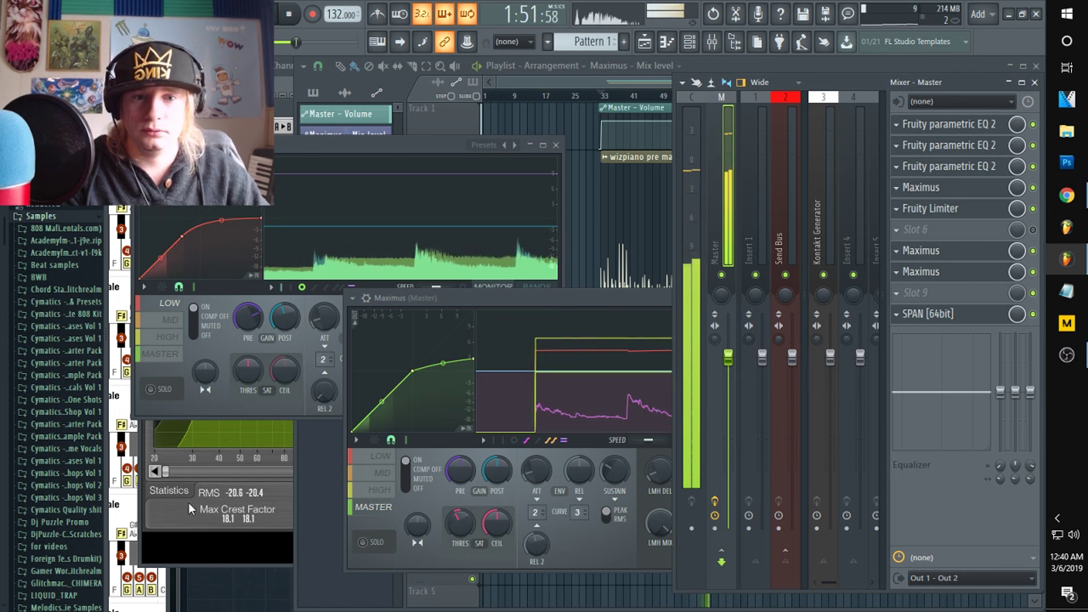
- Open SPAN from the master channel, shrink its window and place it beside the mixer
click(925, 314)
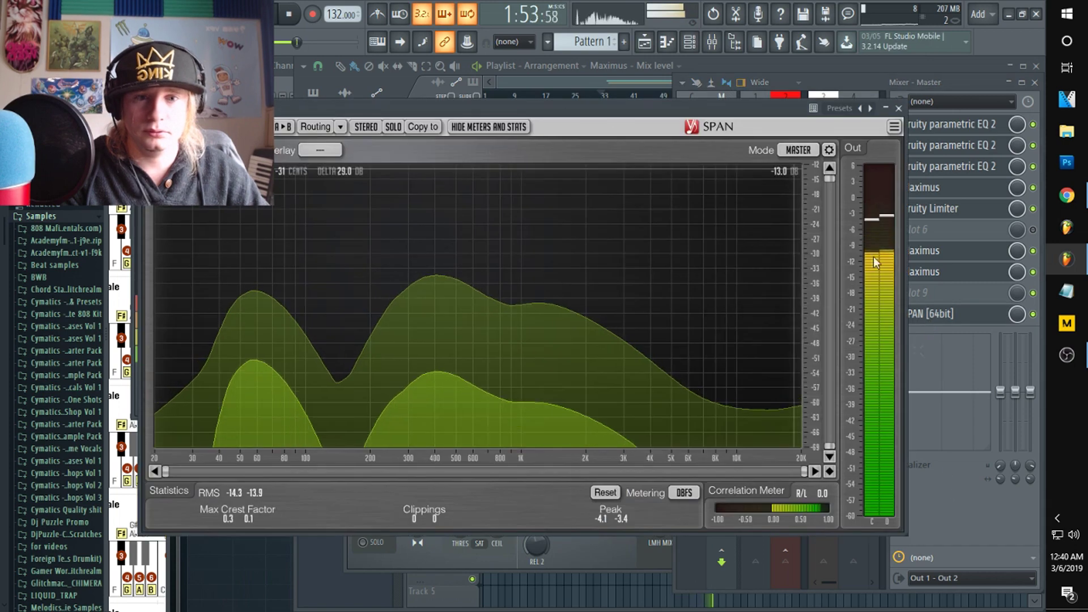
drag(898, 533, 656, 387)
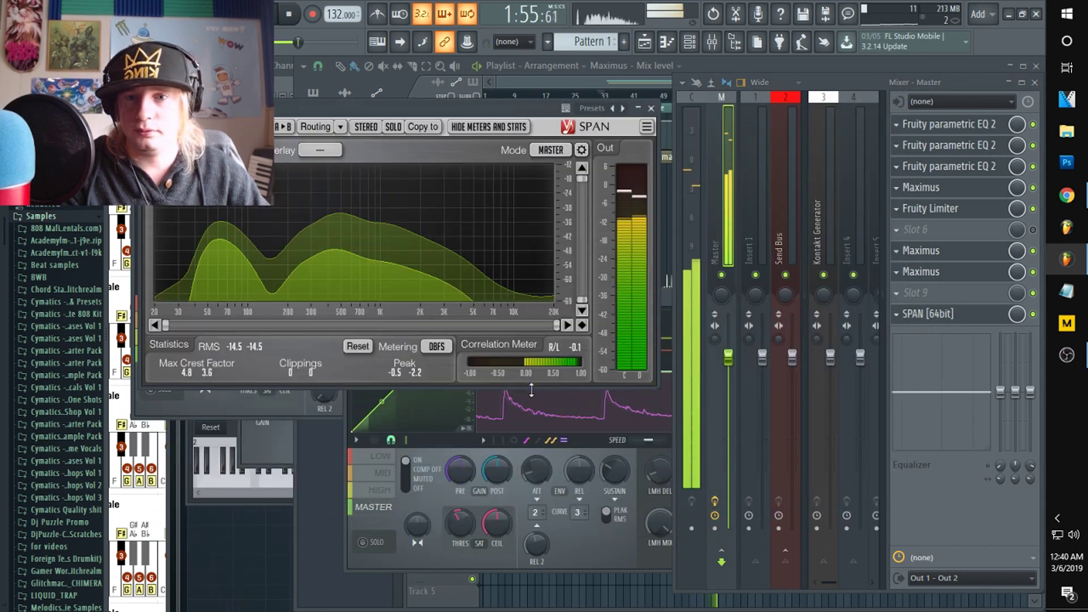
drag(490, 108, 462, 254)
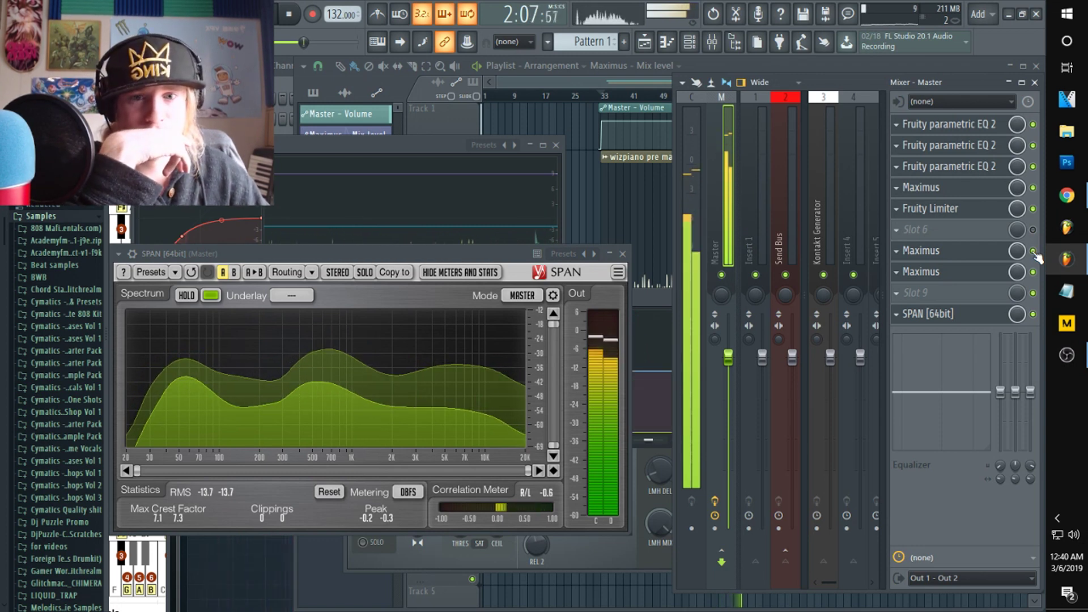
- Examine the Low, Mid, High and Master bands of the slot 8 Maximus, uncover the SPAN graph and stop playback
click(958, 272)
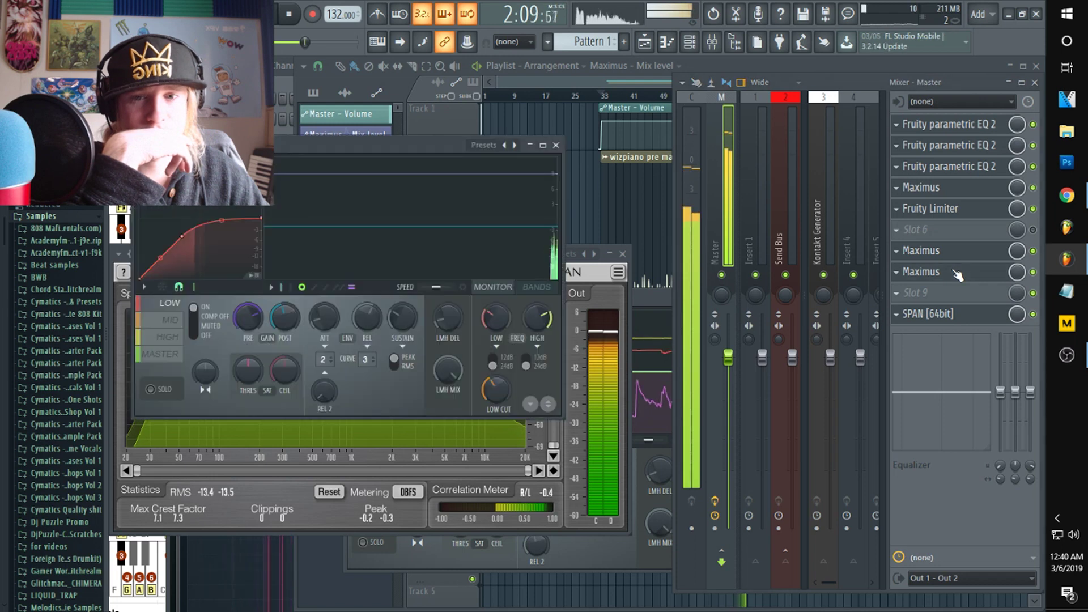
click(170, 320)
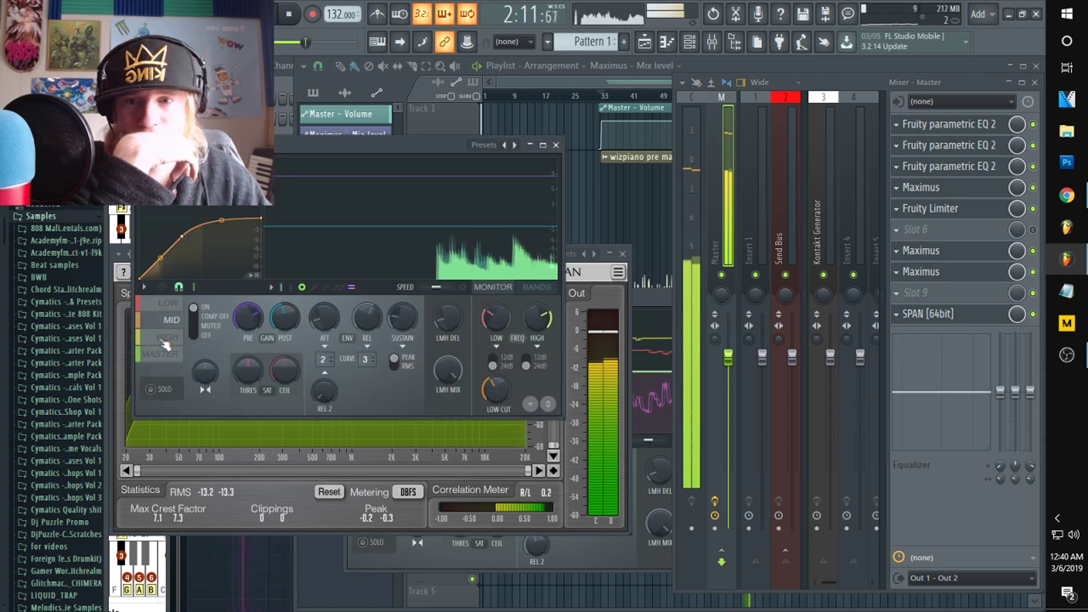
click(163, 338)
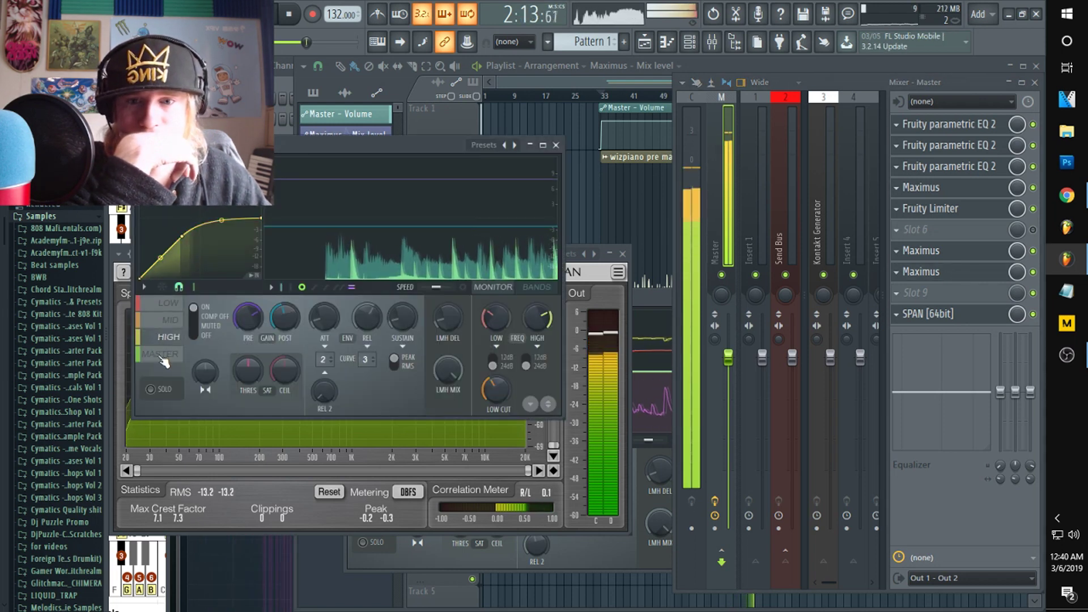
click(162, 355)
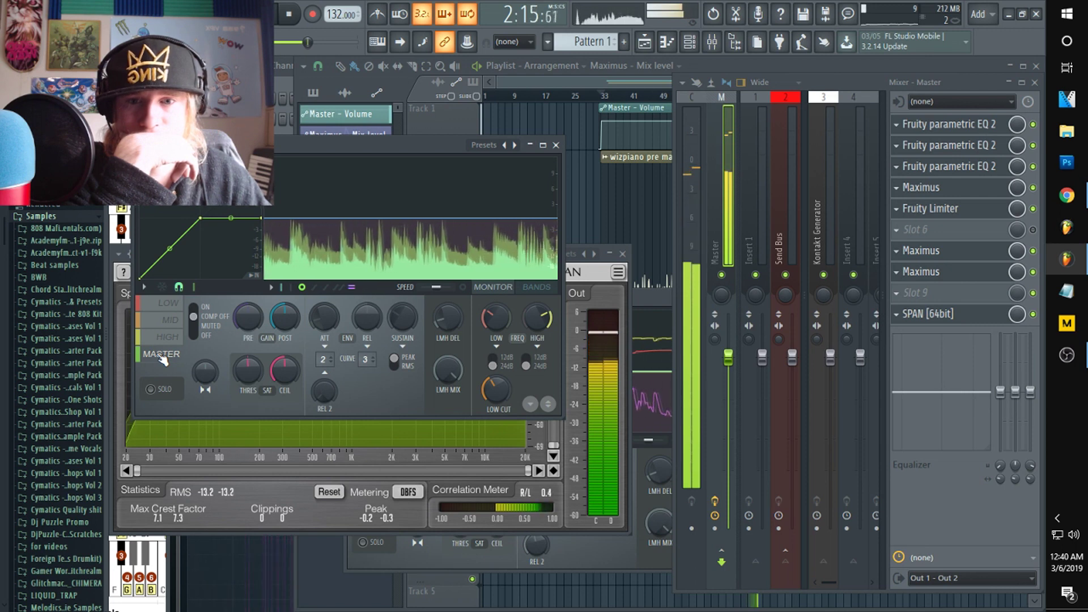
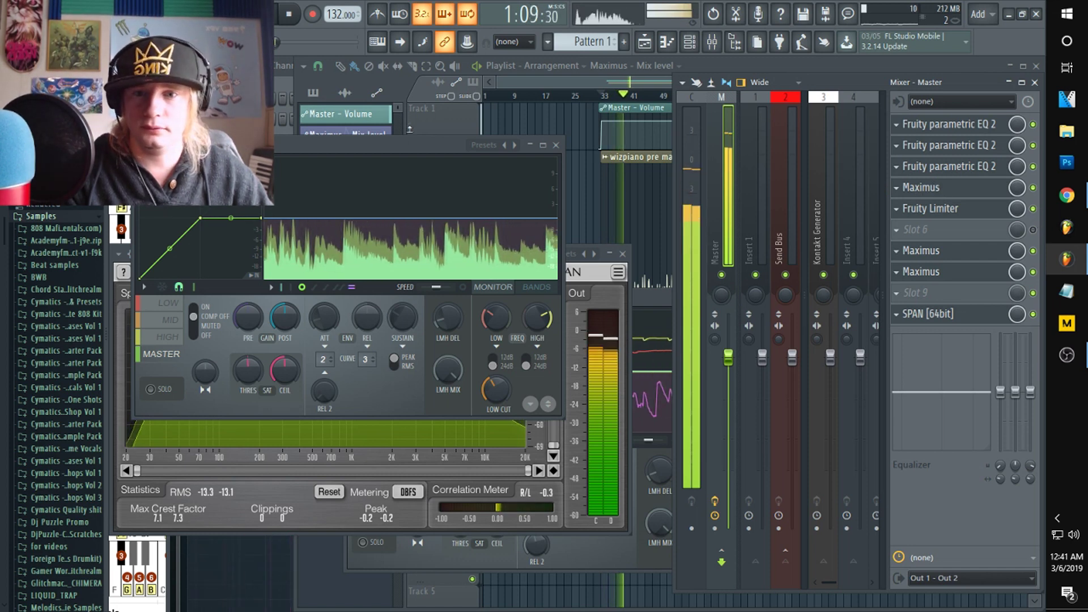
drag(416, 152, 417, 85)
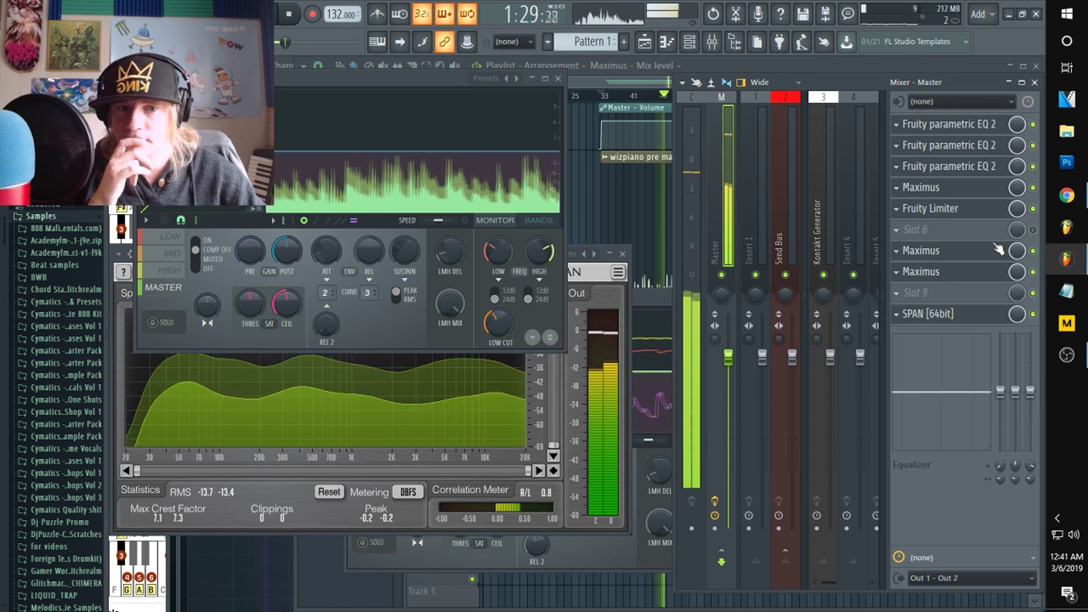
key(space)
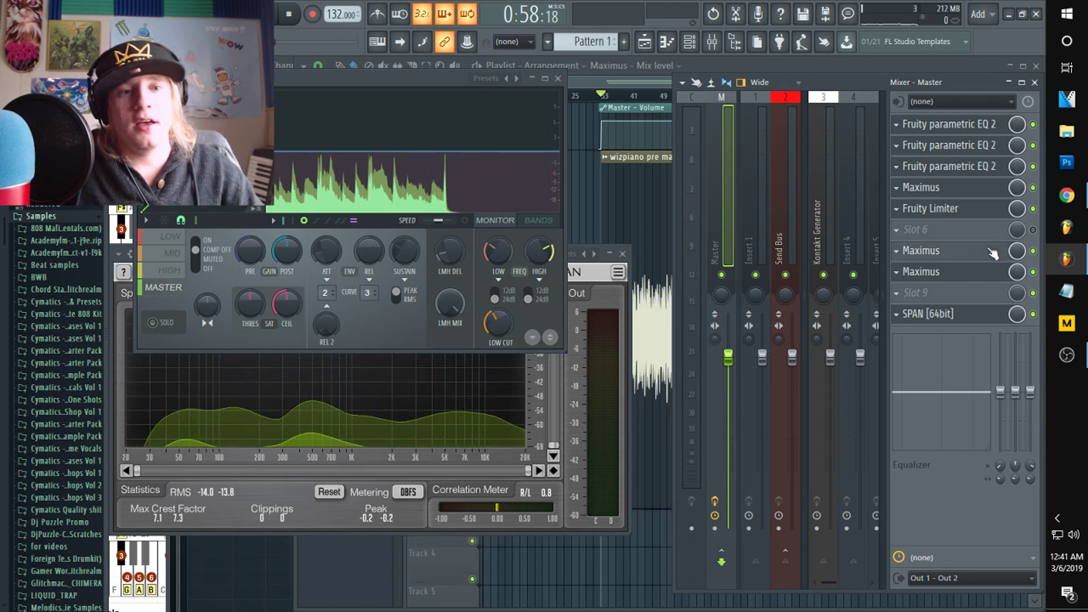
- Bring up the slot 7 Maximus and compare the playing beat with that Maximus switched off and on
click(992, 254)
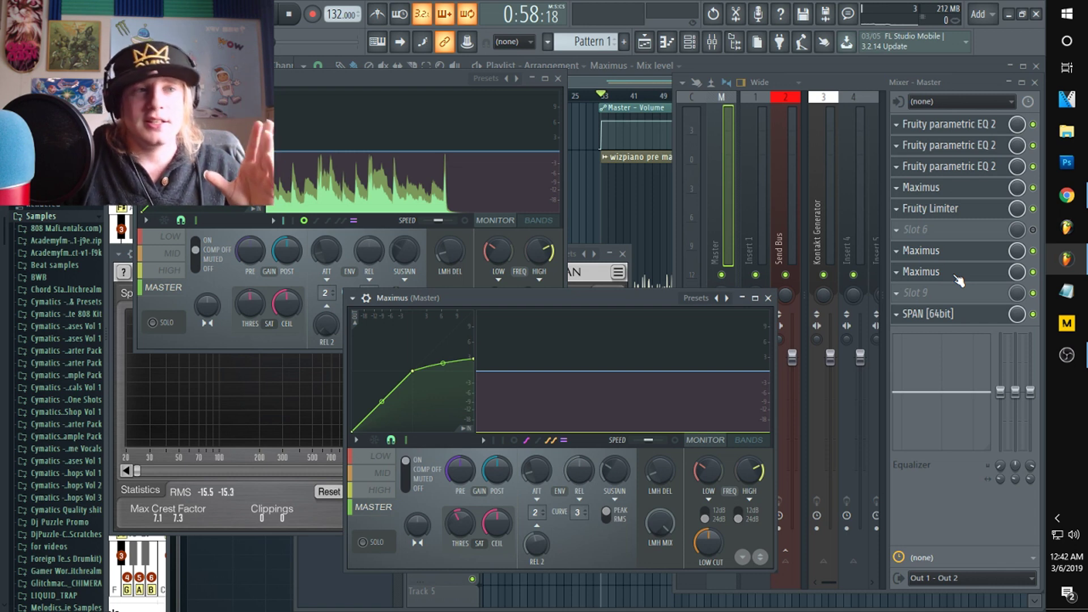
click(955, 257)
click(955, 257)
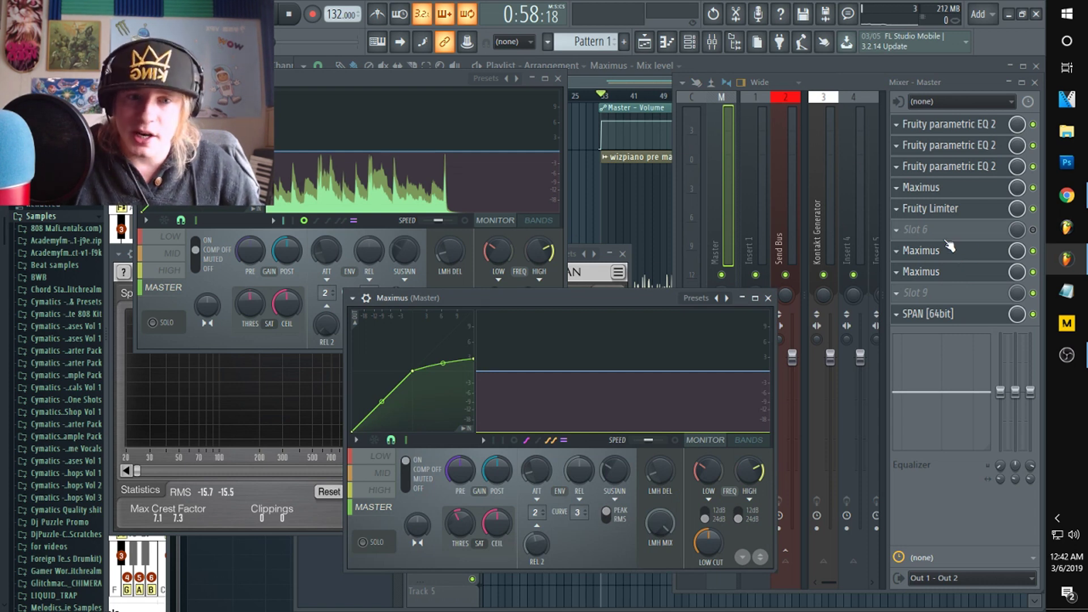
click(1031, 254)
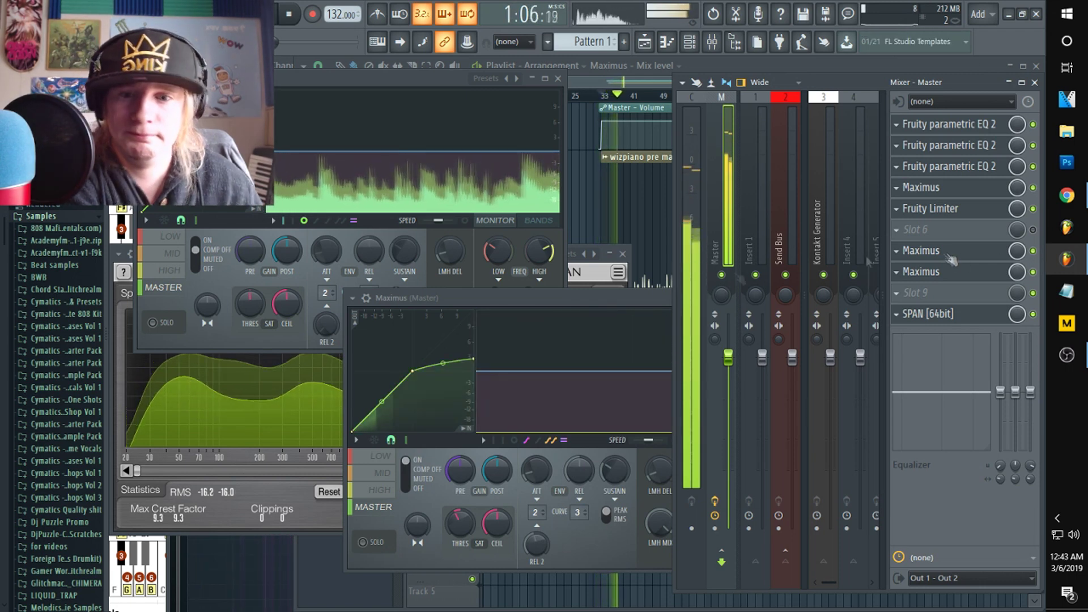
click(1034, 252)
click(1034, 252)
- Move the SPAN window lower and nudge band 7 of the slot 3 parametric EQ slightly down while the beat plays
click(592, 267)
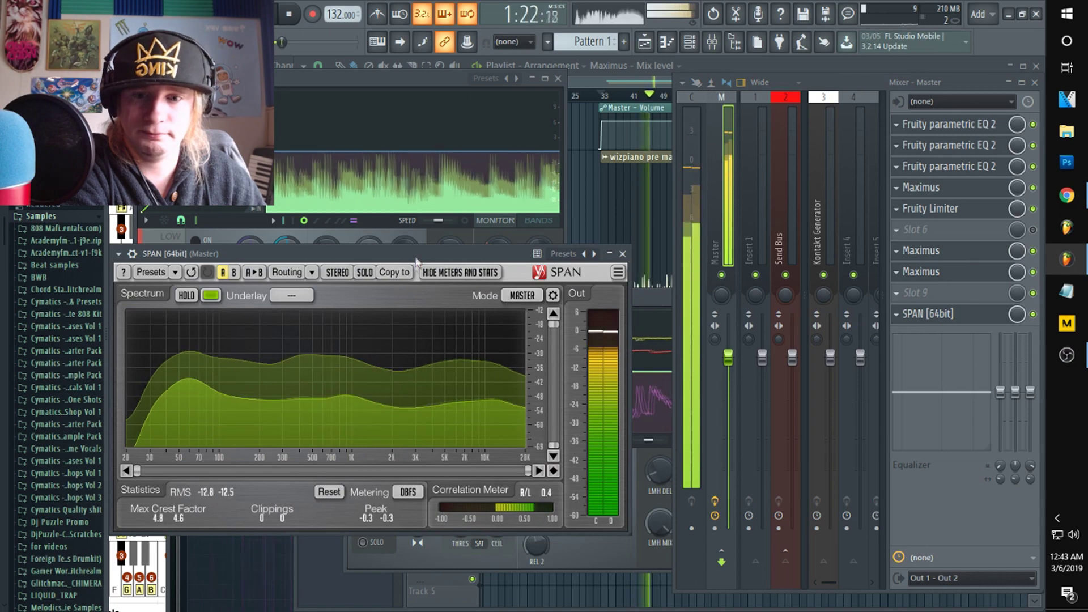
drag(418, 257, 418, 319)
click(935, 166)
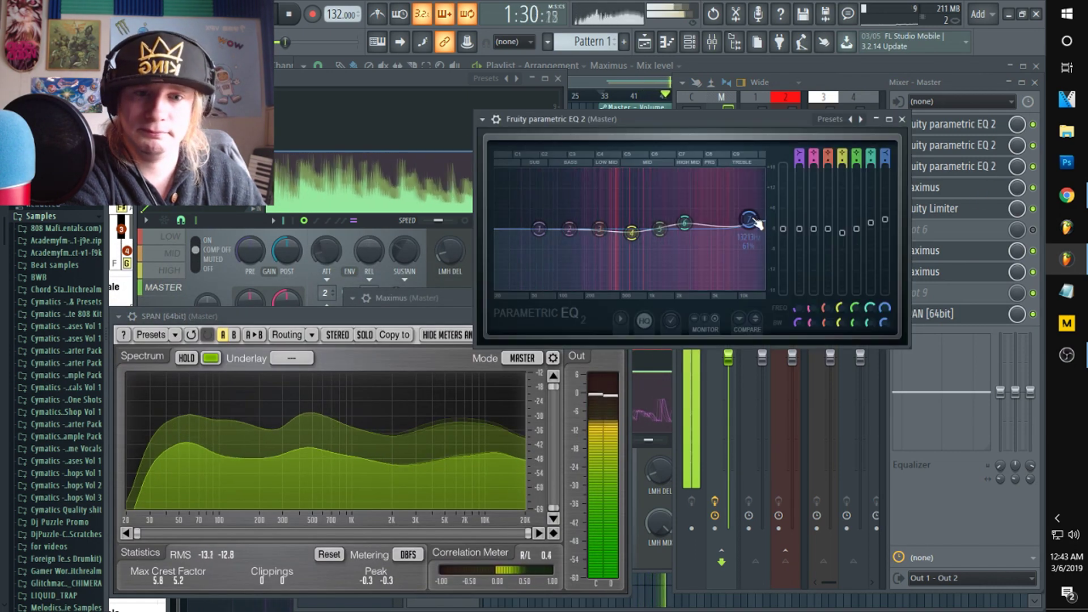
drag(754, 219, 754, 221)
click(379, 316)
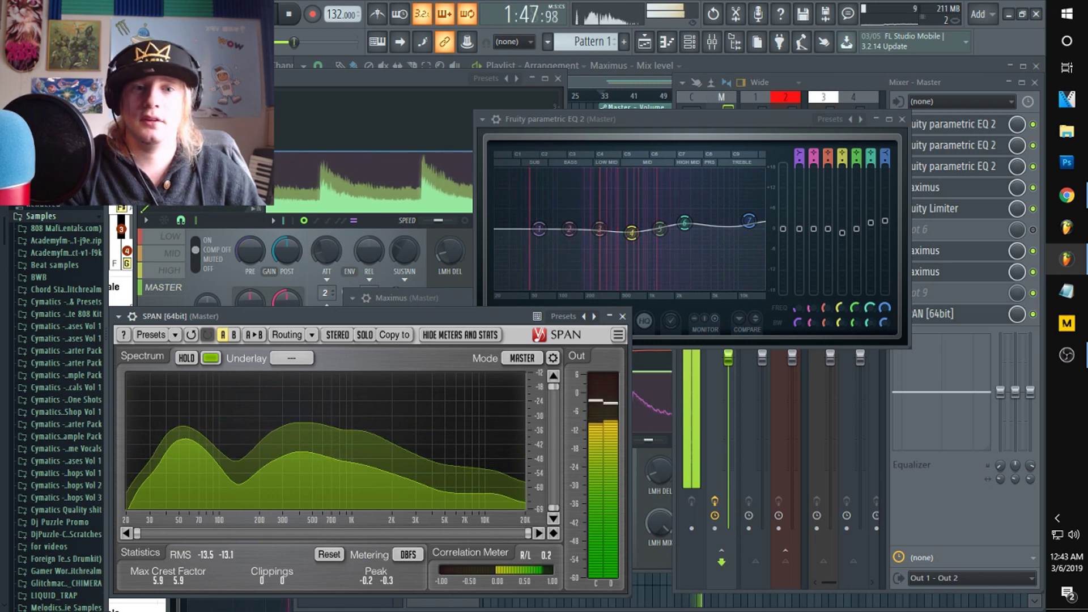
- Toggle the slot 7 Maximus for another sound comparison, stop playback and return to the playlist
click(1039, 255)
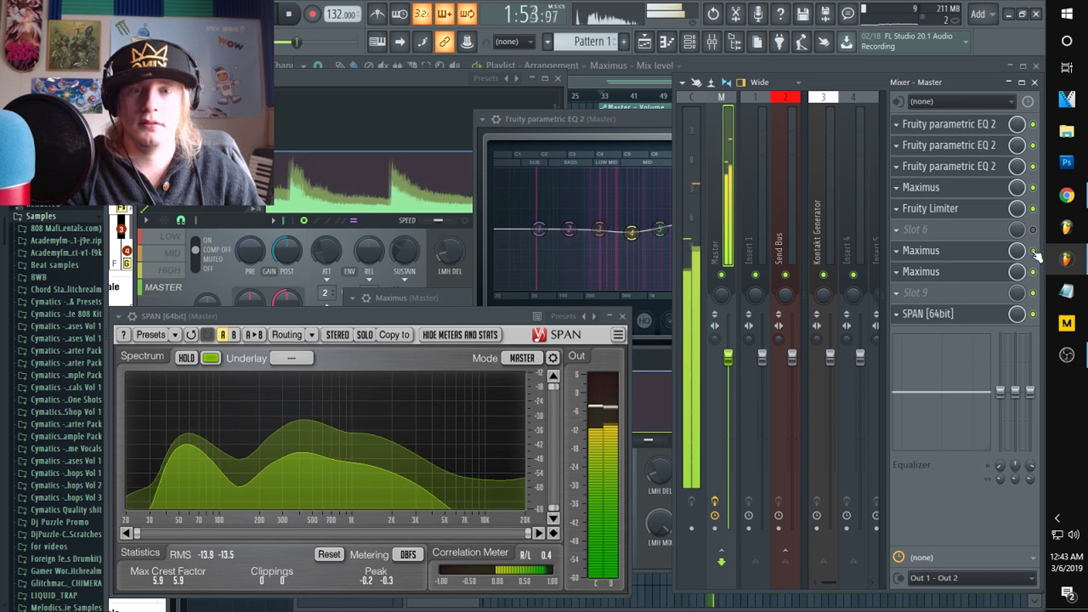
key(space)
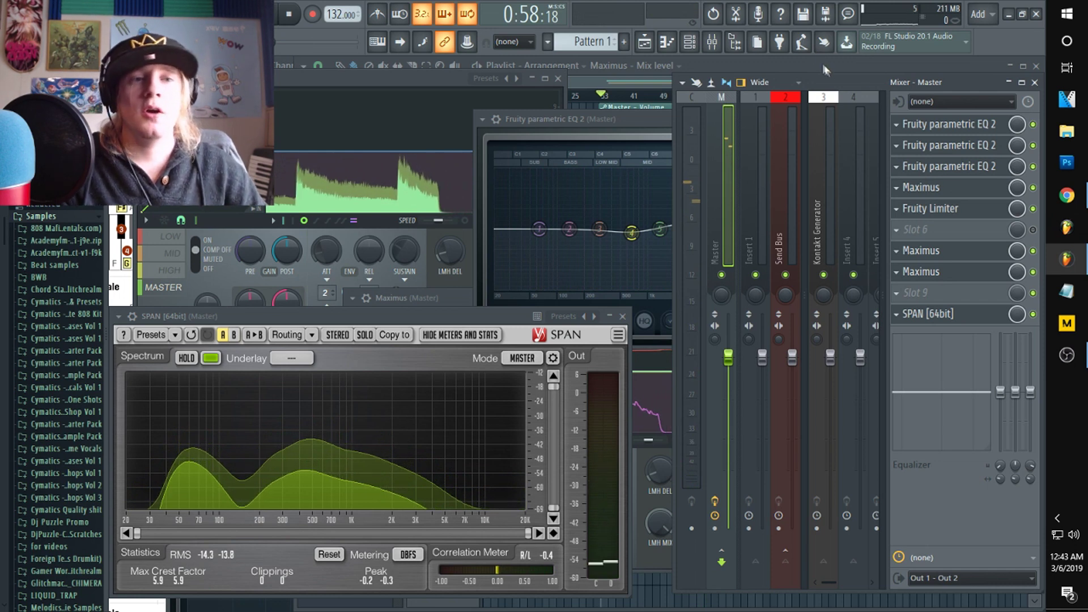
key(F5)
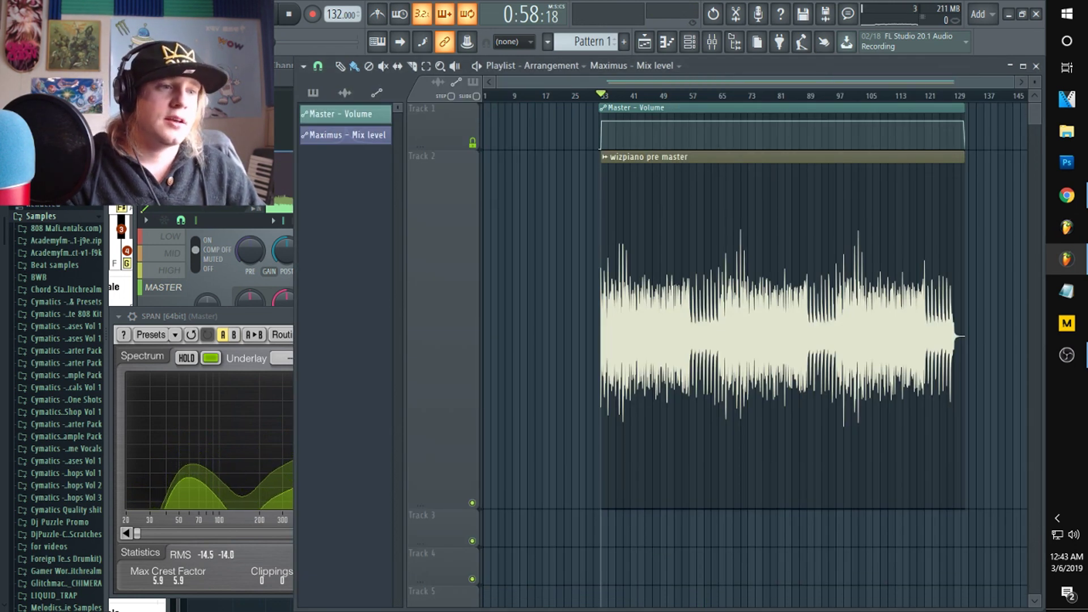
key(alt+Tab)
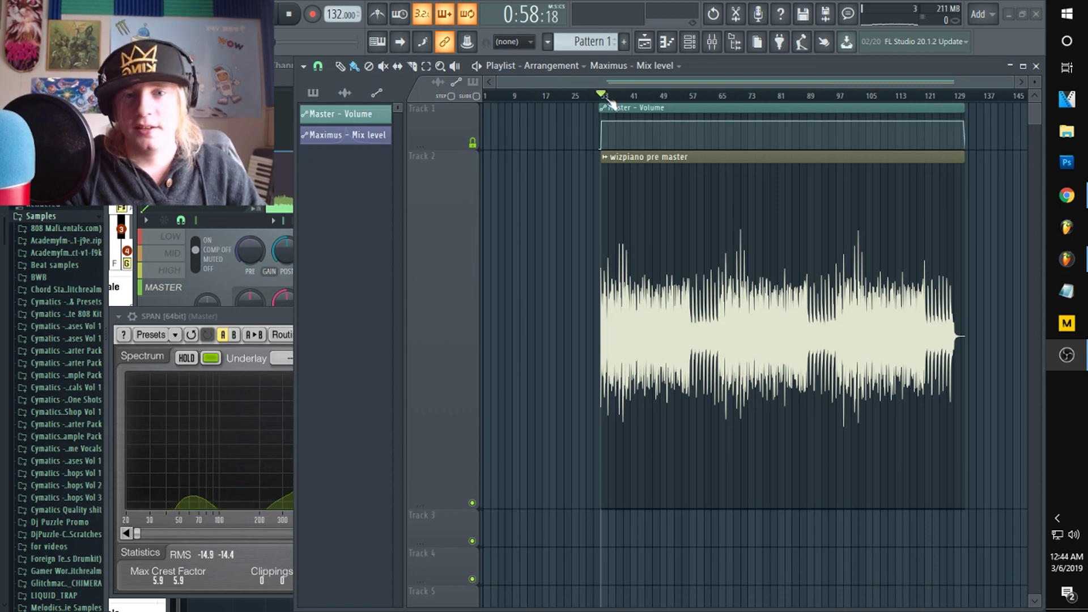
- Preview the beat's opening from the start of the master volume fade-in, just before bar 33
scroll(606, 103, up, 5)
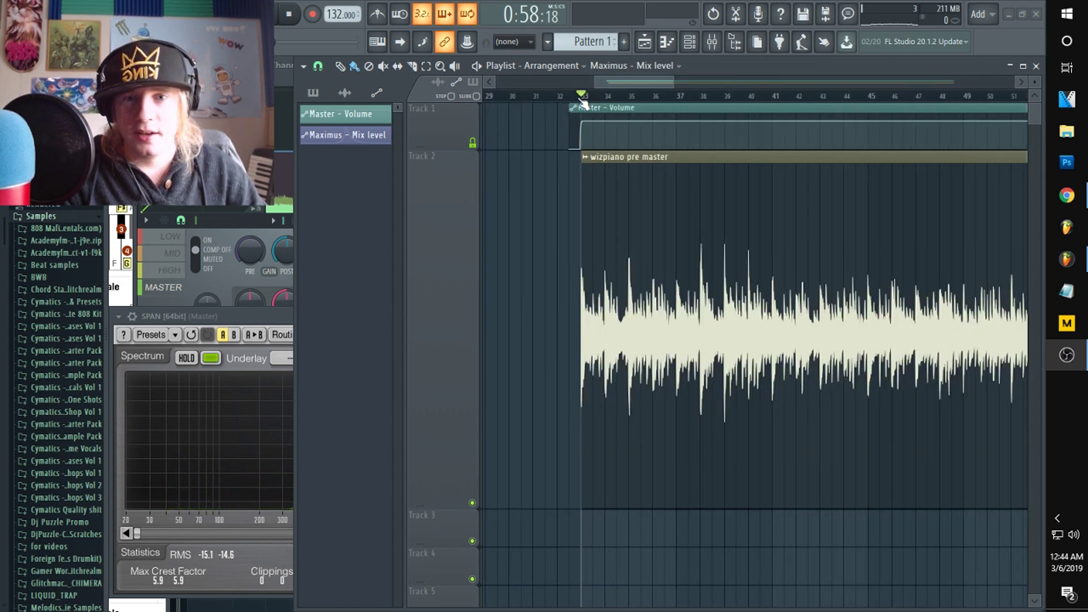
scroll(583, 103, up, 6)
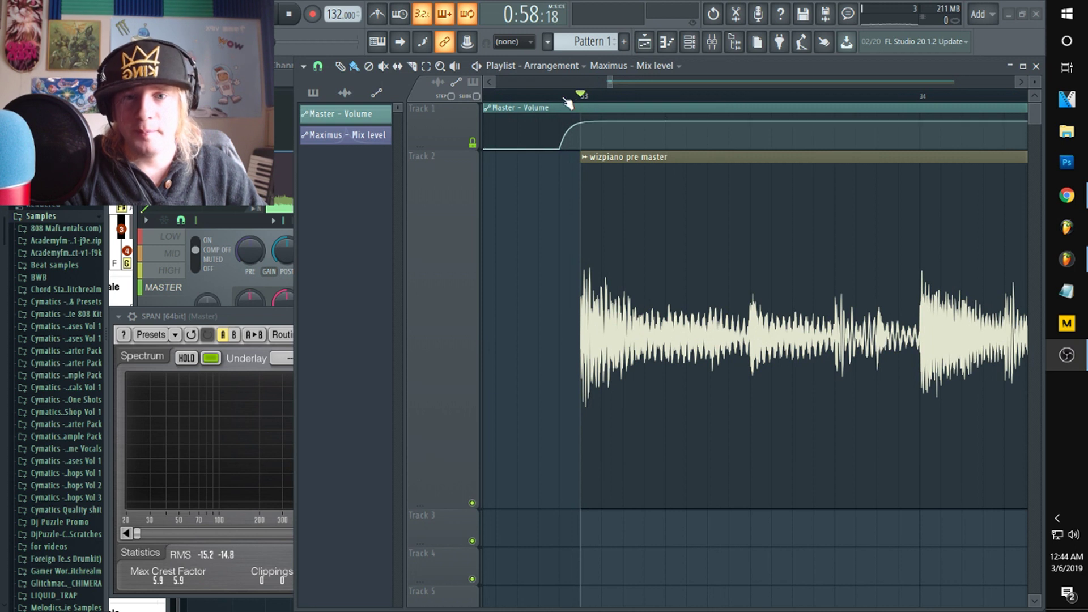
click(566, 97)
key(space)
key(space)
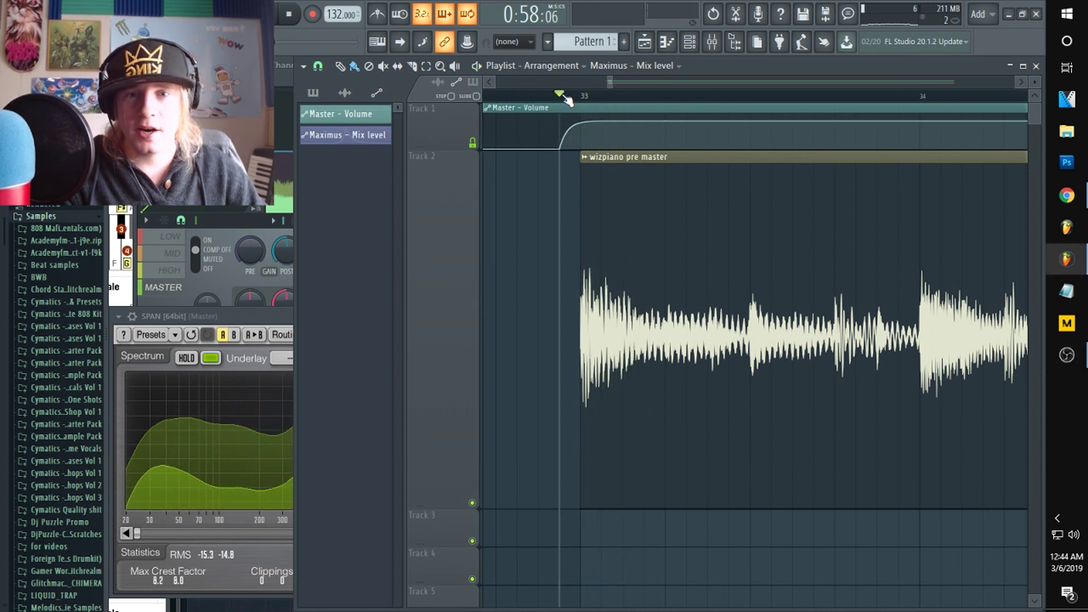
- Check the volume fade-in against the beginning of the wizpiano pre master clip by moving the playhead between the two
click(586, 97)
scroll(585, 97, down, 6)
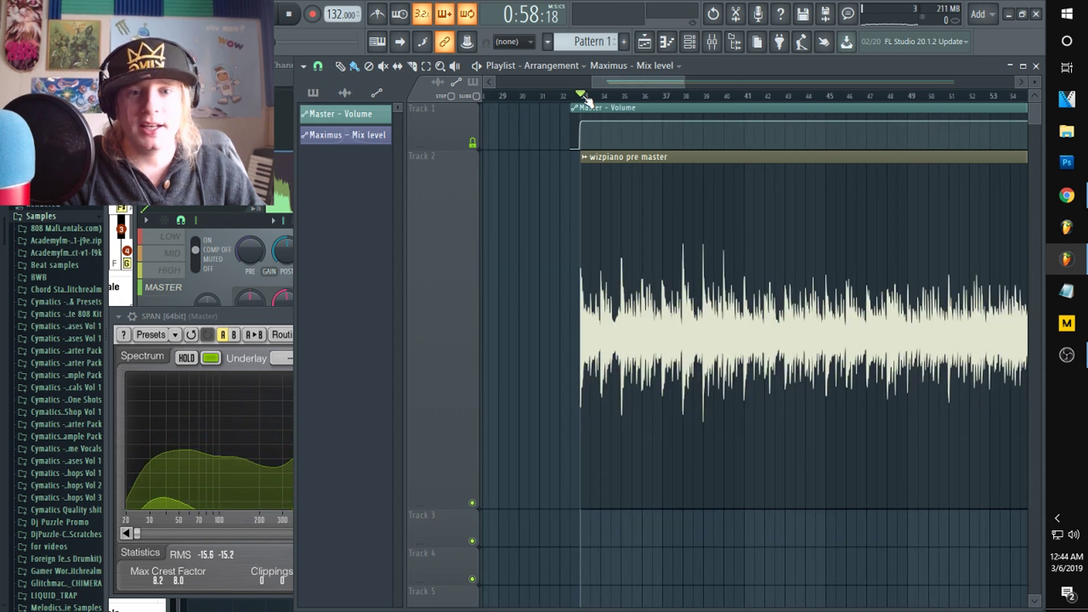
mouse_move(587, 101)
mouse_down()
mouse_move(860, 125)
mouse_move(530, 112)
mouse_move(579, 102)
mouse_up()
scroll(578, 101, up, 4)
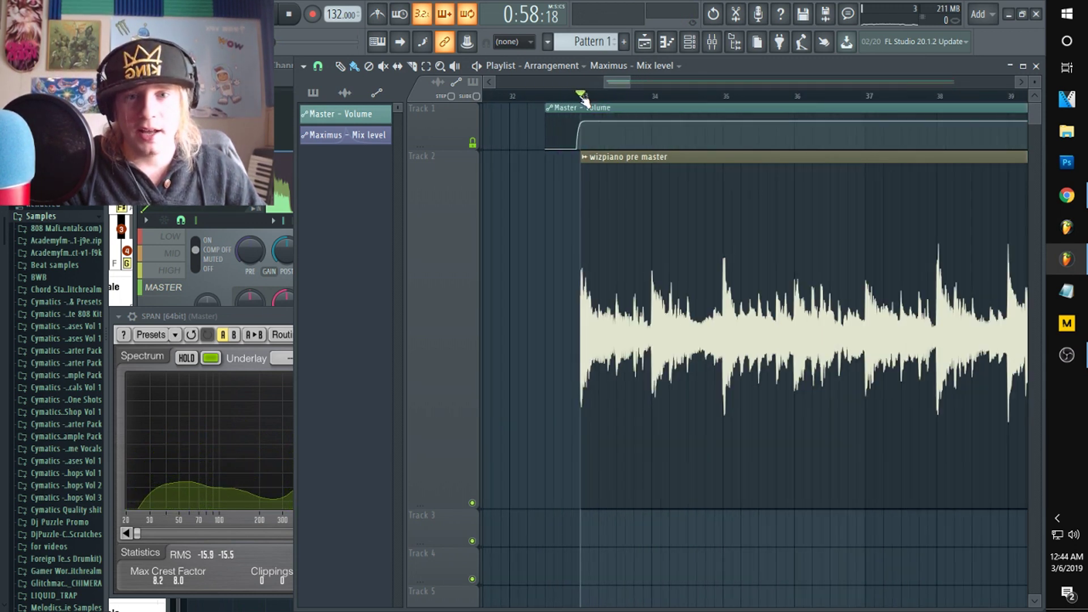
scroll(584, 102, up, 3)
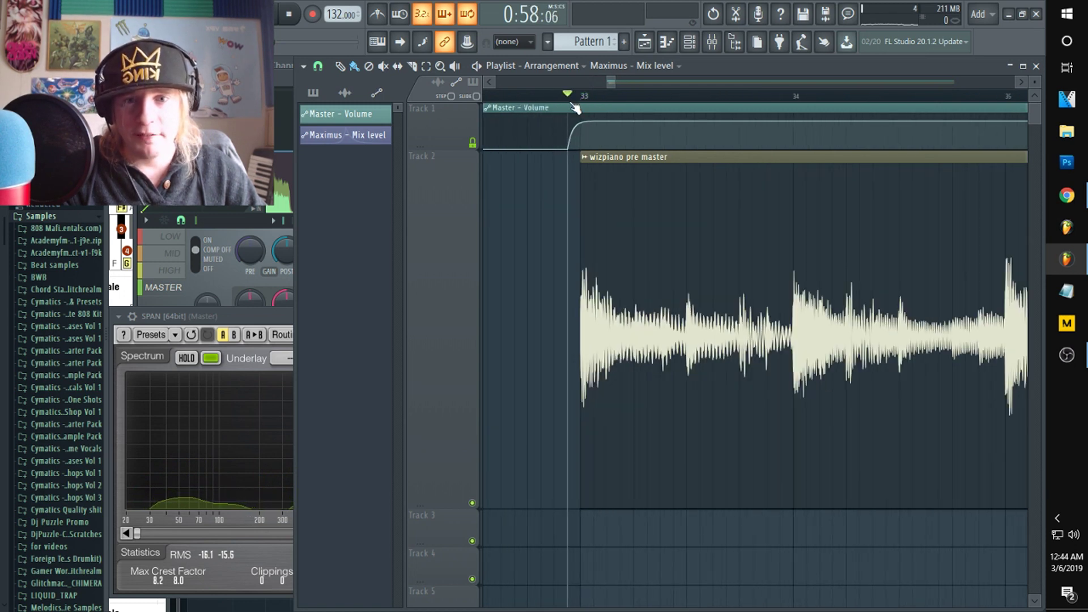
- Select the playlist time range from the volume fade-in's start before bar 33 to the fade-out's end at bar 132
drag(572, 99, 1087, 106)
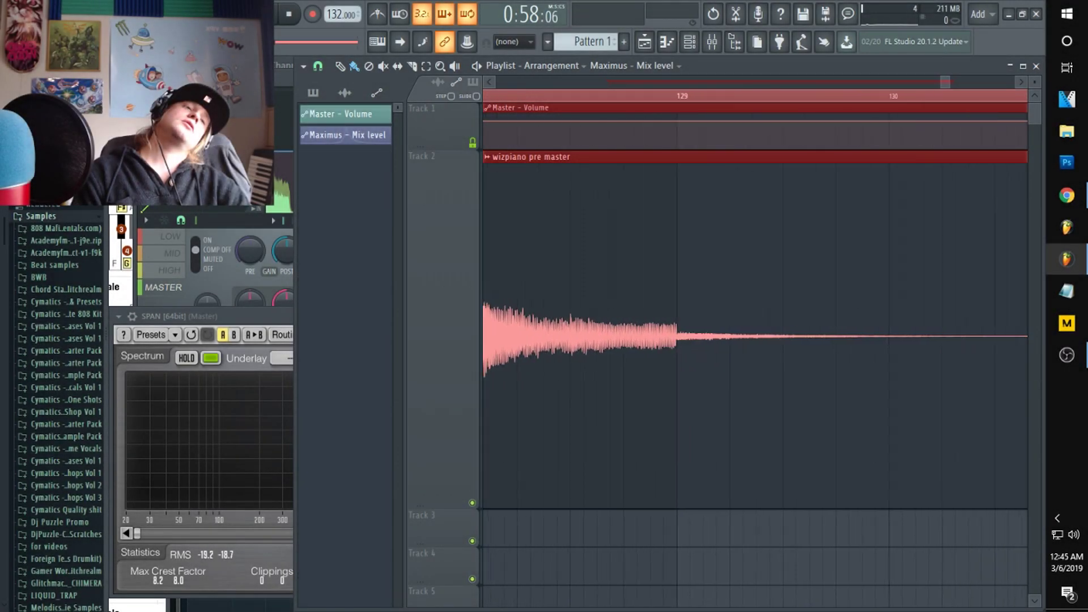
scroll(510, 221, right, 6)
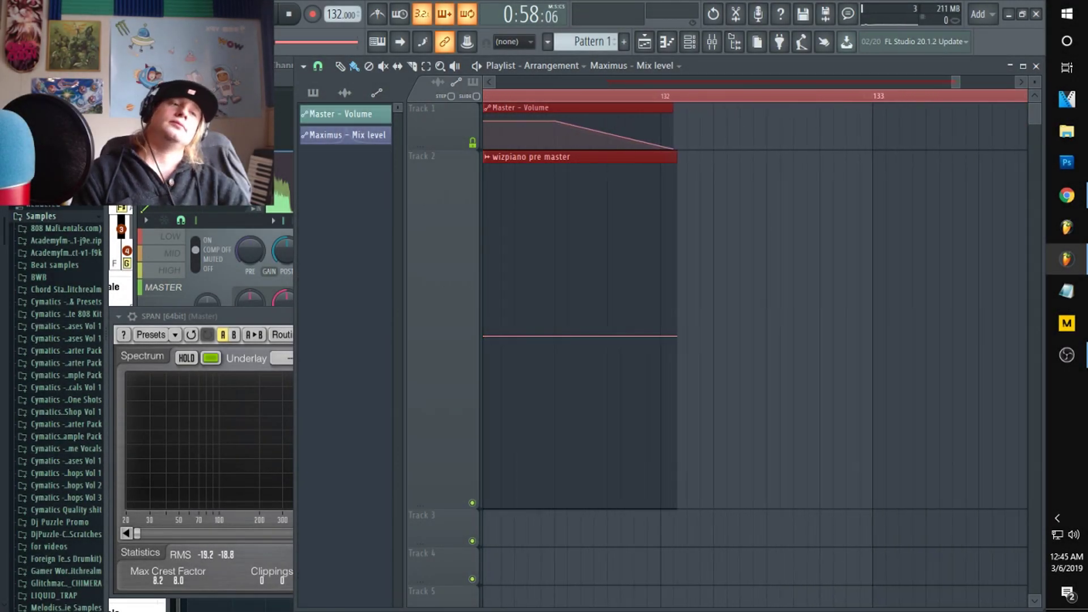
drag(510, 221, 662, 170)
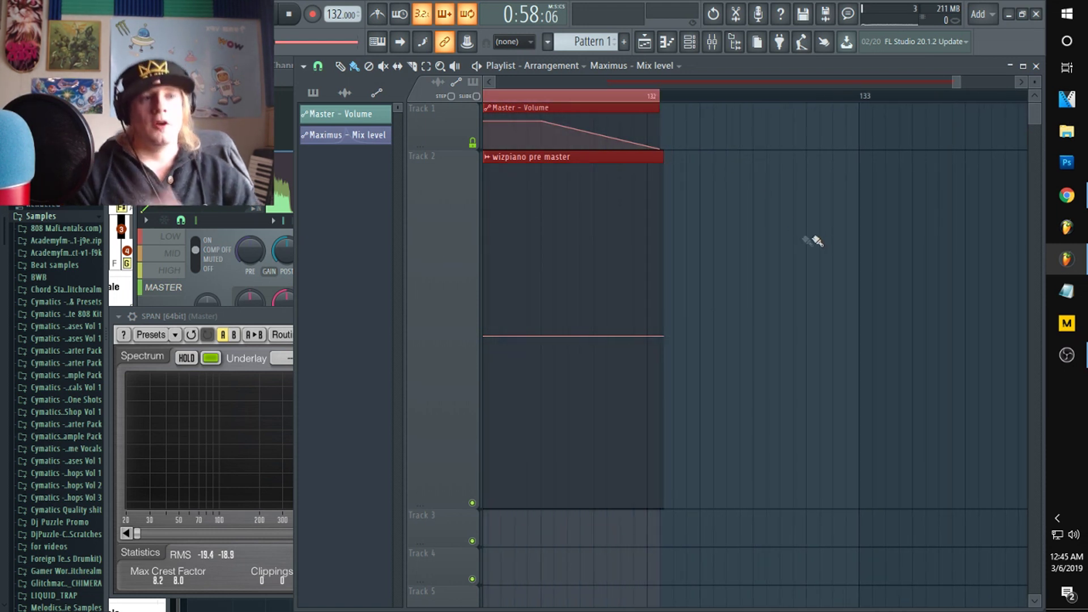
scroll(930, 75, down, 3)
drag(977, 83, 633, 90)
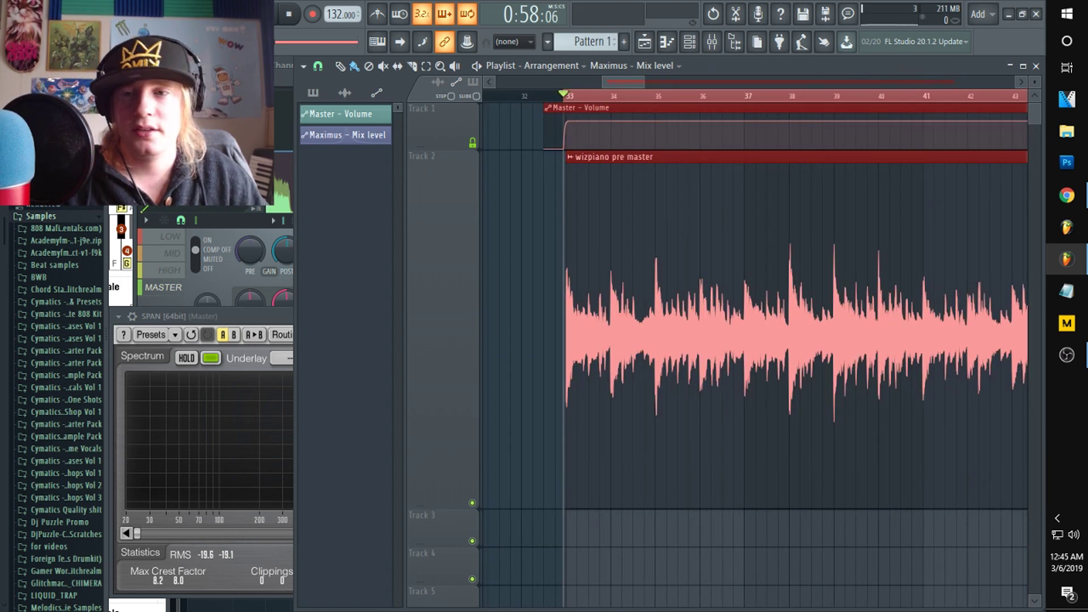
click(14, 8)
mouse_move(136, 134)
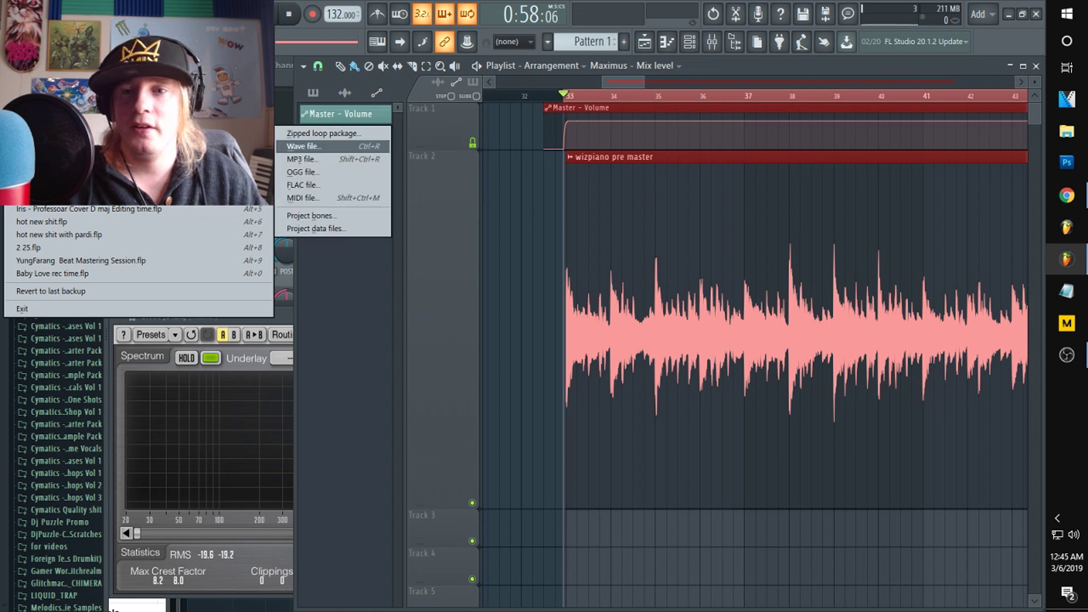
click(626, 78)
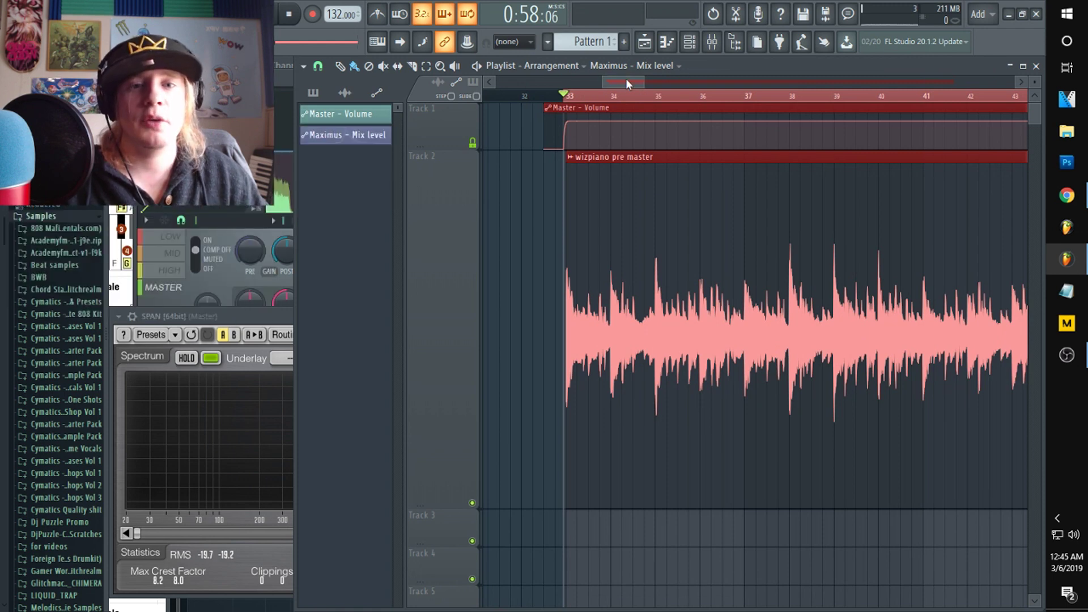
- Compare the beat with the Master track's insert effects bypassed and active during playback, and stop playback
click(711, 42)
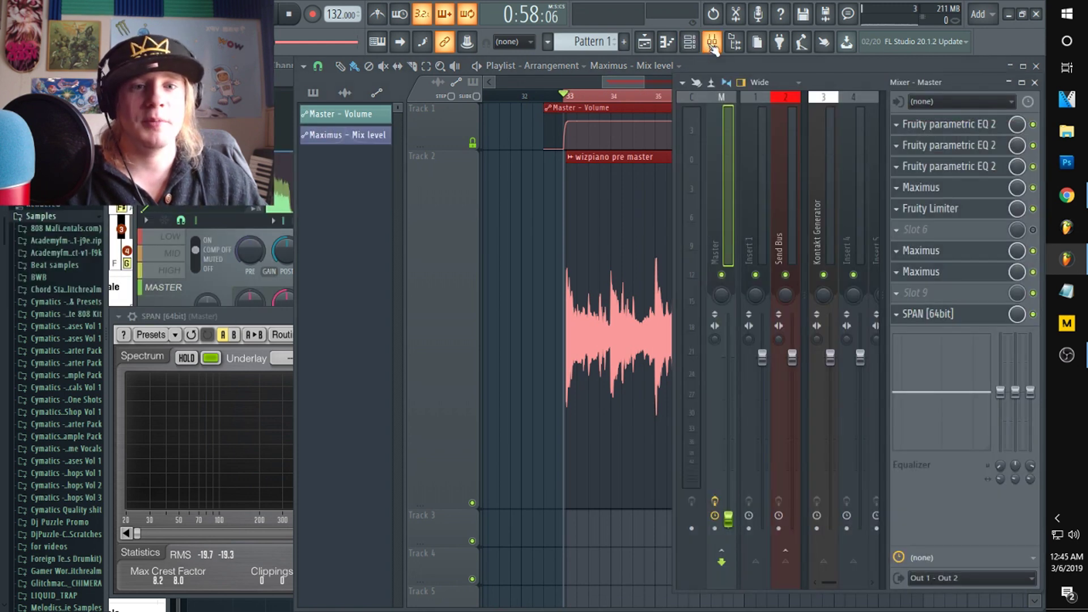
drag(846, 88, 552, 80)
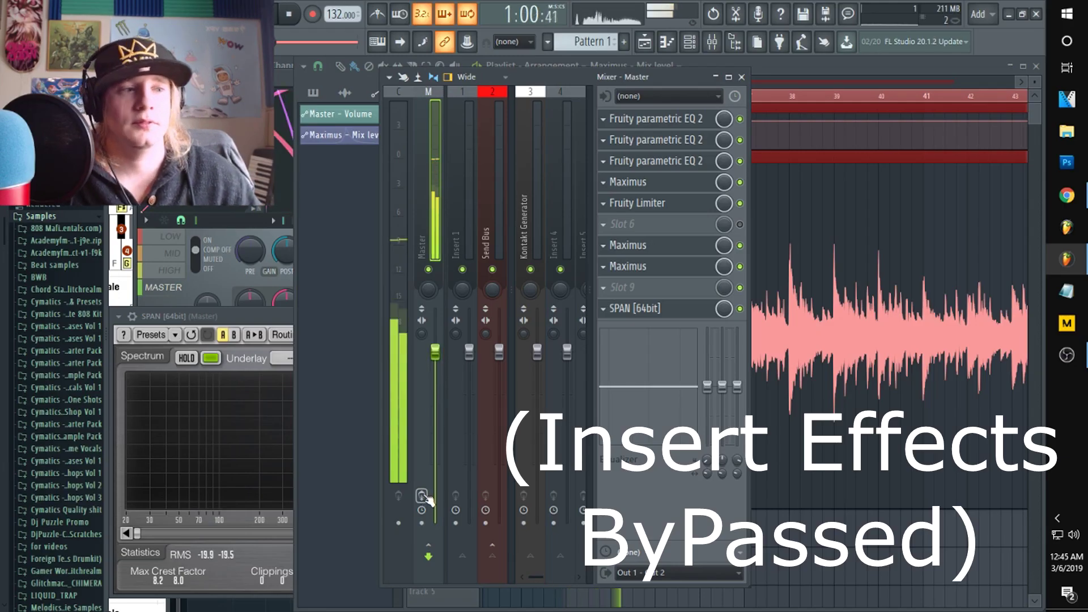
click(422, 497)
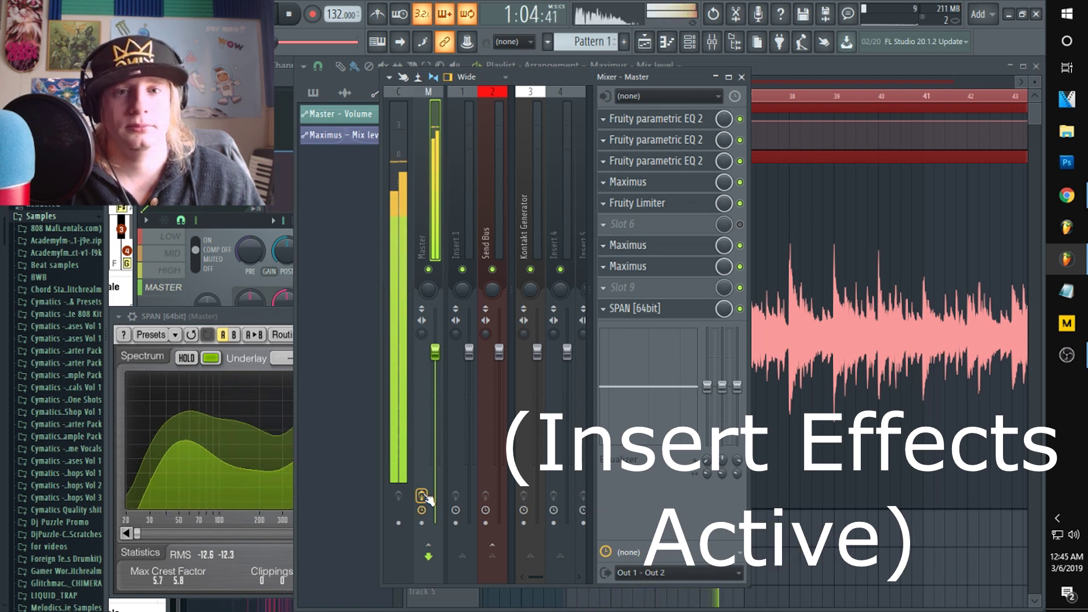
click(422, 497)
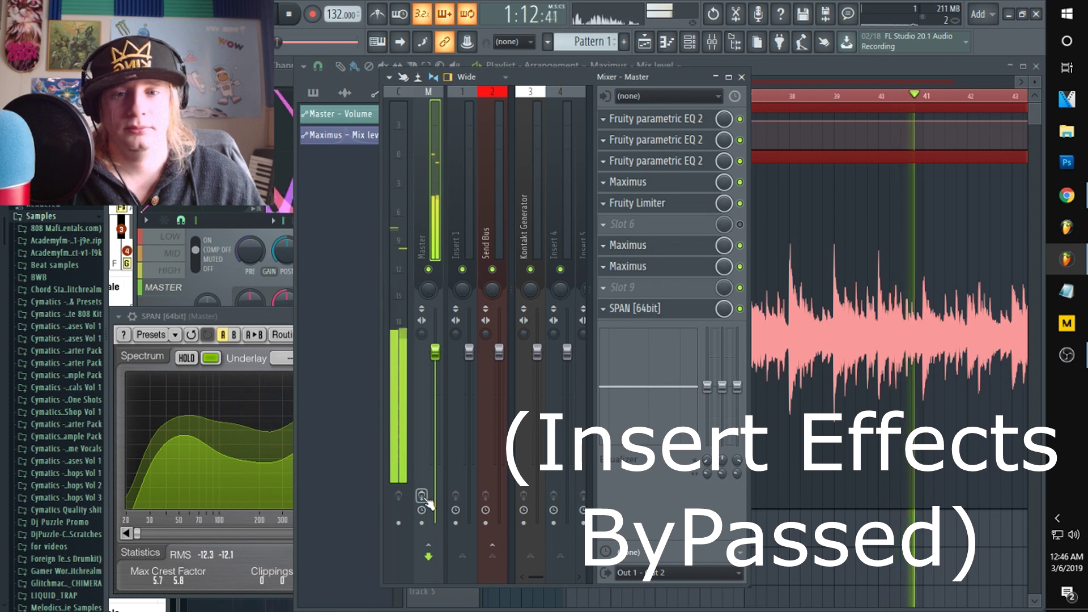
click(422, 496)
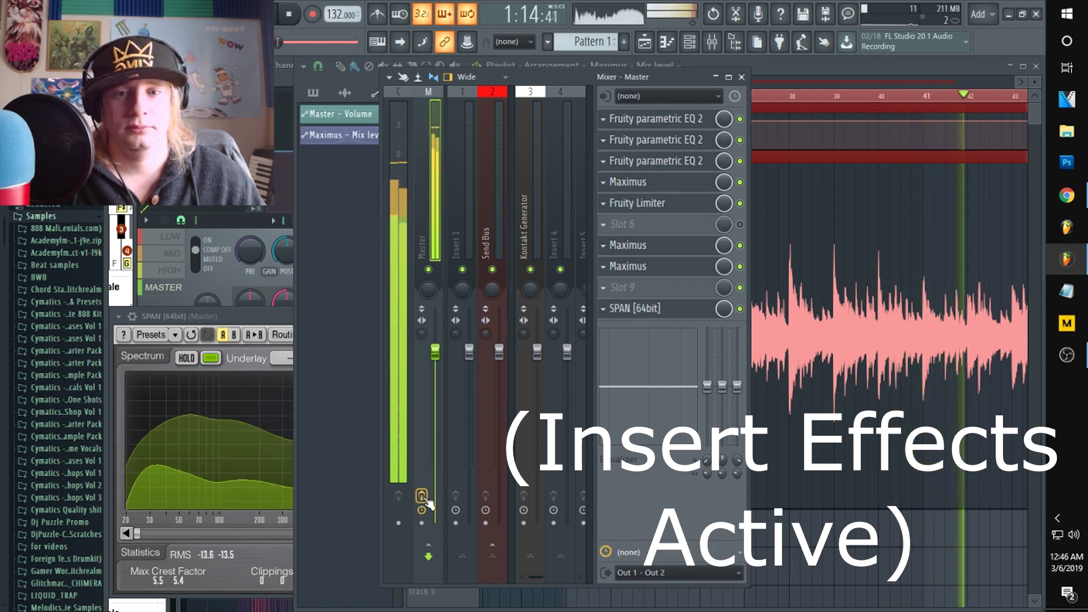
key(space)
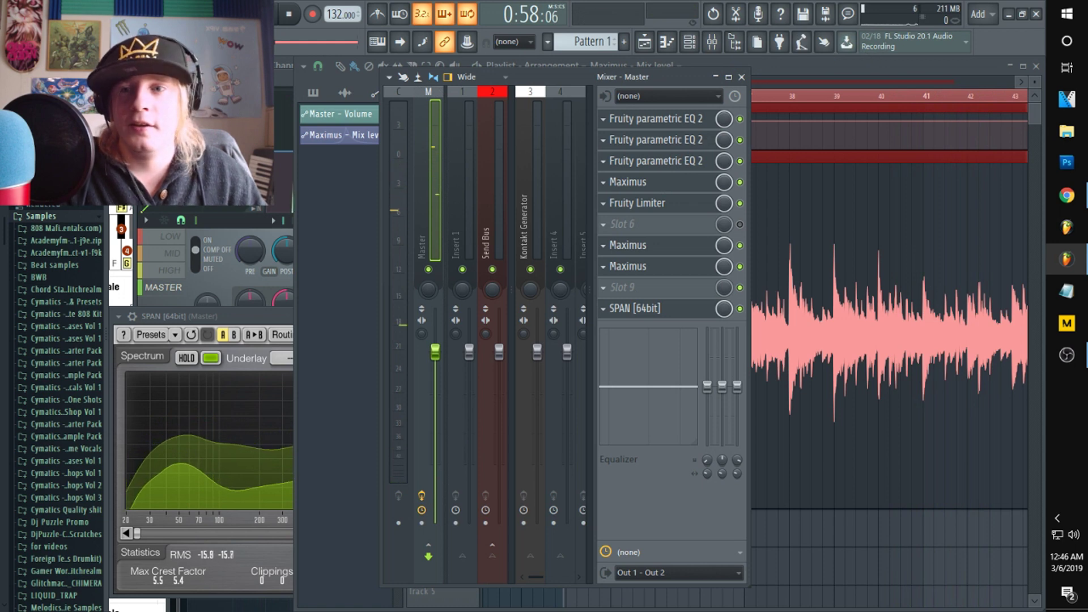
- Export the project as a wave file named wizpiano post master on the Desktop
click(13, 8)
mouse_move(34, 133)
click(317, 149)
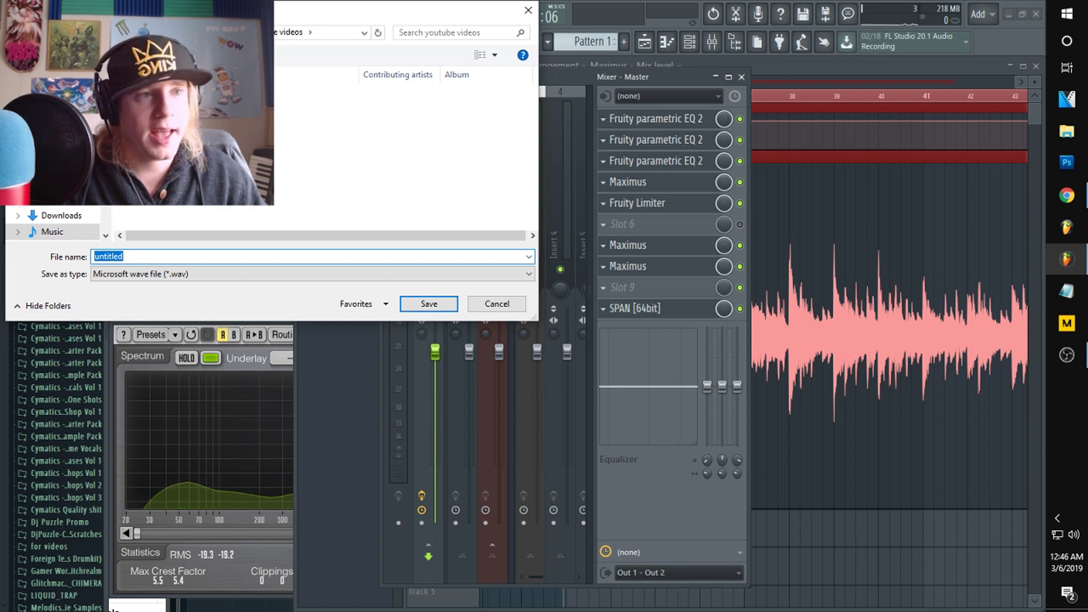
click(55, 183)
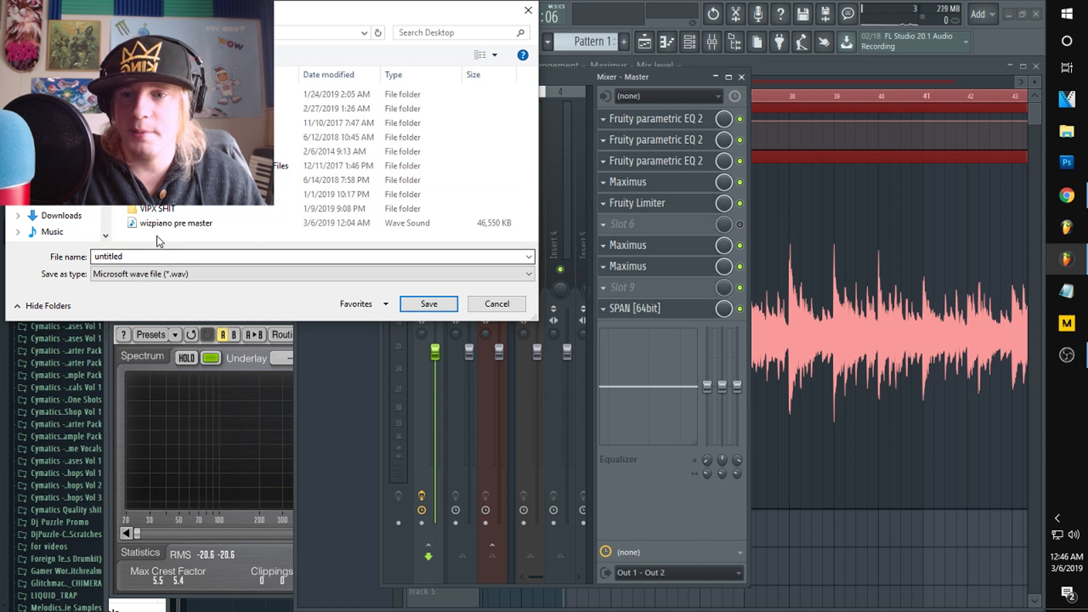
click(419, 300)
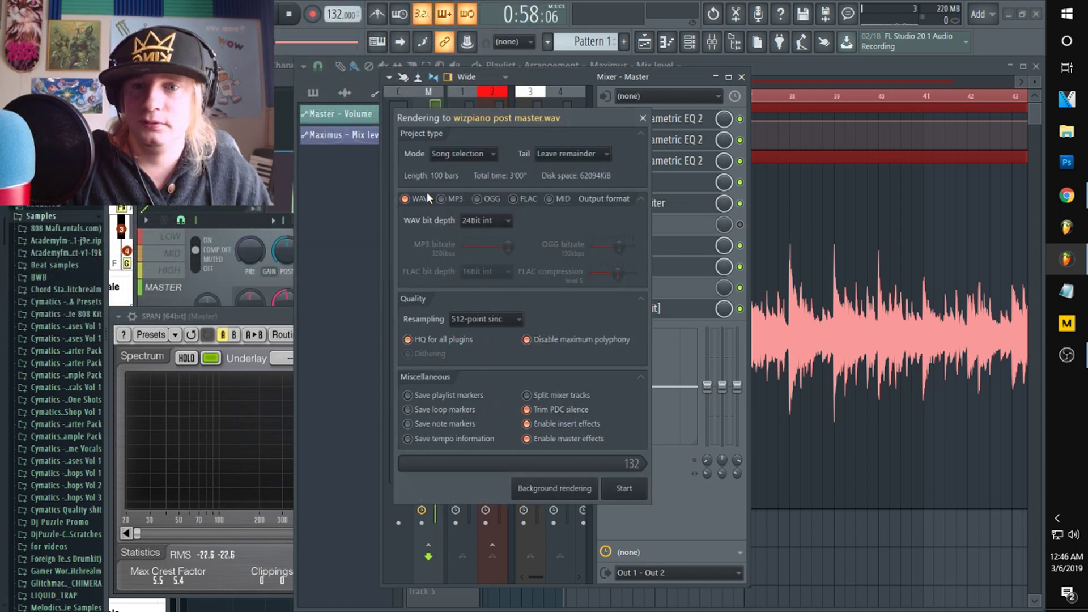
- Render the song selection as a WAV with 24Bit int depth and 512-point sinc resampling
click(479, 221)
click(482, 247)
click(491, 319)
click(479, 320)
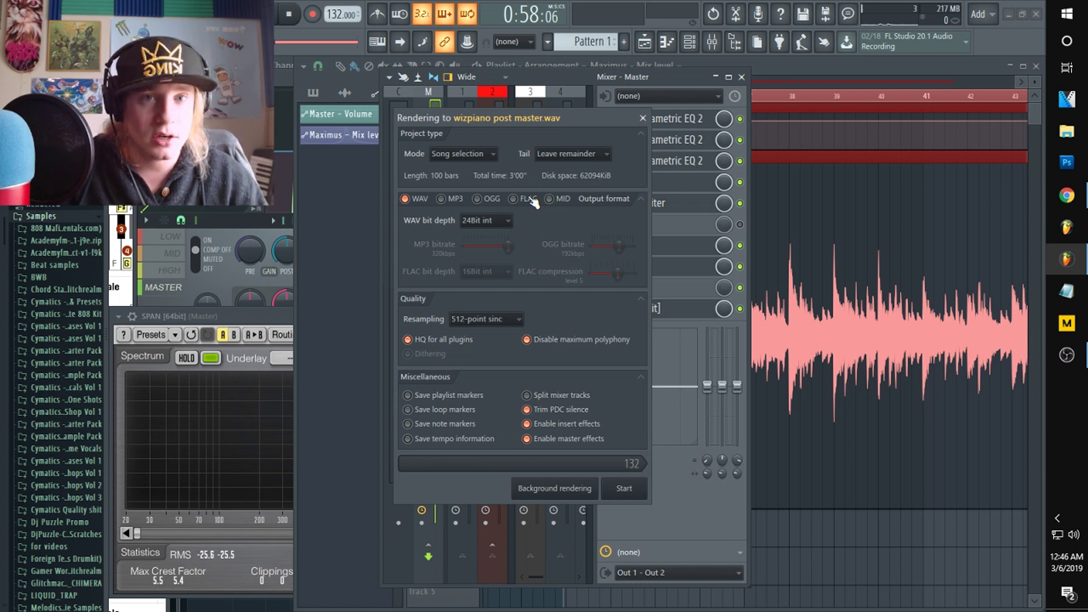
click(619, 491)
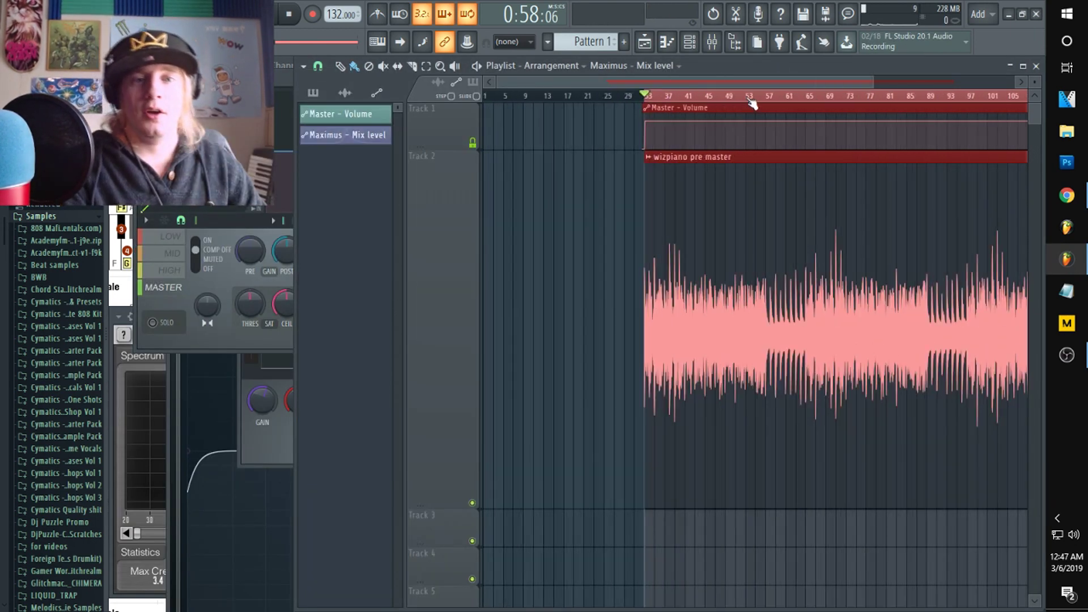
- Bring the wizpiano post master file from the desktop into the playlist and place it on Track 3, aligned with the pre master clip
click(1022, 14)
drag(837, 14, 878, 82)
mouse_move(939, 187)
mouse_down()
mouse_move(933, 214)
mouse_move(933, 189)
mouse_up()
drag(887, 75, 900, 247)
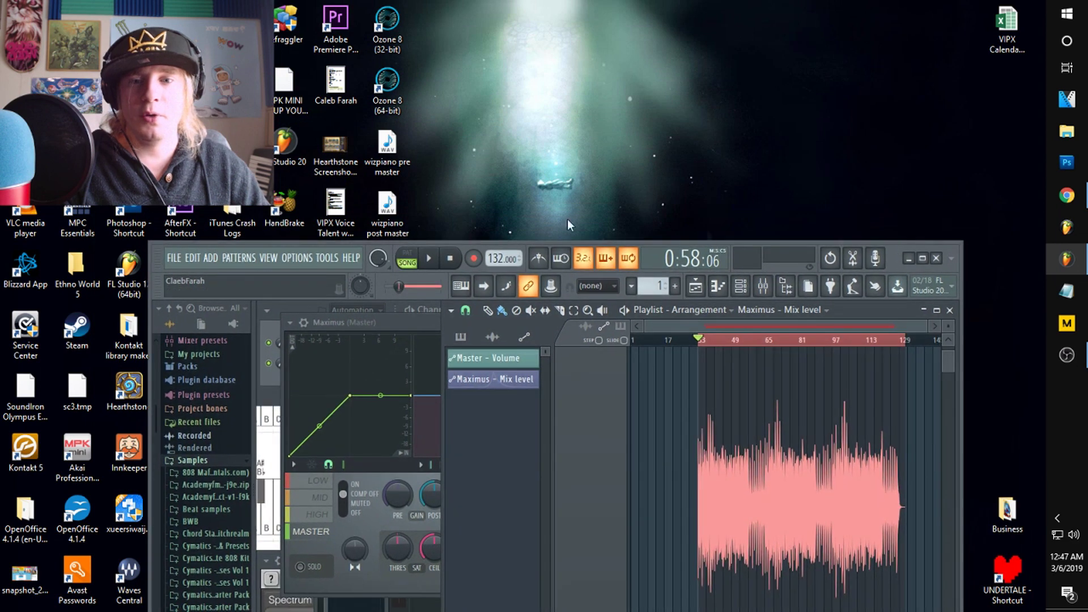
drag(628, 414, 646, 418)
double_click(822, 259)
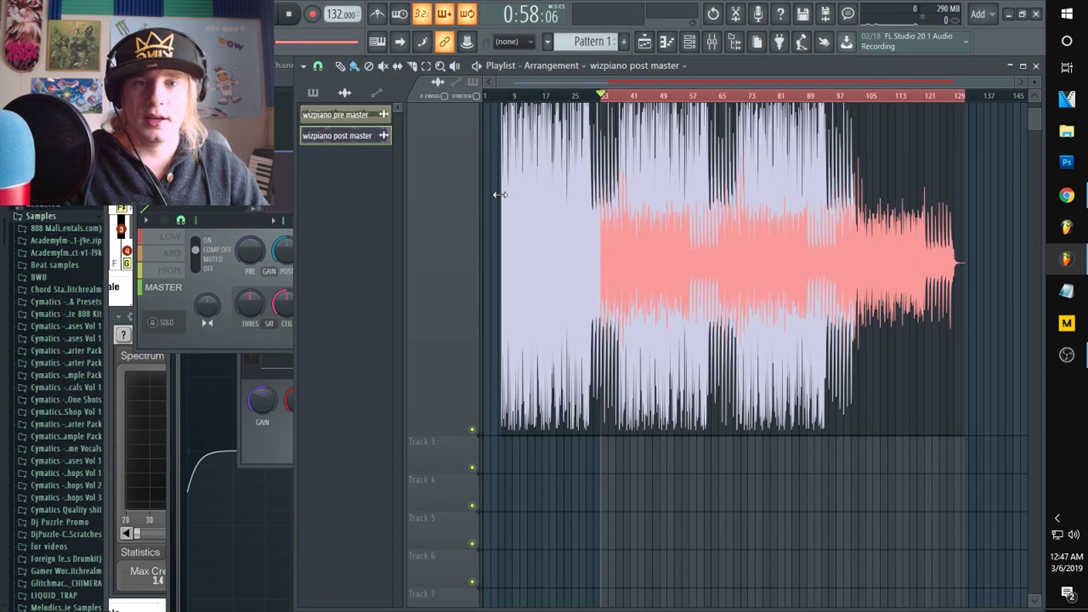
drag(544, 216, 644, 433)
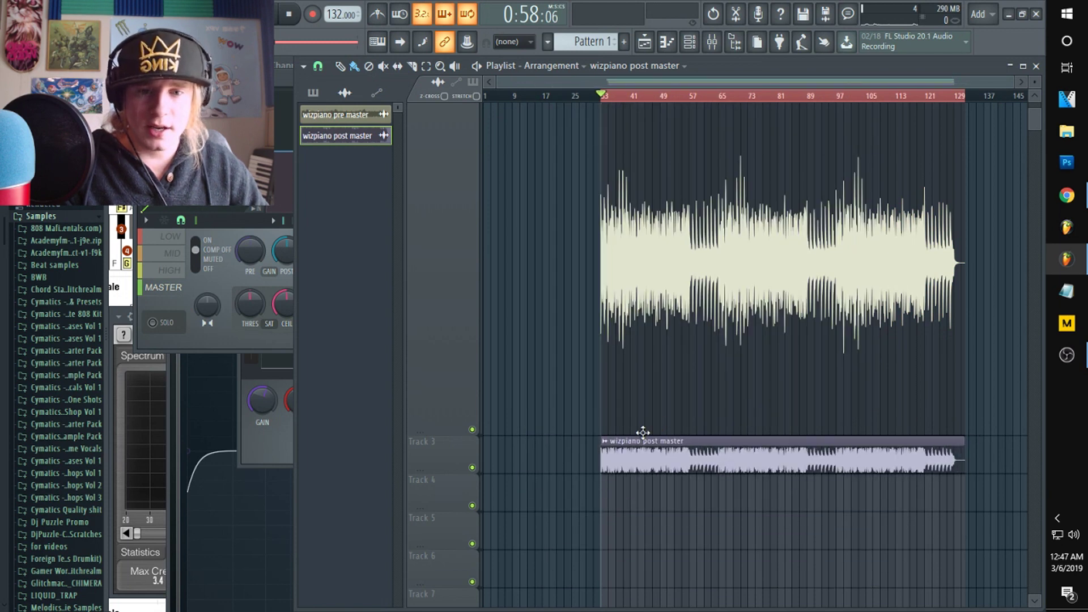
- Enlarge Track 3 to show the post master waveform in detail around bars 53 to 87
drag(451, 475, 464, 606)
scroll(509, 445, down, 5)
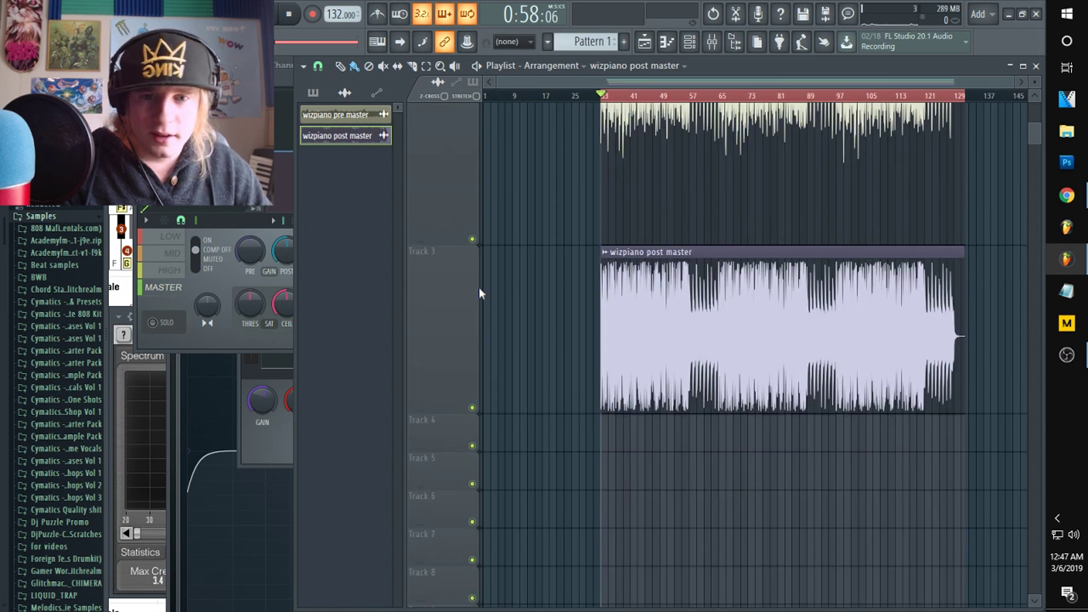
drag(462, 251, 461, 116)
drag(461, 284, 462, 480)
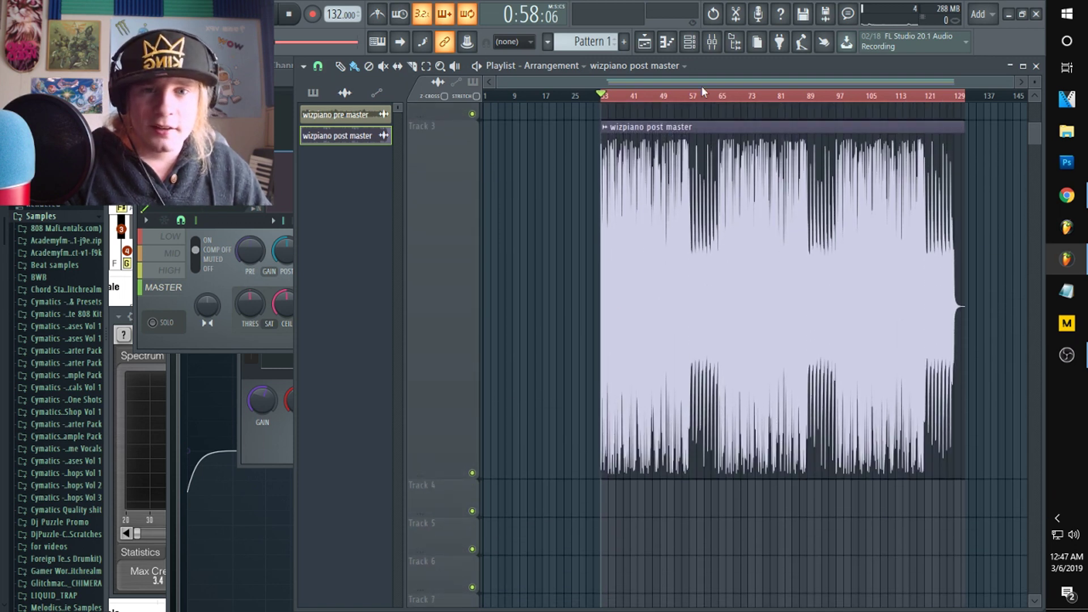
scroll(703, 90, up, 4)
drag(641, 88, 737, 93)
- Mute the master volume automation and pre master tracks, and play the post master clip from bar 57
click(711, 41)
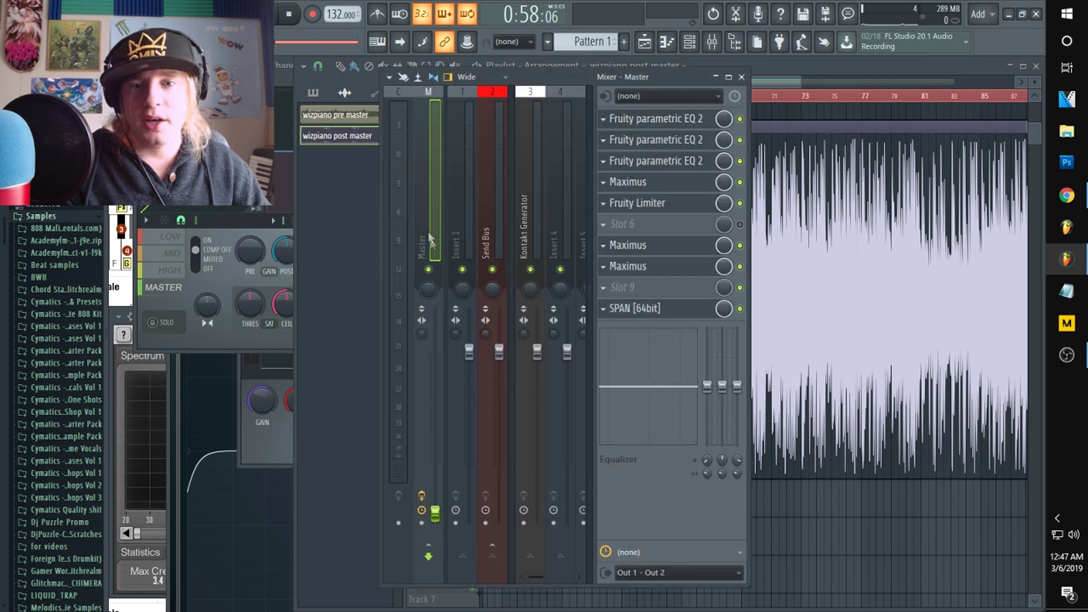
click(796, 86)
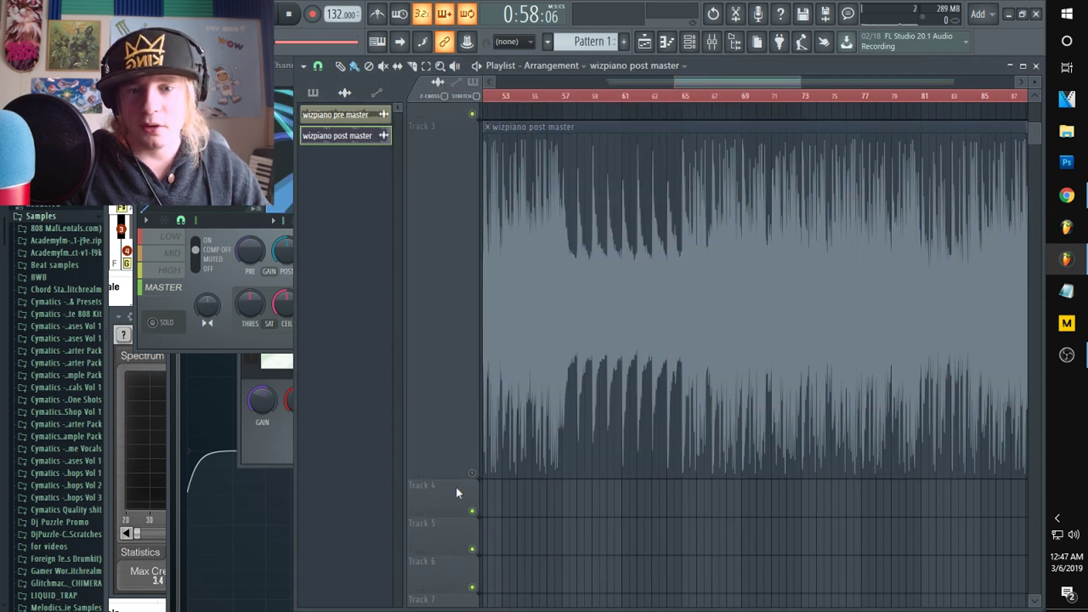
scroll(468, 391, up, 1)
scroll(486, 162, up, 2)
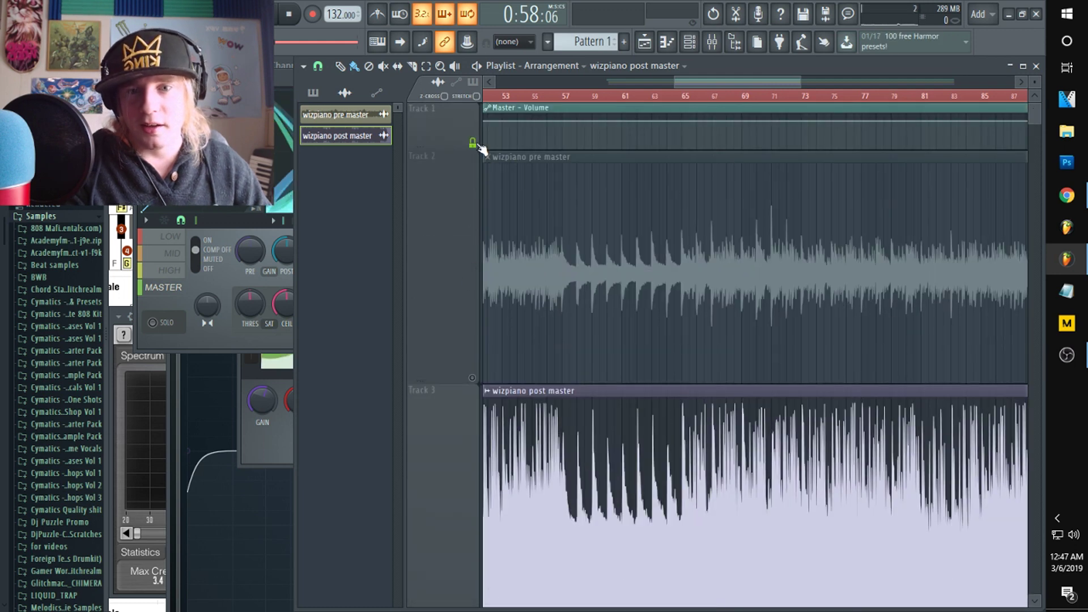
click(562, 96)
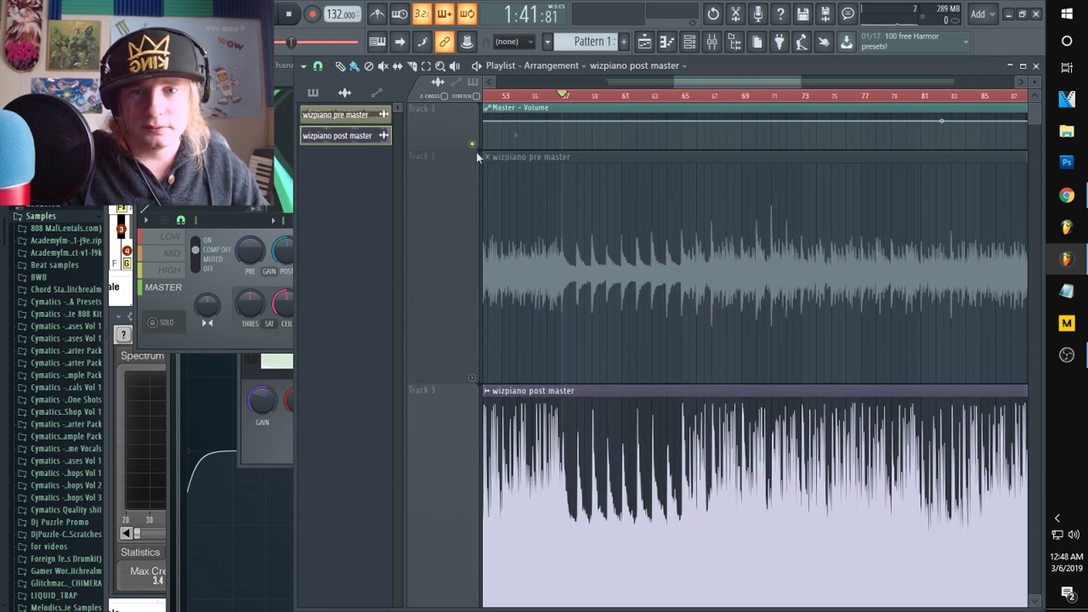
key(space)
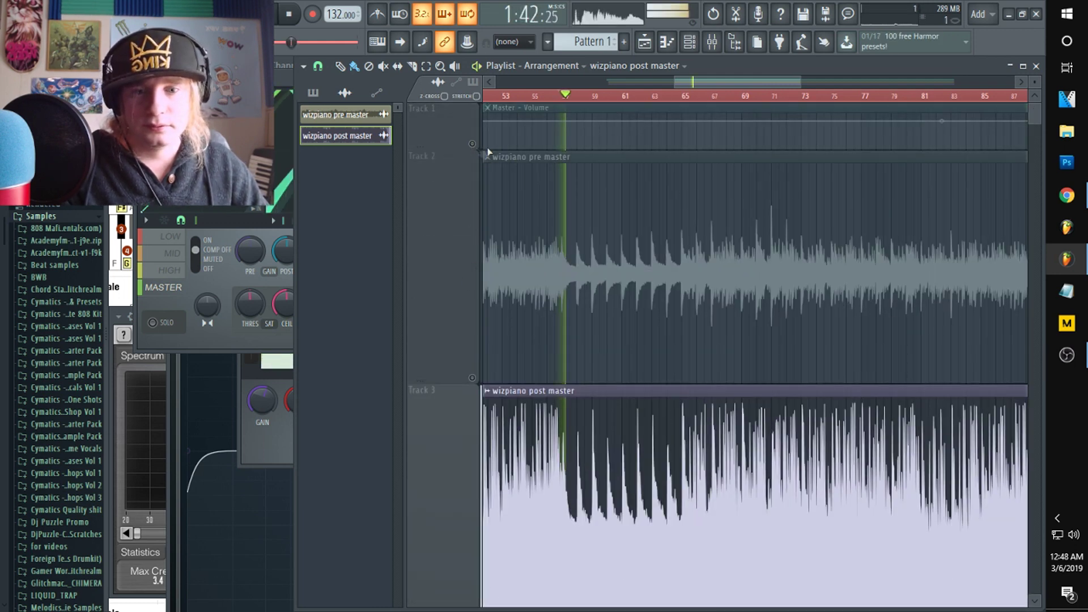
- Spot-check the post master clip from bar 65 and bar 95 while examining its waveform, and stop playback
click(684, 96)
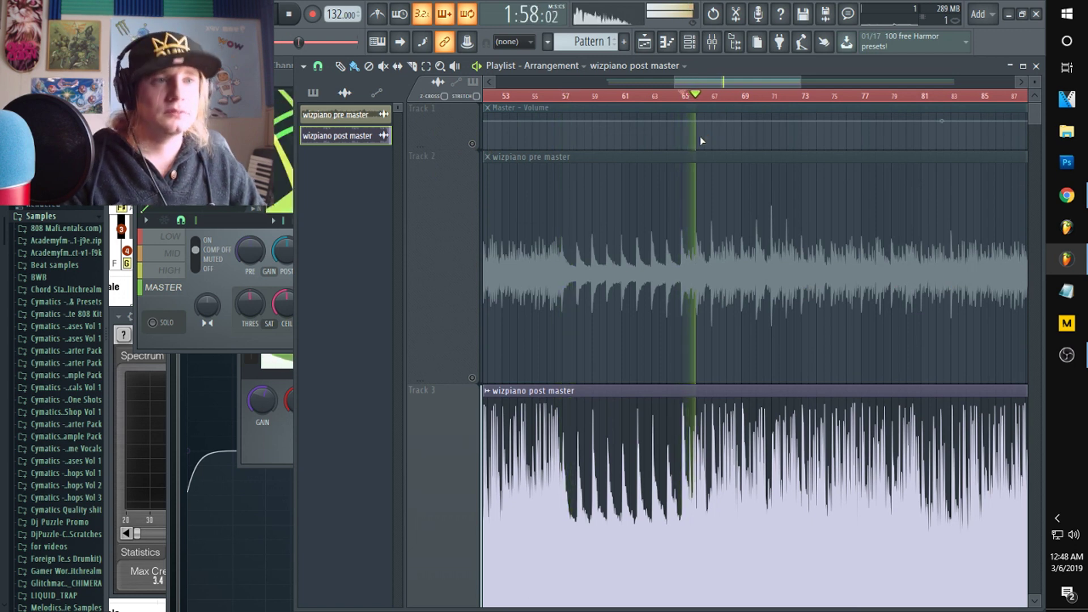
scroll(790, 106, right, 4)
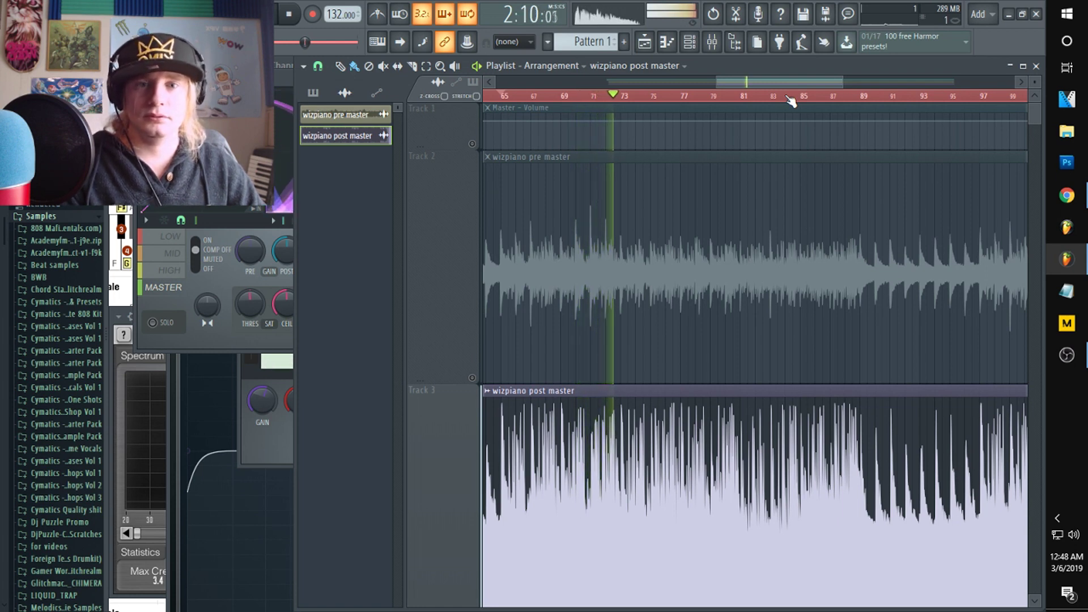
drag(790, 83, 856, 84)
click(672, 97)
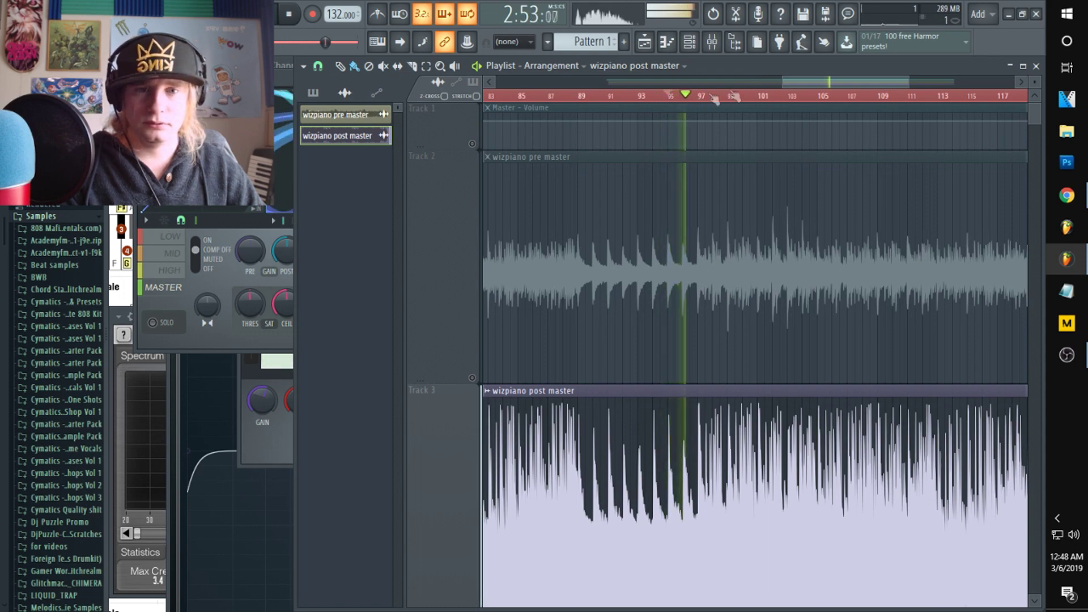
drag(801, 88, 868, 86)
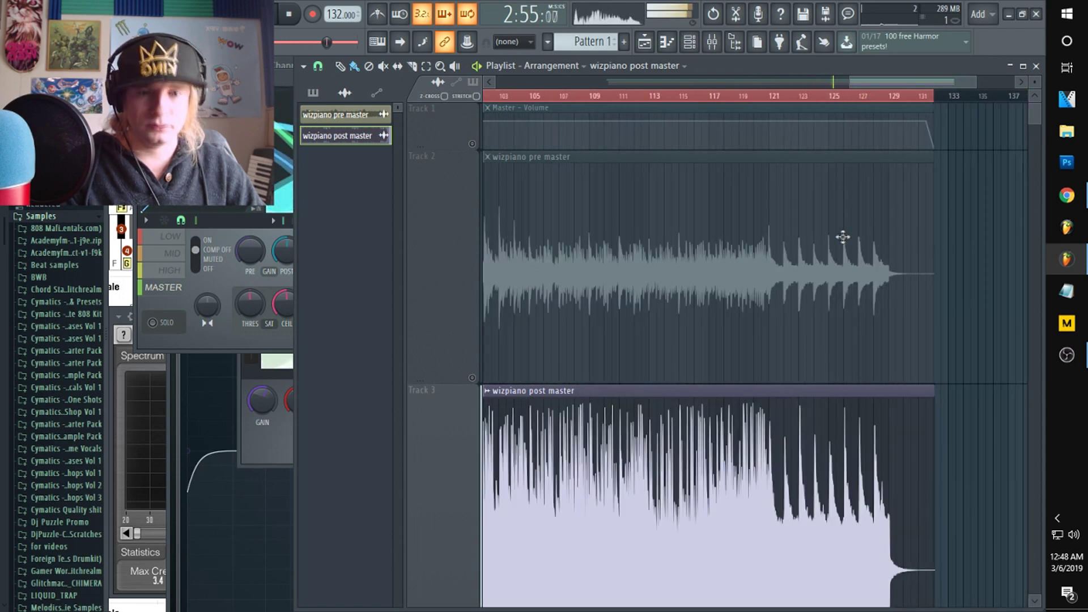
scroll(842, 237, down, 3)
scroll(873, 96, up, 5)
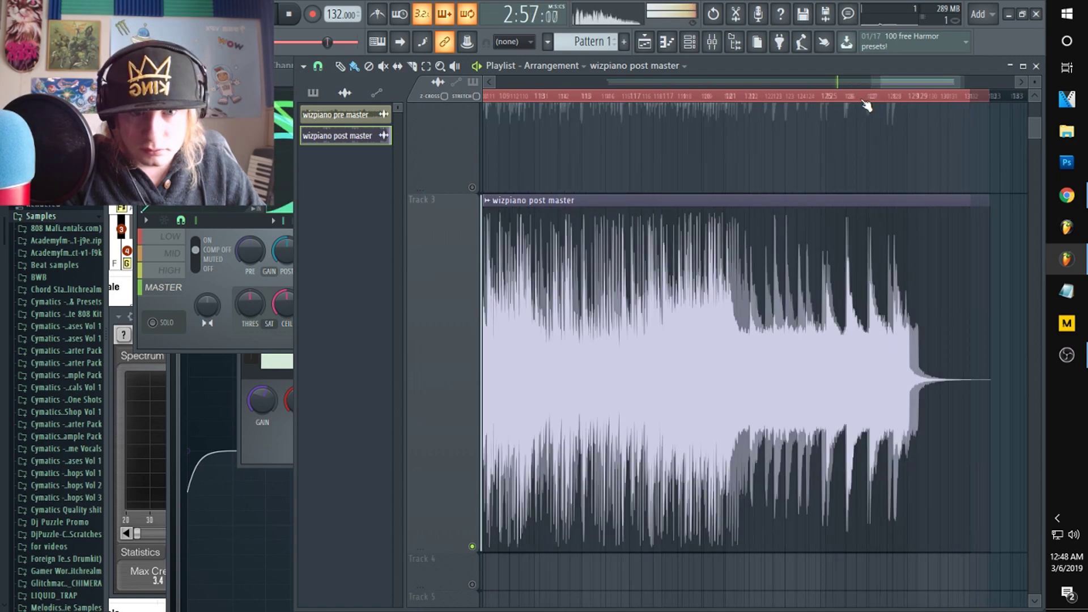
drag(931, 87, 628, 126)
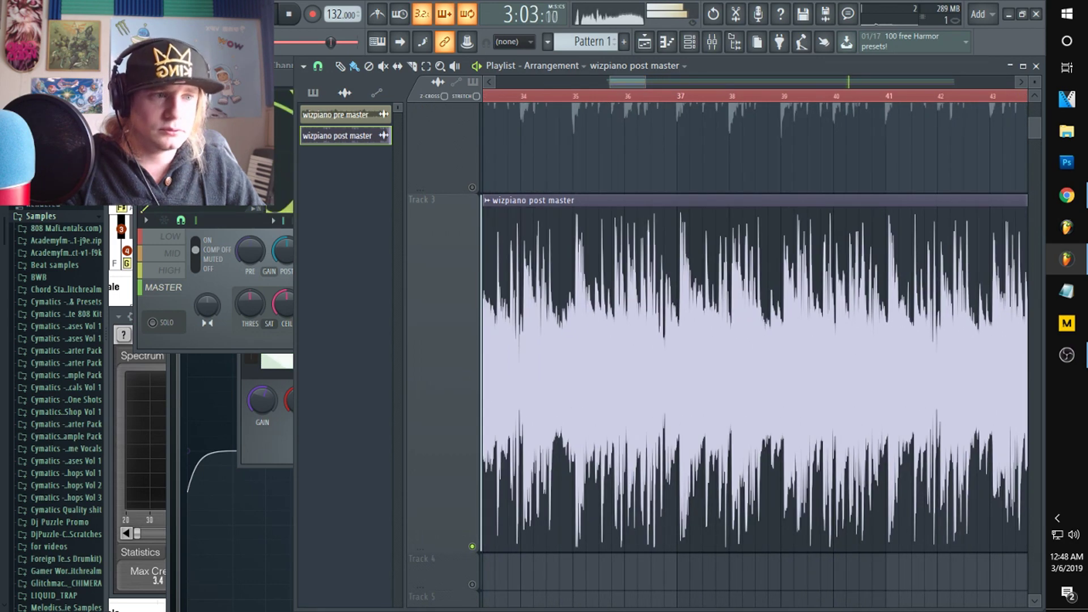
key(space)
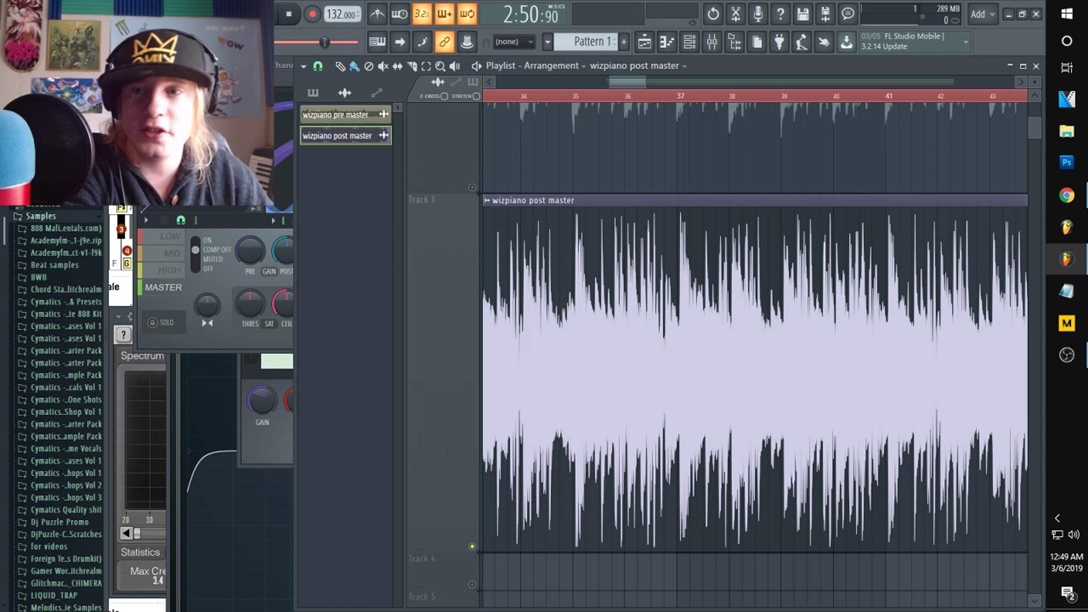
- Start a new project without saving the current one and set the tempo to 132 BPM
key(alt+f)
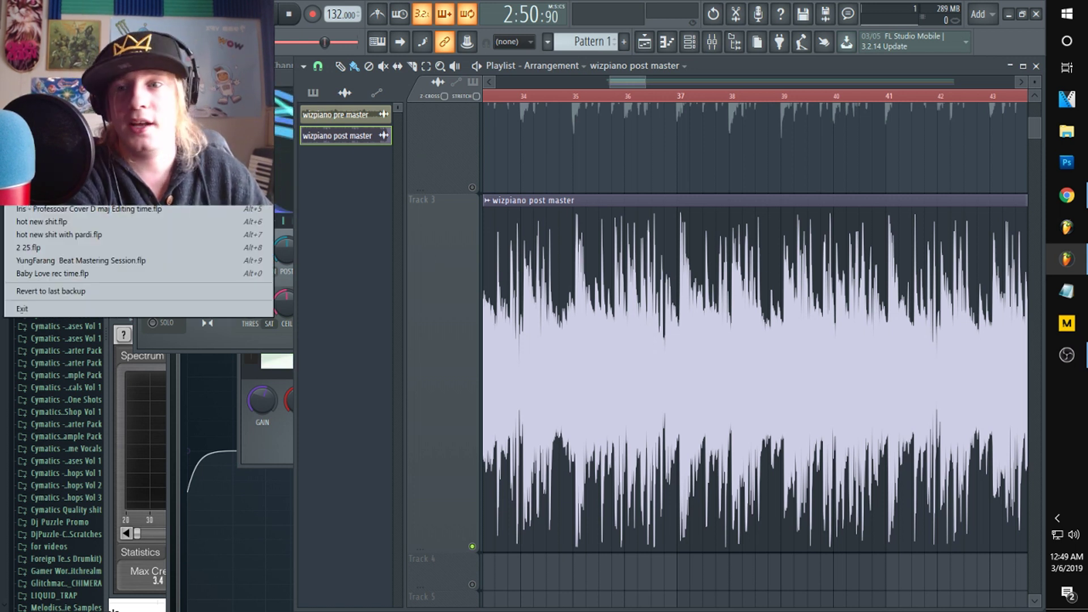
key(x)
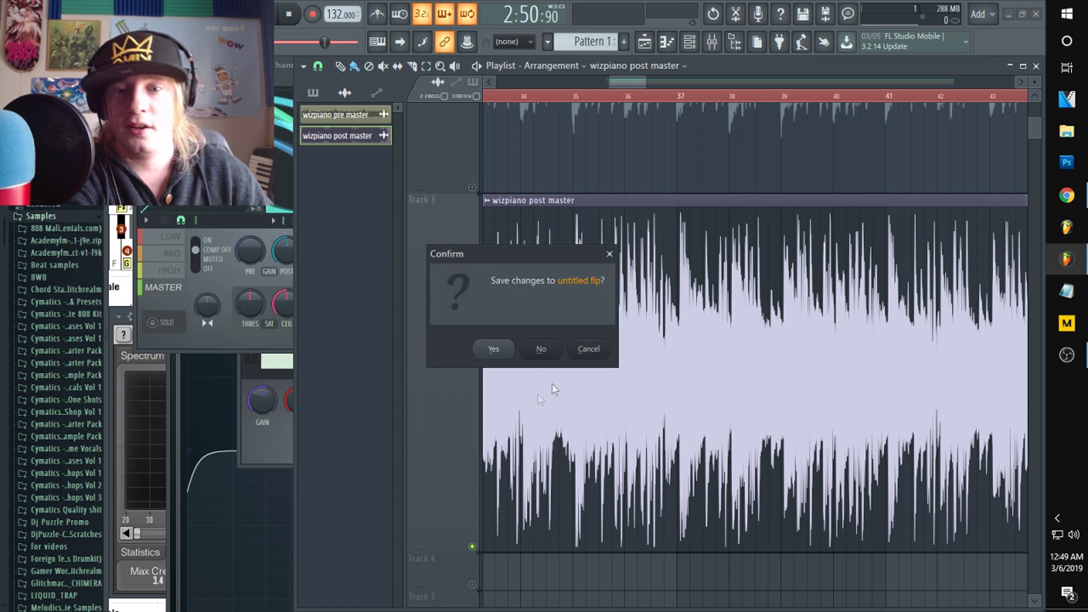
click(536, 348)
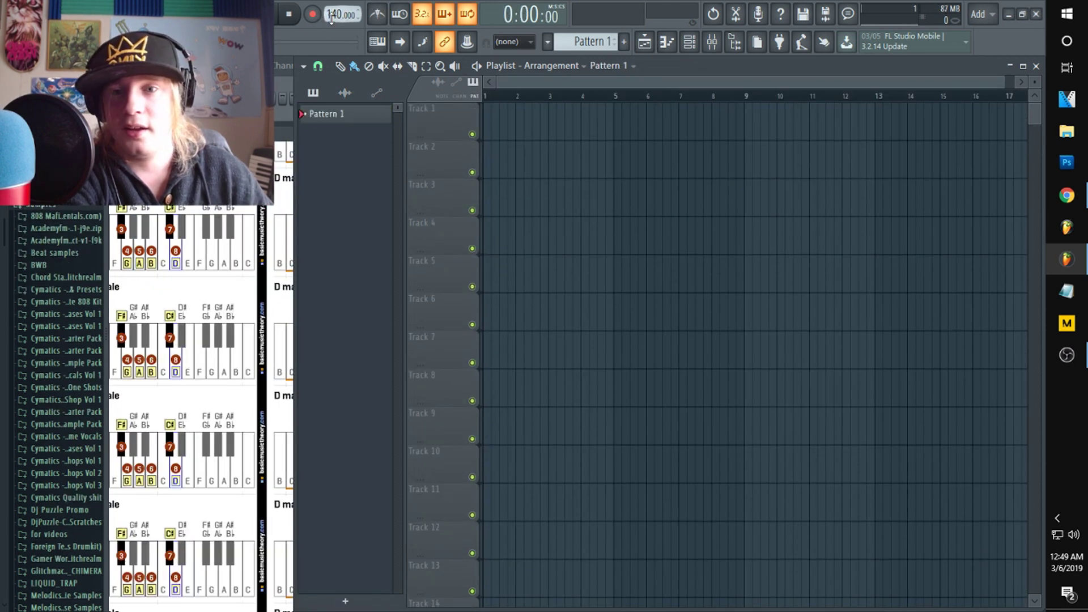
drag(332, 16, 332, 27)
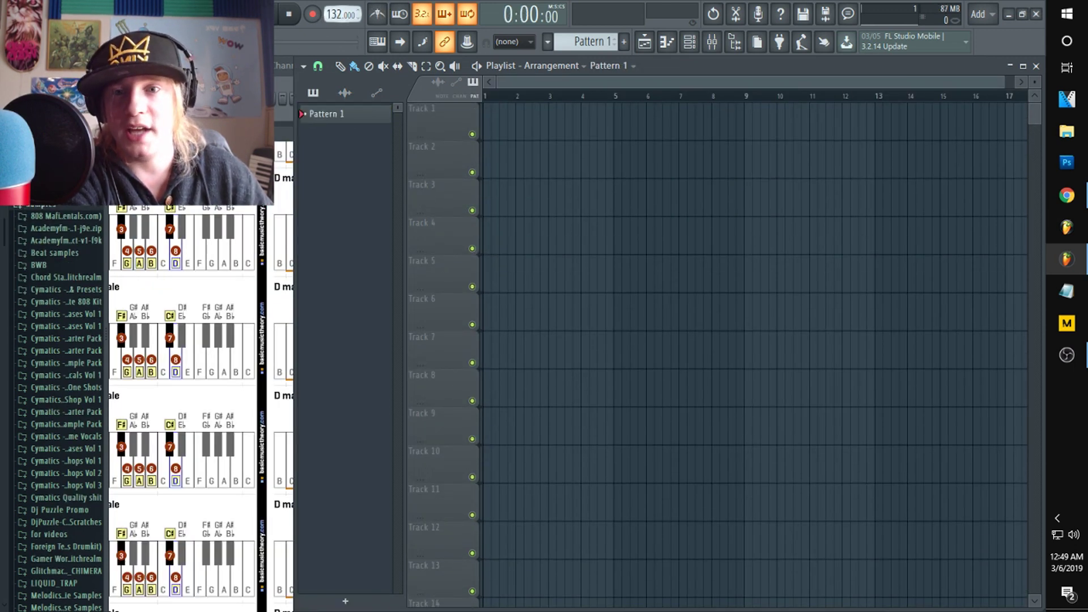
- Bring the wizpiano pre master file from the desktop into the playlist on Track 2 at bar 5, and maximize the window again
click(1022, 14)
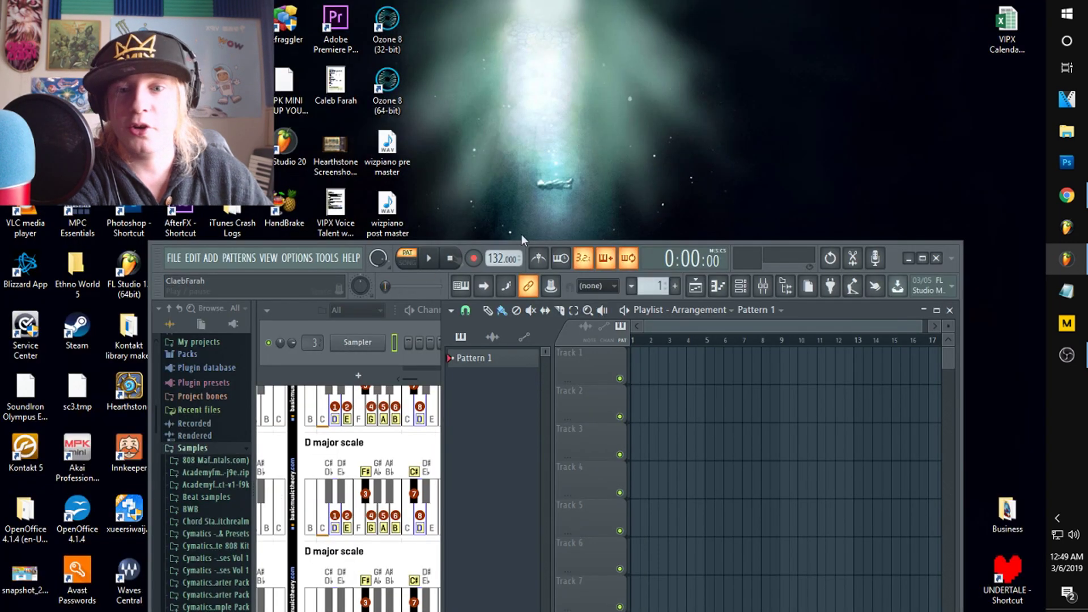
mouse_move(903, 249)
mouse_down()
mouse_move(929, 218)
mouse_move(929, 357)
mouse_move(900, 239)
mouse_up()
drag(393, 150, 708, 430)
drag(647, 403, 704, 397)
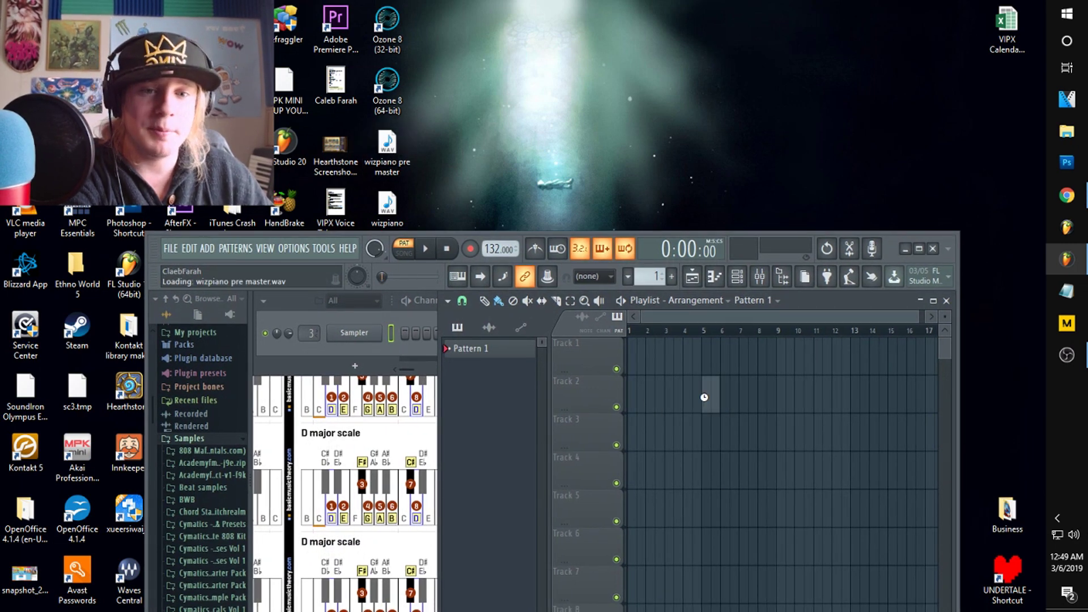
drag(897, 238, 902, 73)
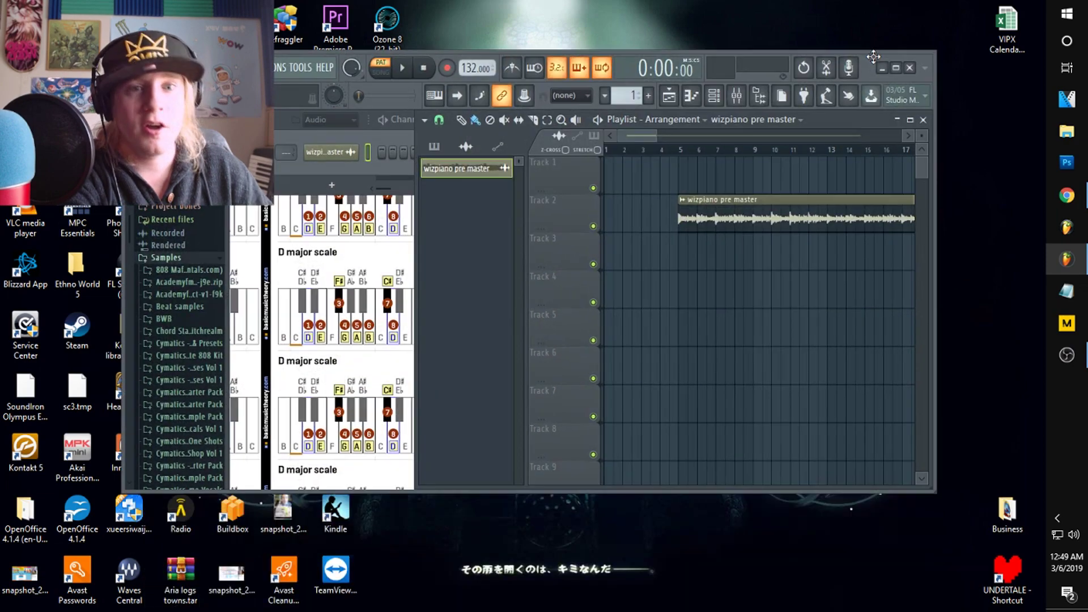
double_click(901, 73)
- Enlarge Track 2 to show the pre master waveform in detail and select the clip through to its end
scroll(628, 103, down, 3)
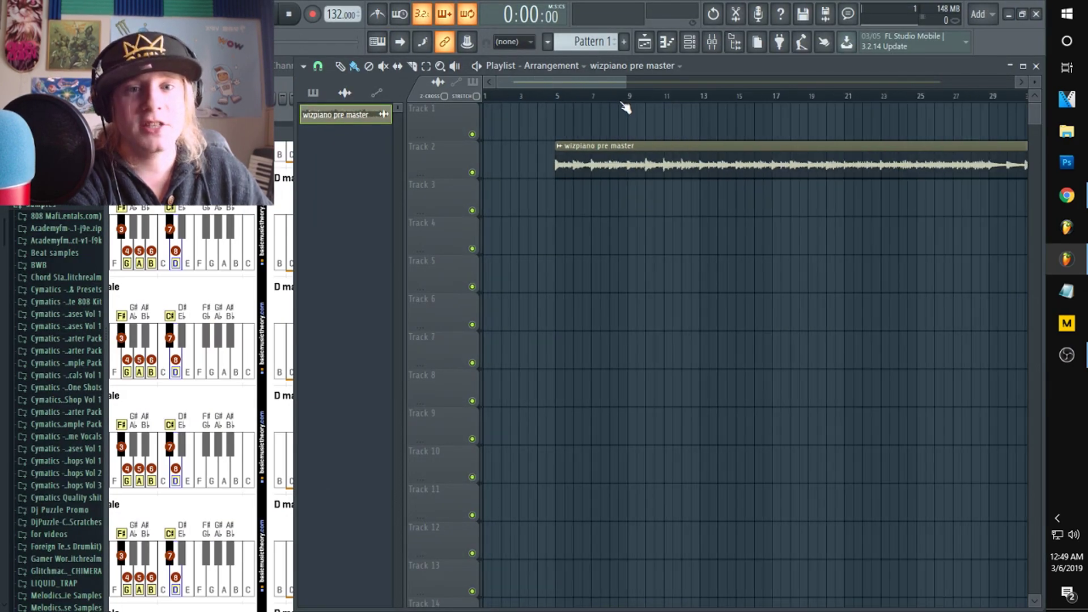
scroll(568, 184, up, 3)
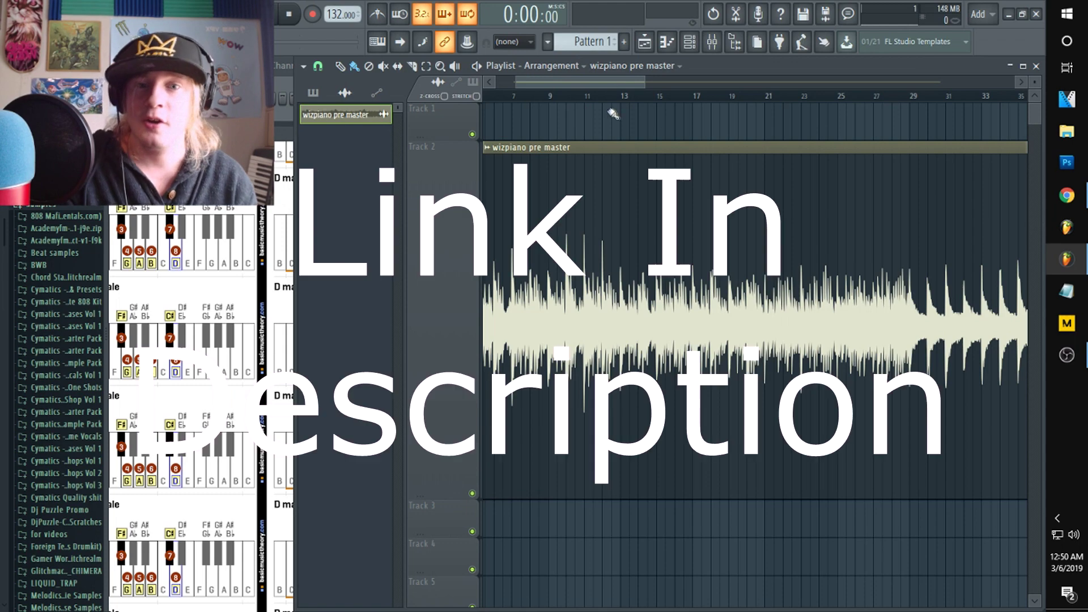
scroll(612, 101, down, 3)
drag(519, 99, 916, 163)
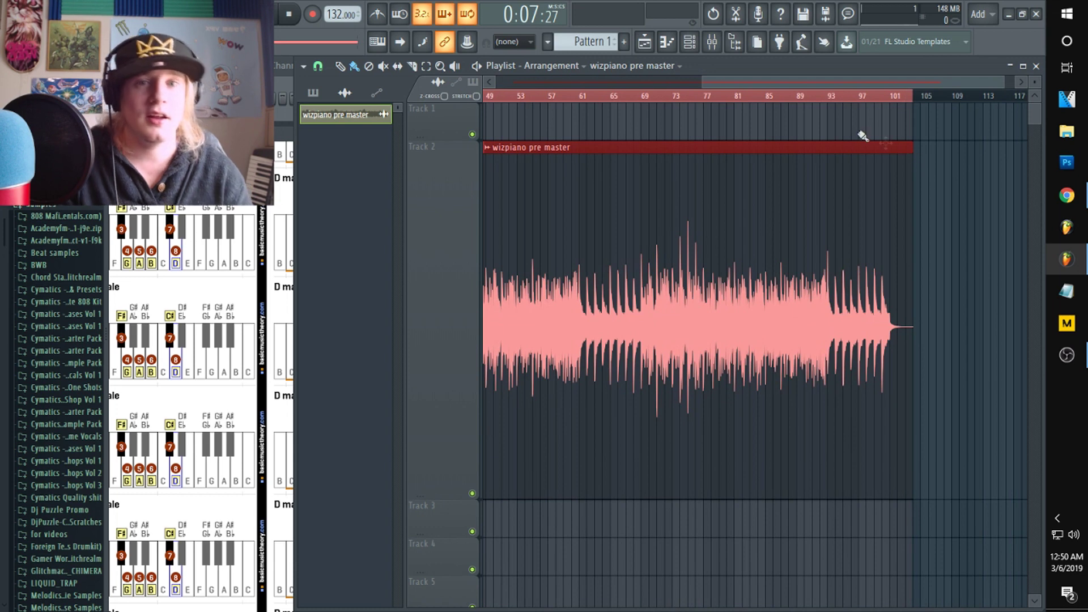
- Load Ozone 8 into effect slot 1 of the Master mixer track
click(712, 42)
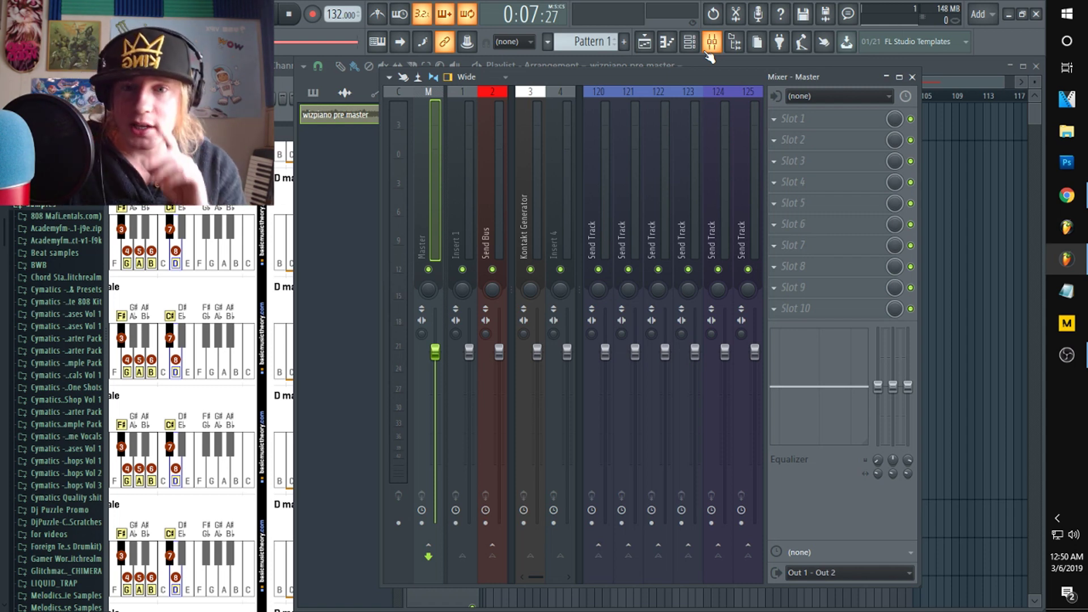
click(775, 119)
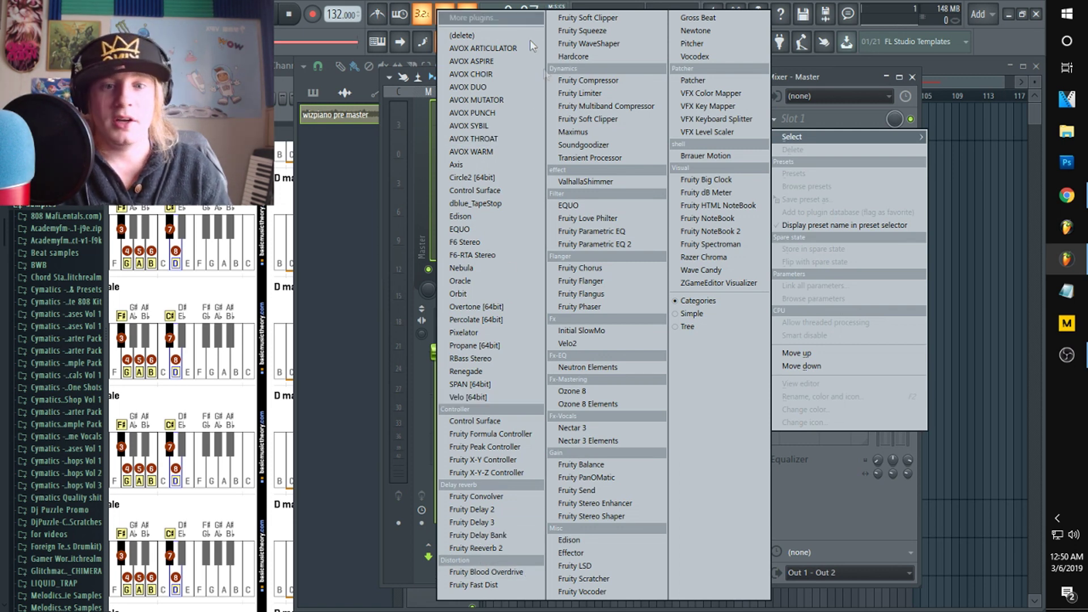
click(597, 391)
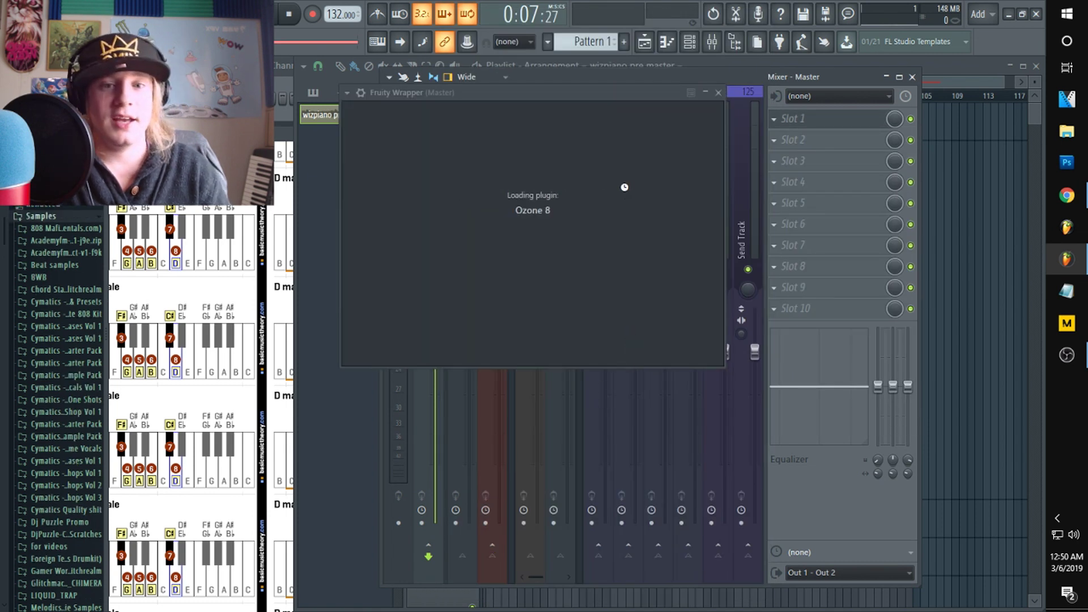